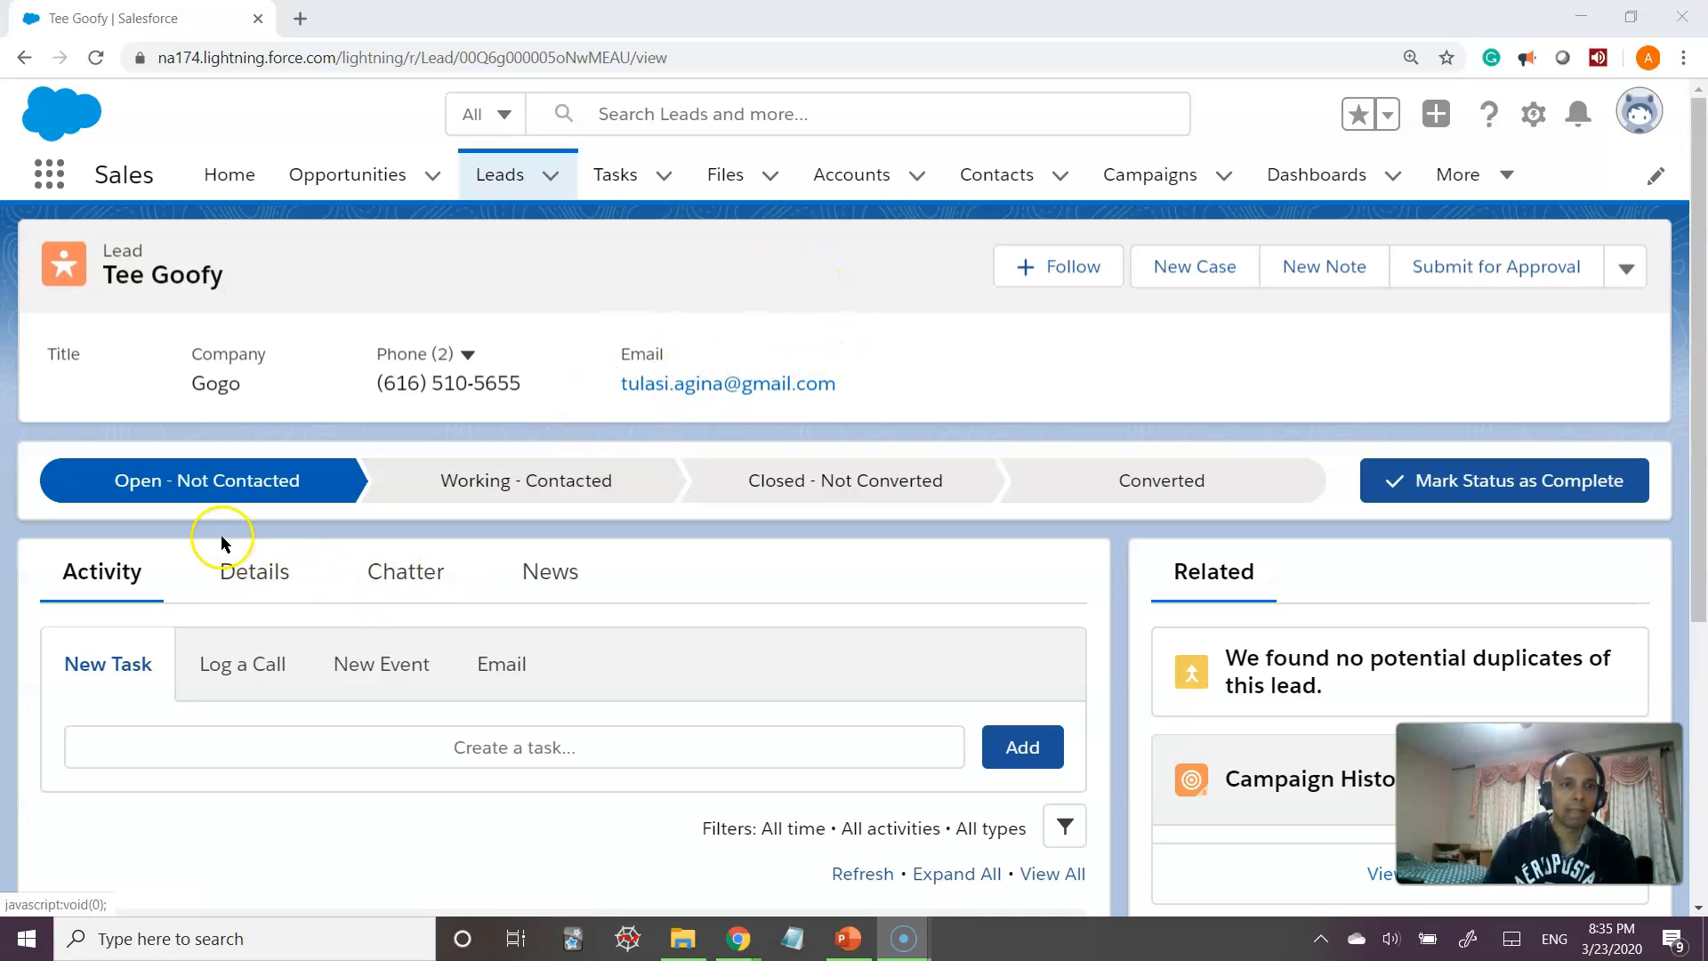
- Open the email composer in the lead's activity area and review its sender, recipient and subject fields
click(241, 503)
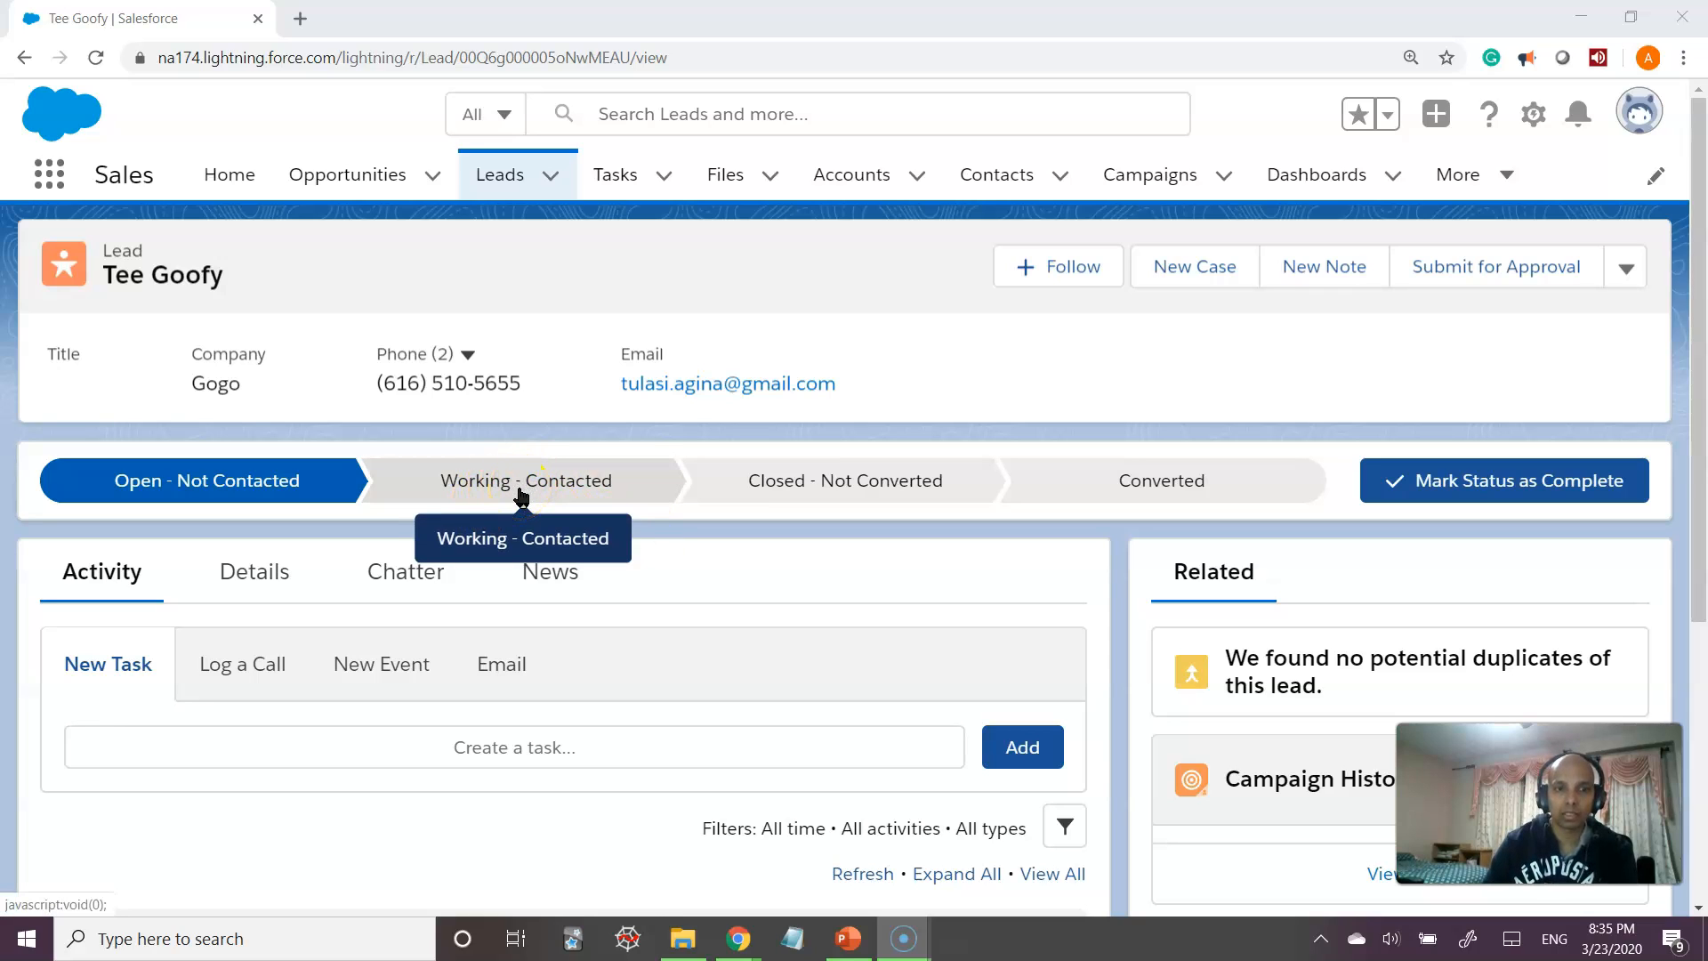
click(481, 664)
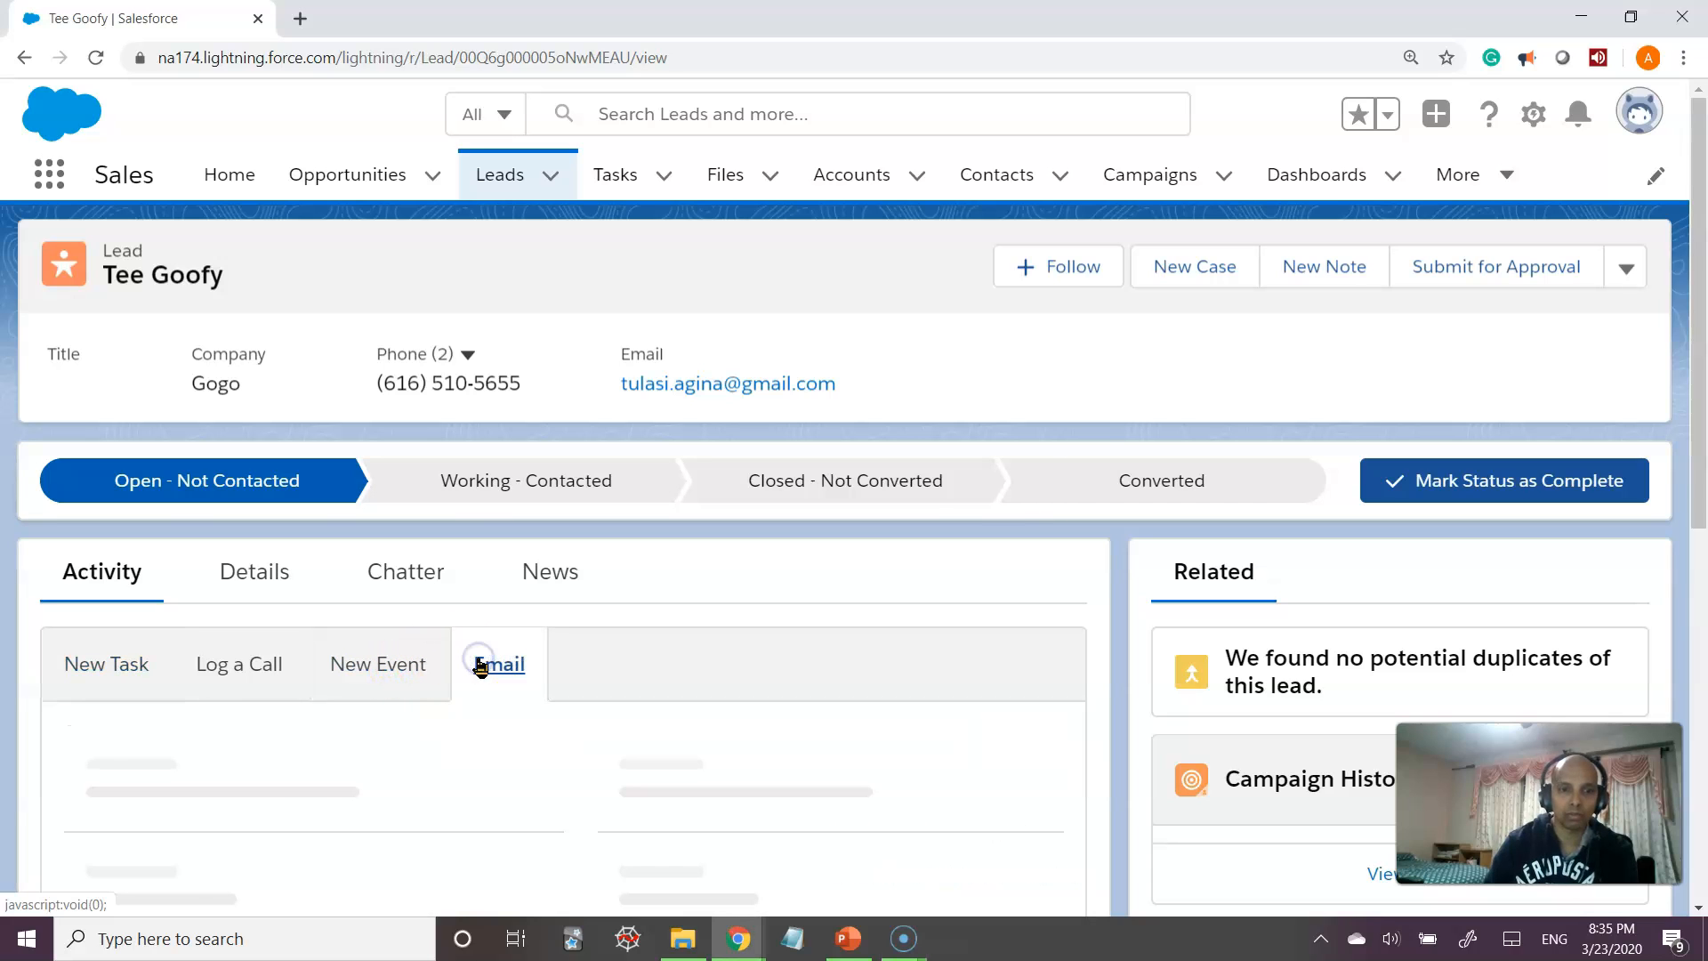
scroll(756, 792, down, 2)
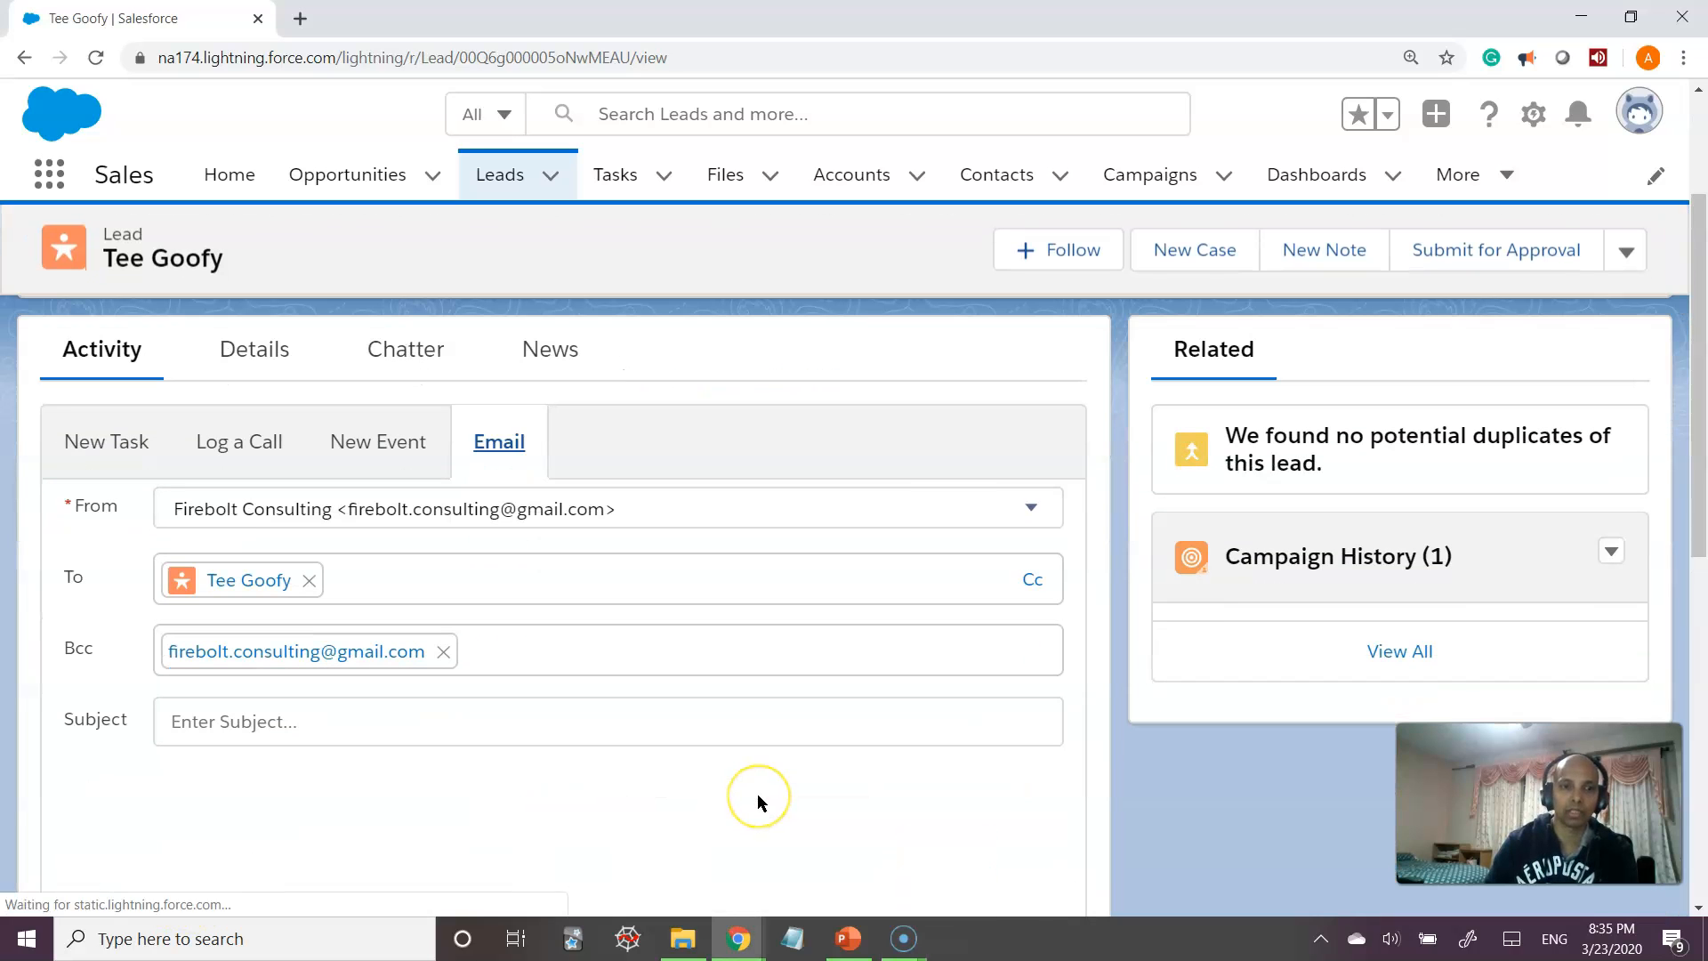
scroll(539, 686, up, 3)
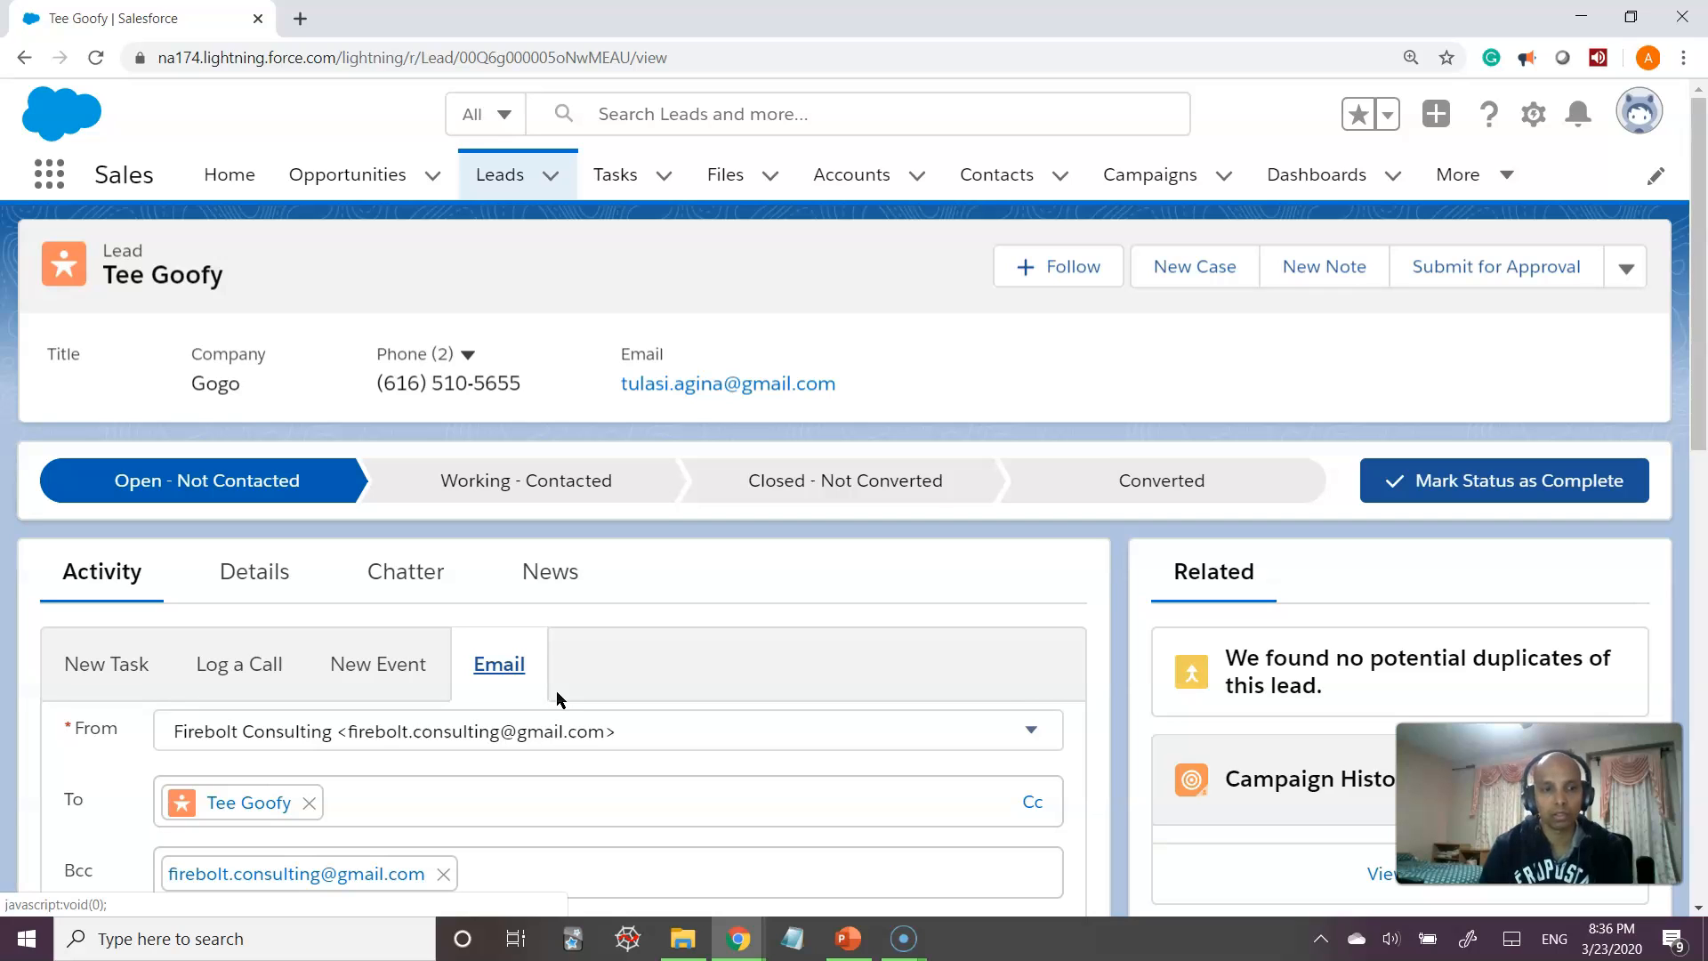
- Go to Setup, search for "Work" and open the Workflow Rules page
click(1537, 124)
click(1414, 194)
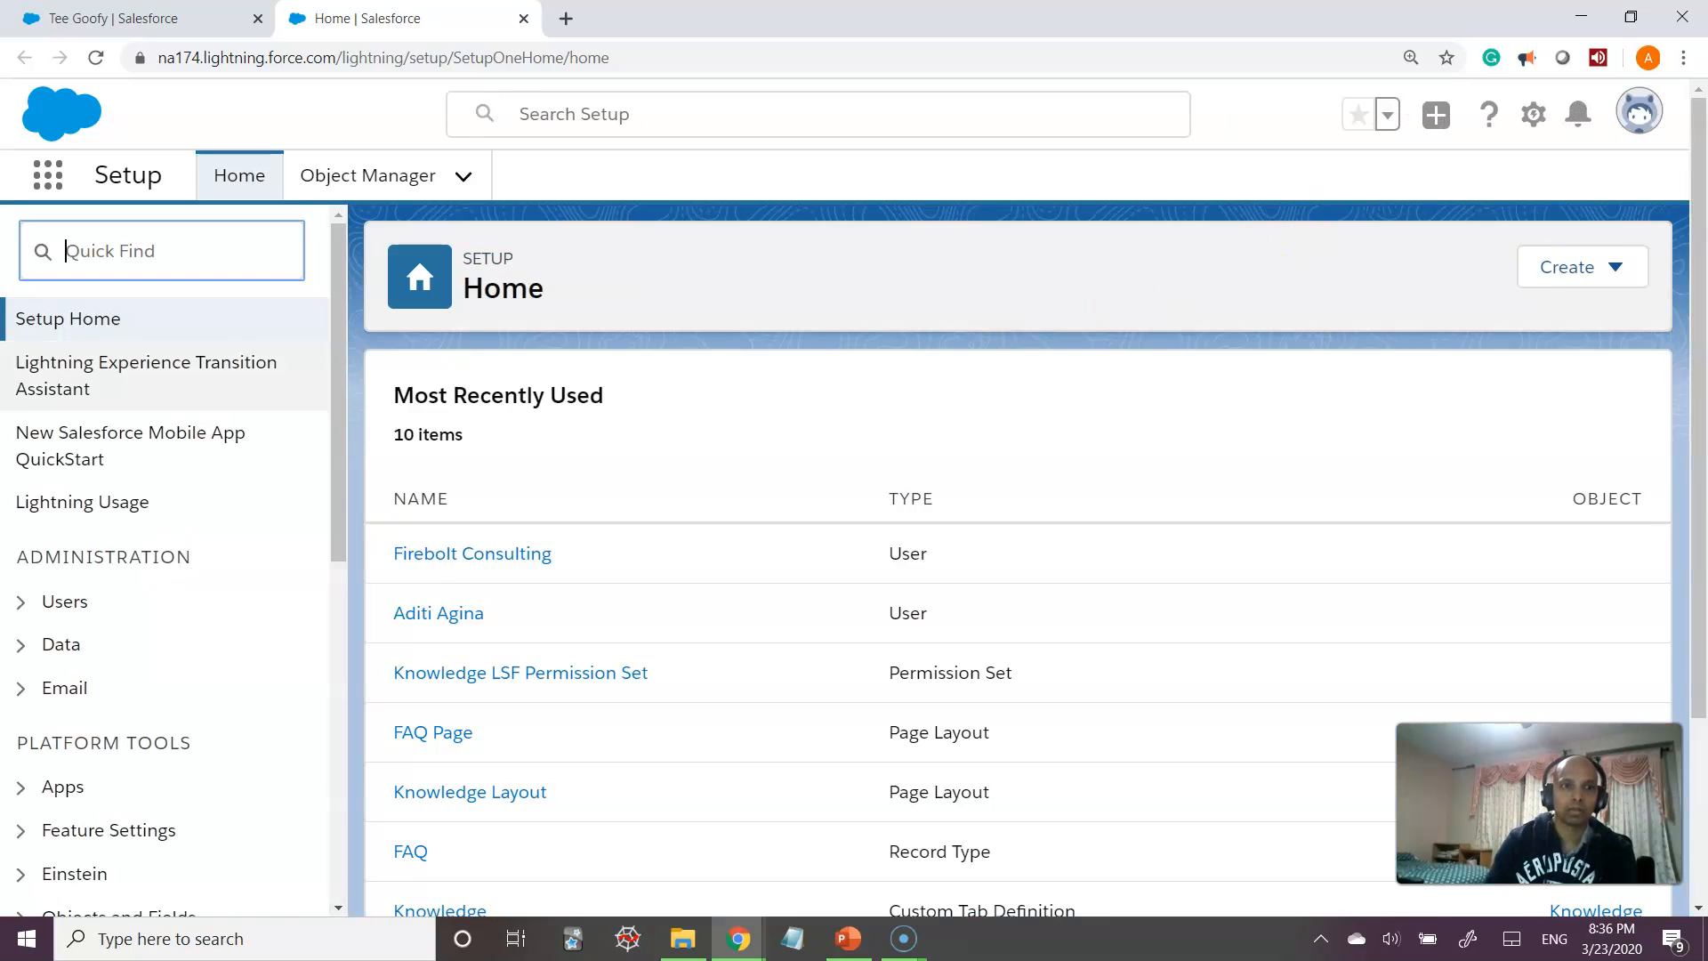
click(158, 263)
text(Work)
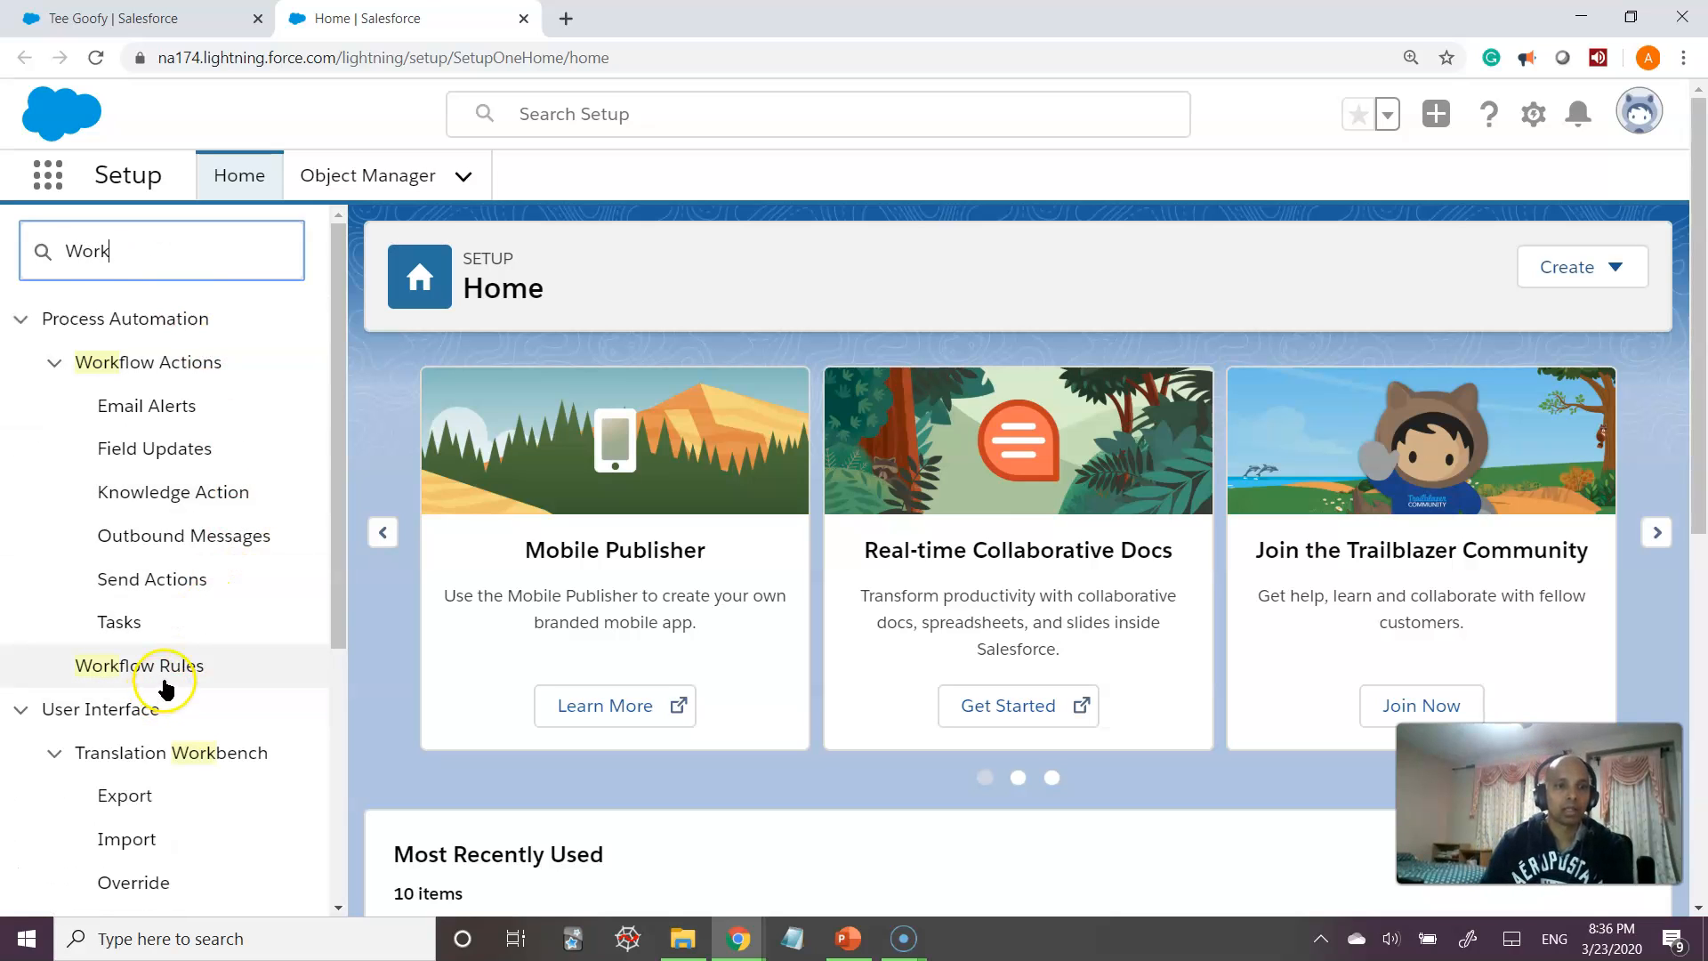
click(174, 674)
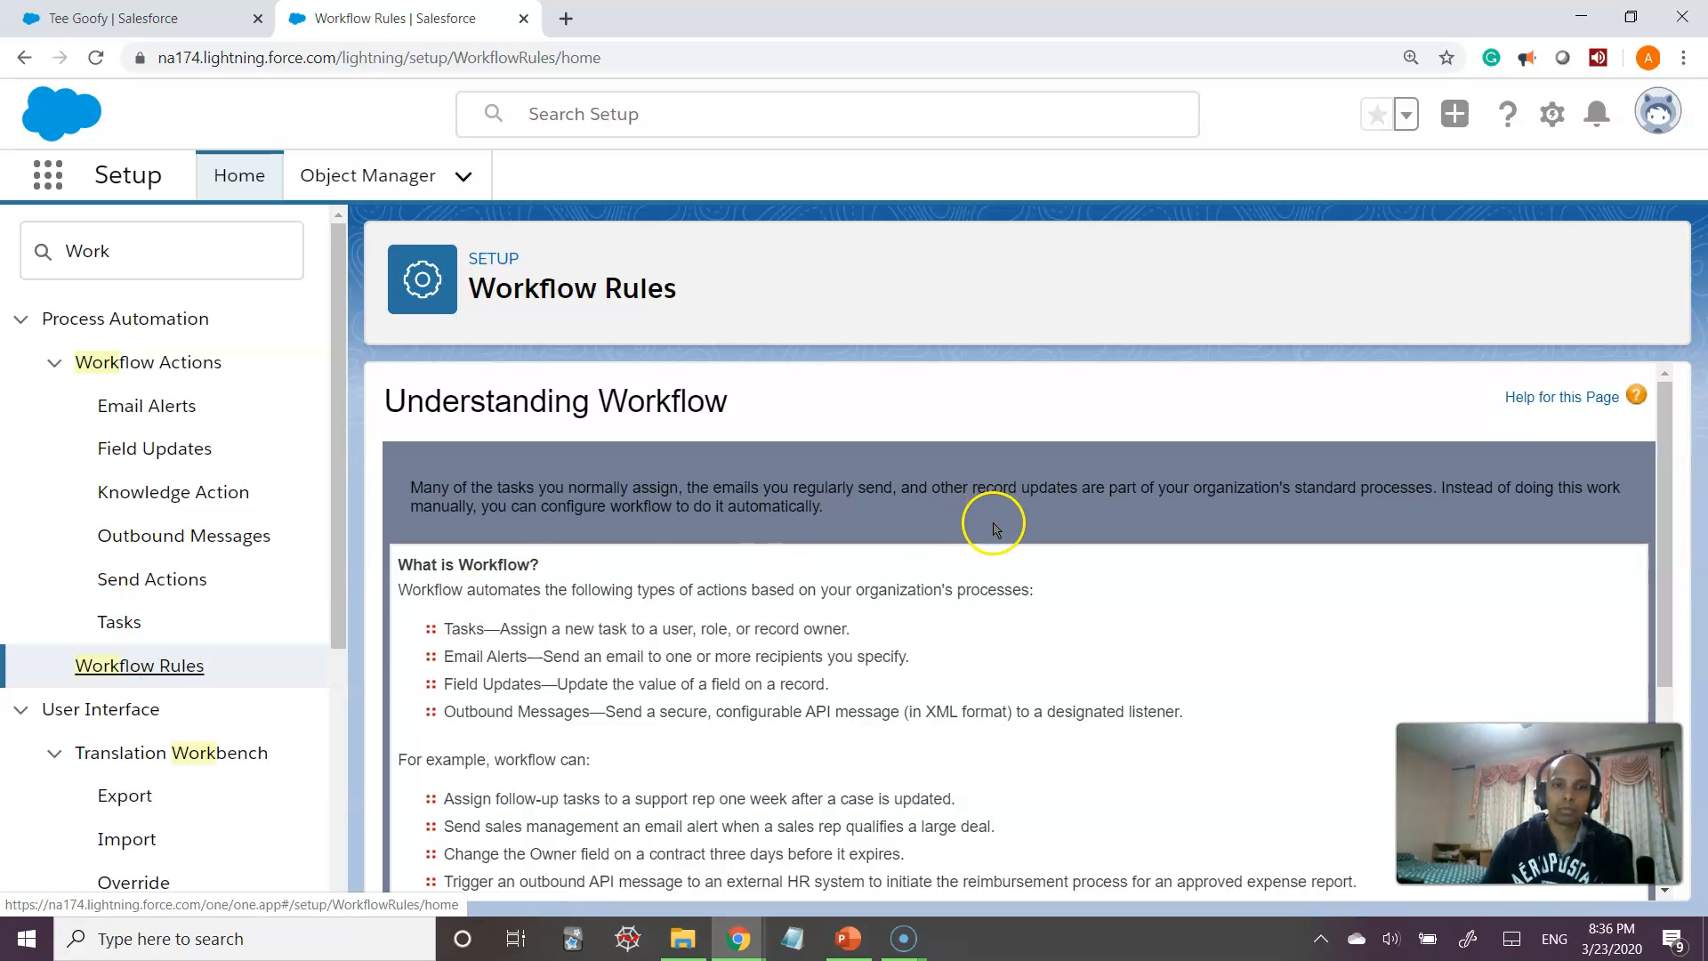
- Read through the Understanding Workflow introduction and continue to the list of all workflow rules
scroll(995, 525, down, 1)
scroll(819, 676, up, 1)
scroll(820, 663, down, 3)
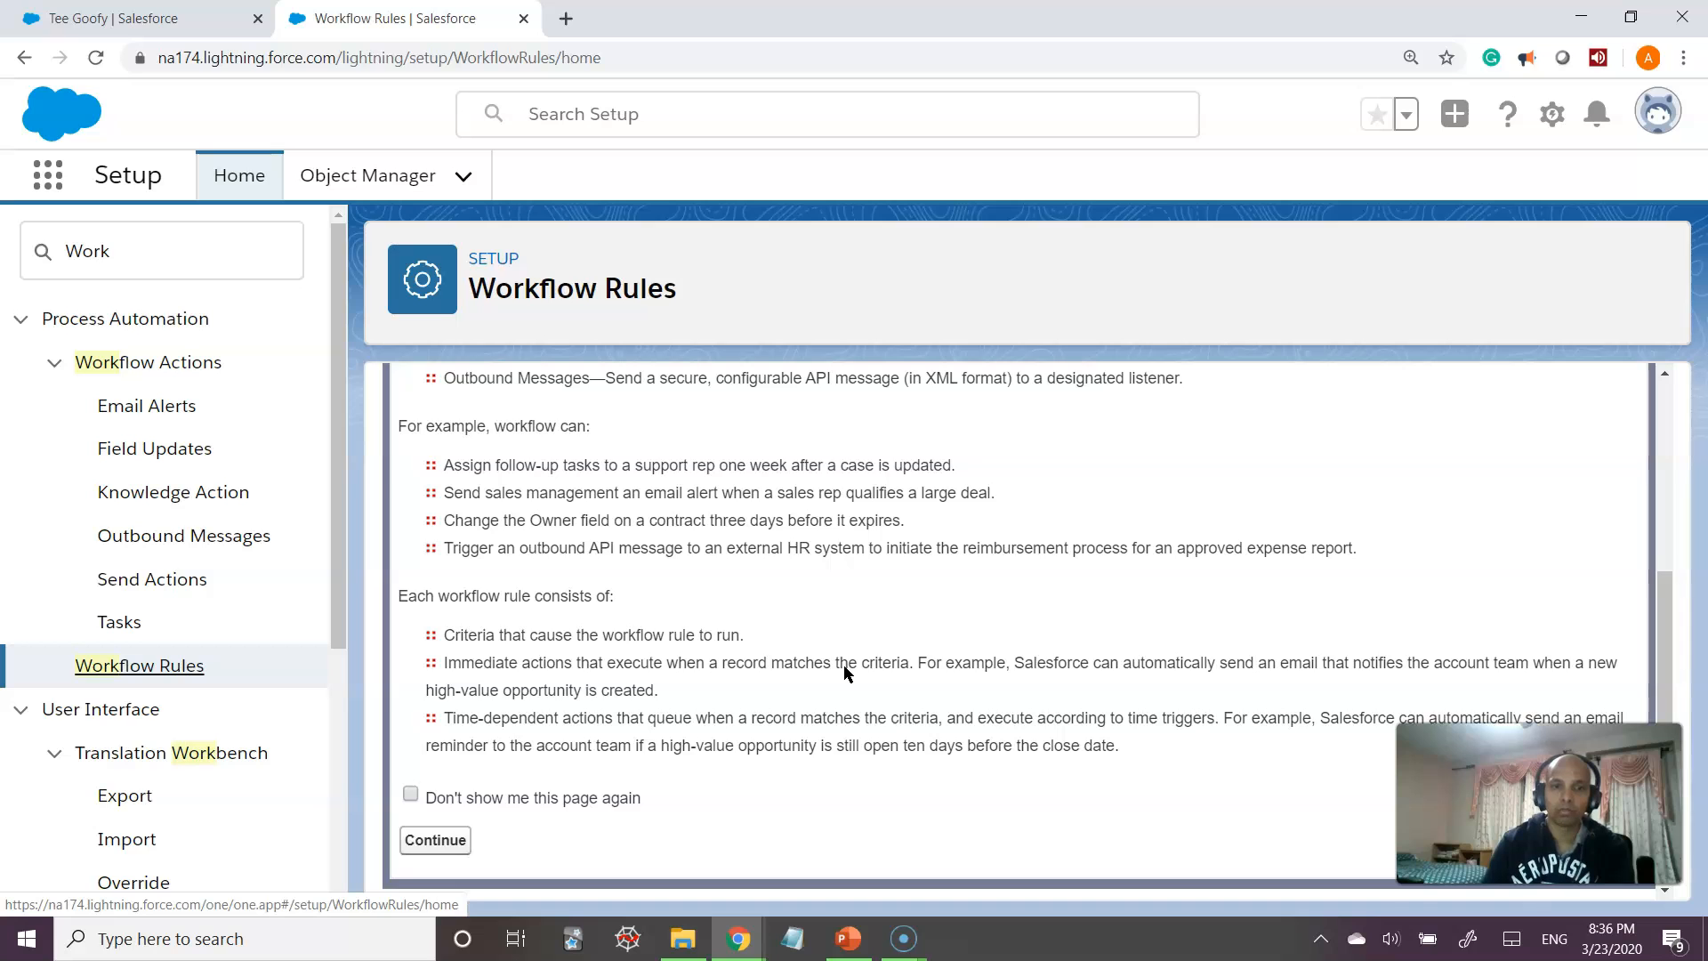
scroll(845, 674, up, 2)
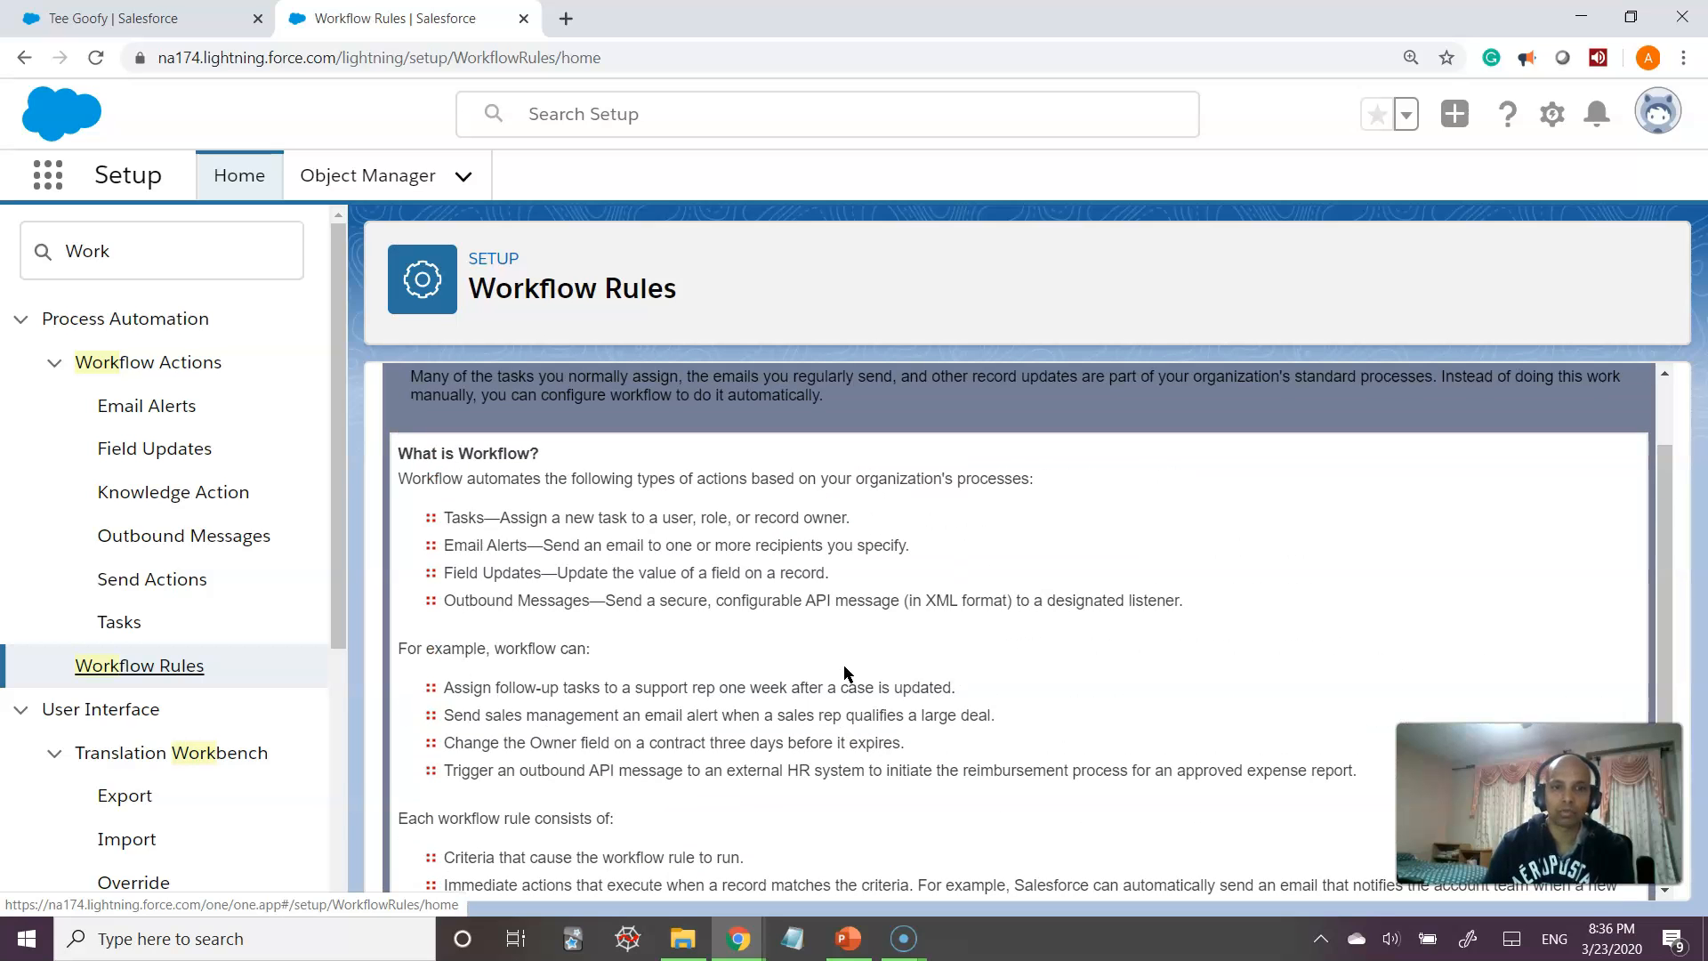
scroll(845, 674, down, 2)
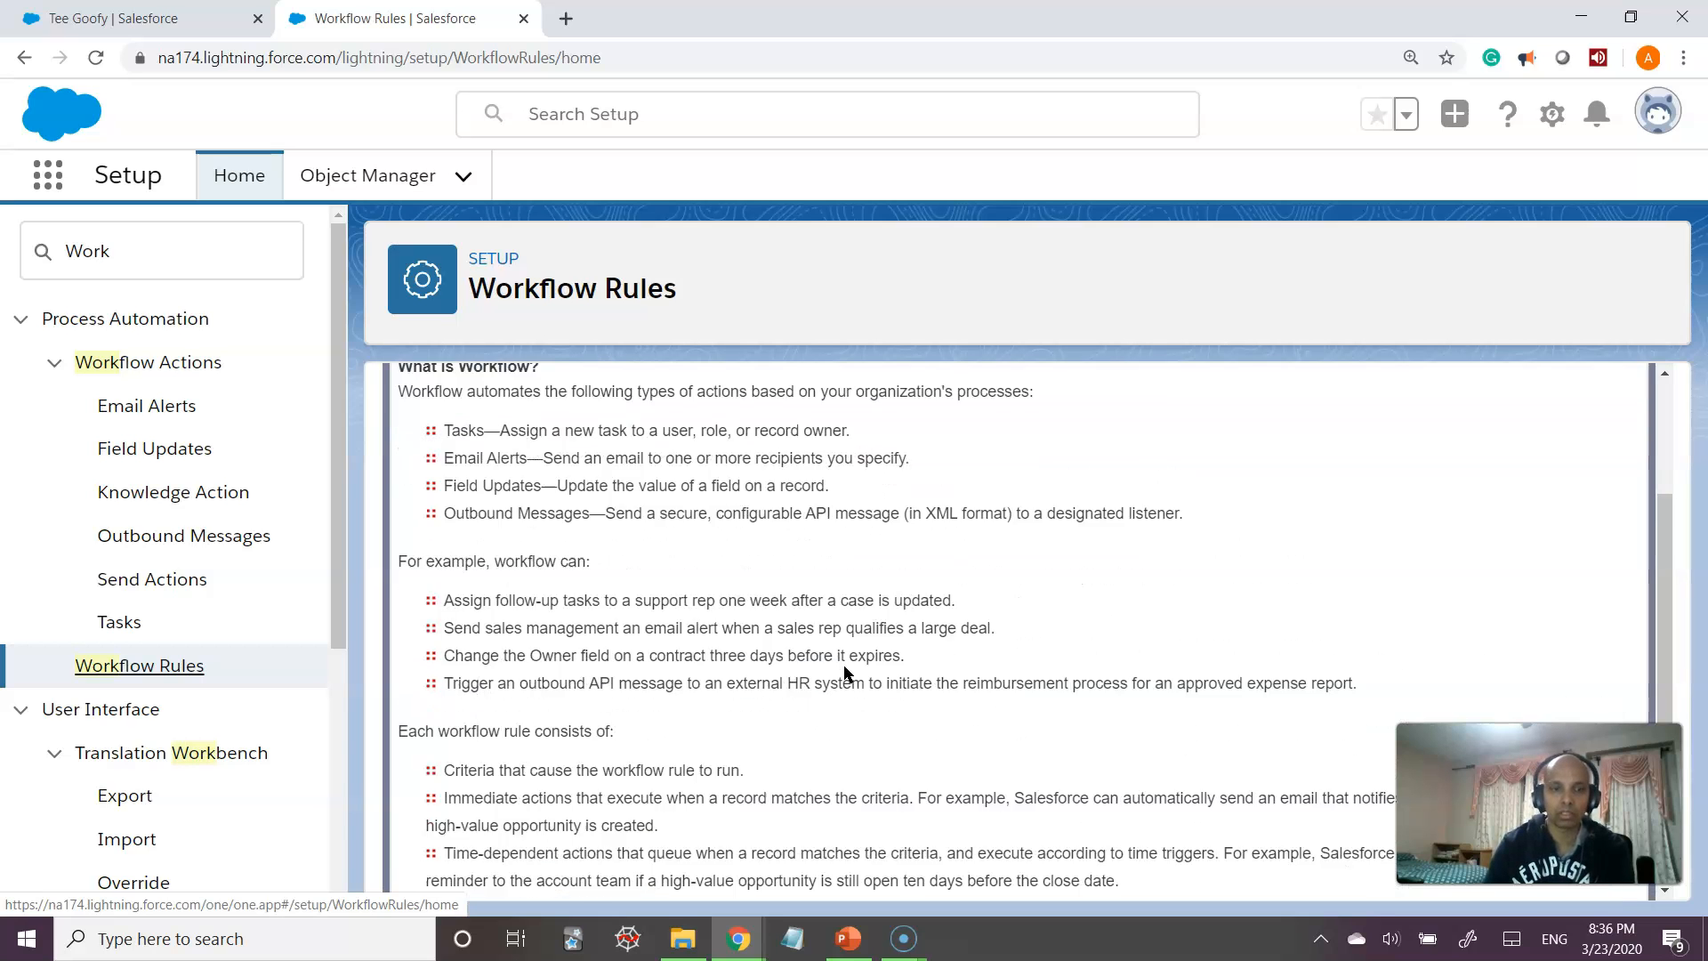
click(437, 841)
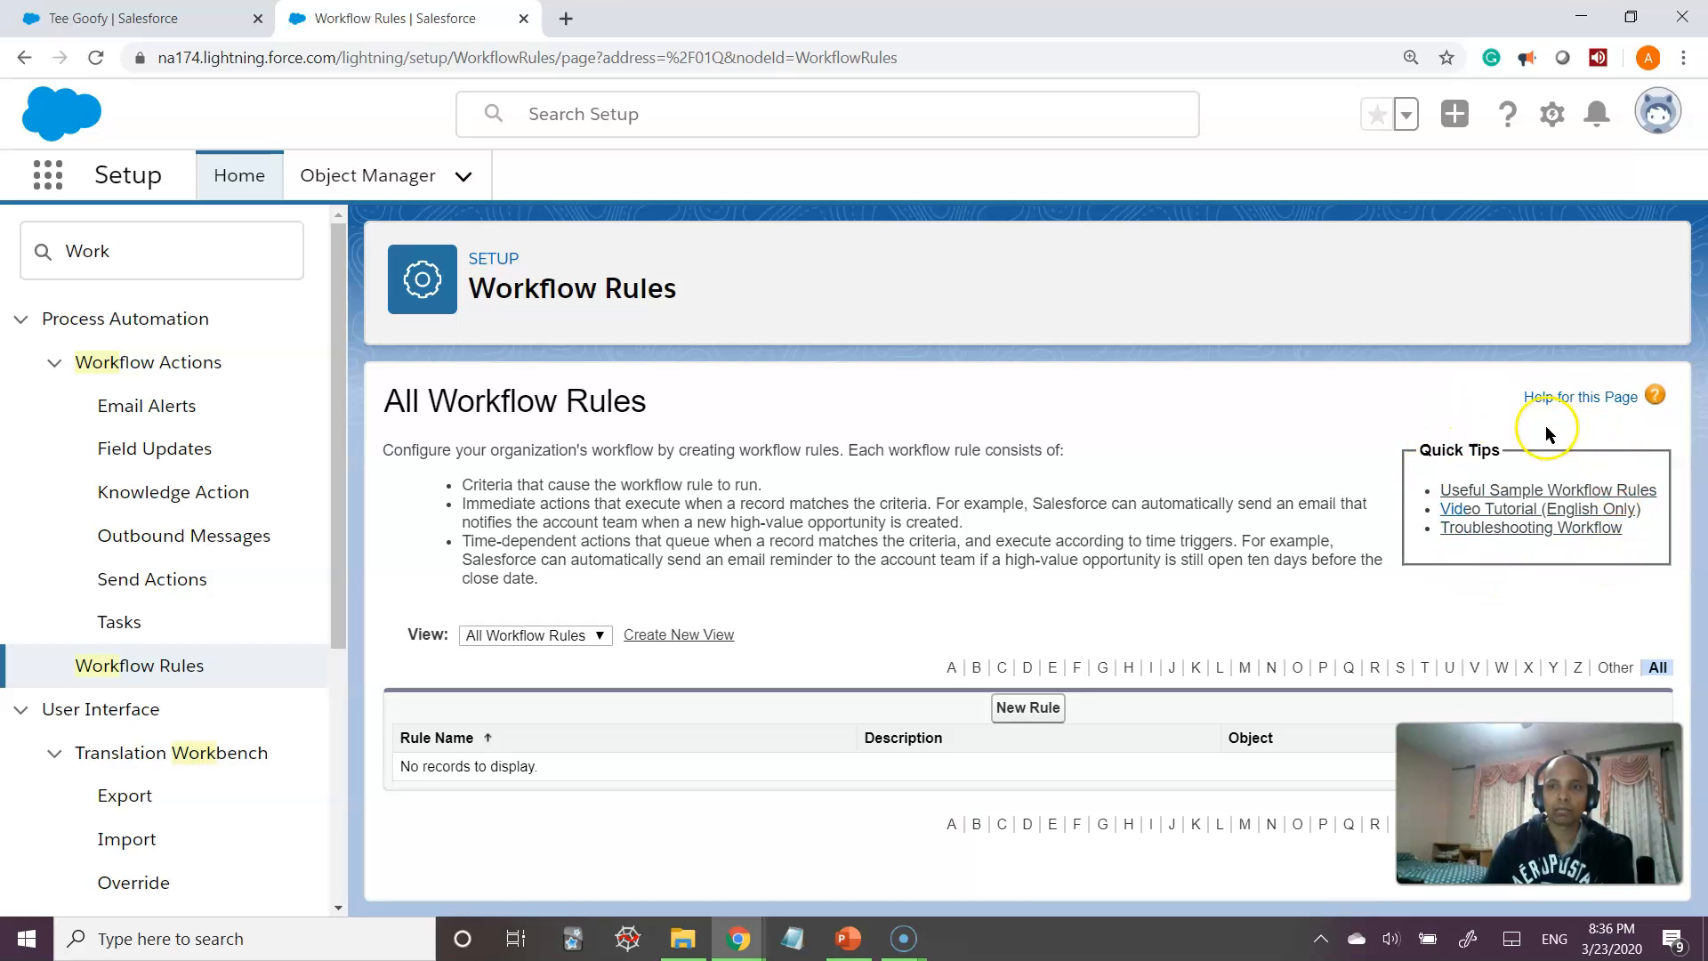
- Look at the Salesforce help article on Workflow, and return to the workflow rules list
click(1657, 394)
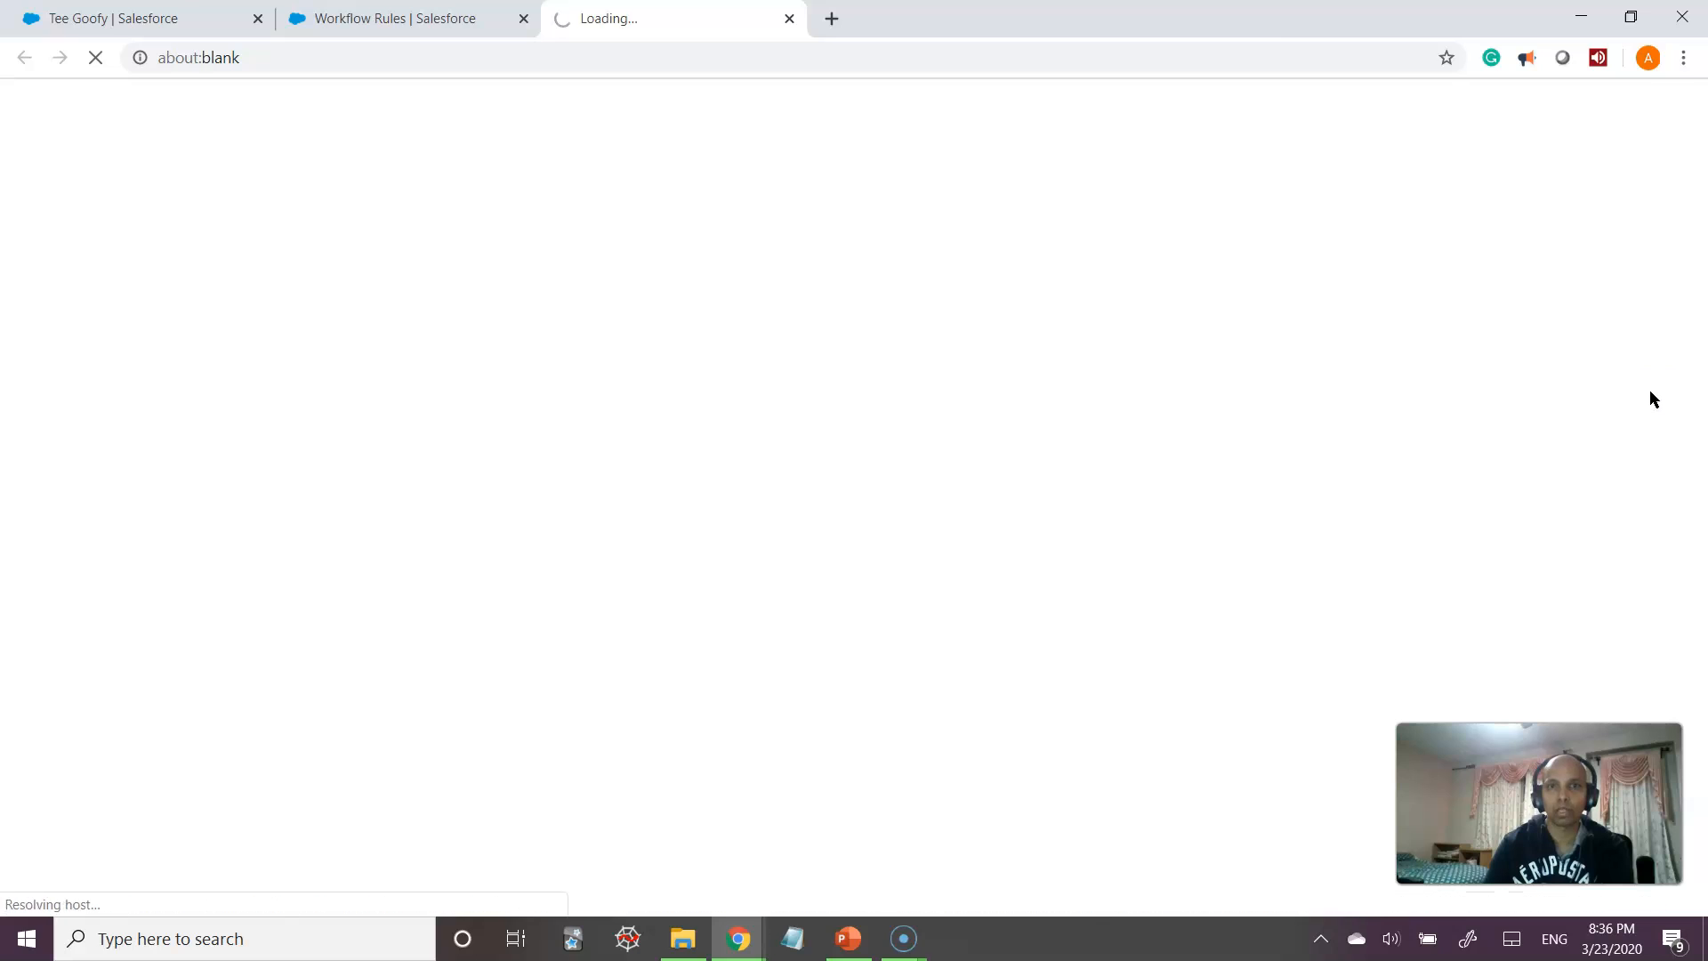
click(1642, 402)
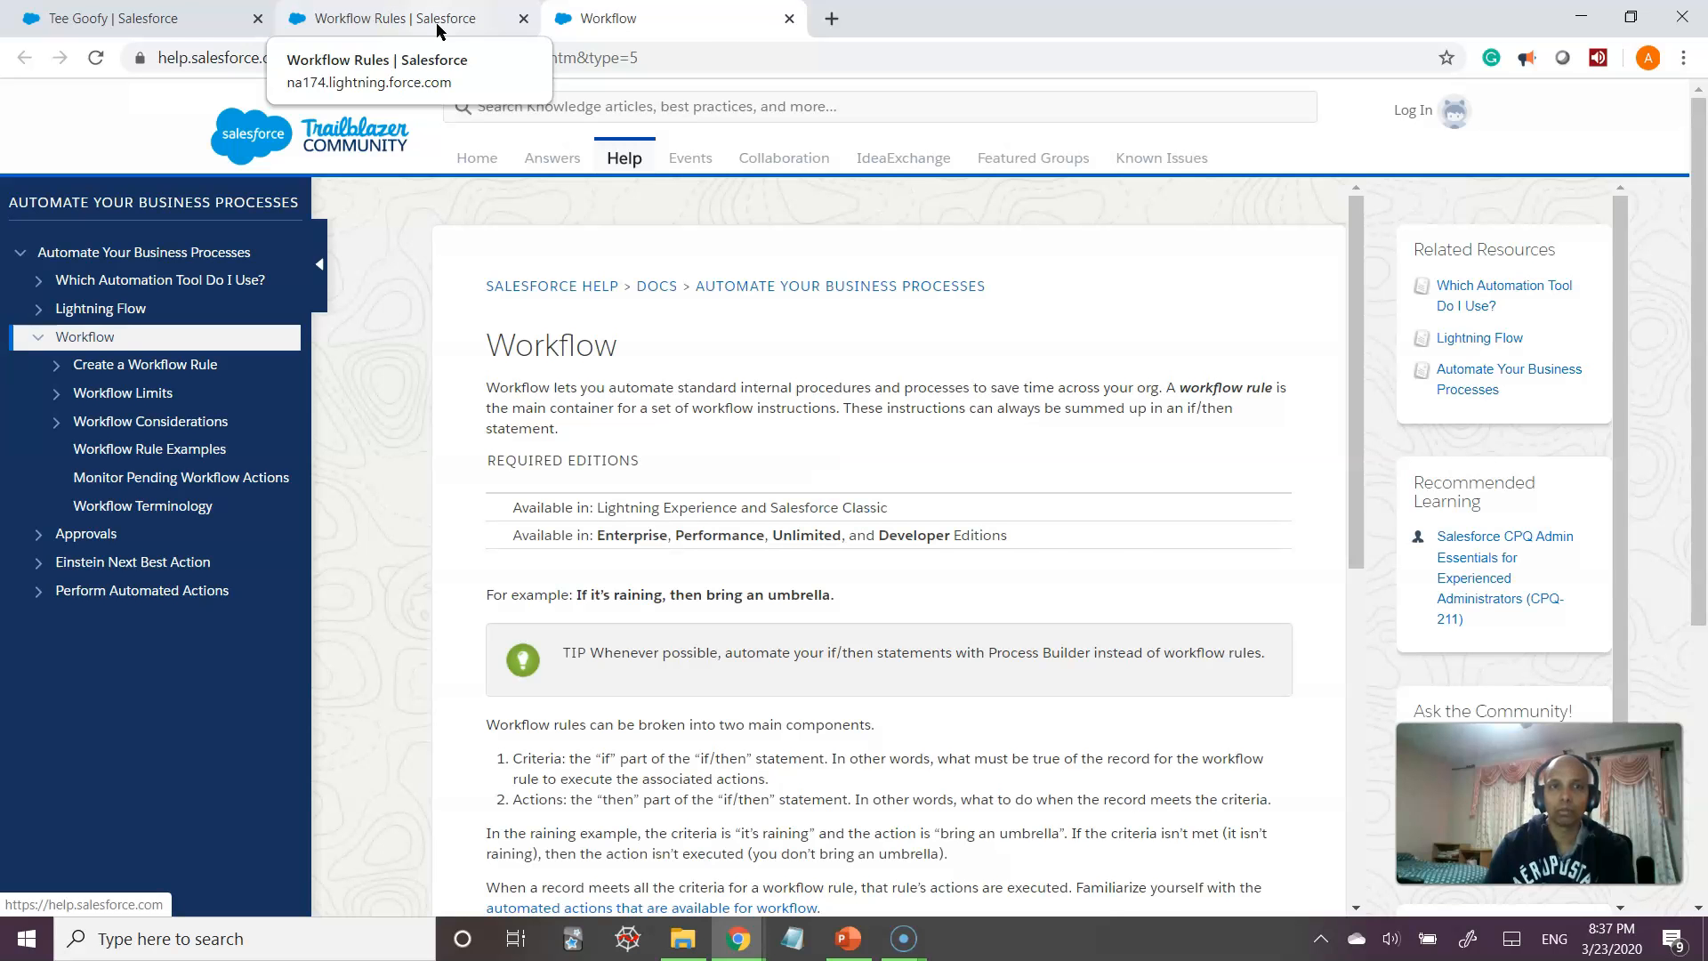
click(438, 29)
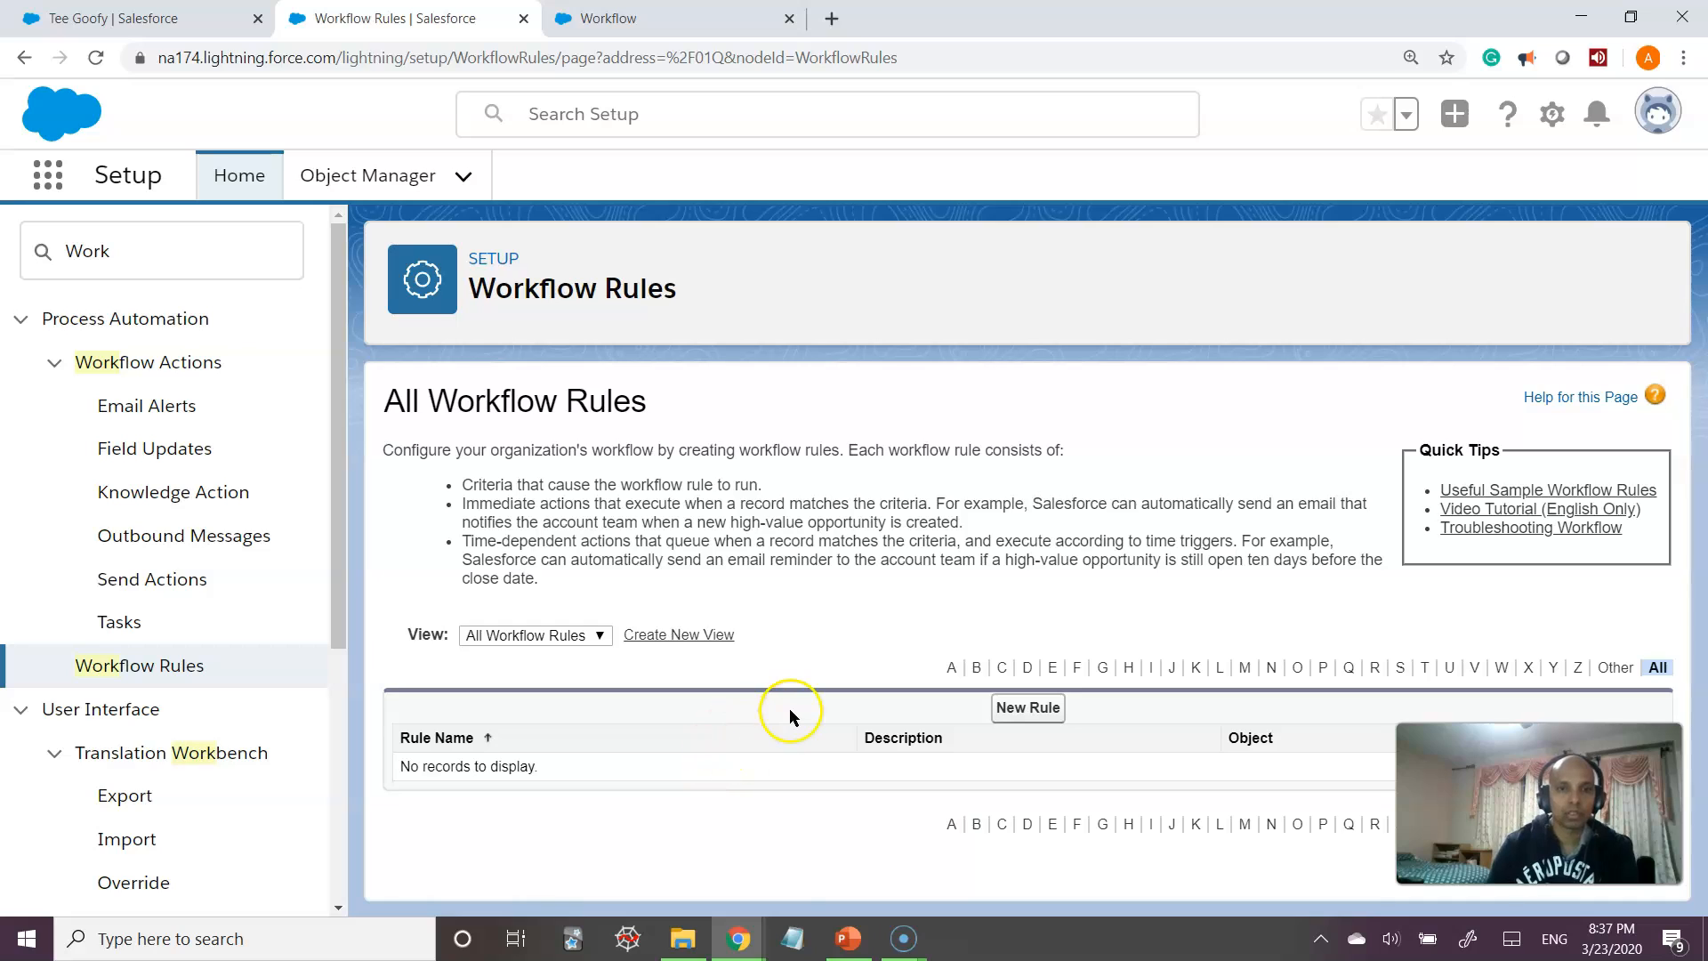
- Start a new workflow rule and check the object type on the open lead record
click(1029, 708)
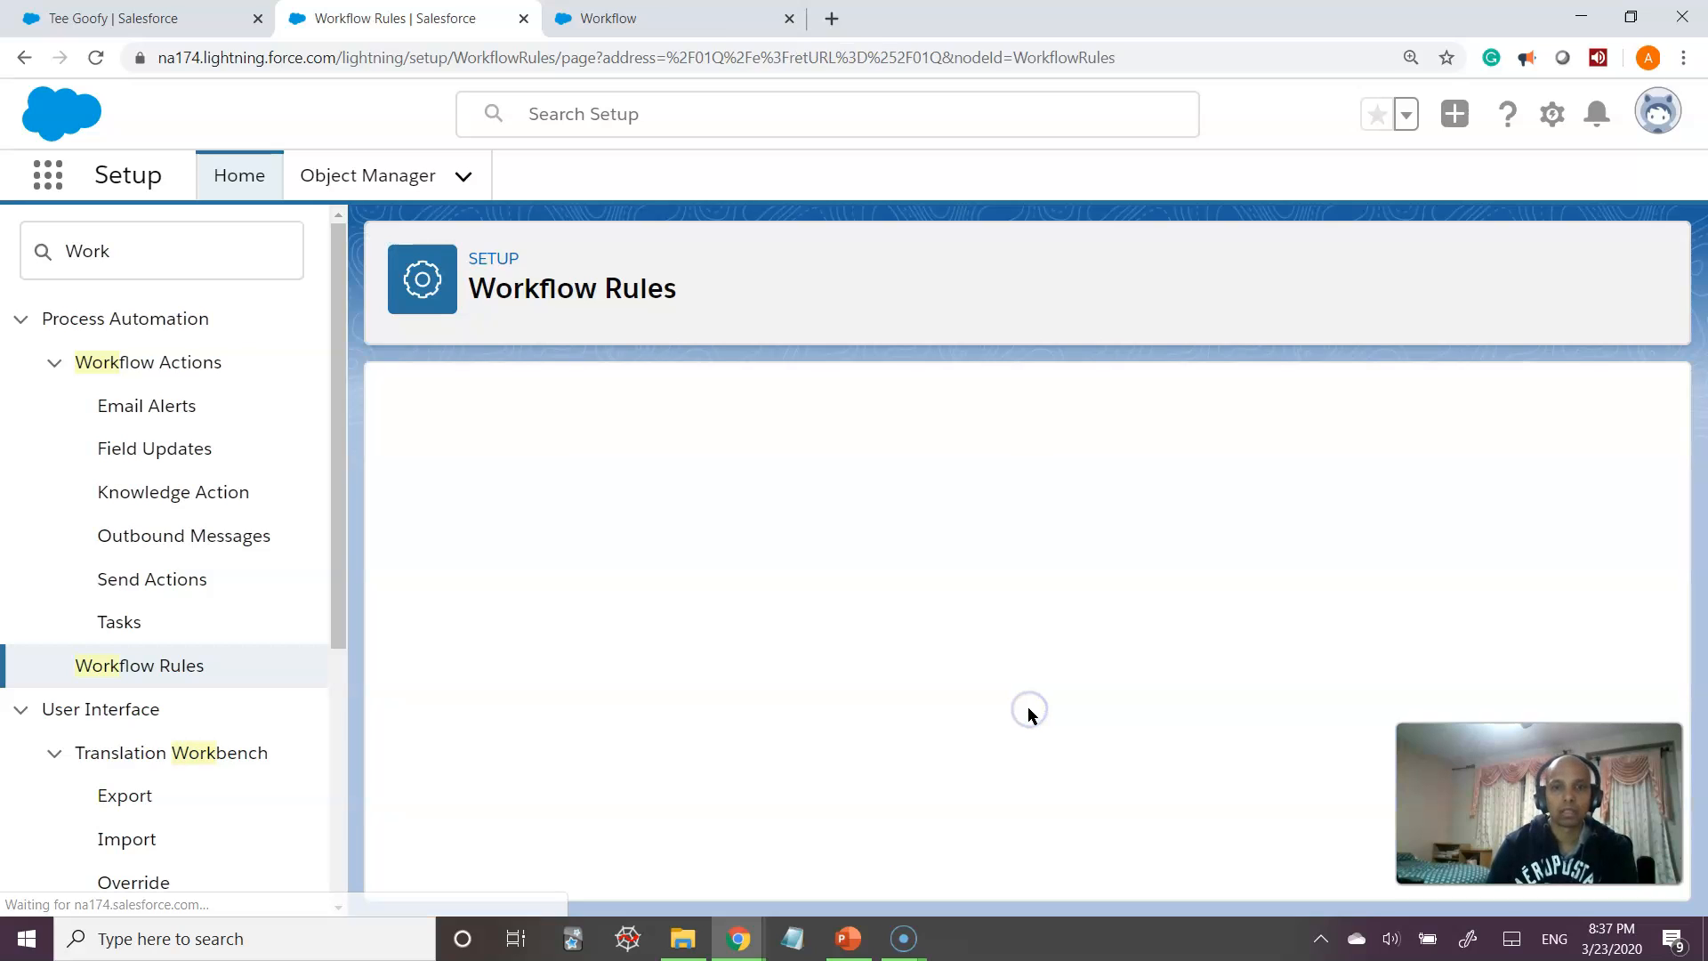
click(904, 742)
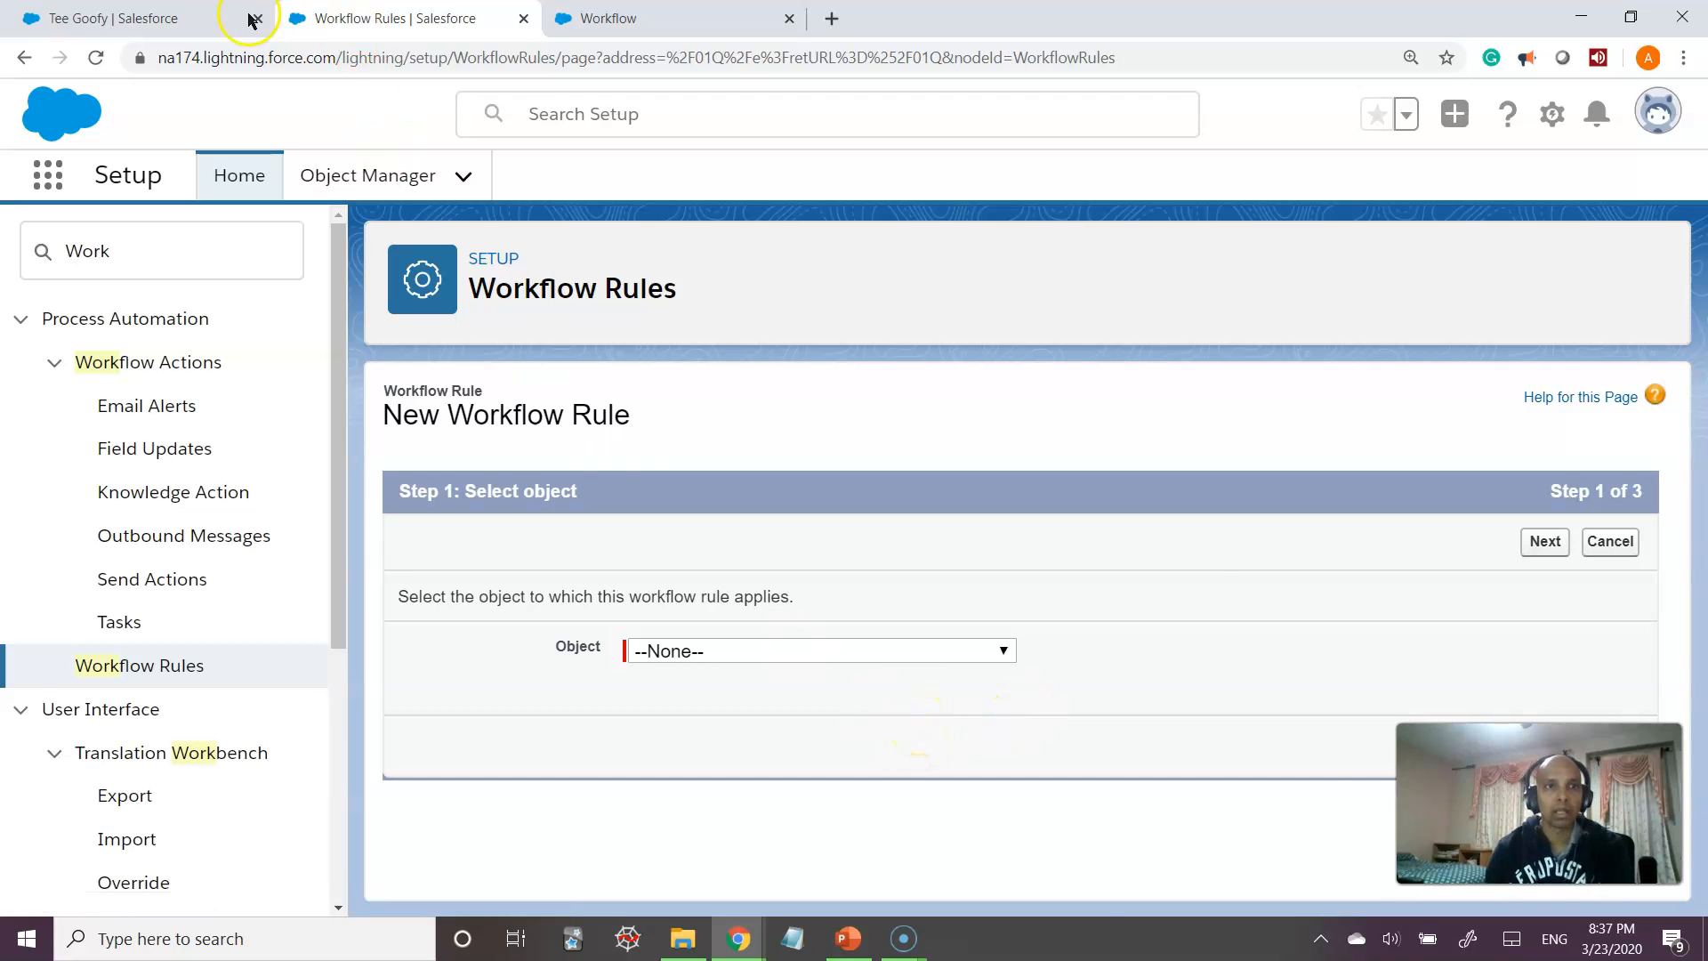
click(201, 19)
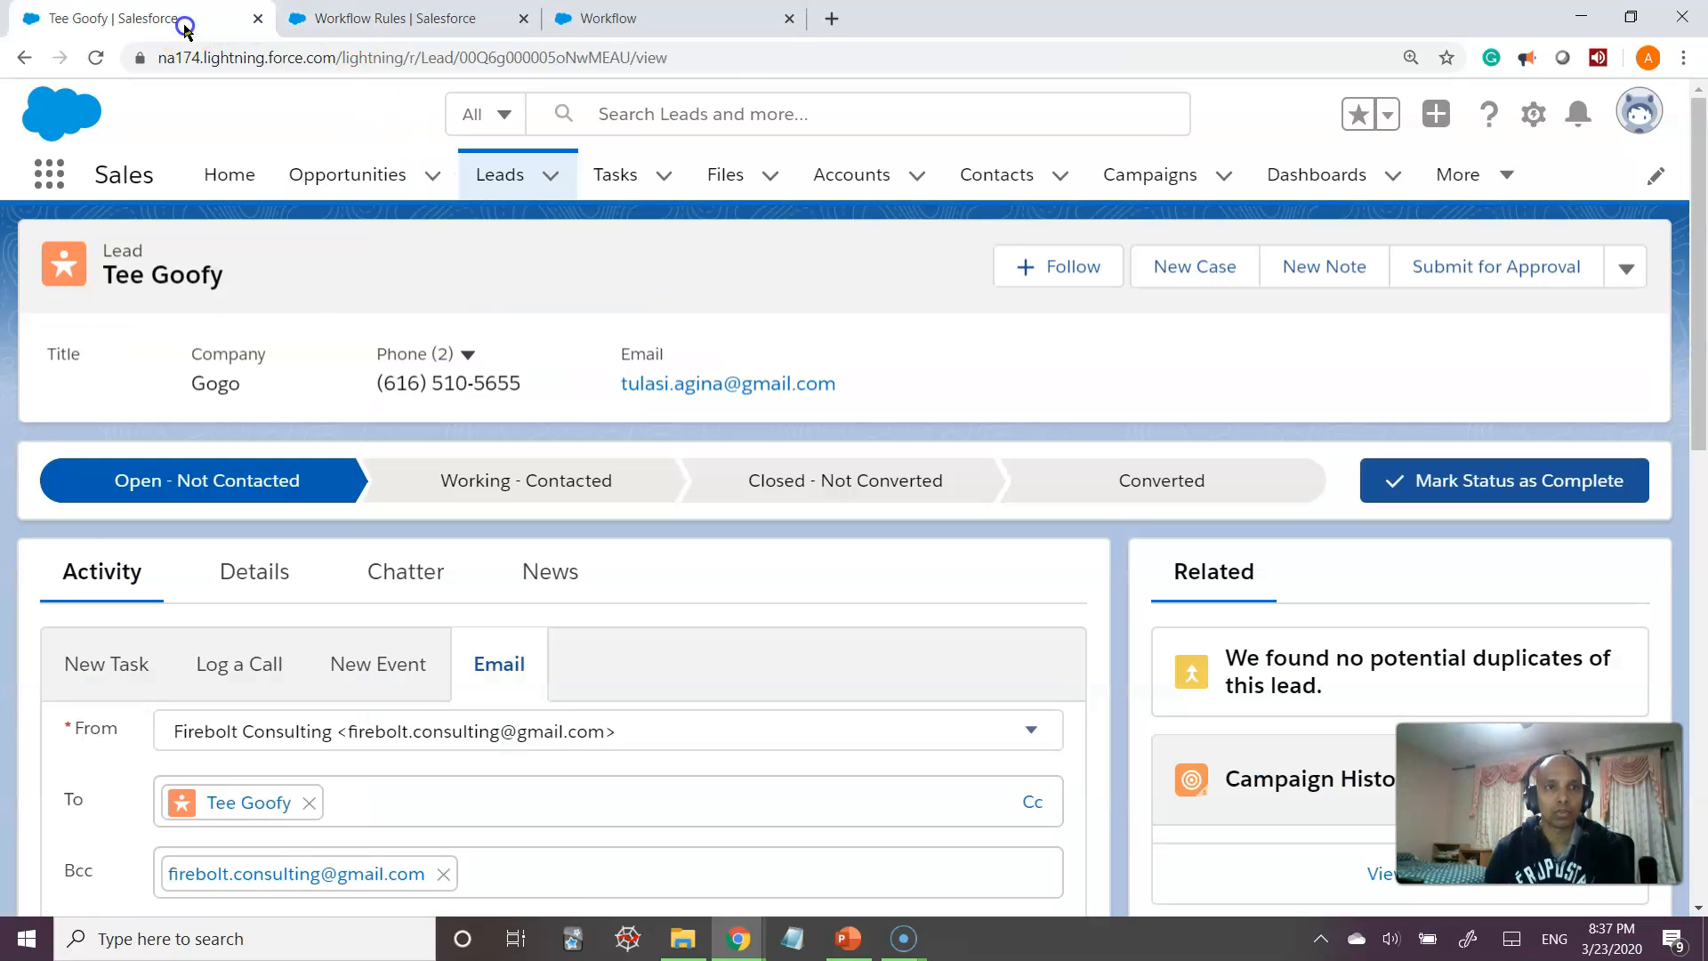
double_click(123, 252)
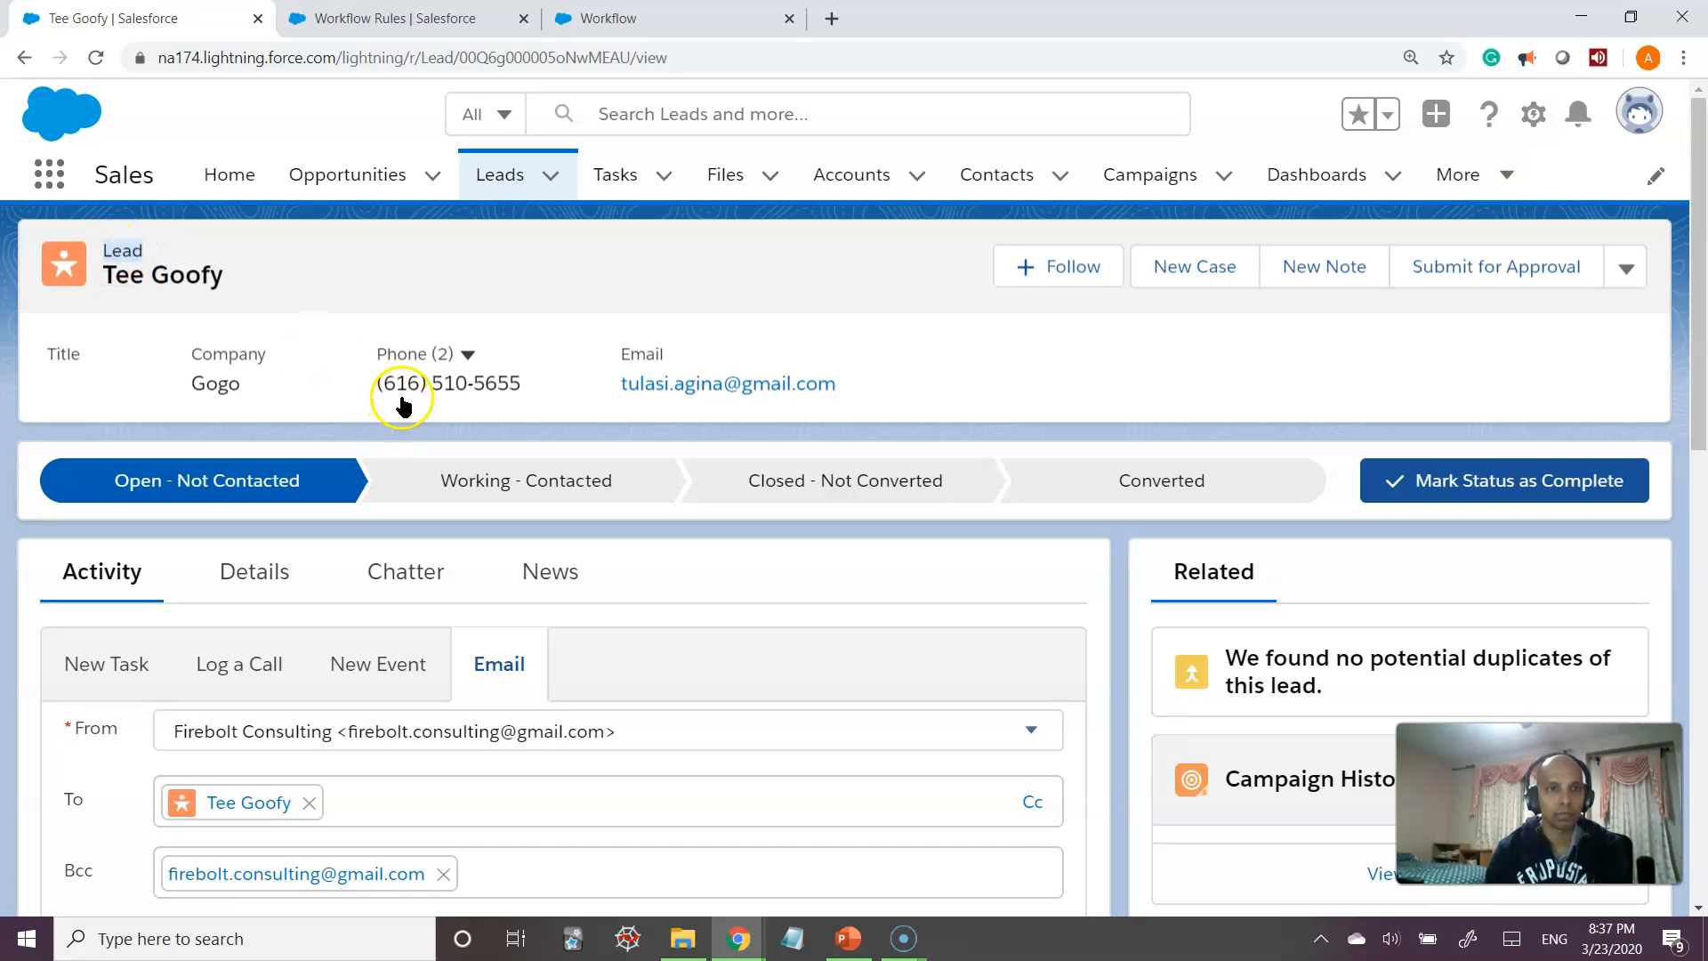
click(438, 19)
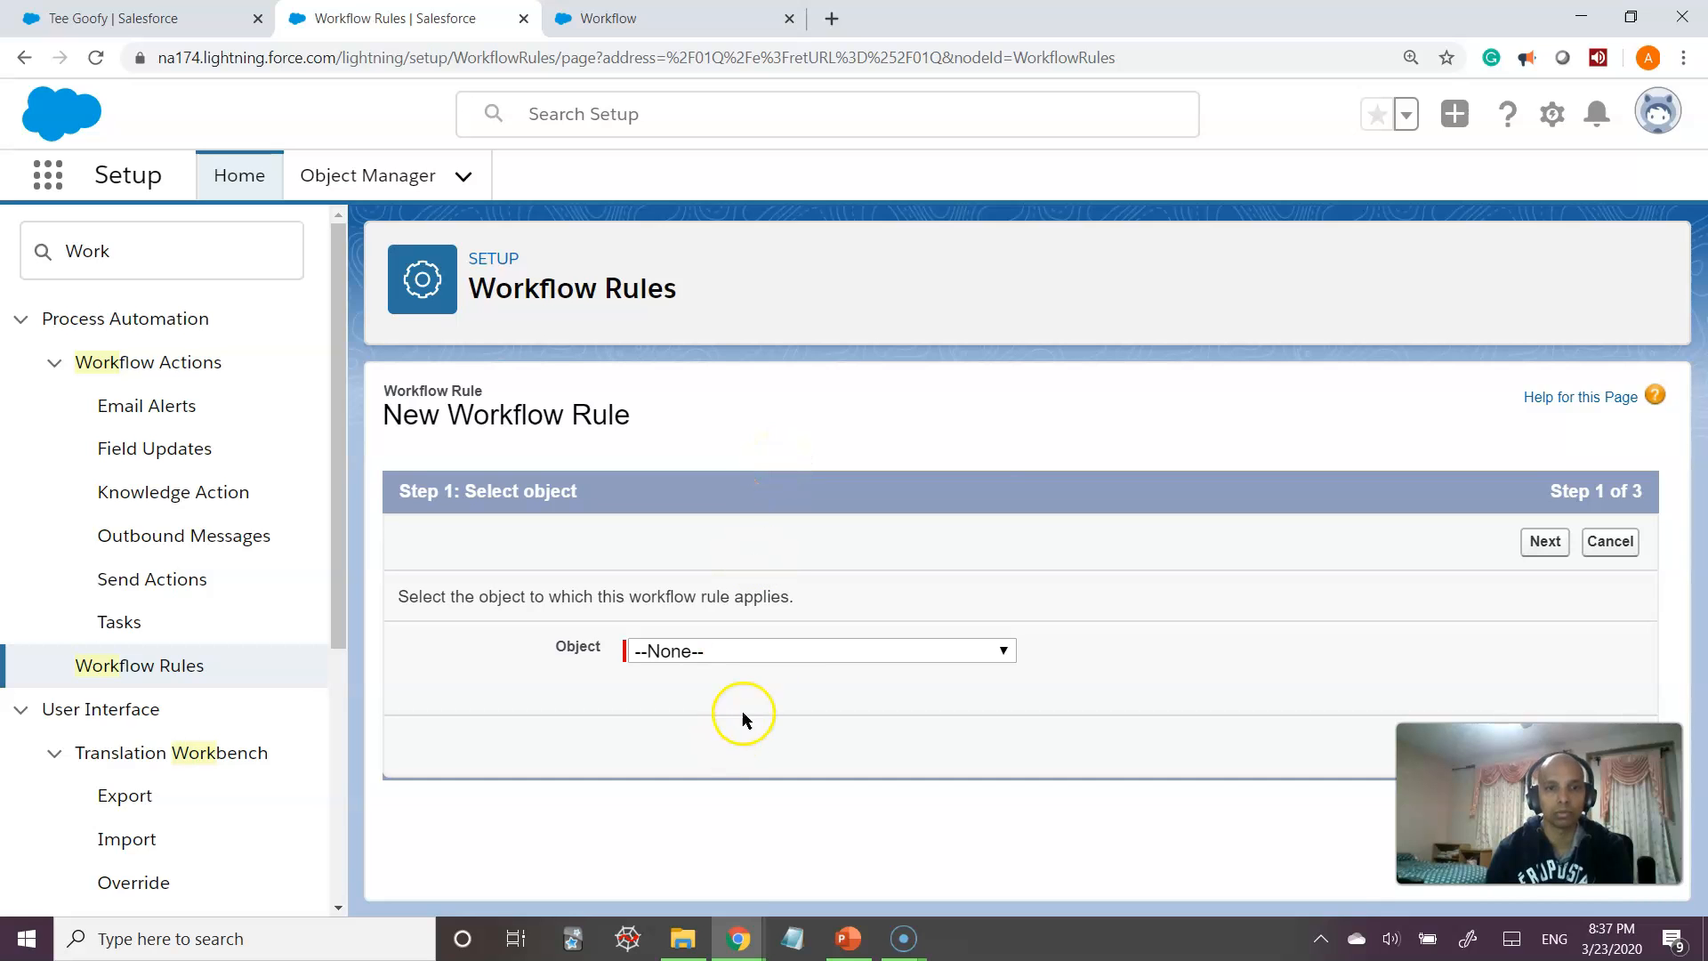
- Set Lead as the object the workflow rule applies to and proceed to the rule configuration
click(784, 649)
scroll(783, 569, down, 6)
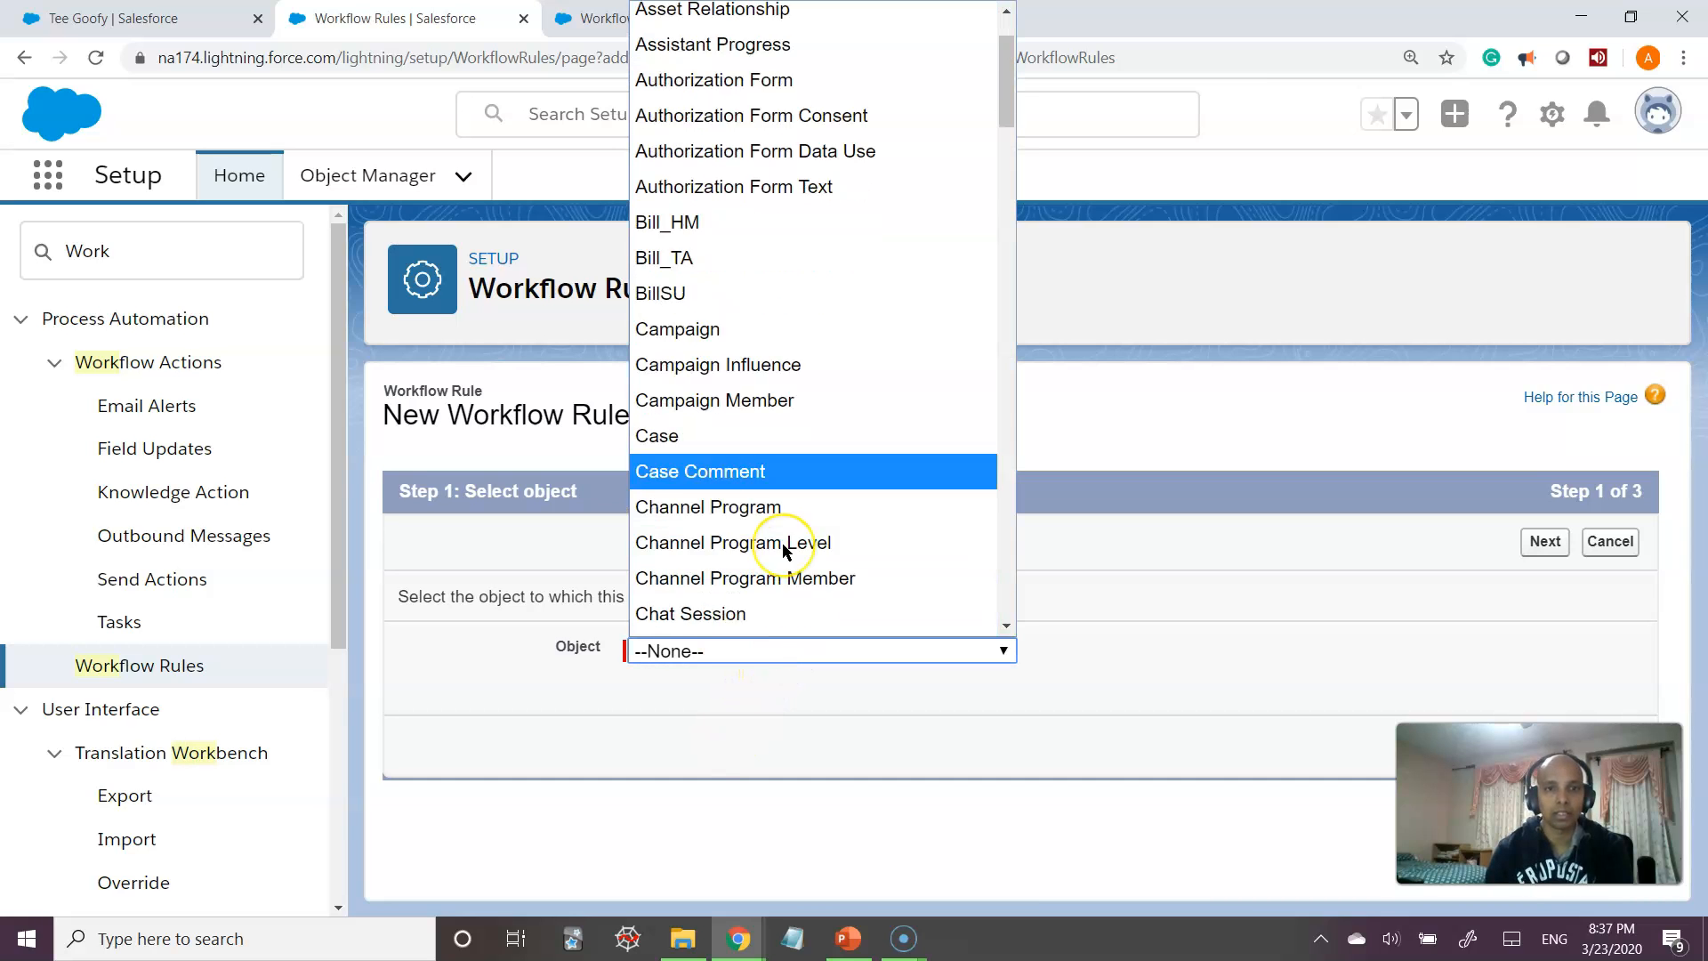
scroll(785, 552, down, 1)
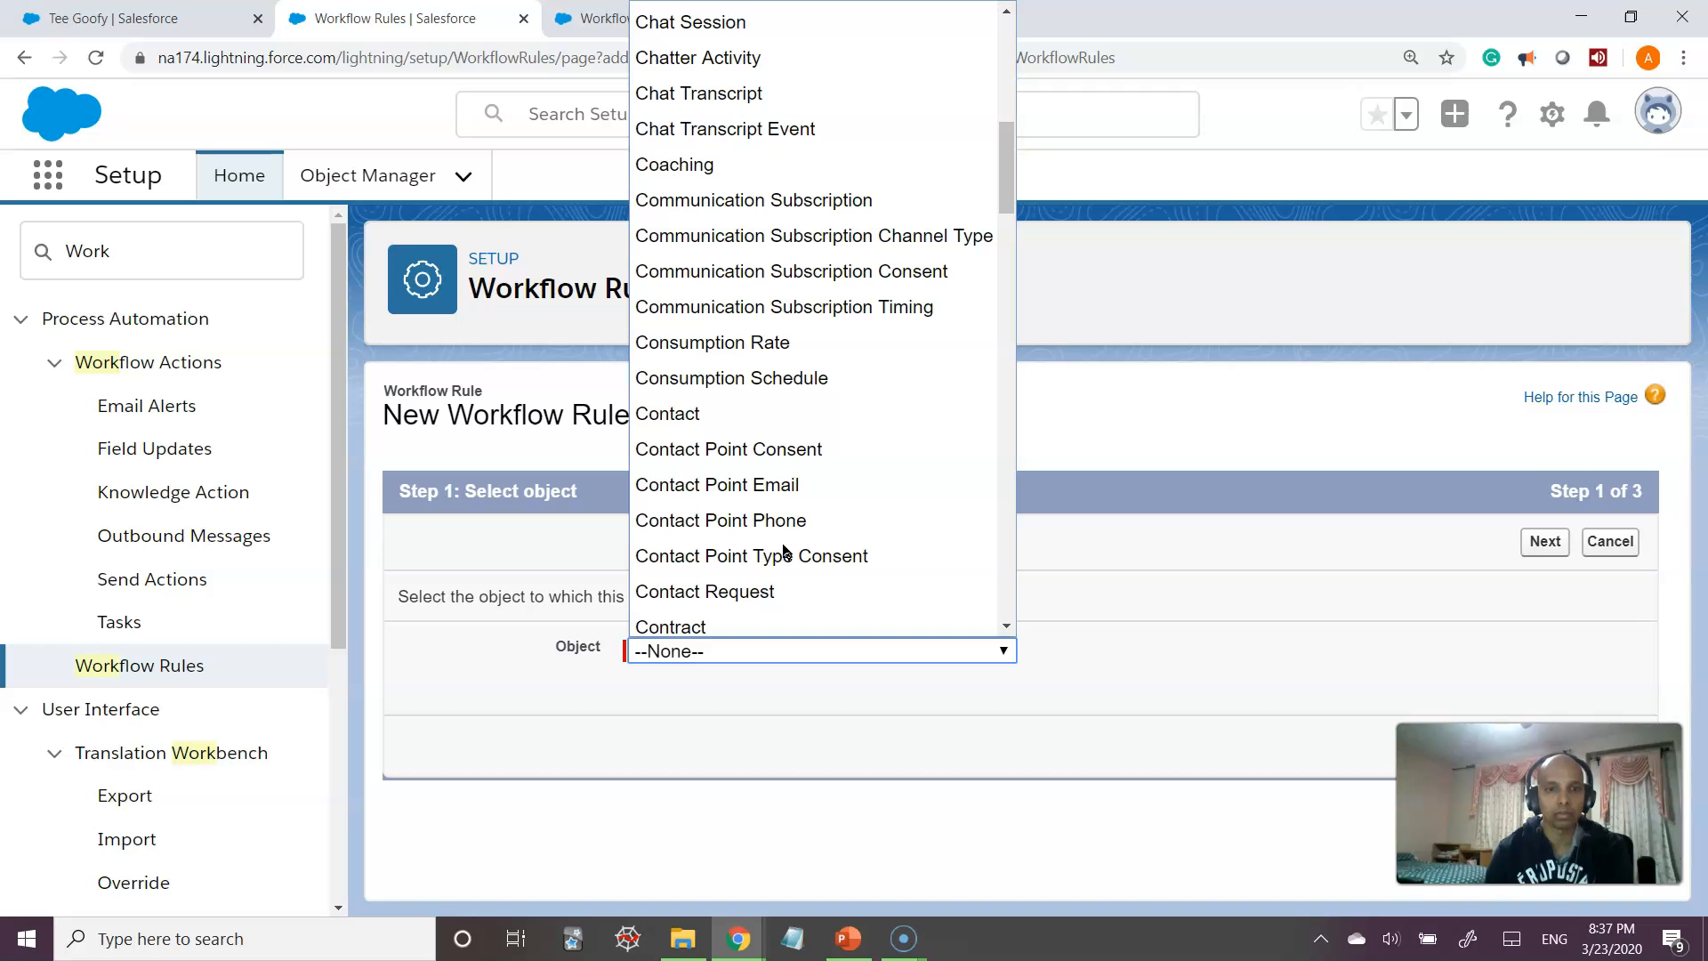
scroll(783, 549, down, 12)
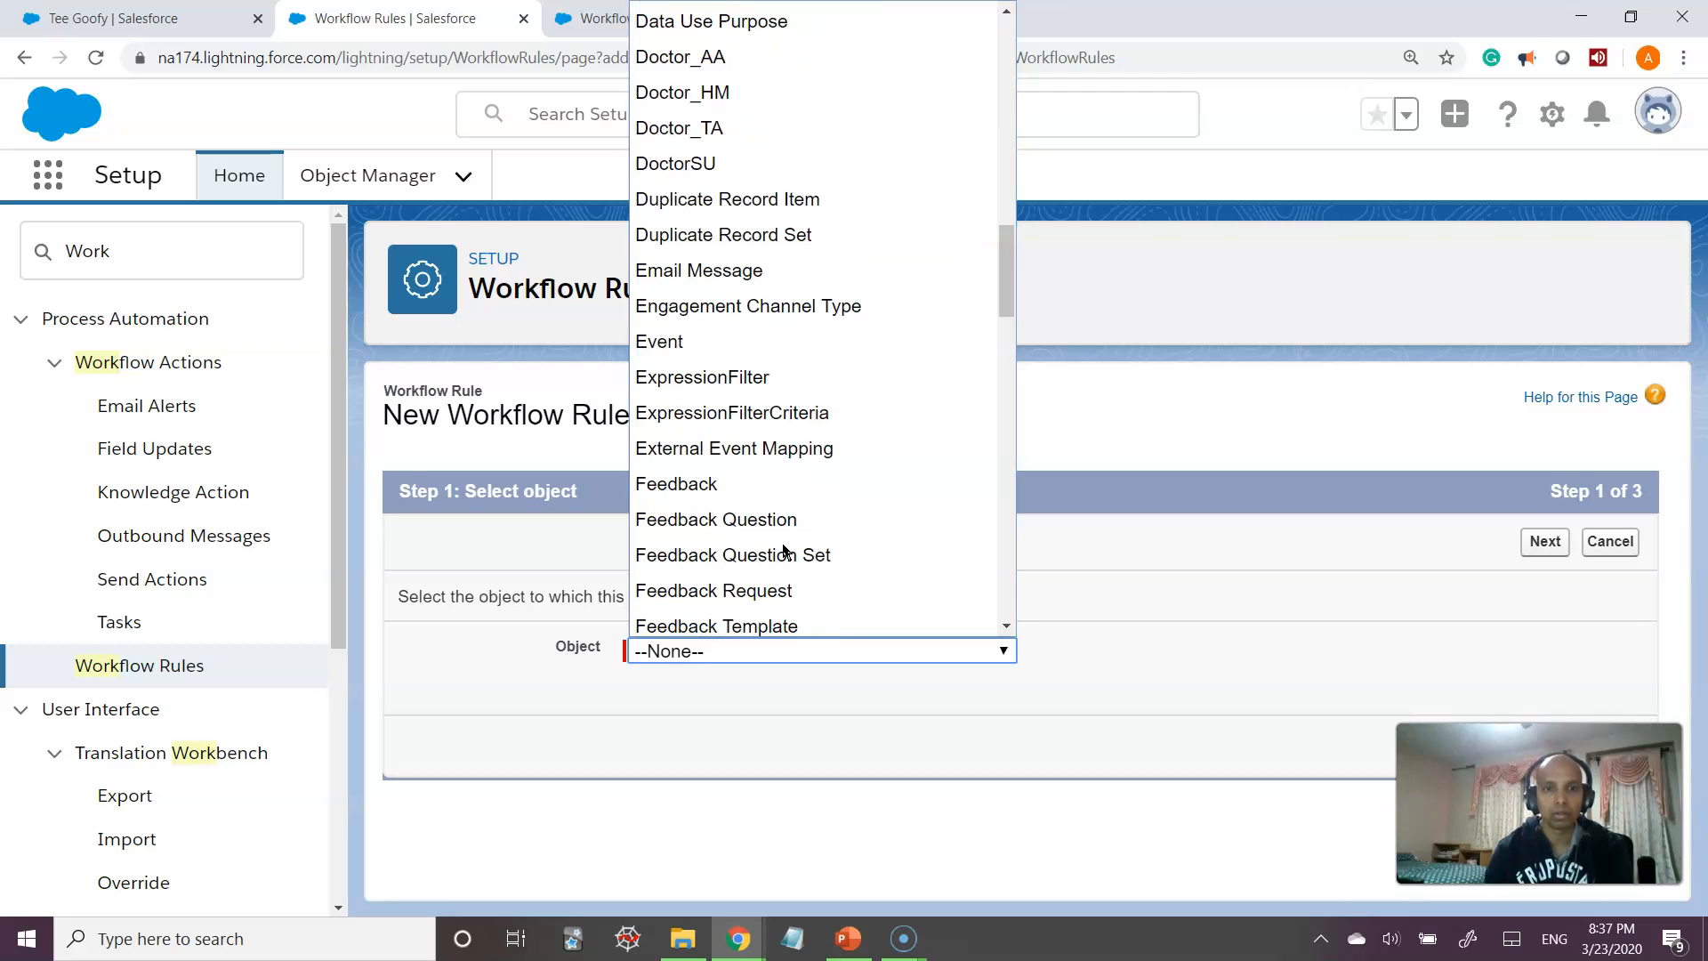
scroll(783, 549, down, 12)
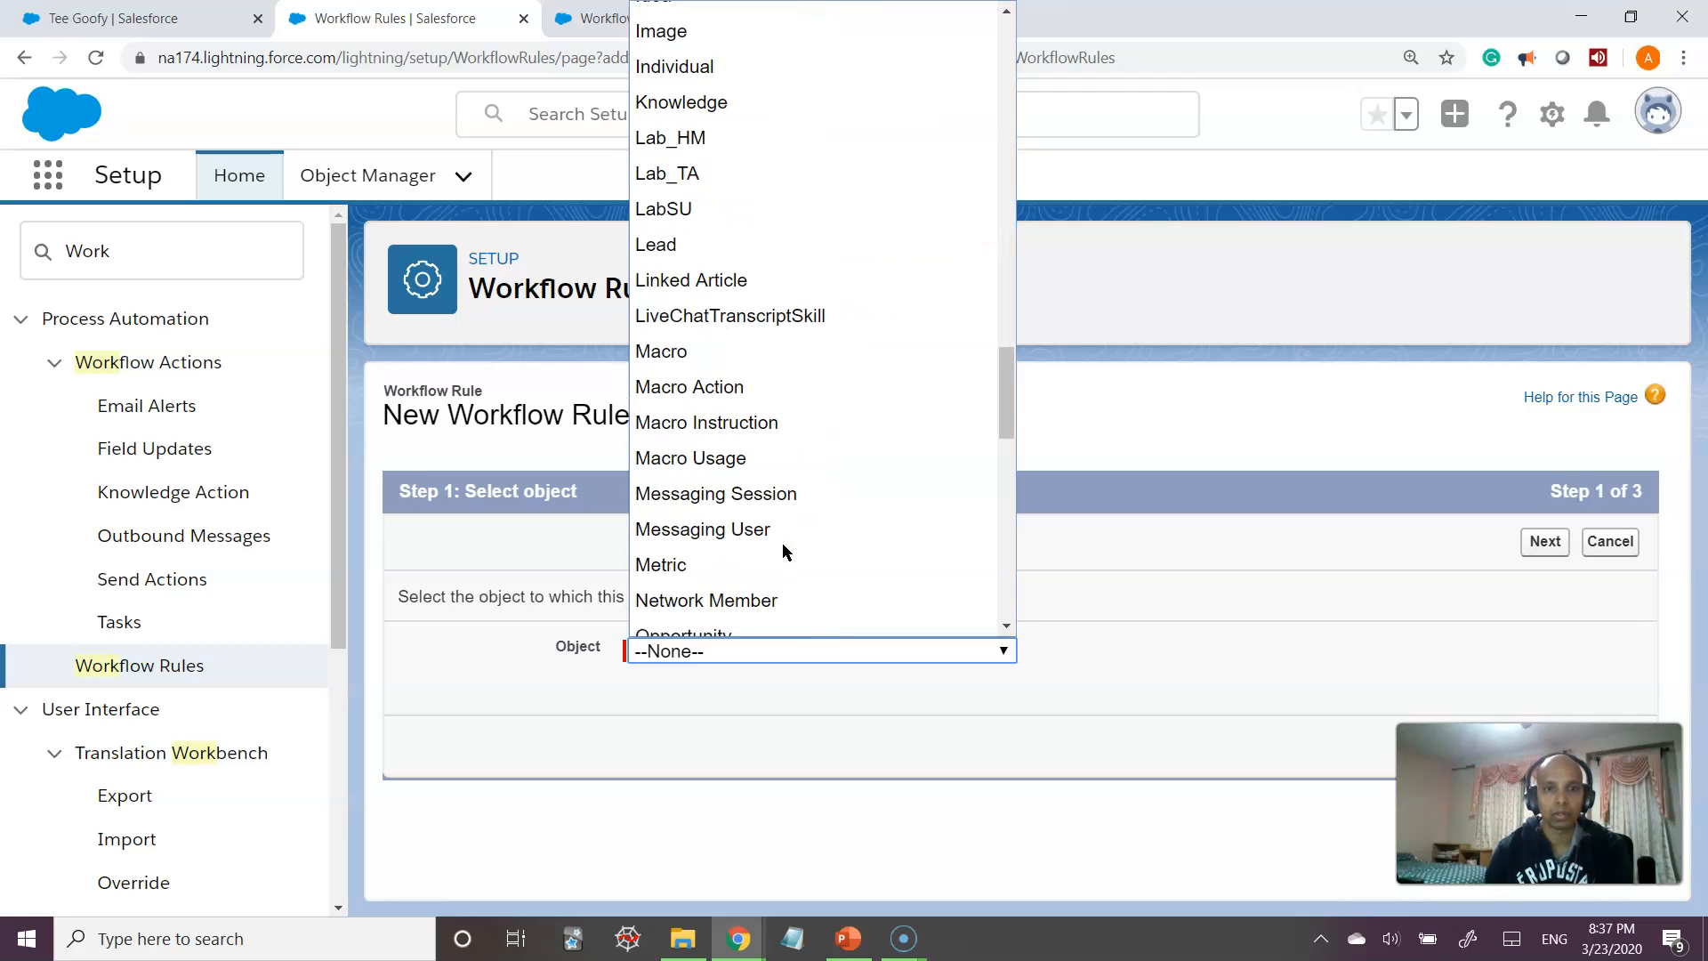
click(723, 246)
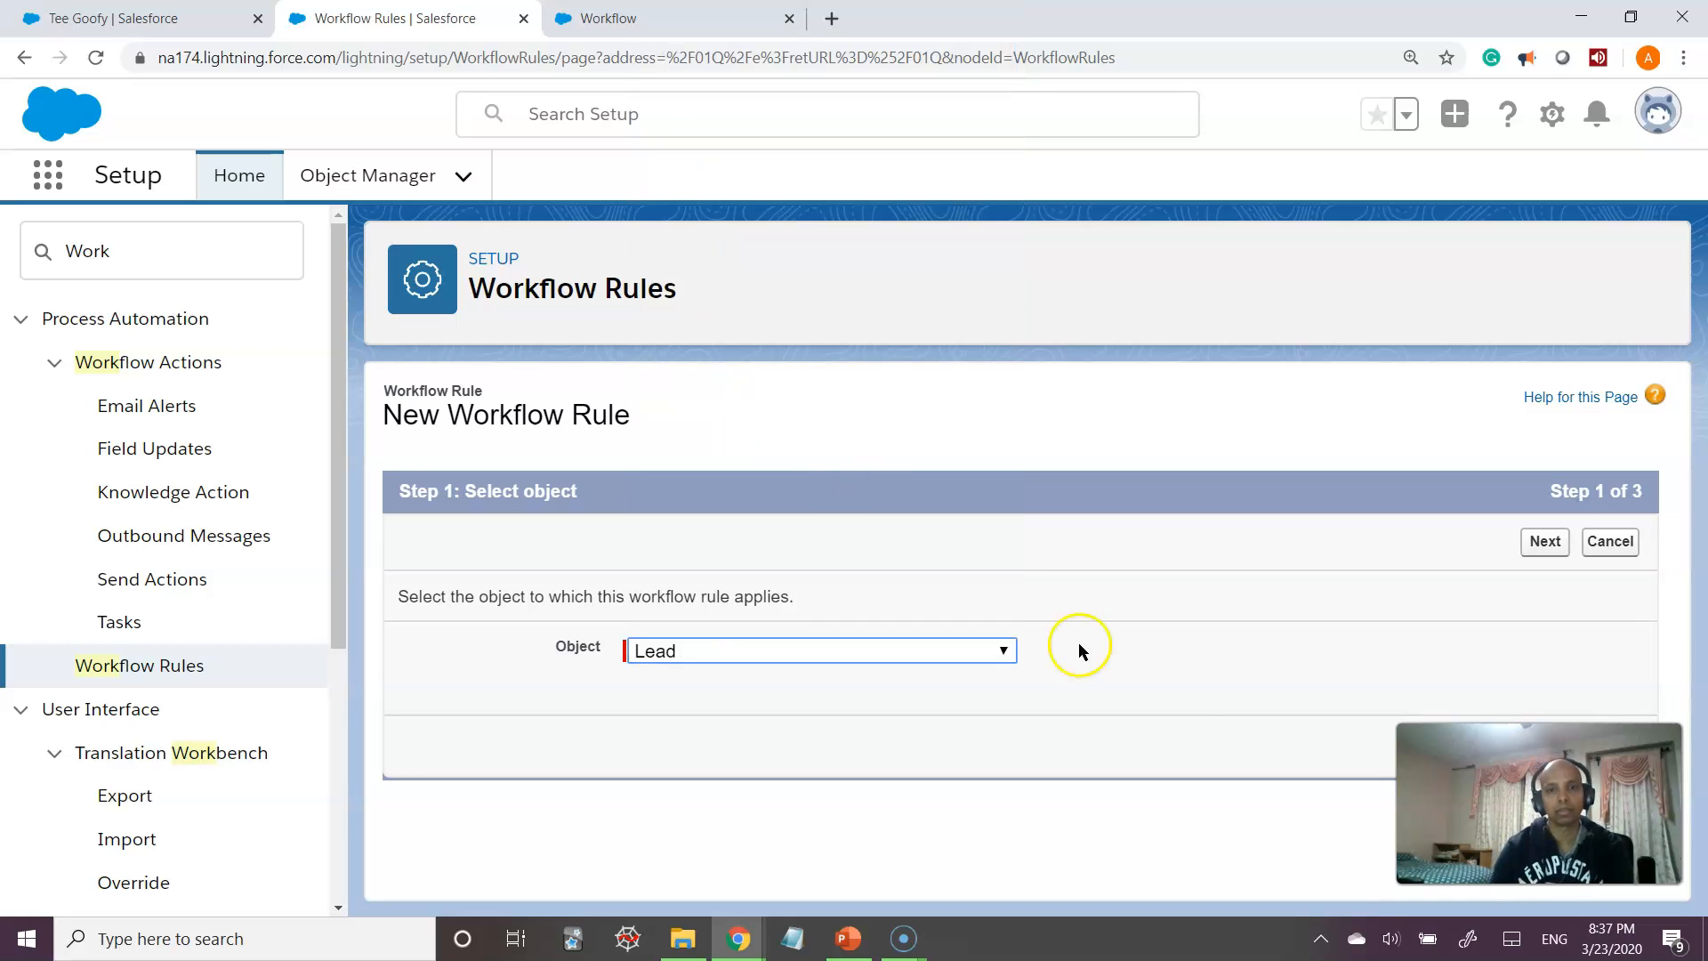
click(1551, 544)
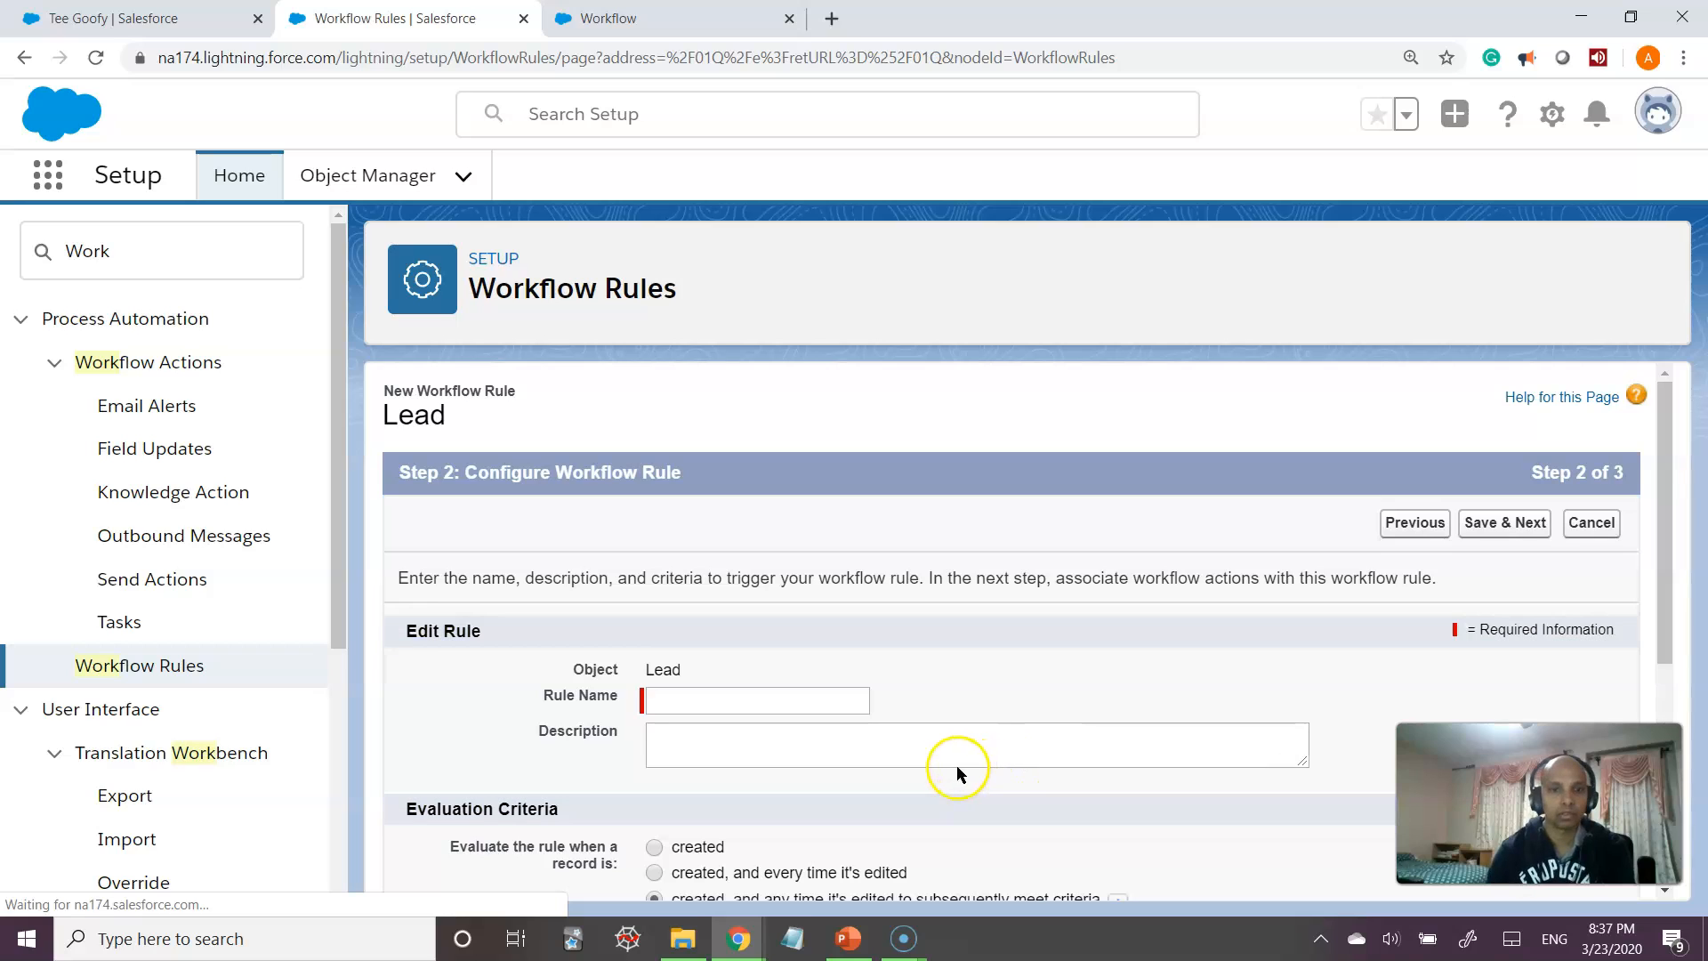
- Name the workflow rule "Email Update to Lead"
click(738, 700)
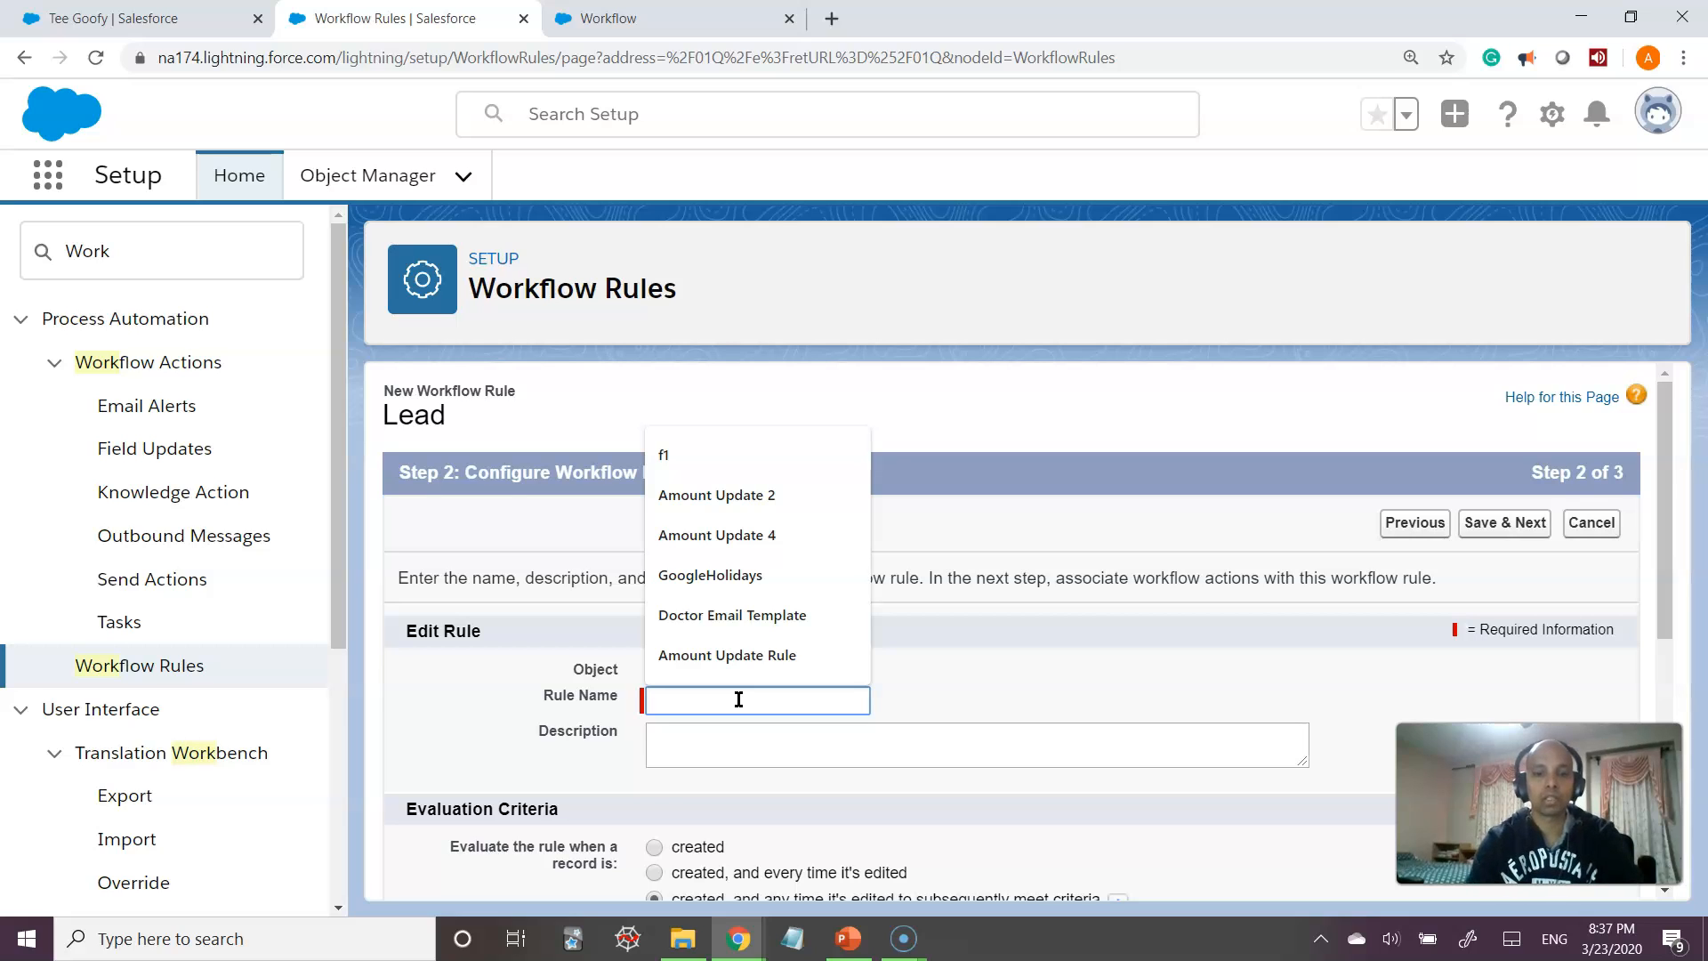
text(Email Update)
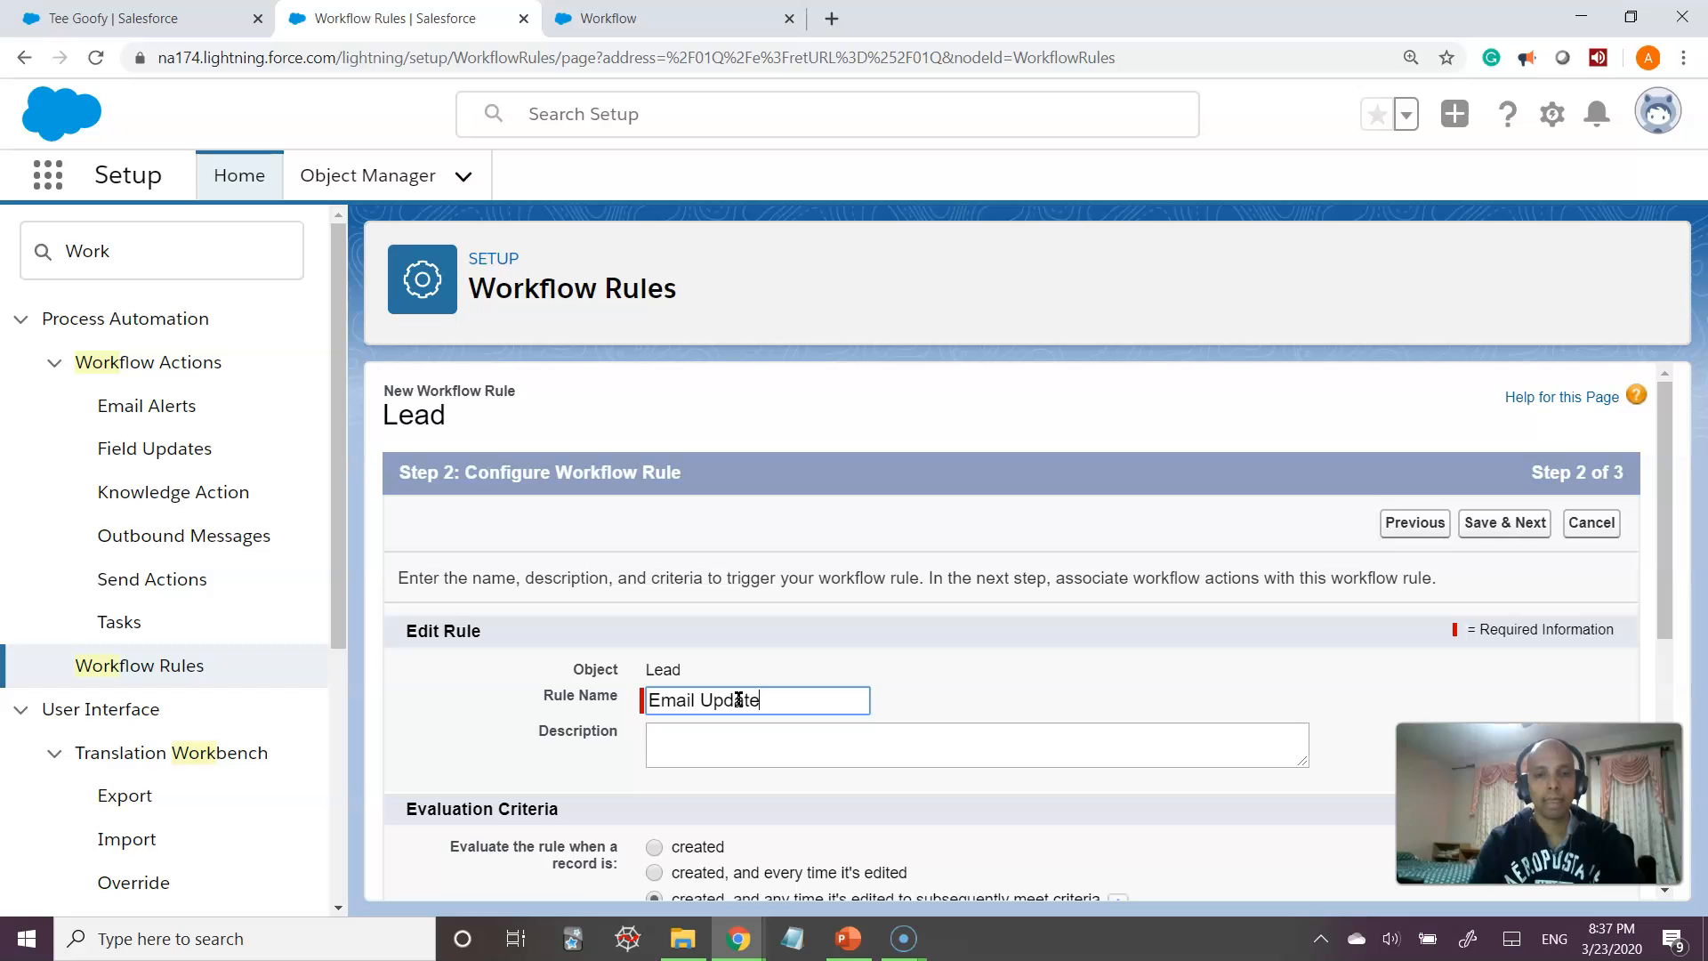
text( to Lead)
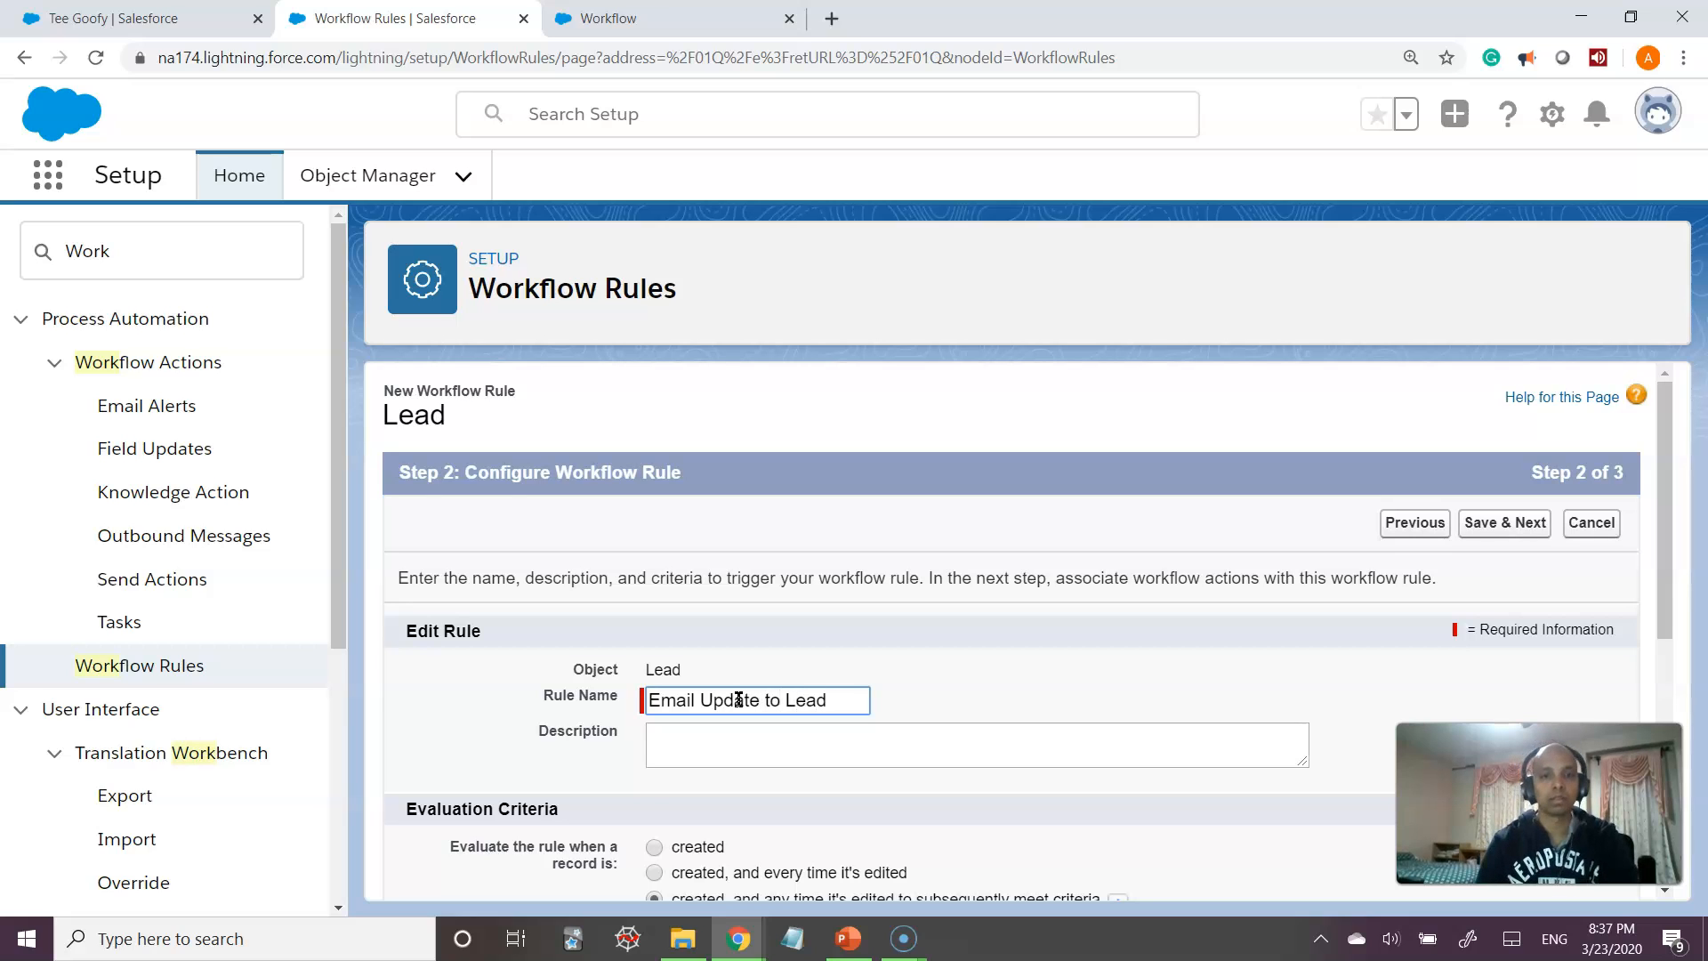
- Copy the rule name into the description and add "using a Workflow Rul" after it
click(786, 763)
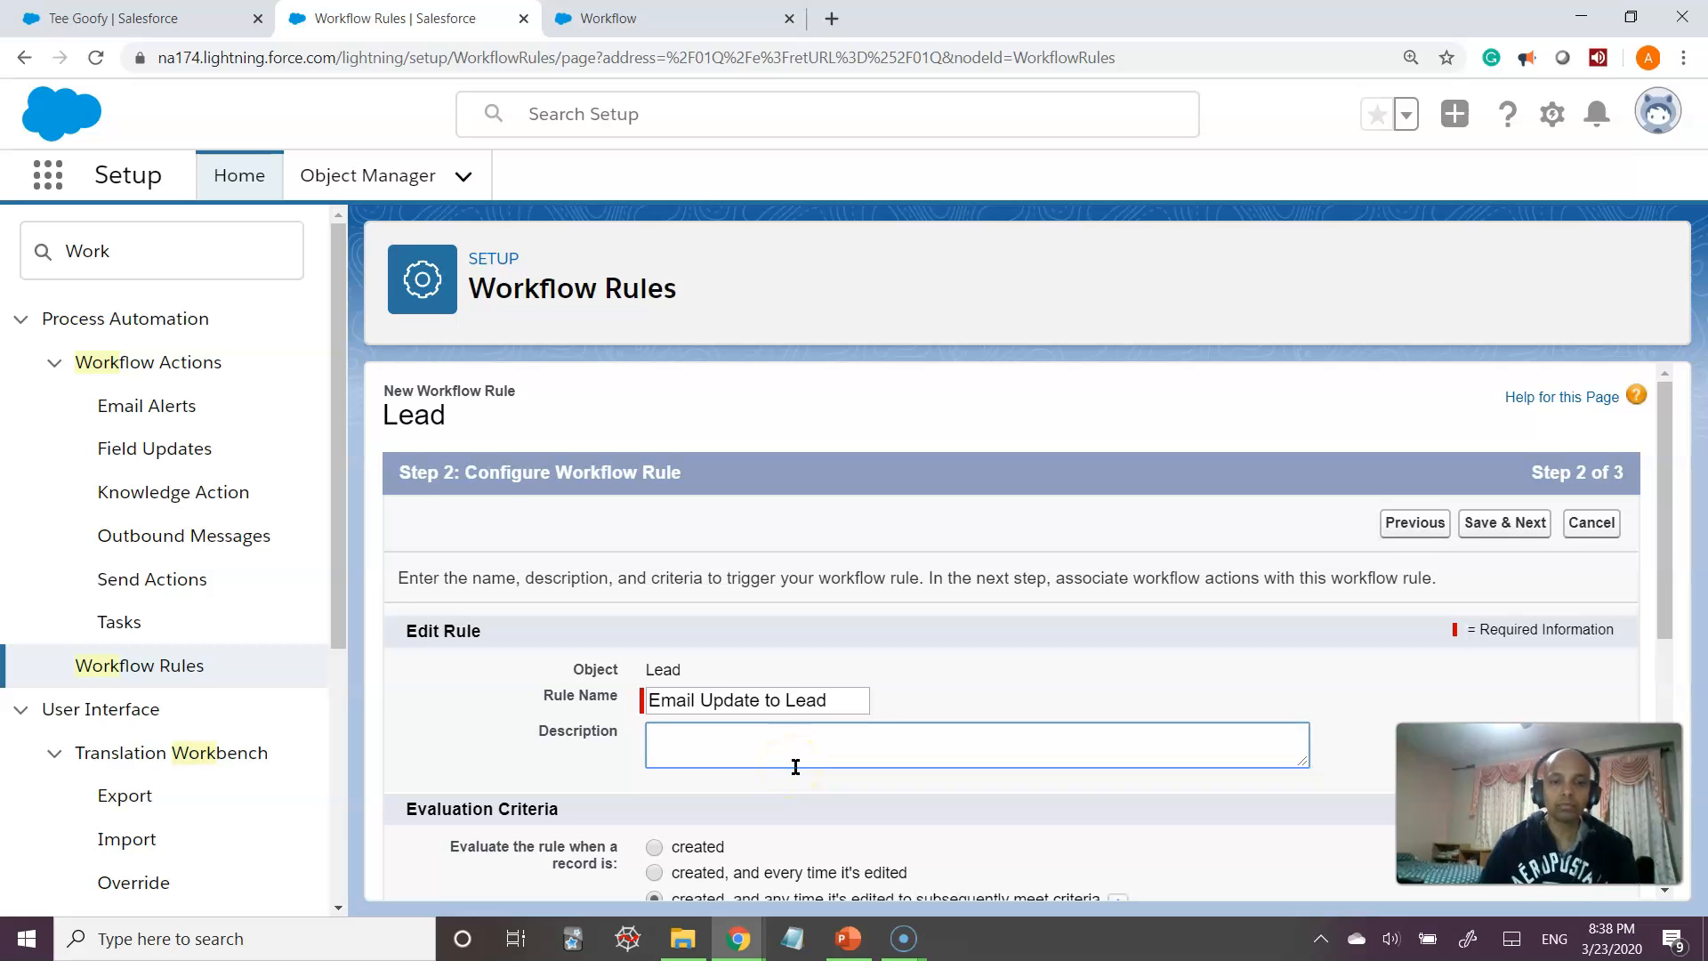
key(shift+Tab)
key(ctrl+c)
key(Tab)
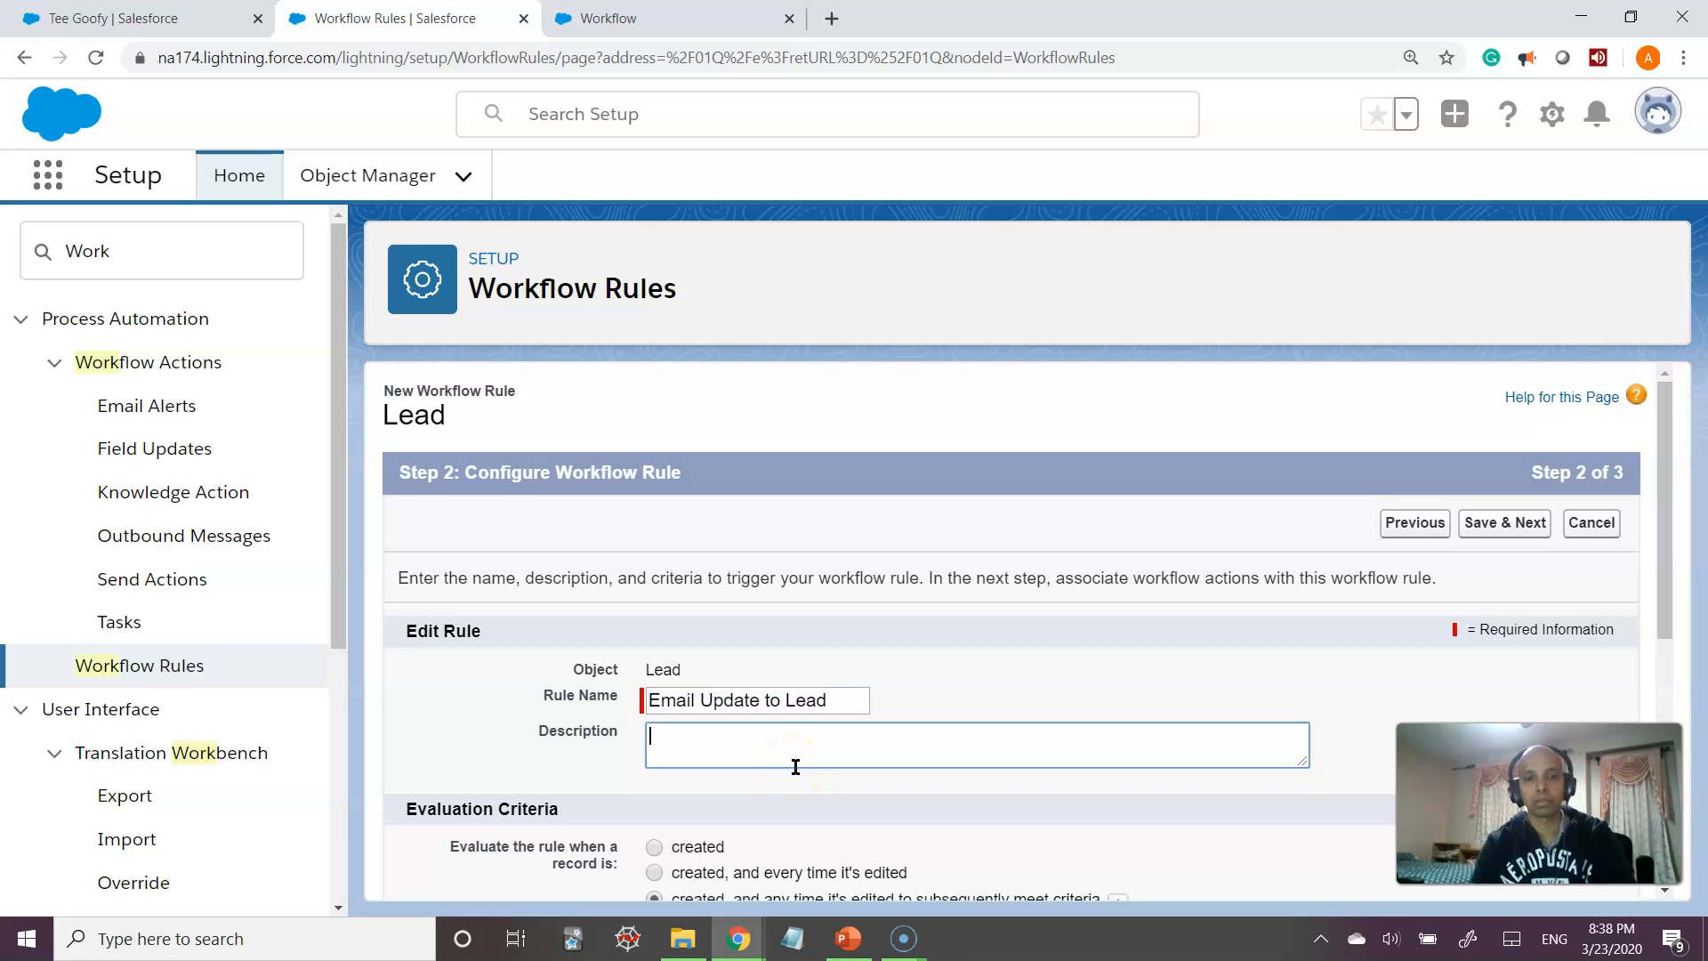
key(ctrl+v)
text(using a Wo)
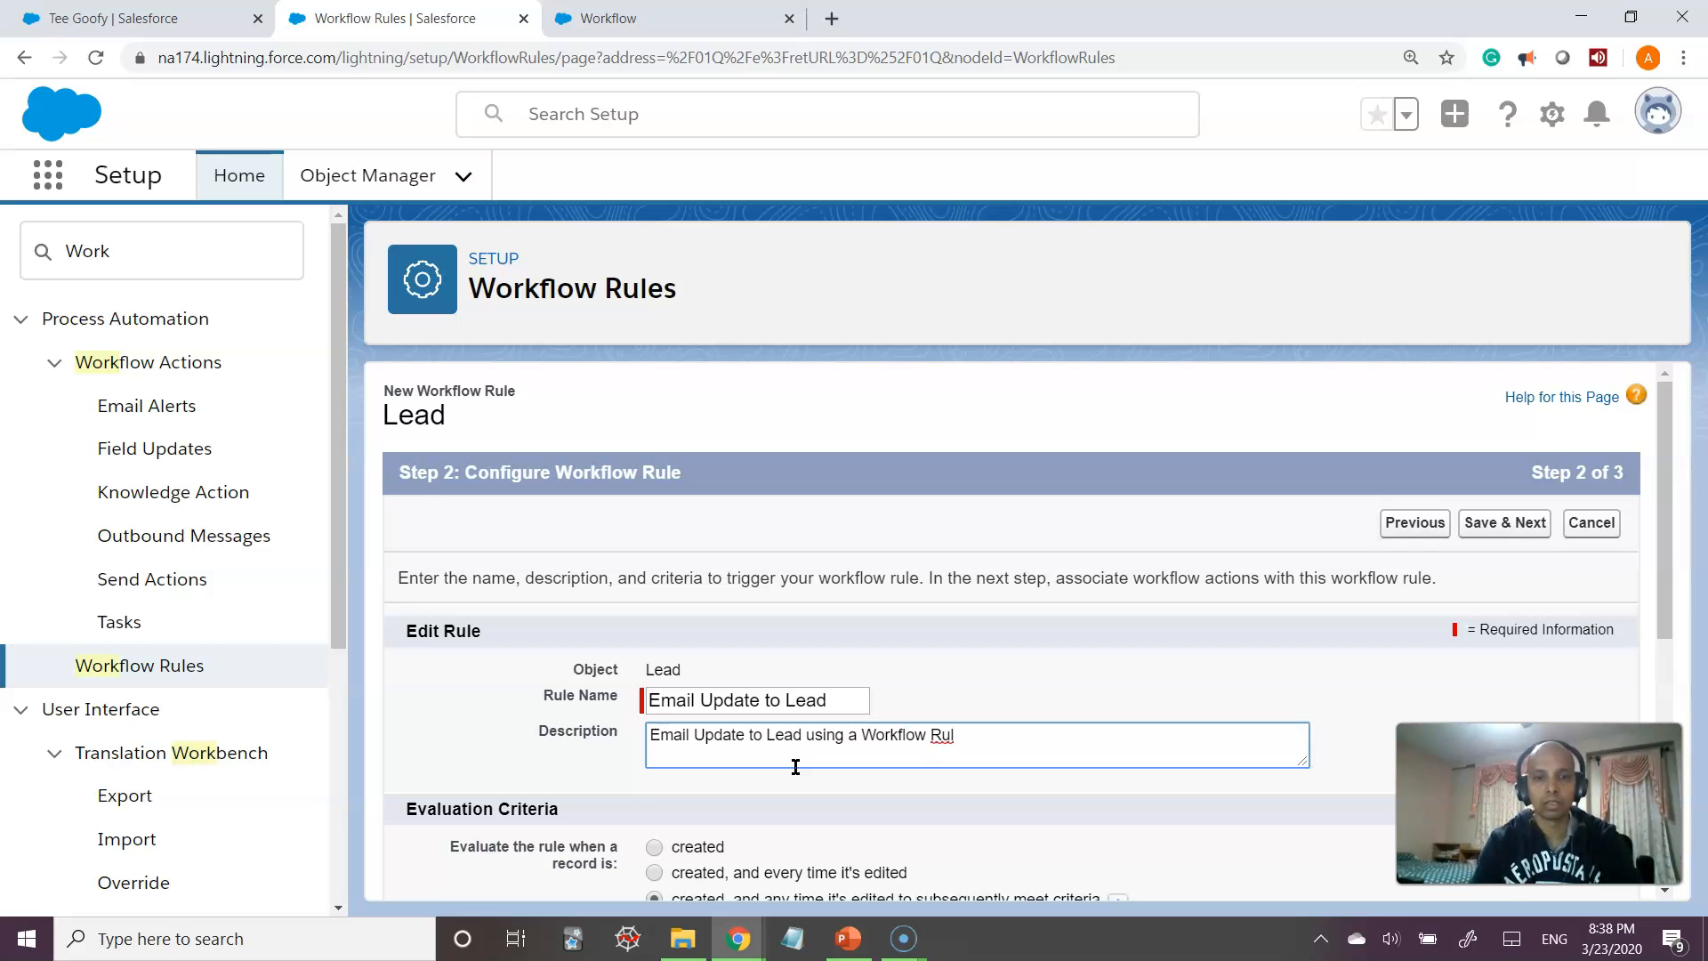
- Remove the workflow wording from the description's end and make it read "Automate Email Update to Lead"
key(ctrl+shift+Left)
key(ctrl+shift+Left)
key(ctrl+shift+Left)
key(BackSpace)
key(ctrl+shift+Left)
key(BackSpace)
key(BackSpace)
text(Automate Email Update to Lead)
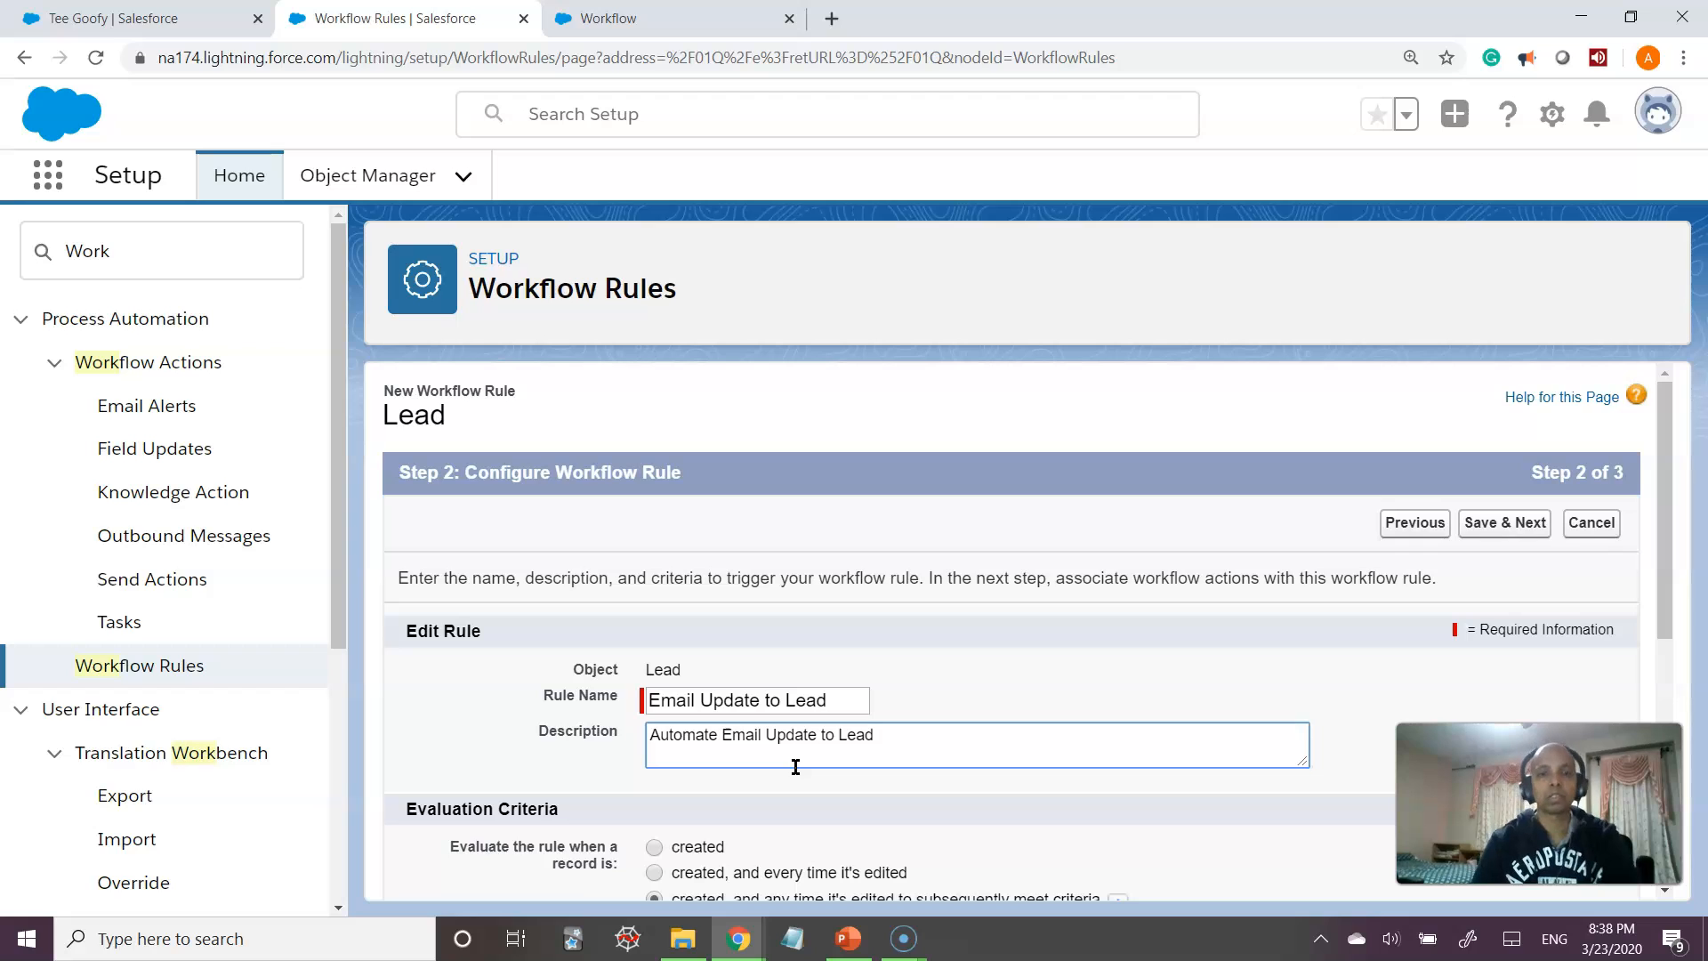
- Extend the workflow rule's description with "when Status changes from 'New' to 'Working Contacted'"
scroll(881, 756, down, 1)
click(972, 620)
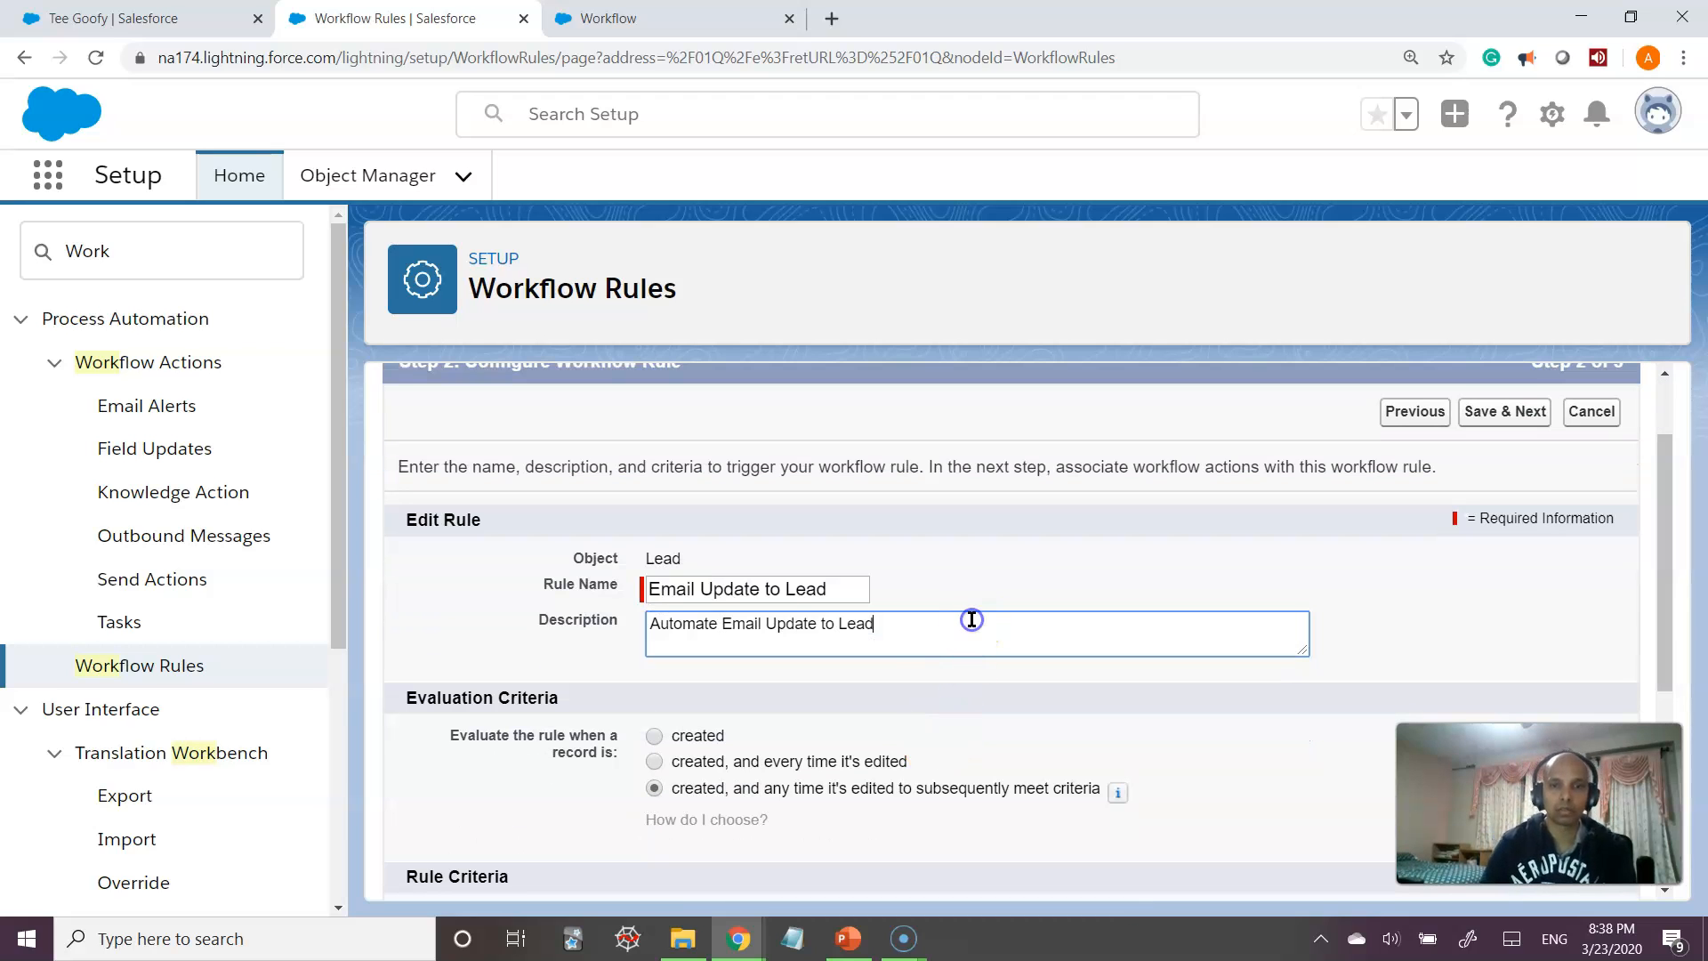
text(when Status changes from 'New' to )
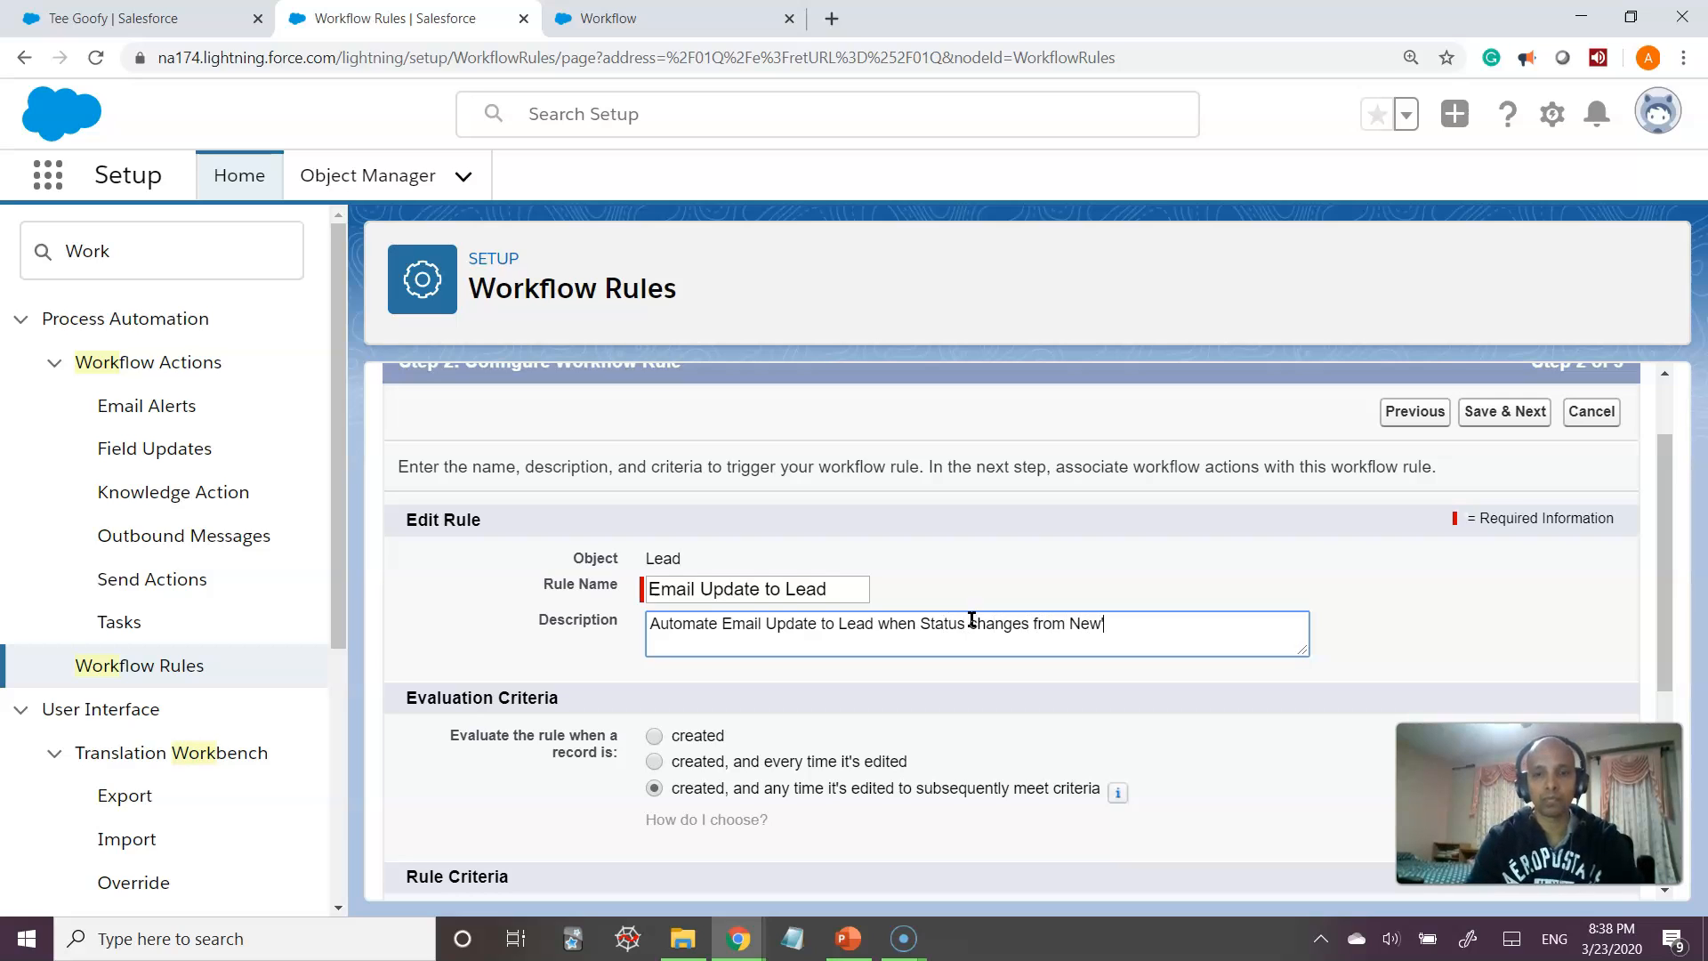
text('Wor)
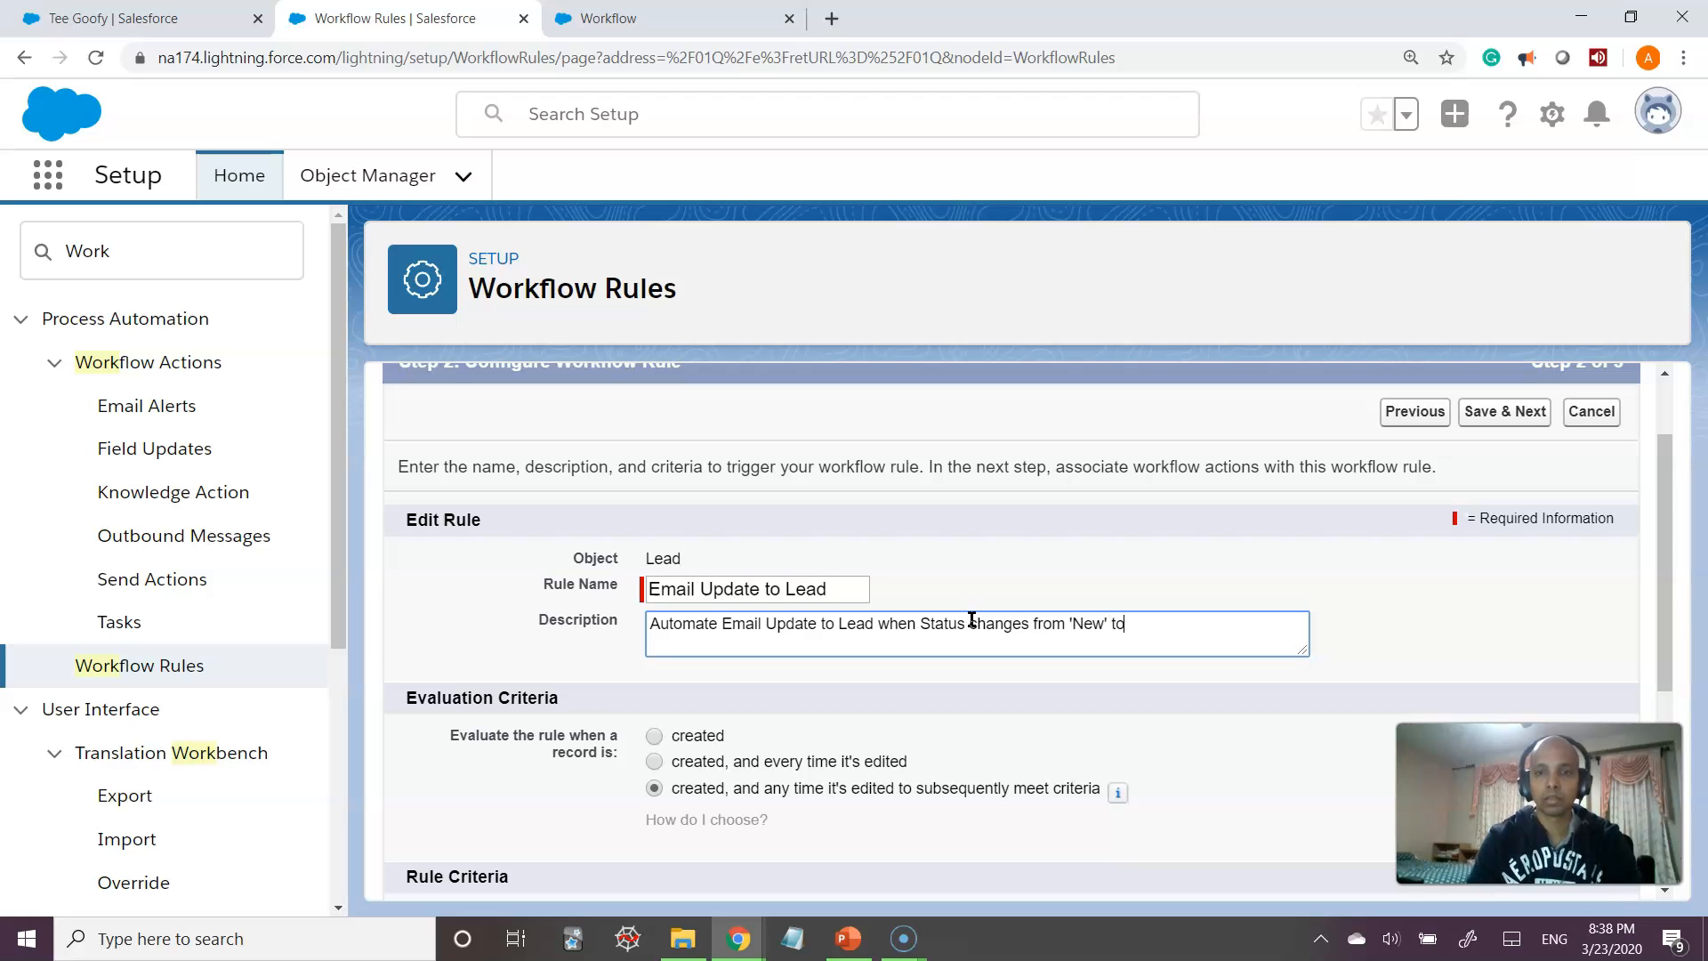
text(king Contacted)
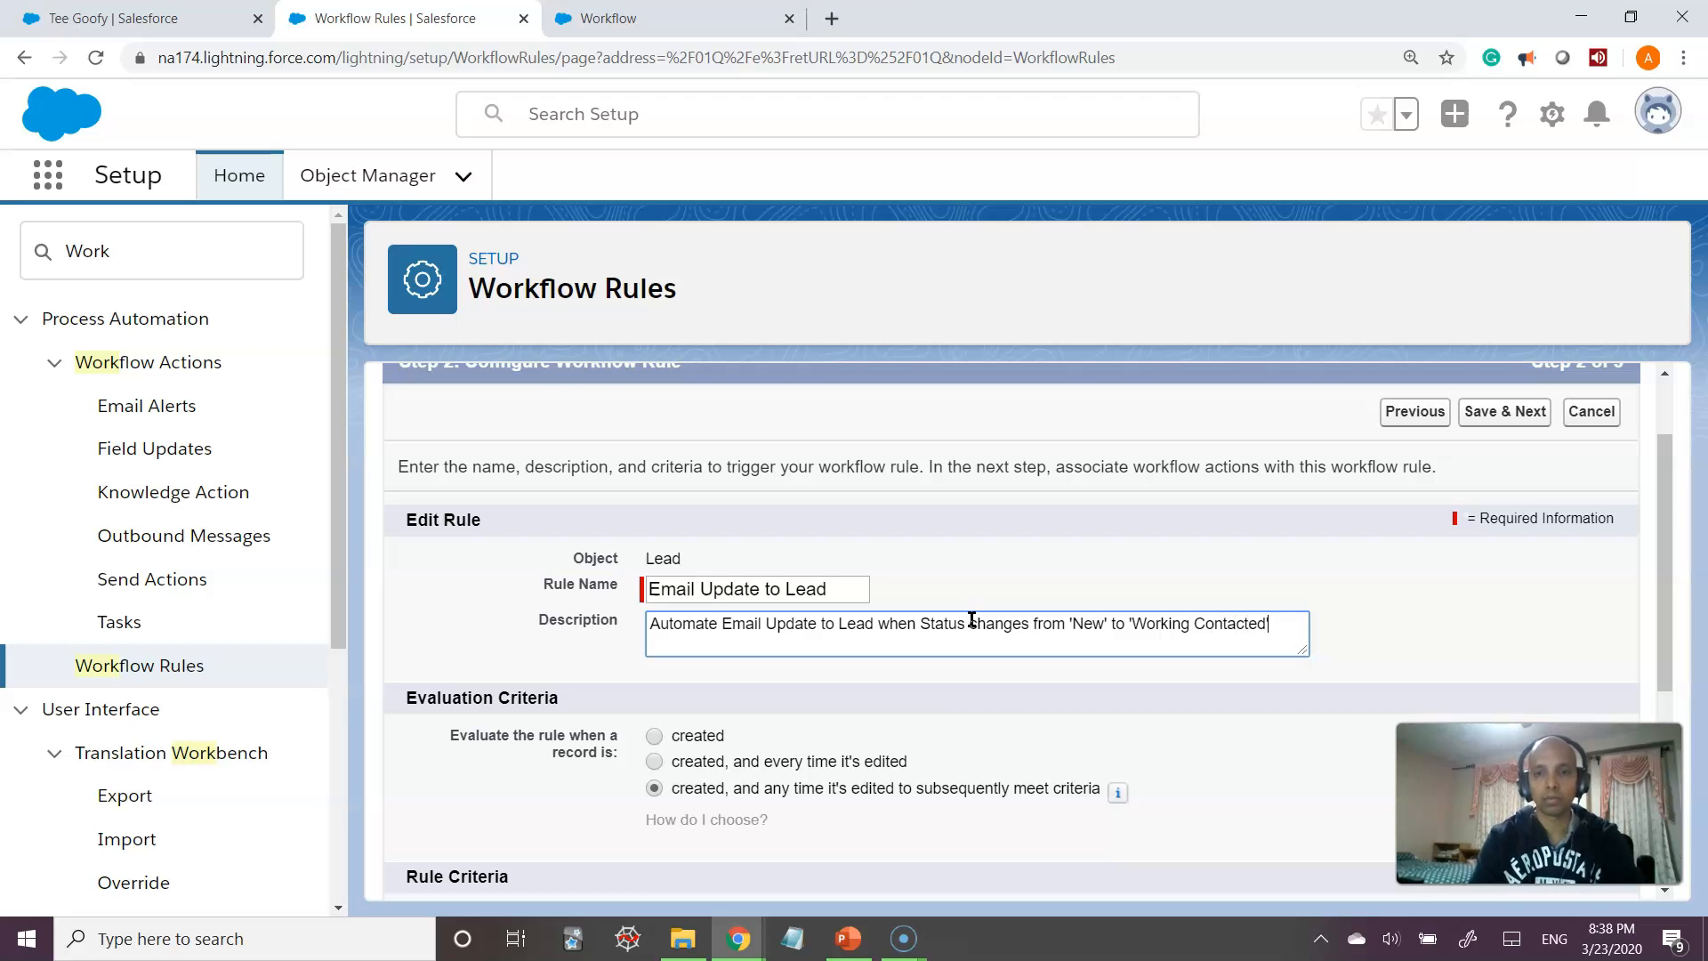
- Check the status name on the open lead record and replace New with "Open - Not Contacted" in the rule description
click(115, 17)
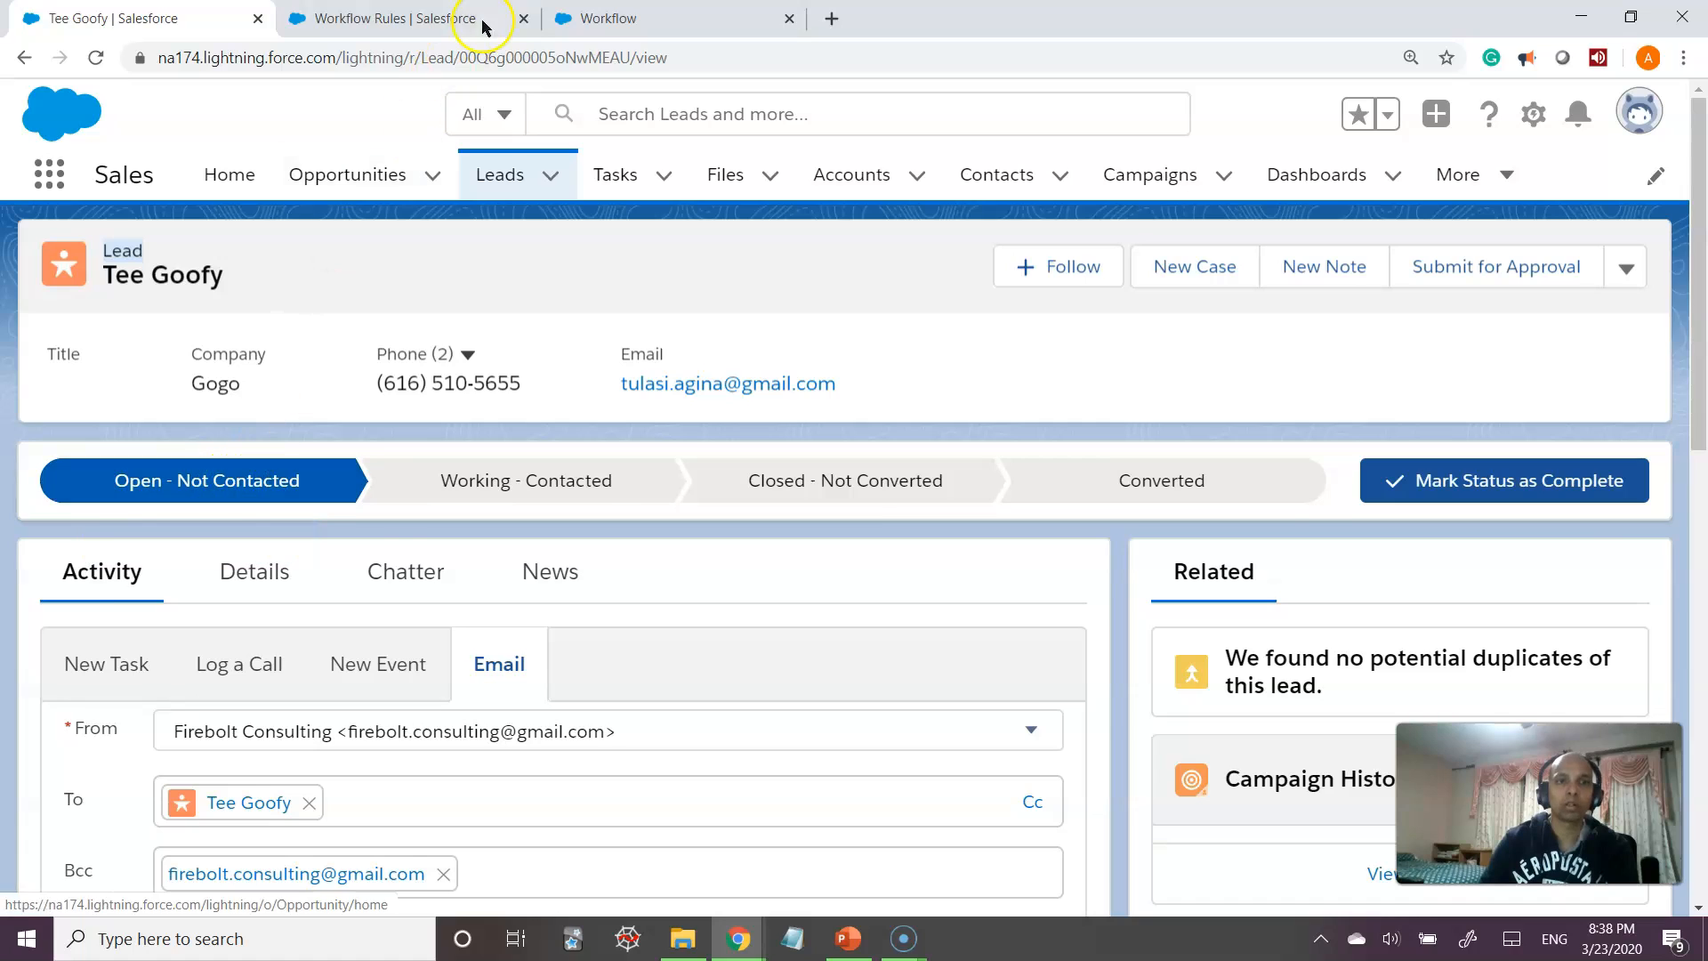
click(450, 18)
double_click(1094, 625)
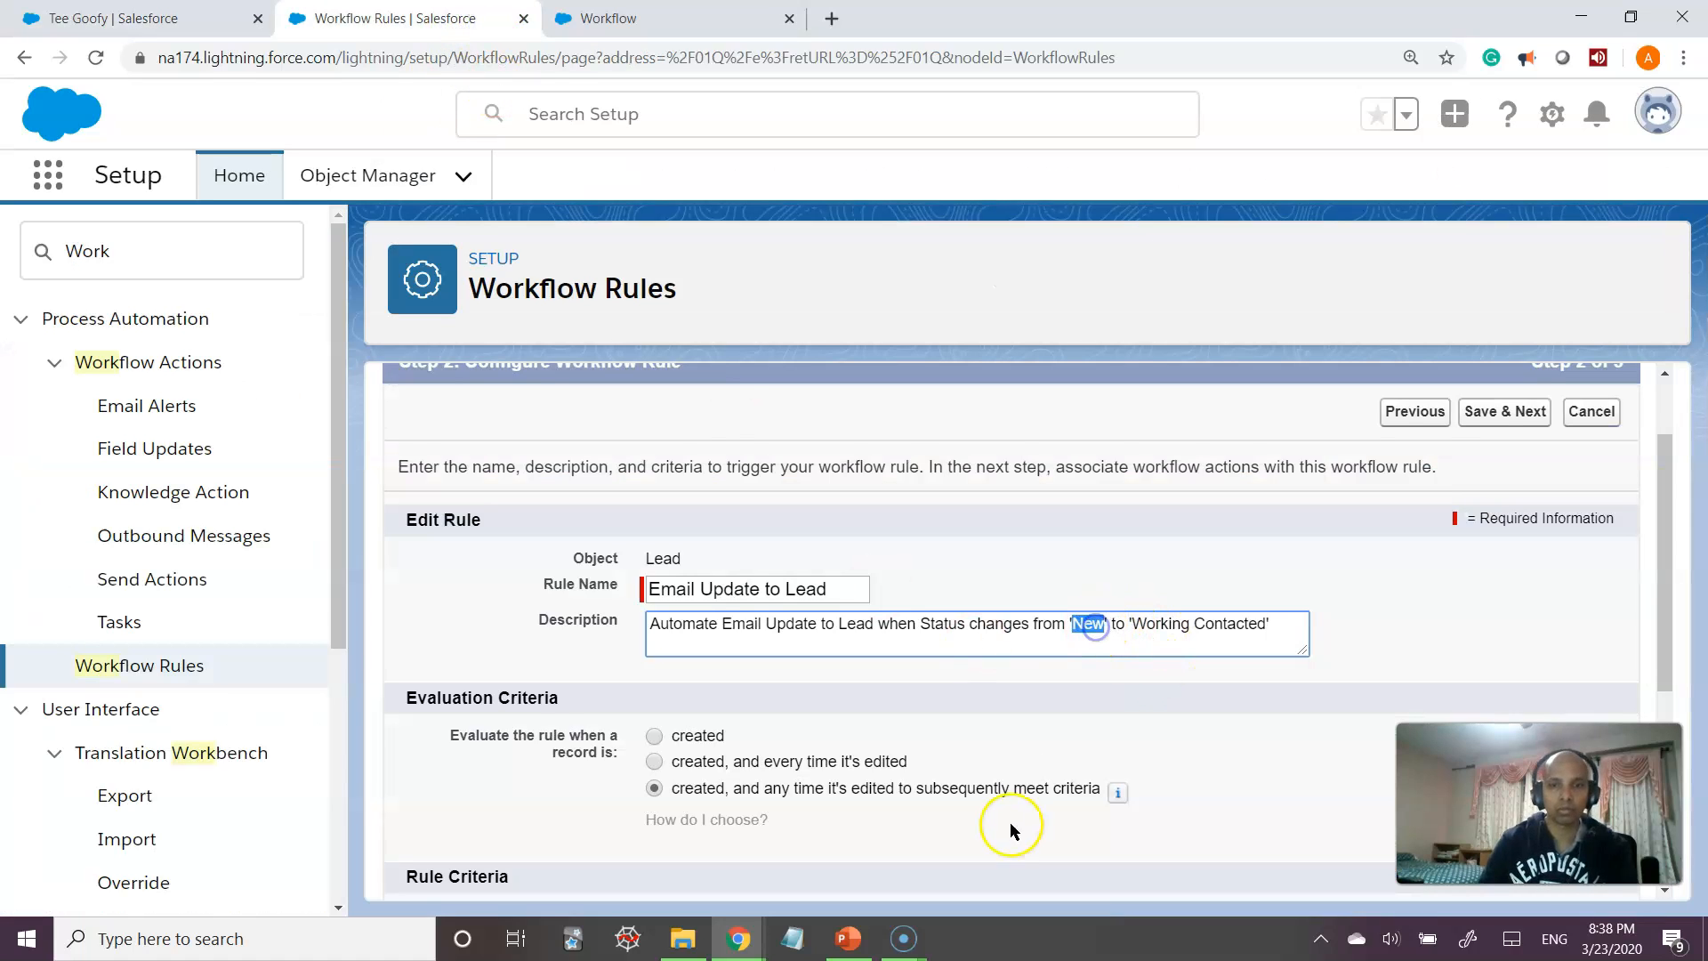
text(Open)
text( - Not Conta)
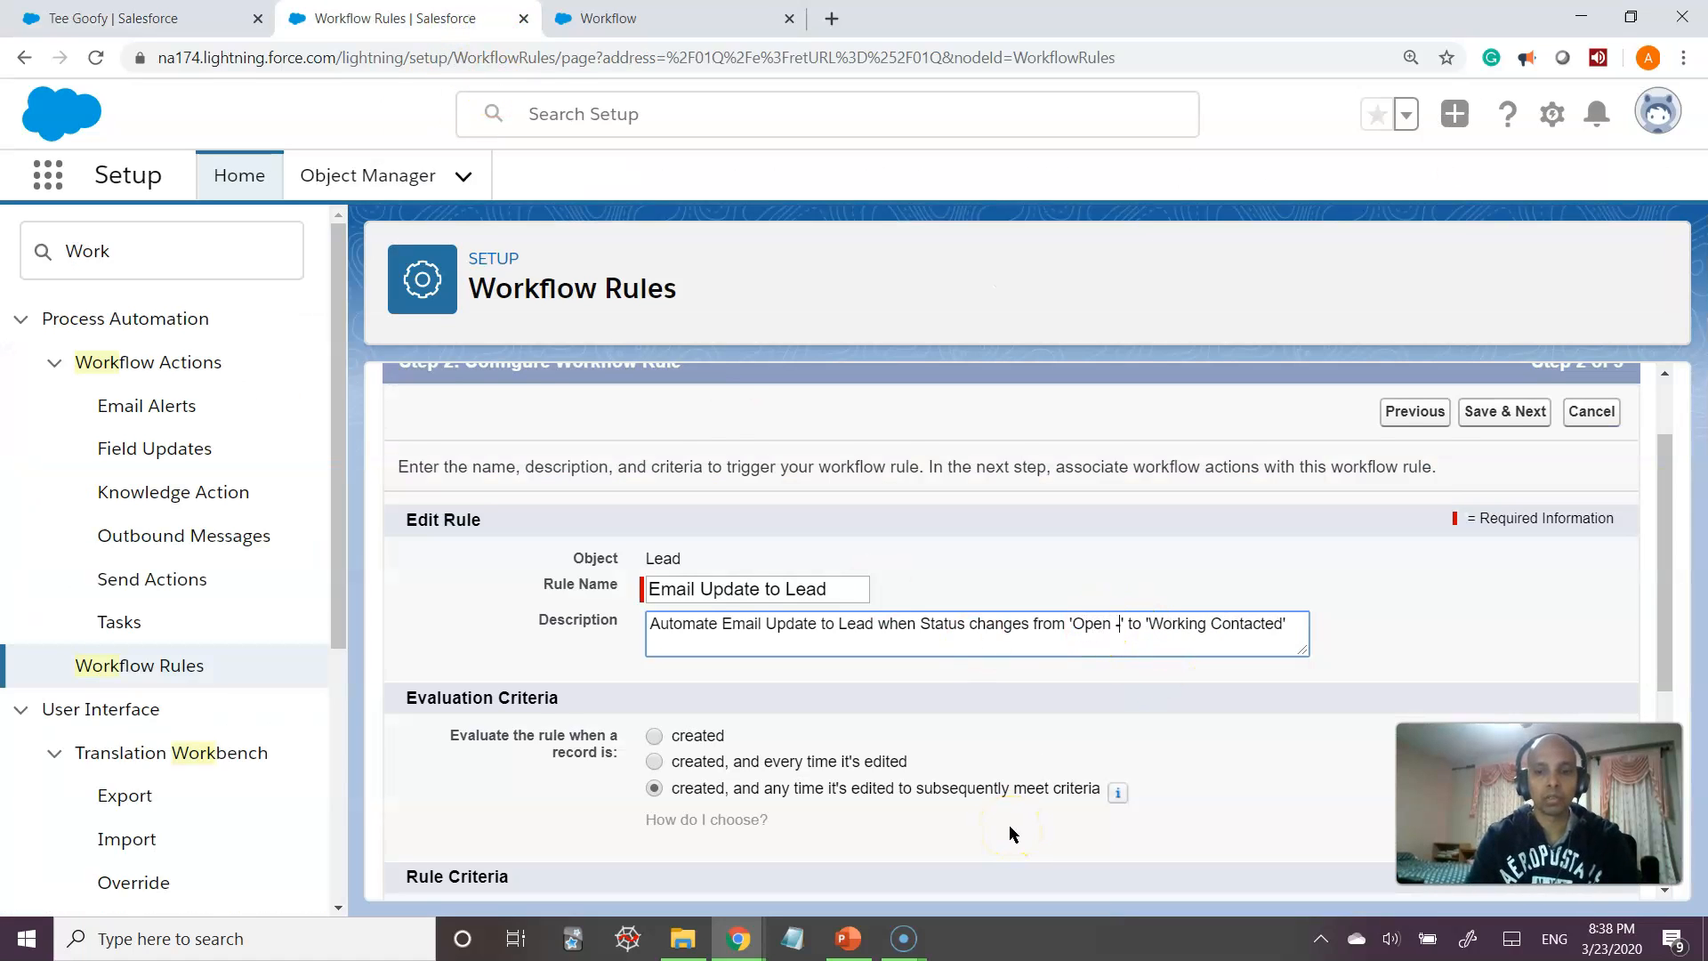
text(cted)
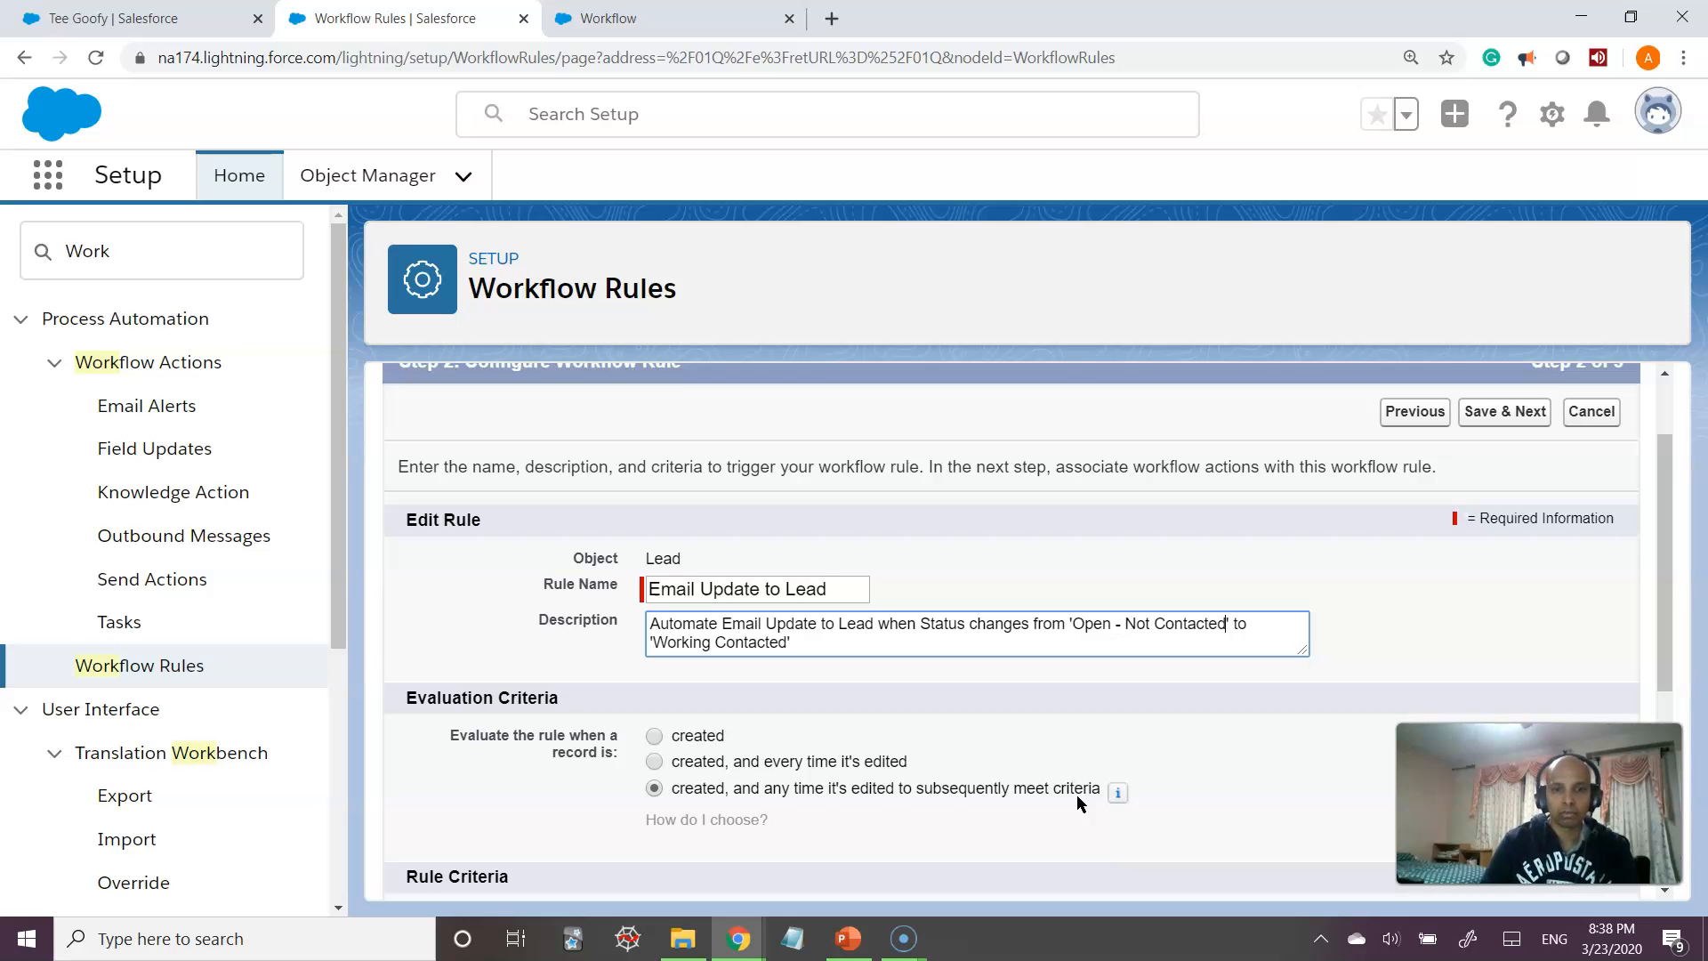
scroll(1077, 793, down, 1)
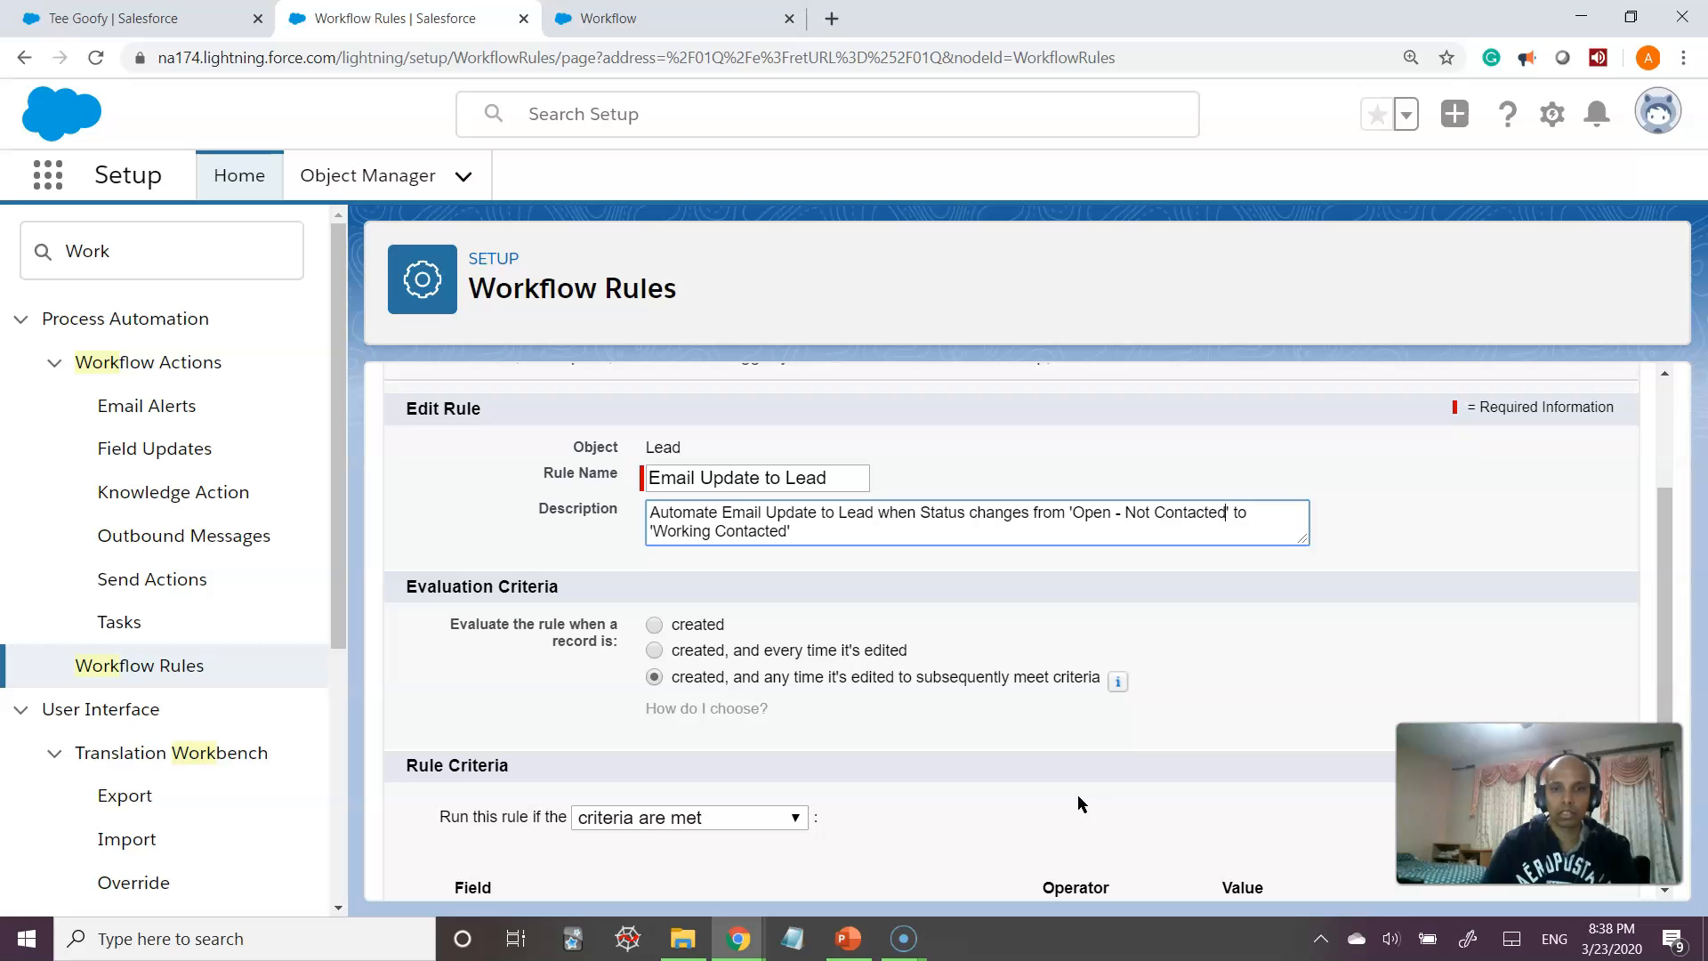
click(685, 708)
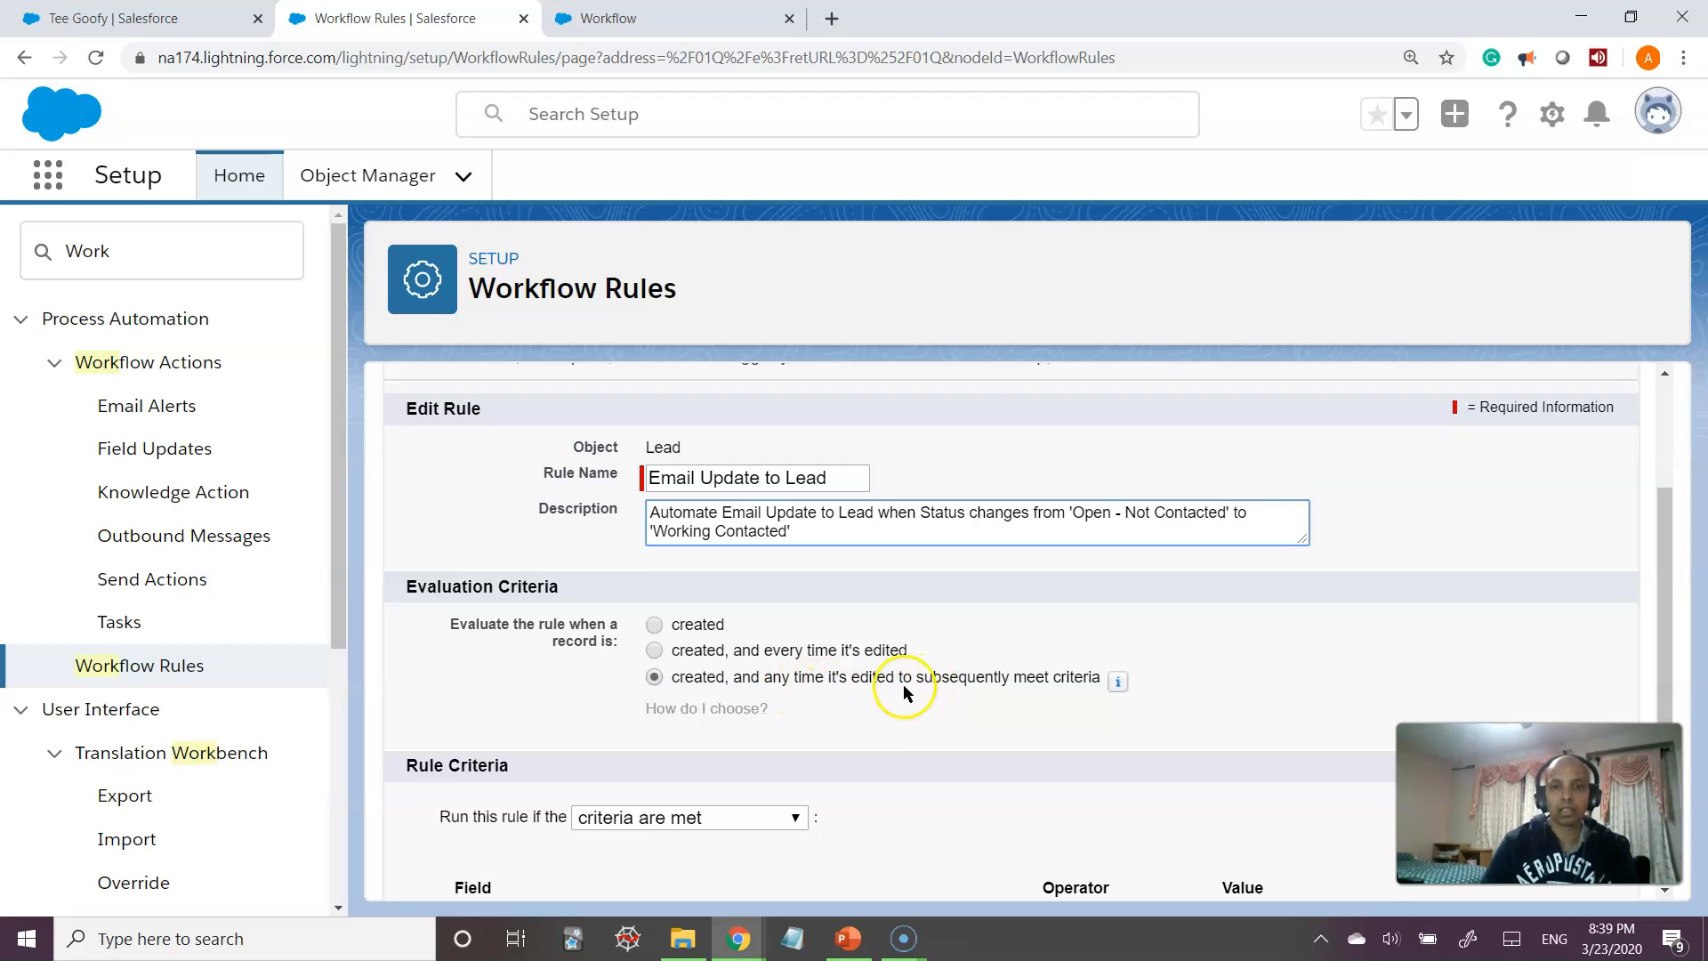
click(998, 688)
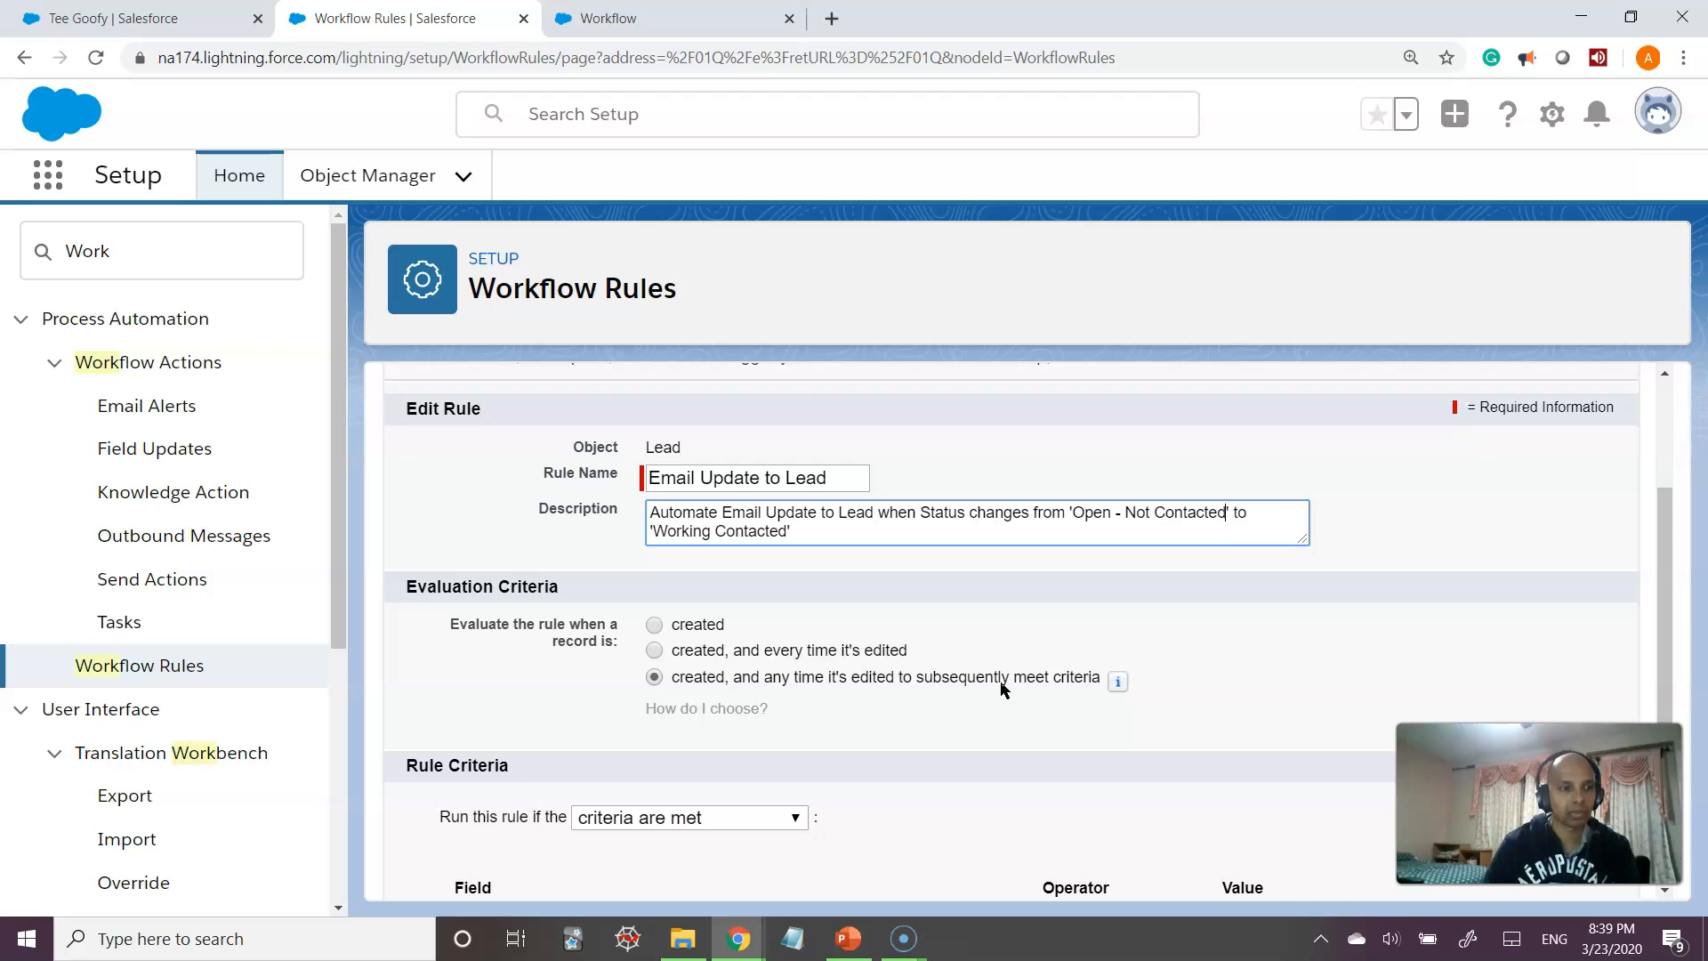
- Keep the rule running if criteria are met and choose Lead: Lead Status as the first criterion's field
scroll(989, 692, down, 2)
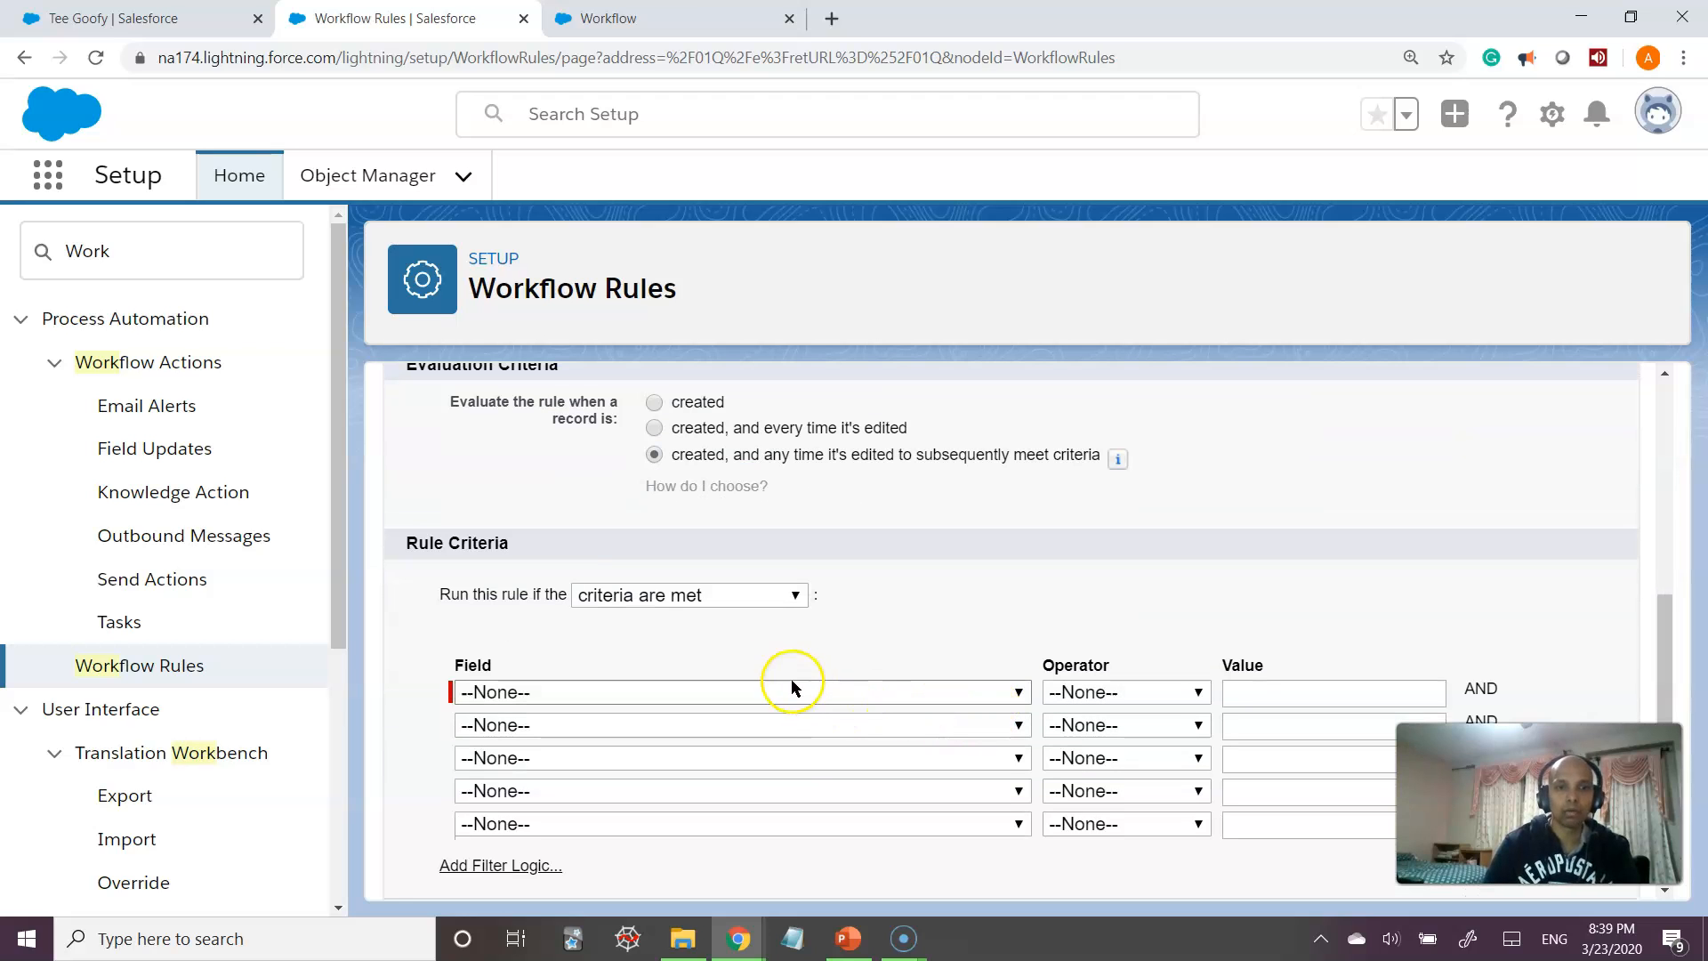
click(777, 601)
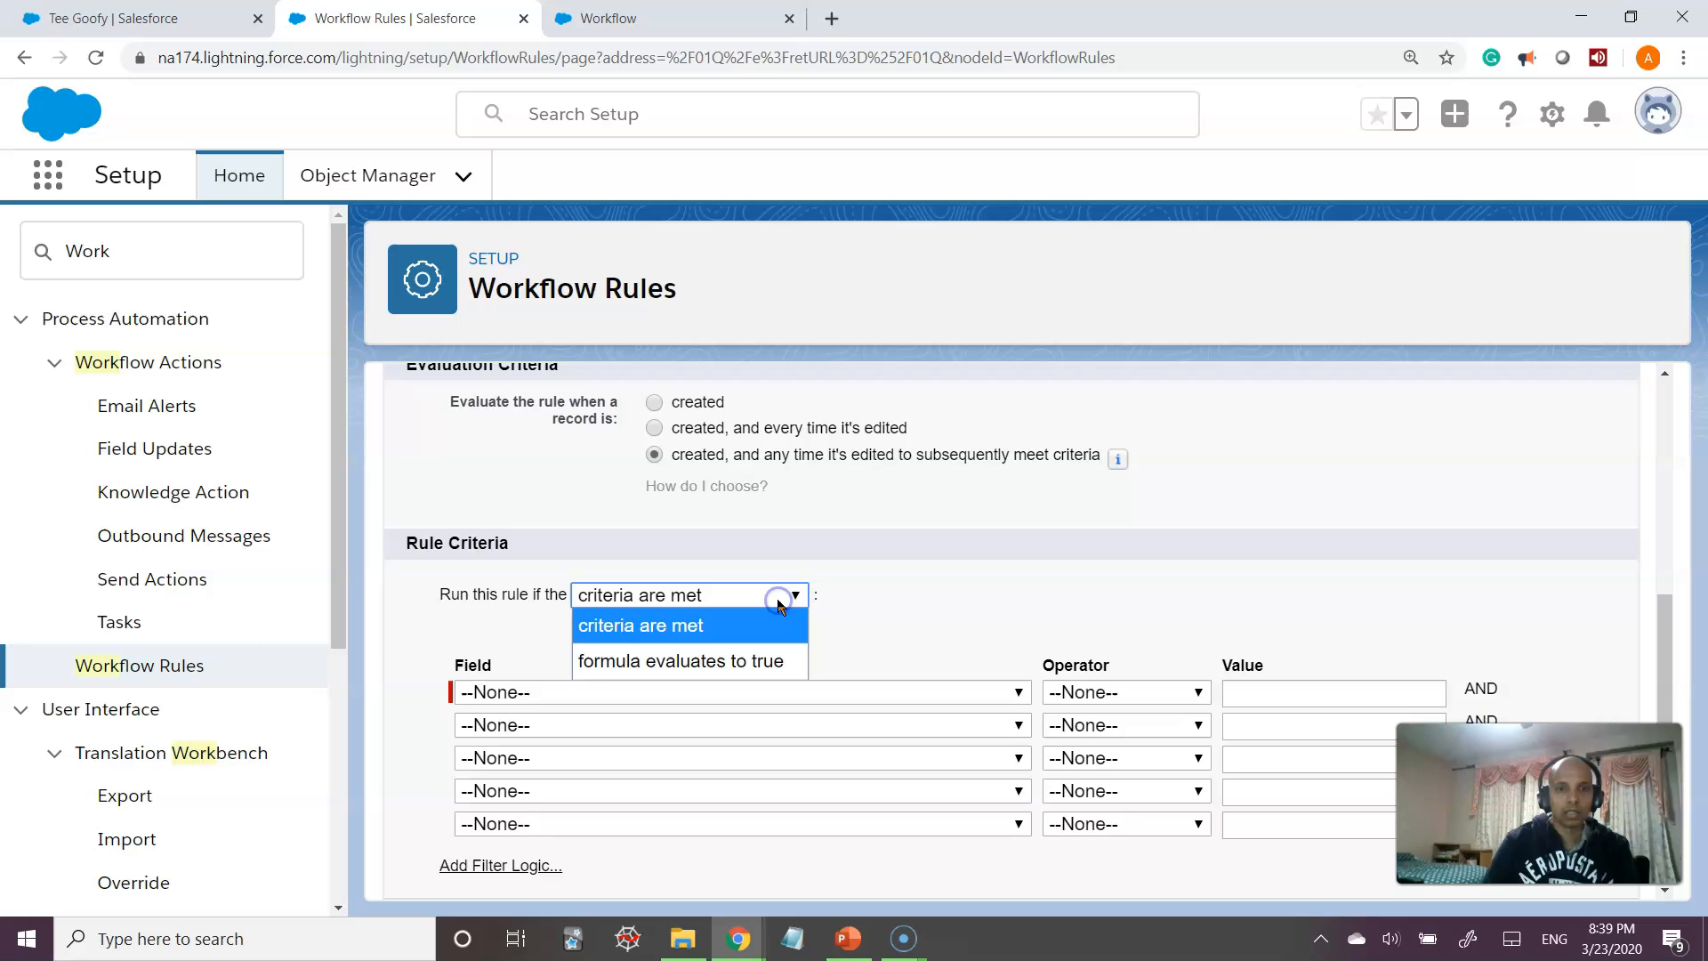
click(941, 580)
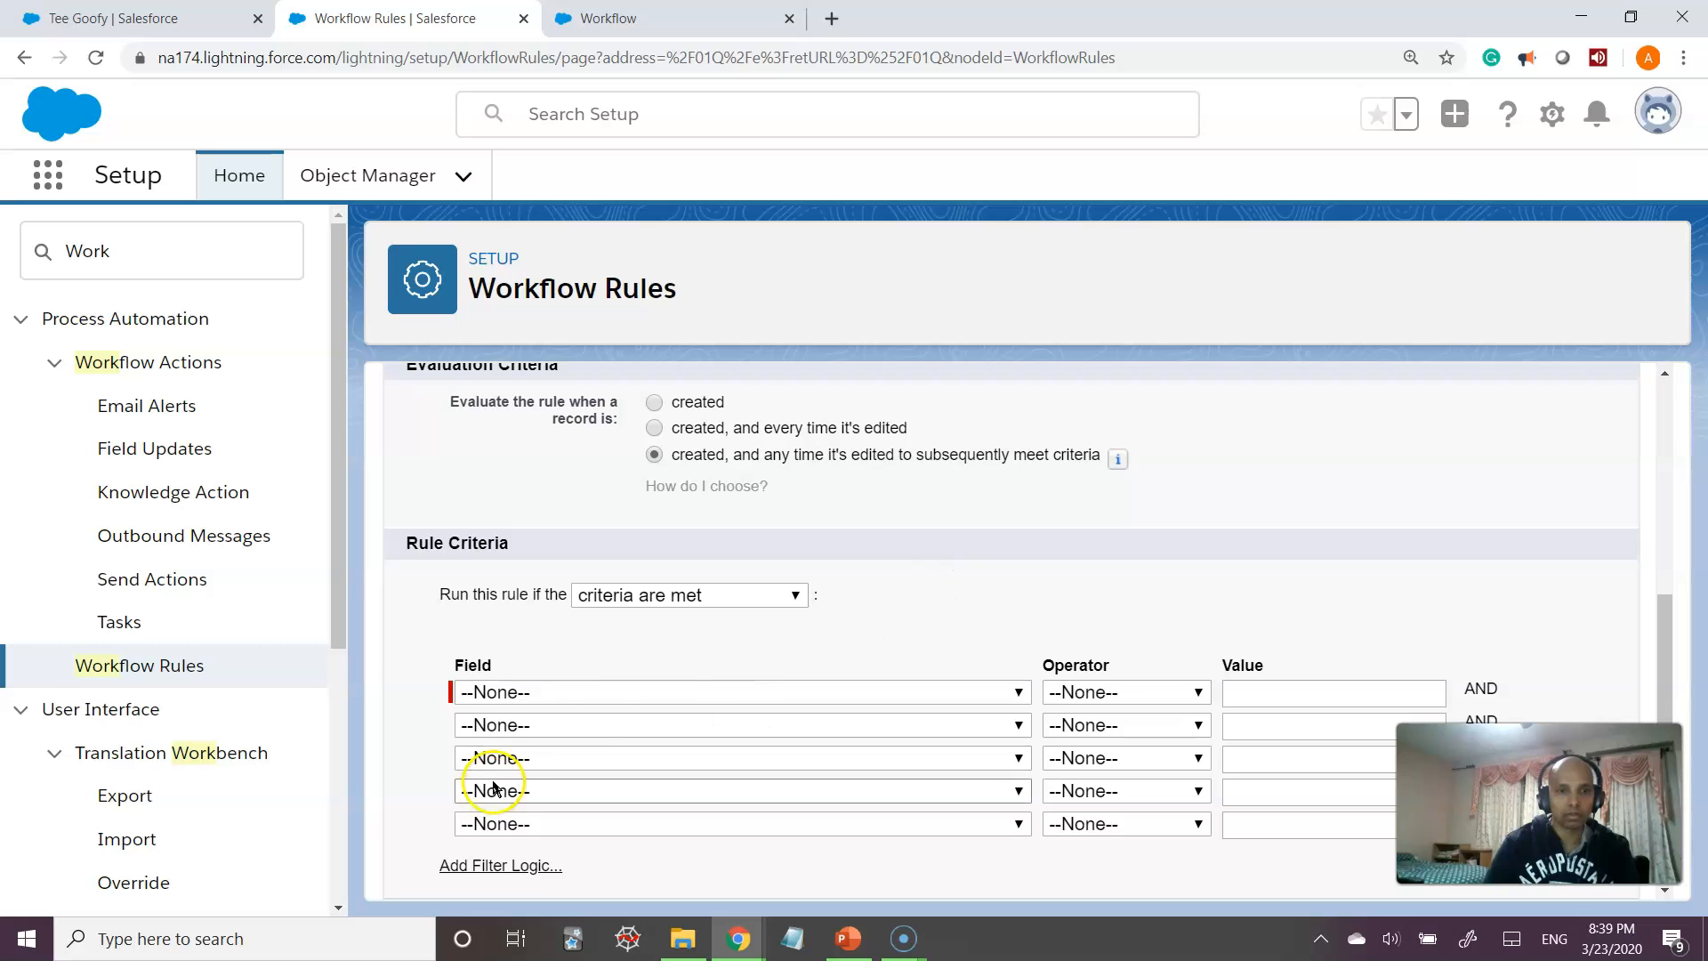
click(610, 691)
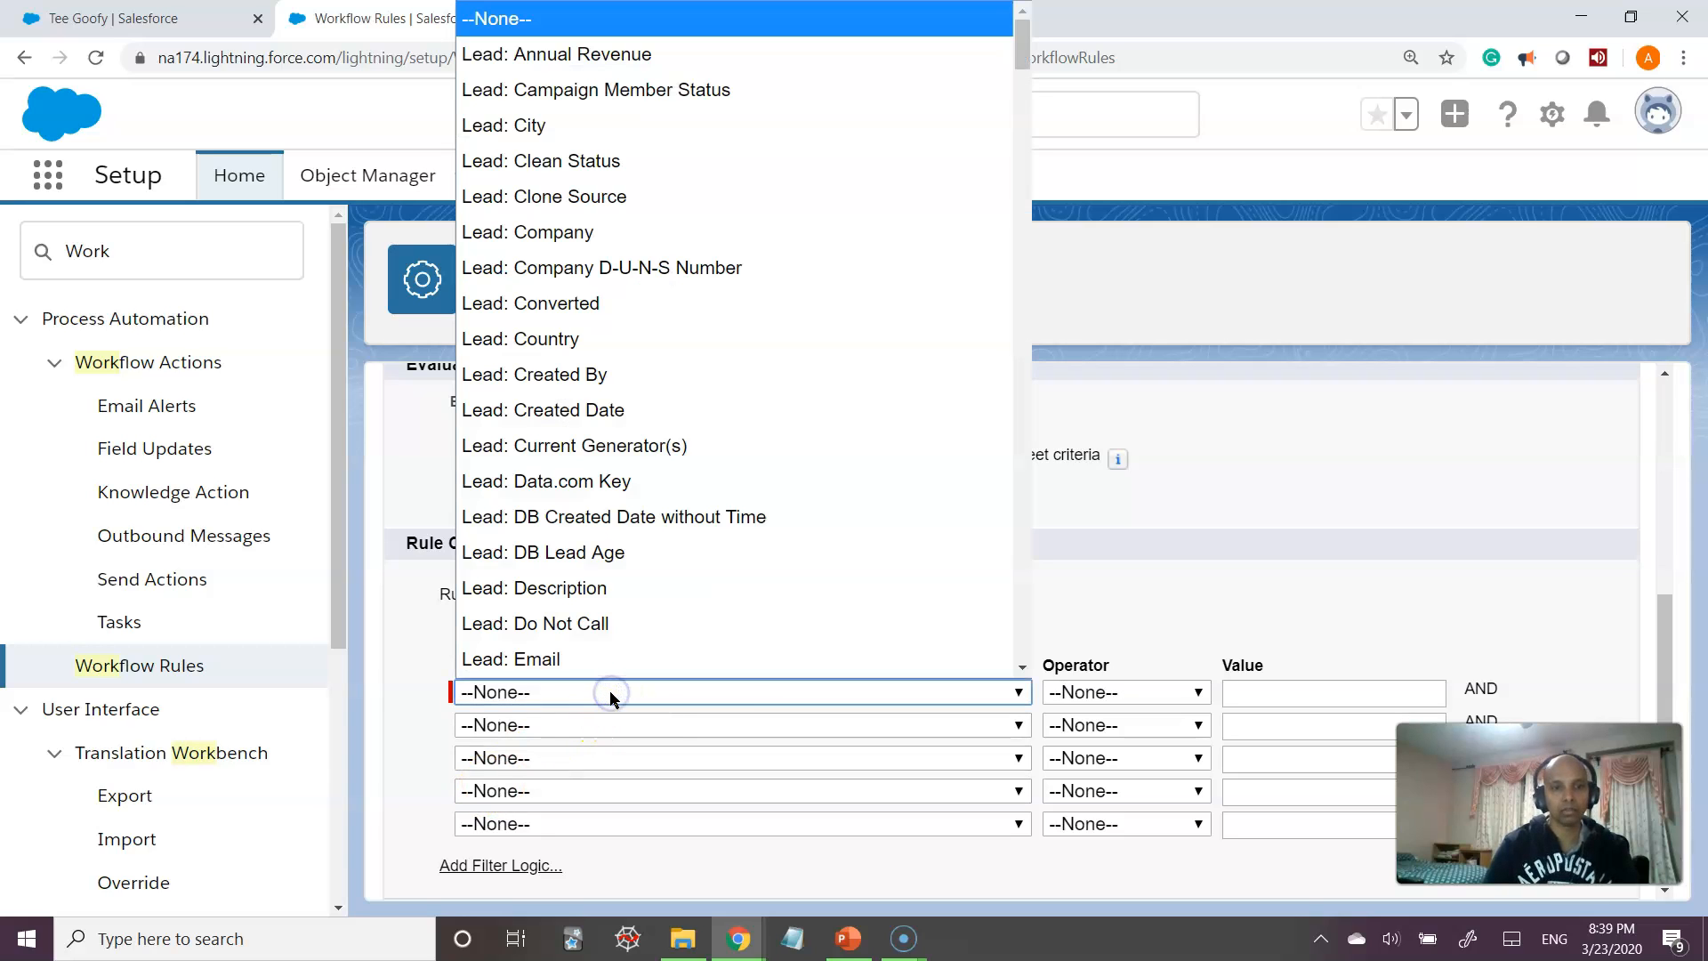
scroll(659, 452, down, 6)
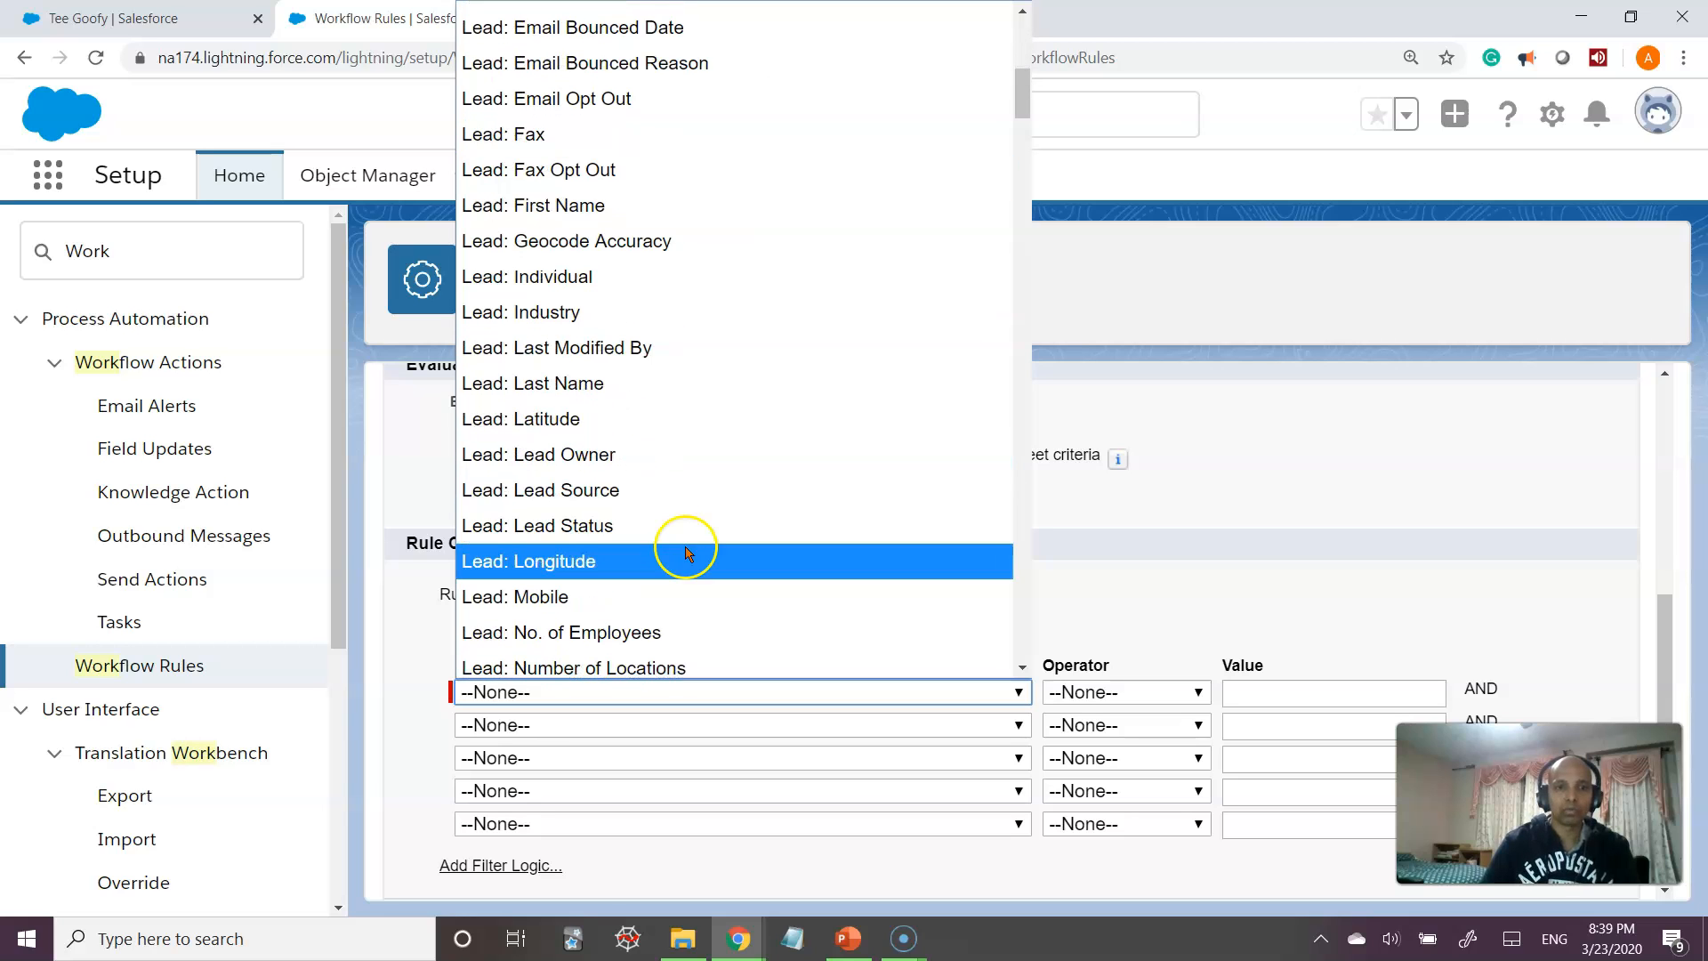
click(639, 526)
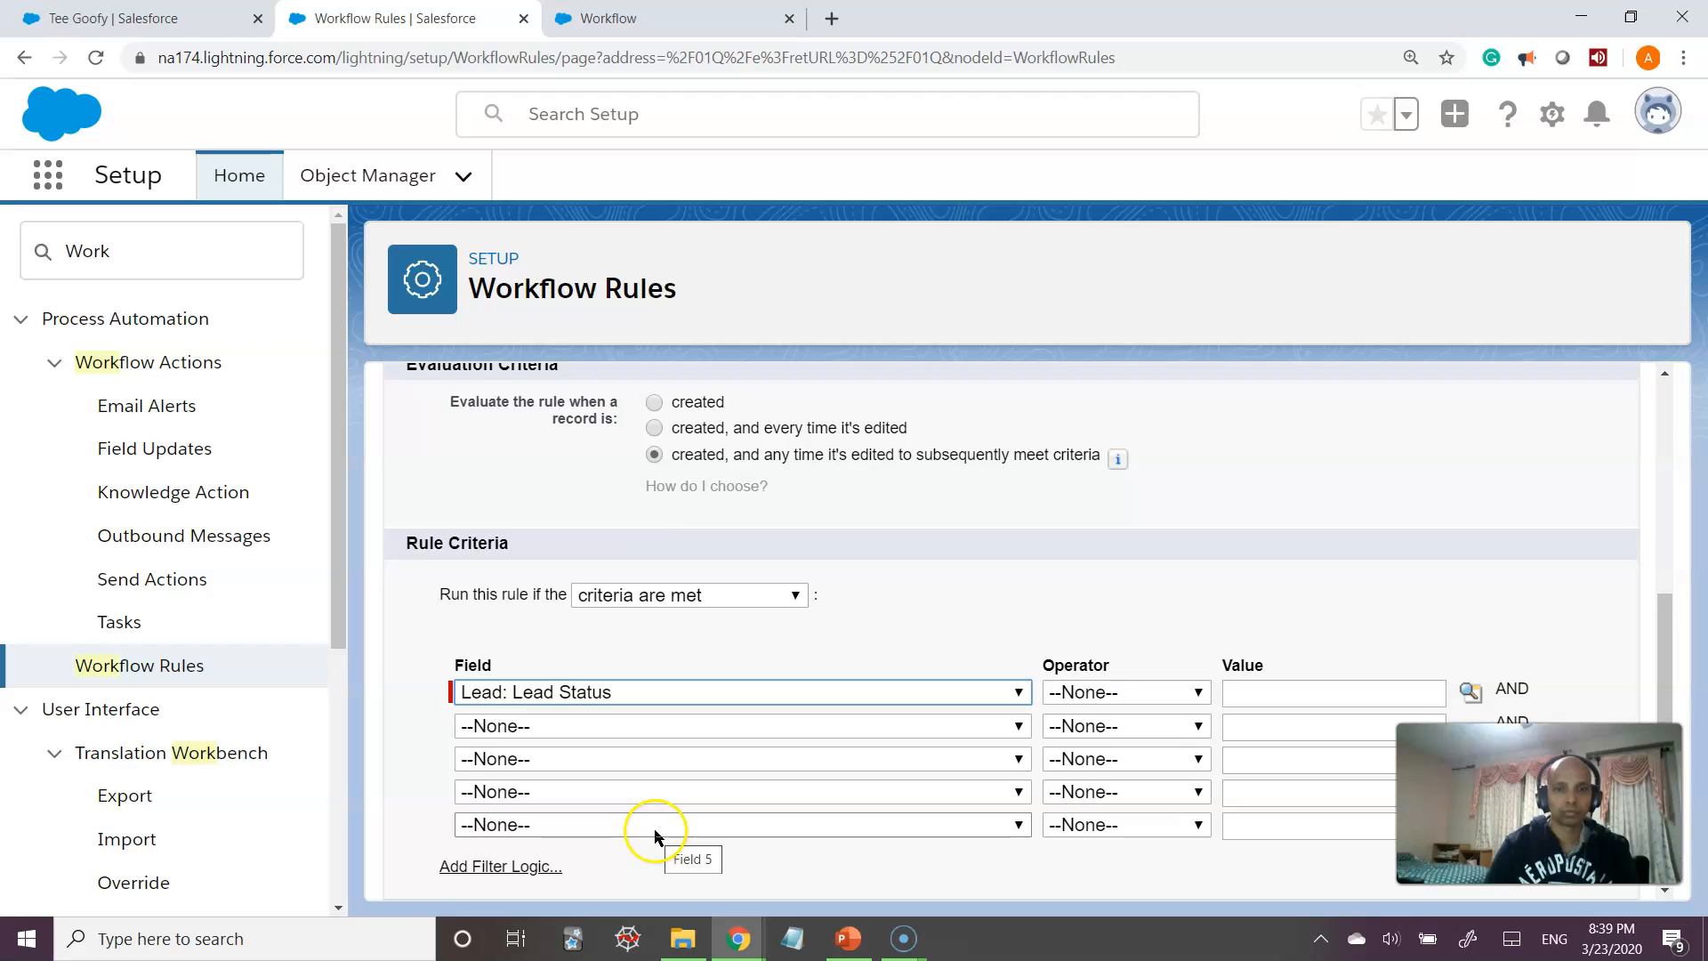
- Set the Lead Status criterion's operator to equals and insert Working - Contacted as its value from the picklist lookup
click(1108, 693)
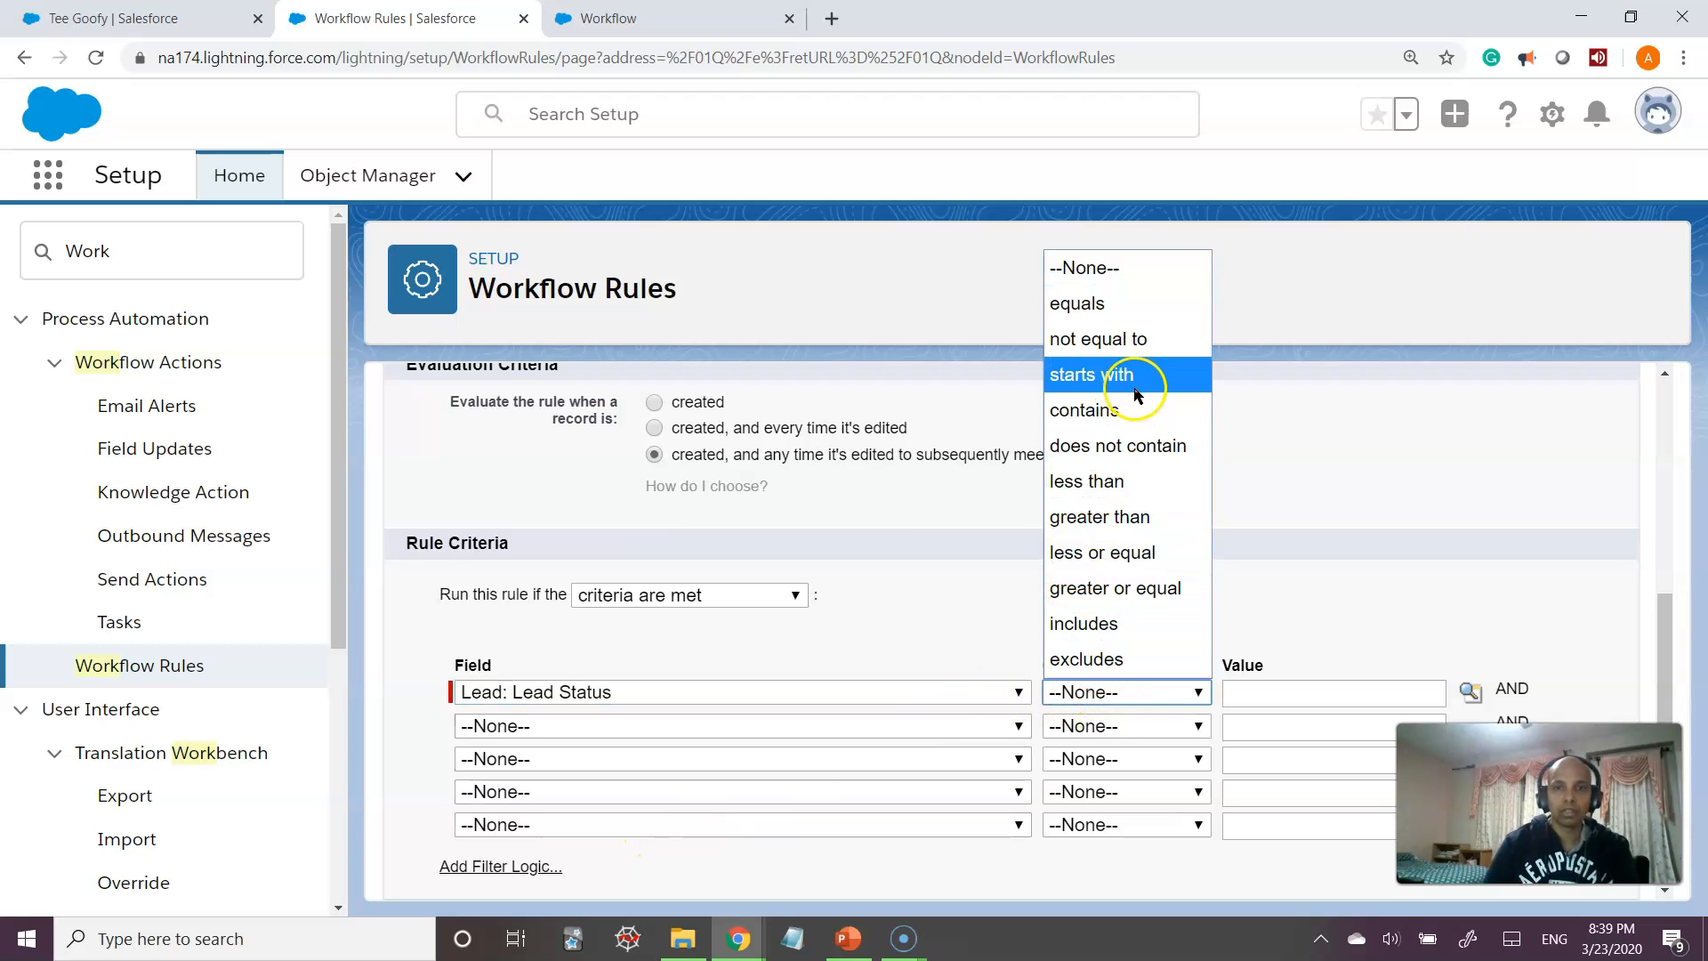
click(1122, 312)
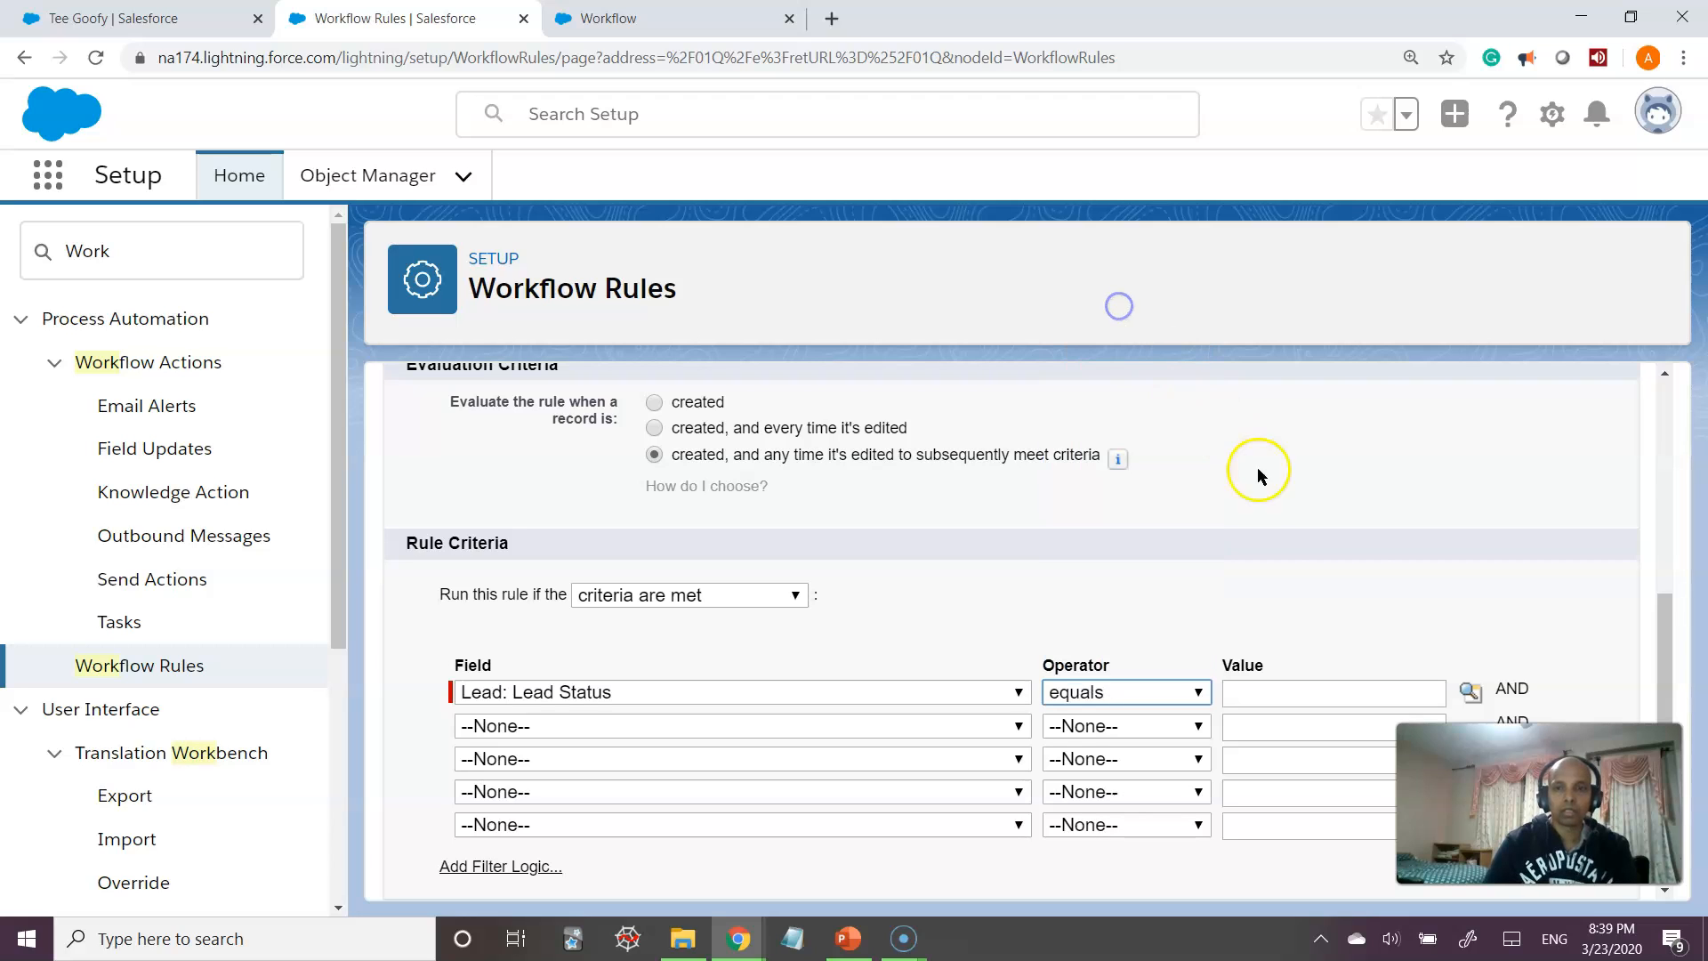
click(1473, 694)
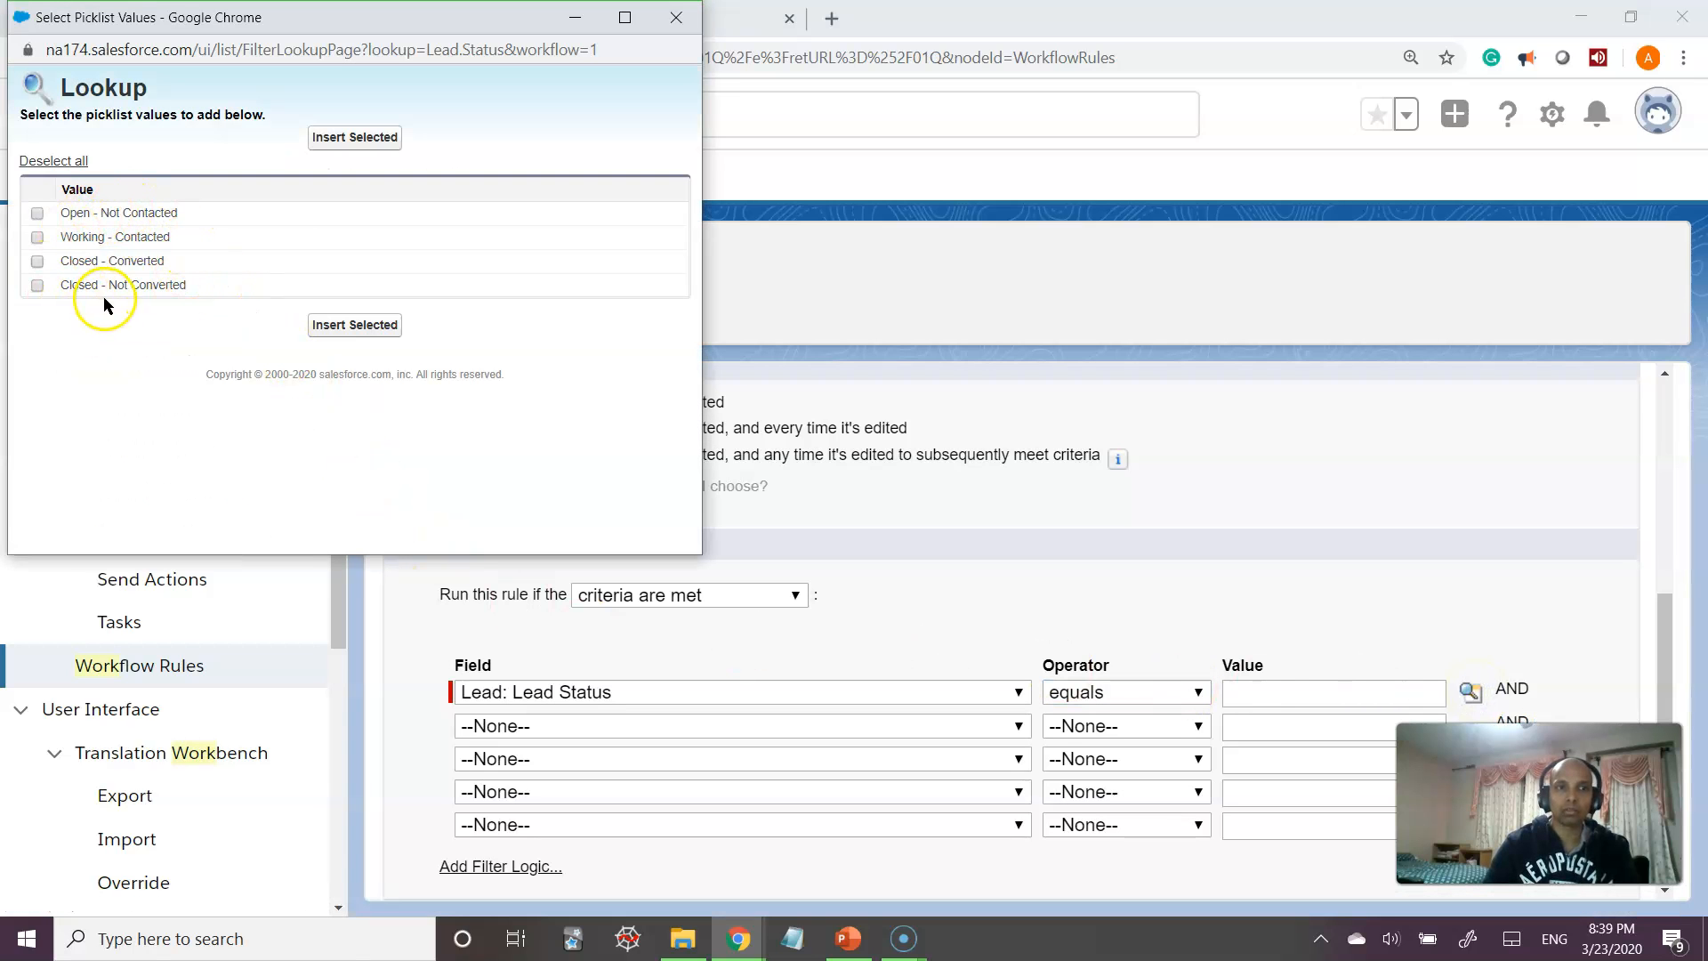
click(37, 237)
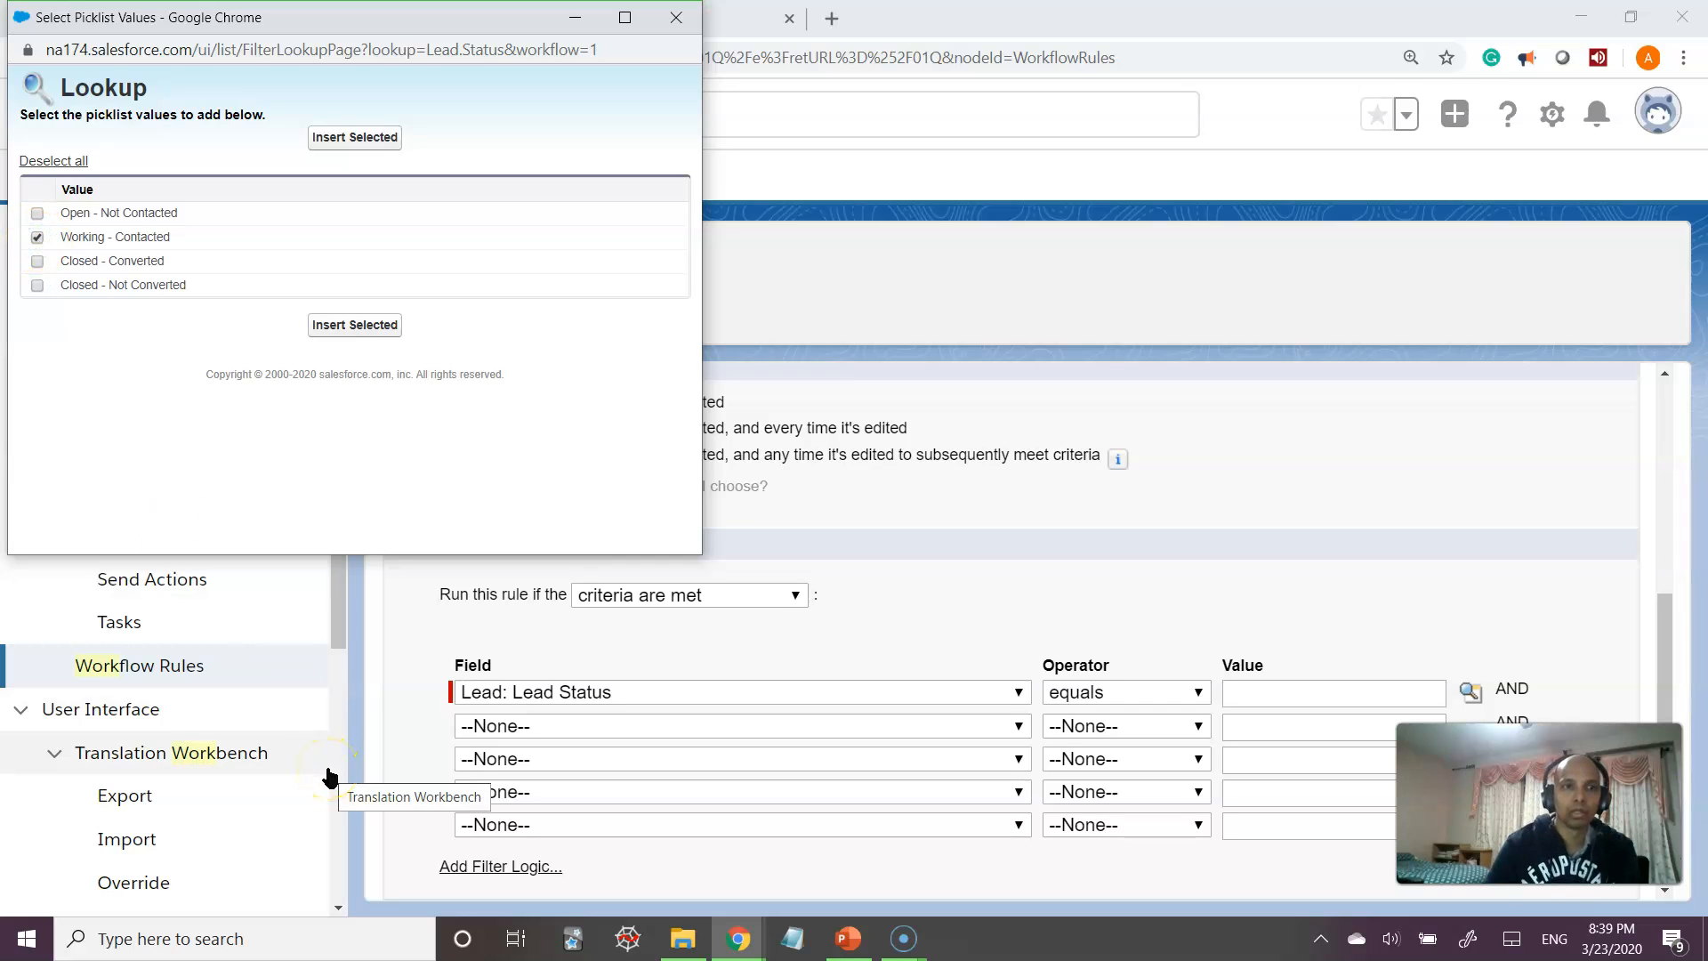
click(372, 328)
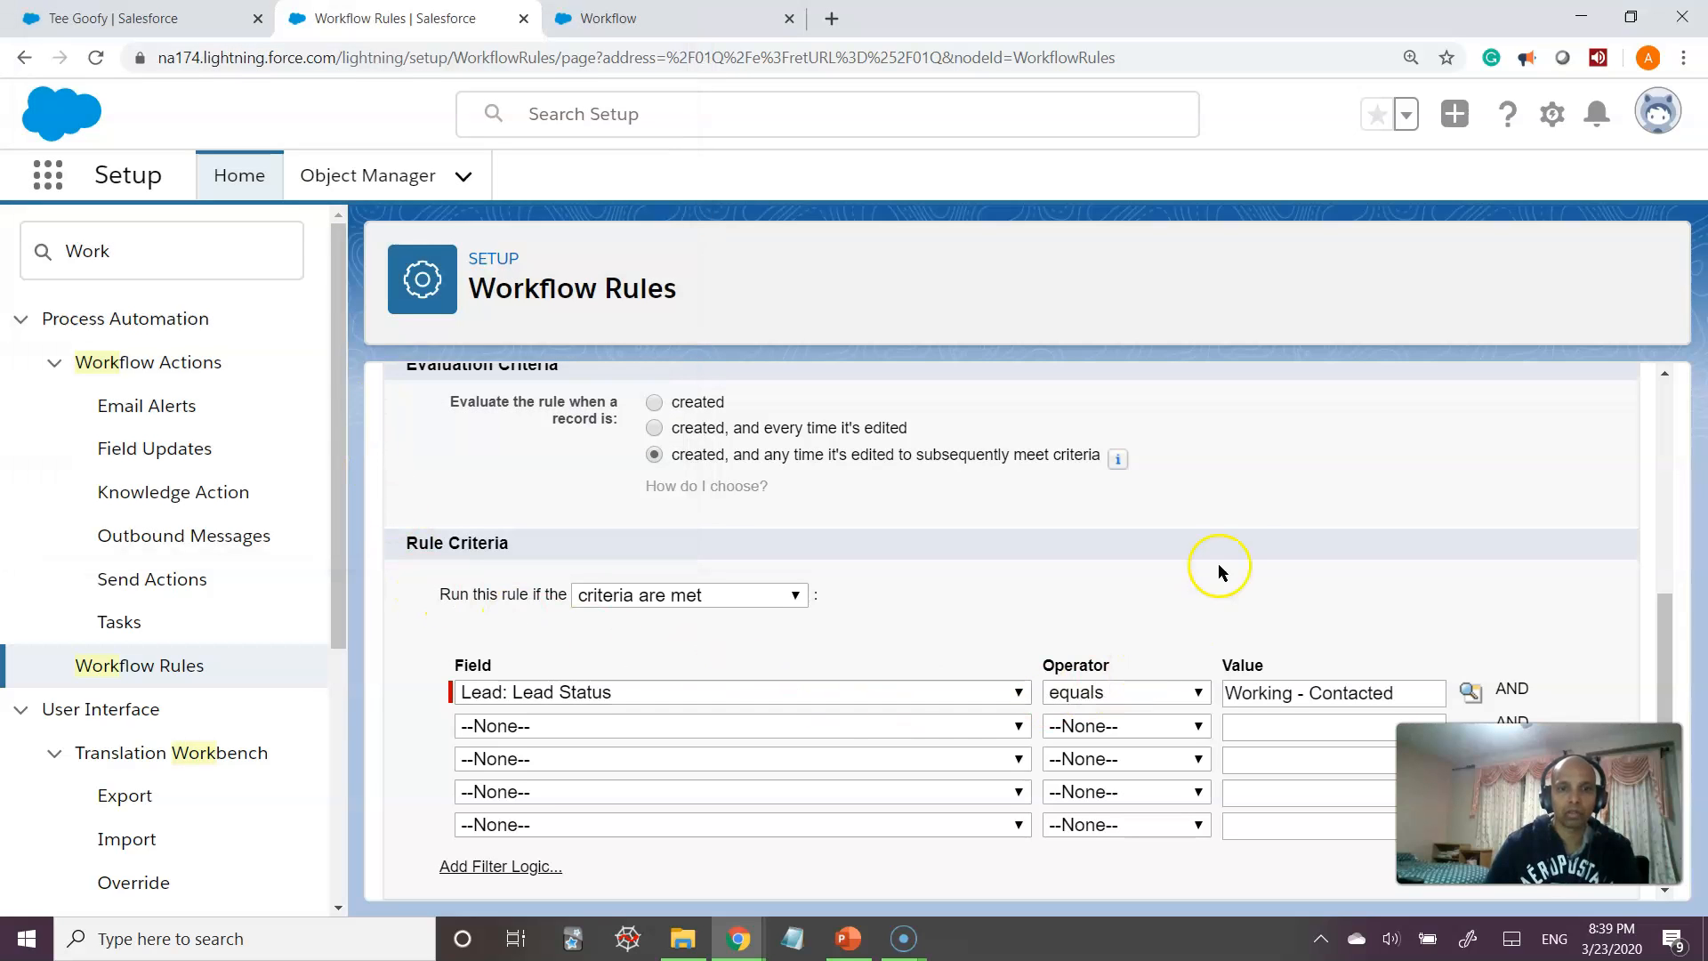
- Save the rule configuration and proceed to specifying the workflow actions
scroll(932, 534, down, 1)
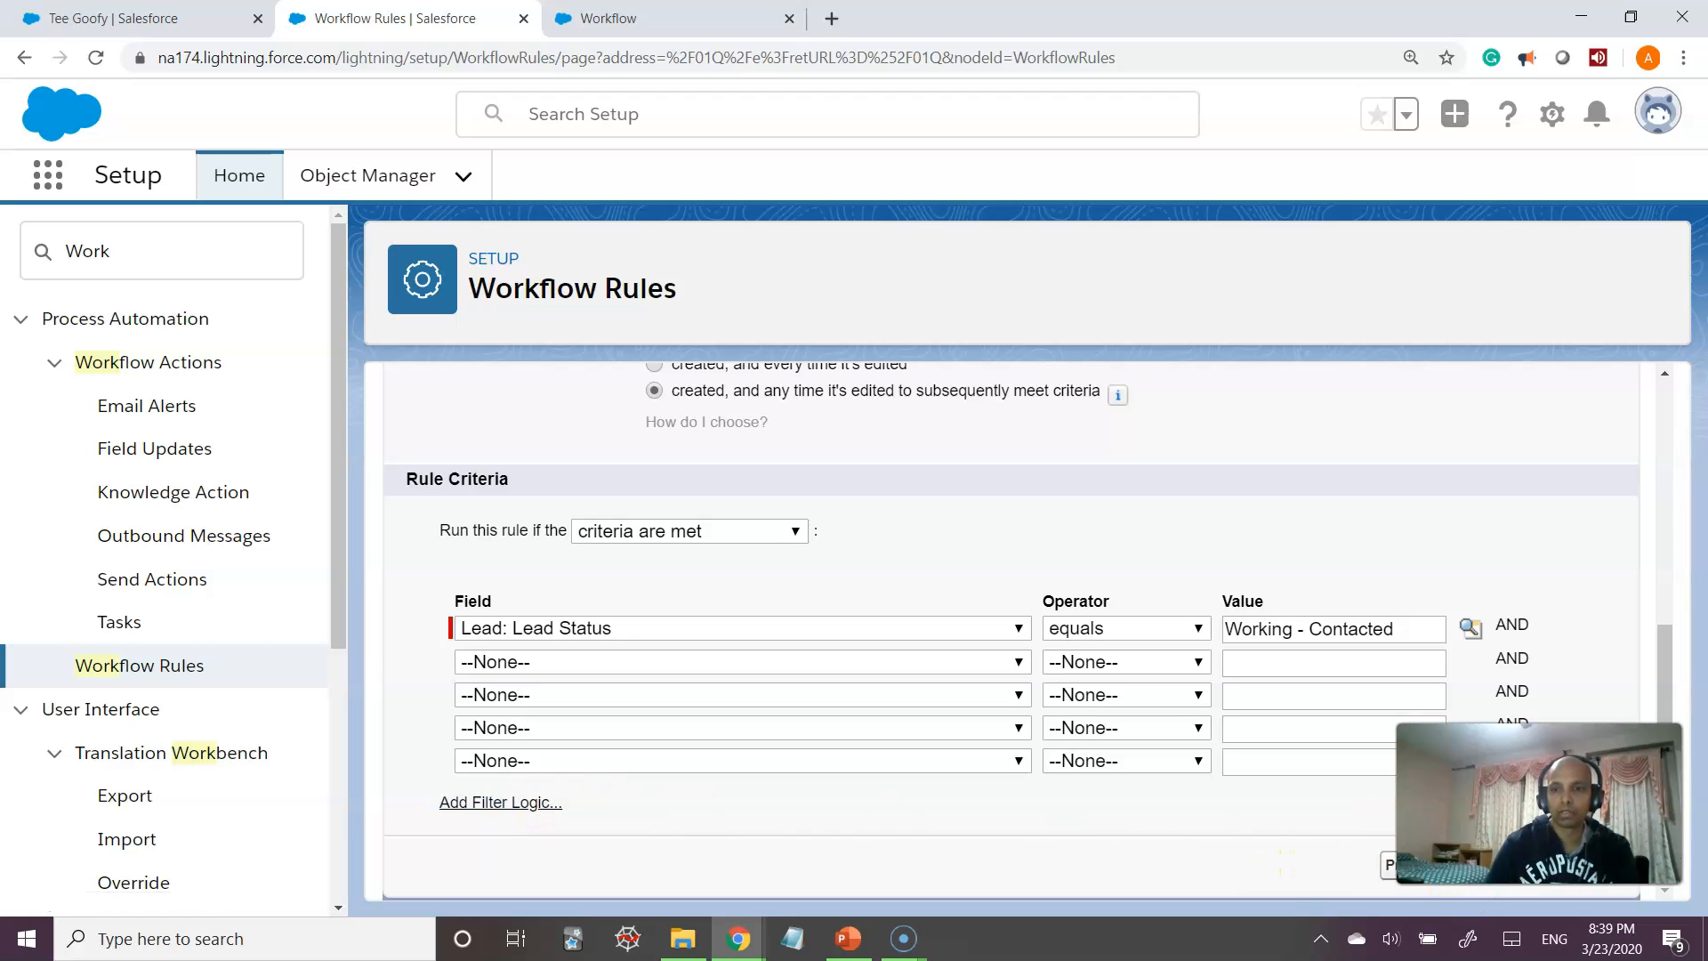
drag(1539, 804, 1177, 814)
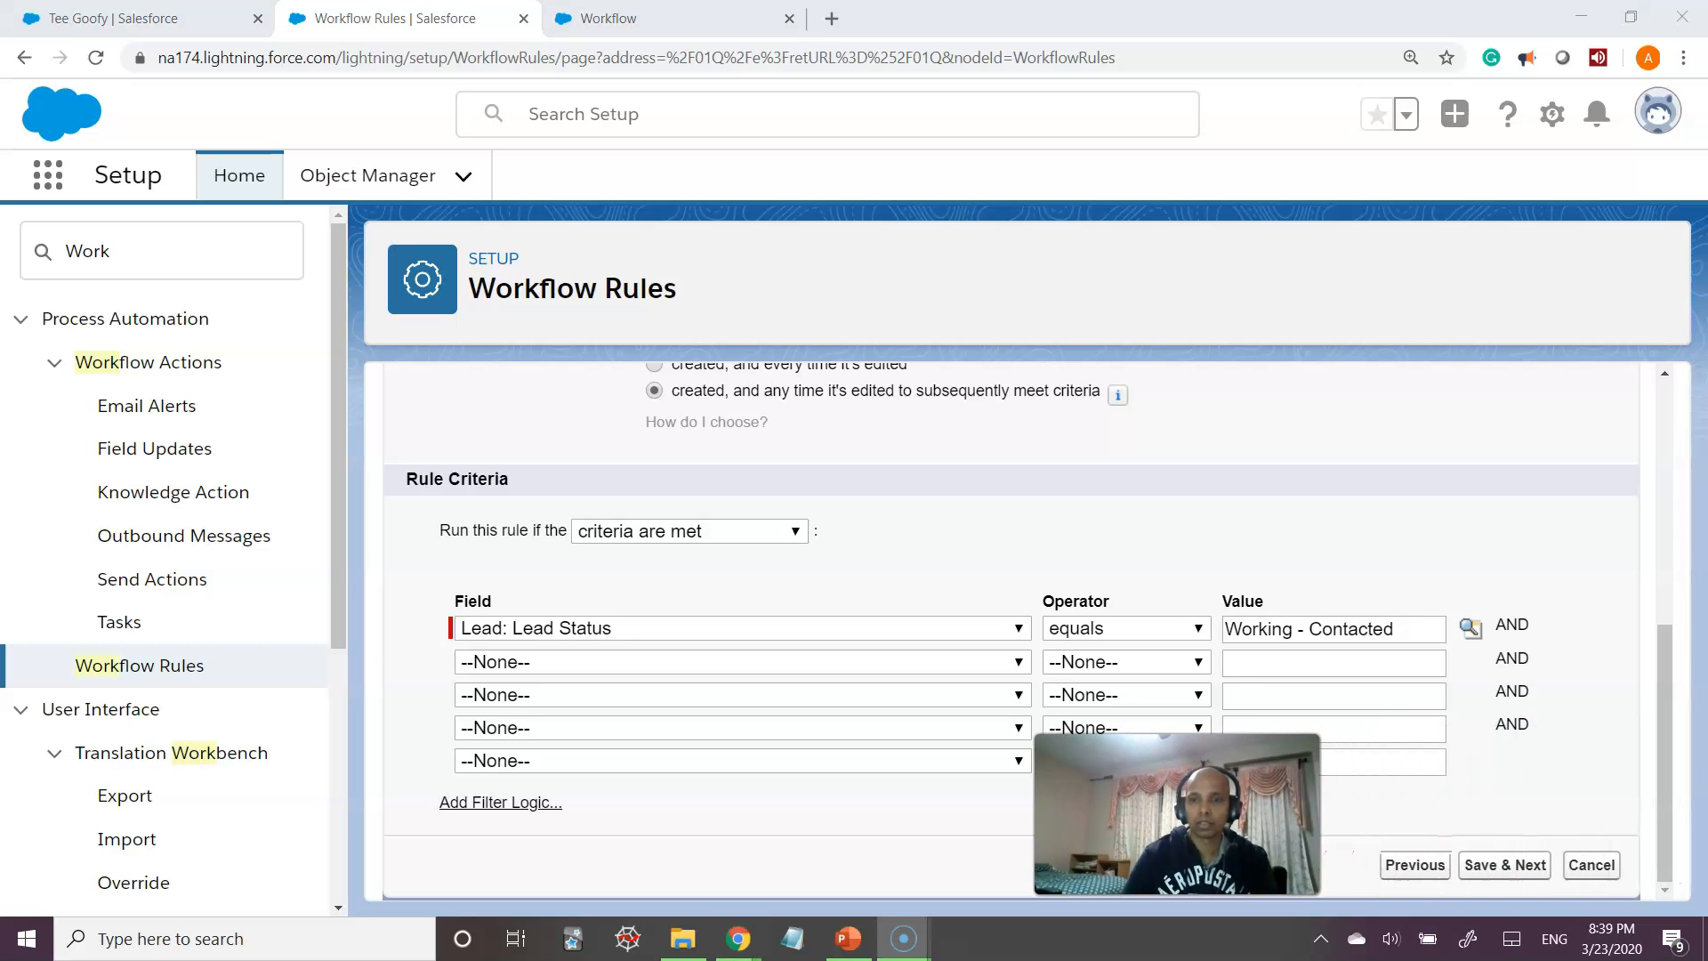
click(1506, 868)
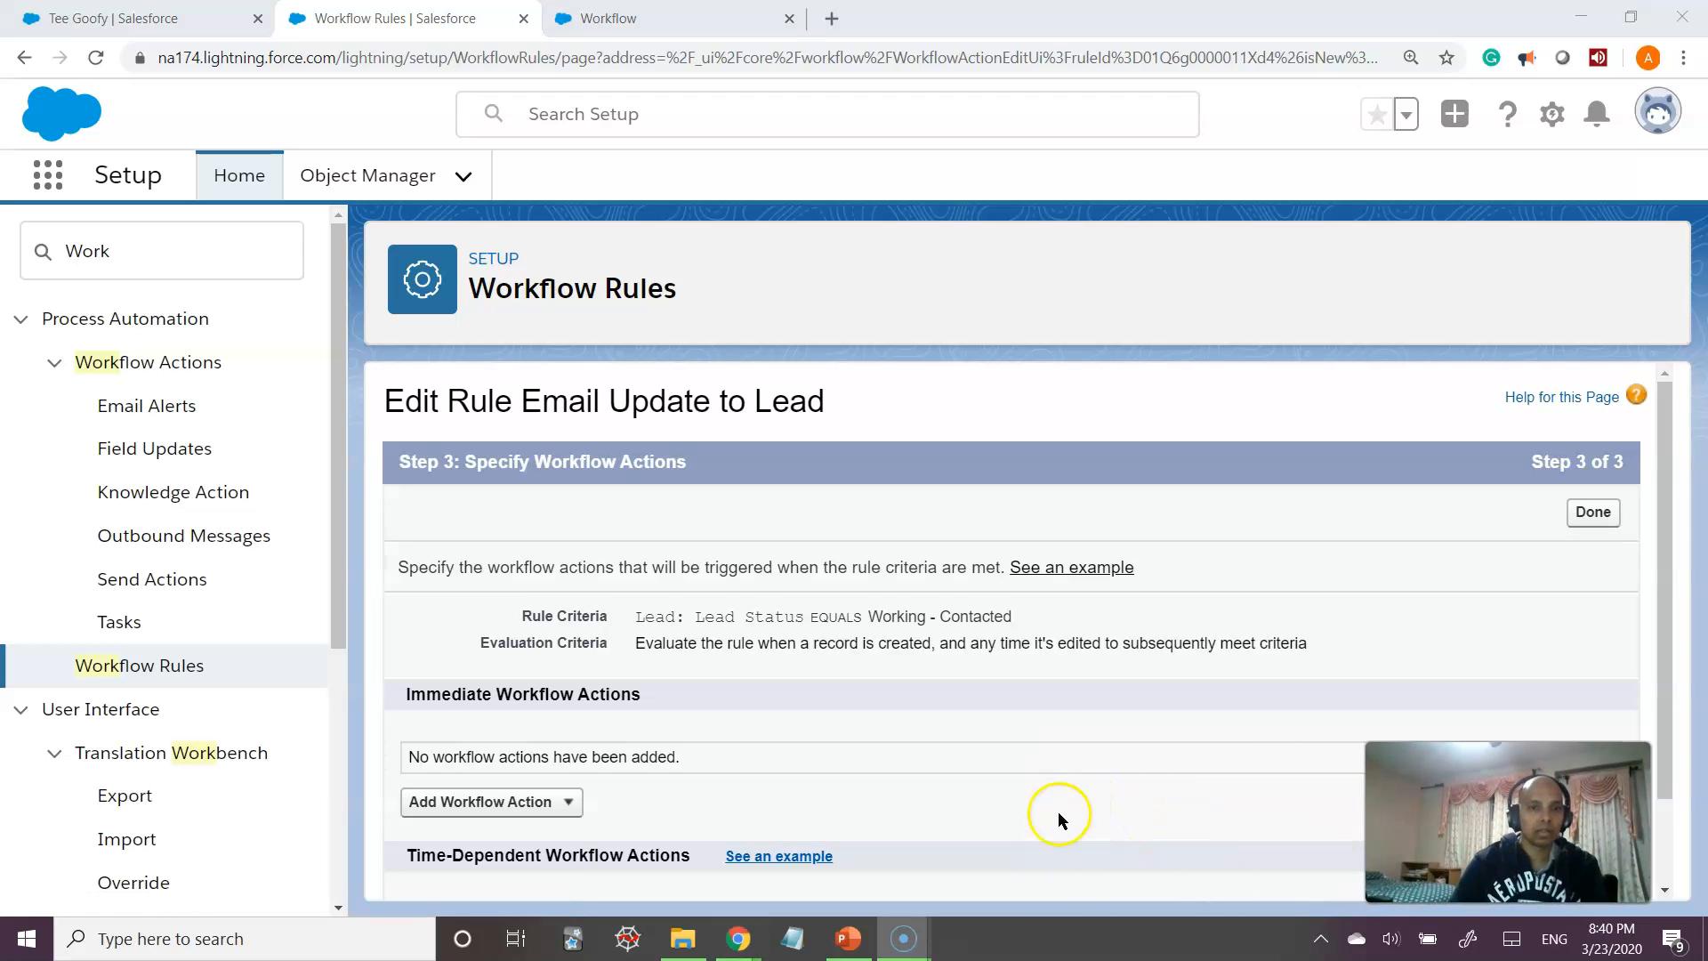
- Review the rule's criteria summary and start a new email alert as an immediate workflow action
scroll(1082, 826, down, 1)
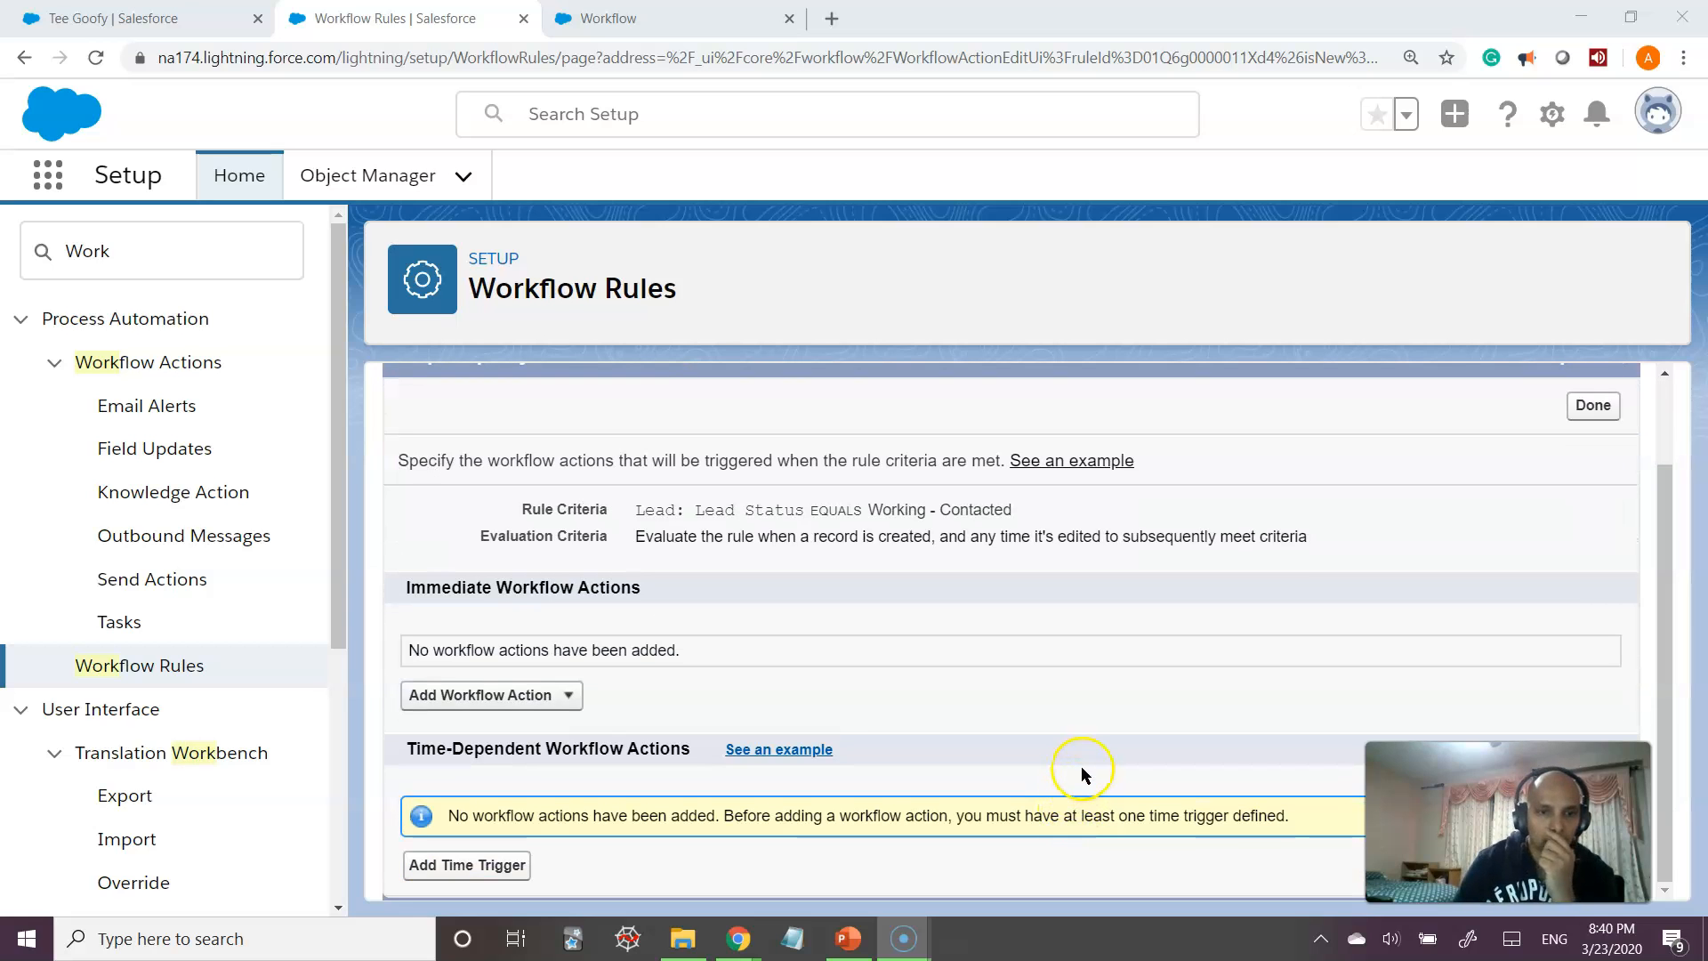
scroll(1077, 763, up, 1)
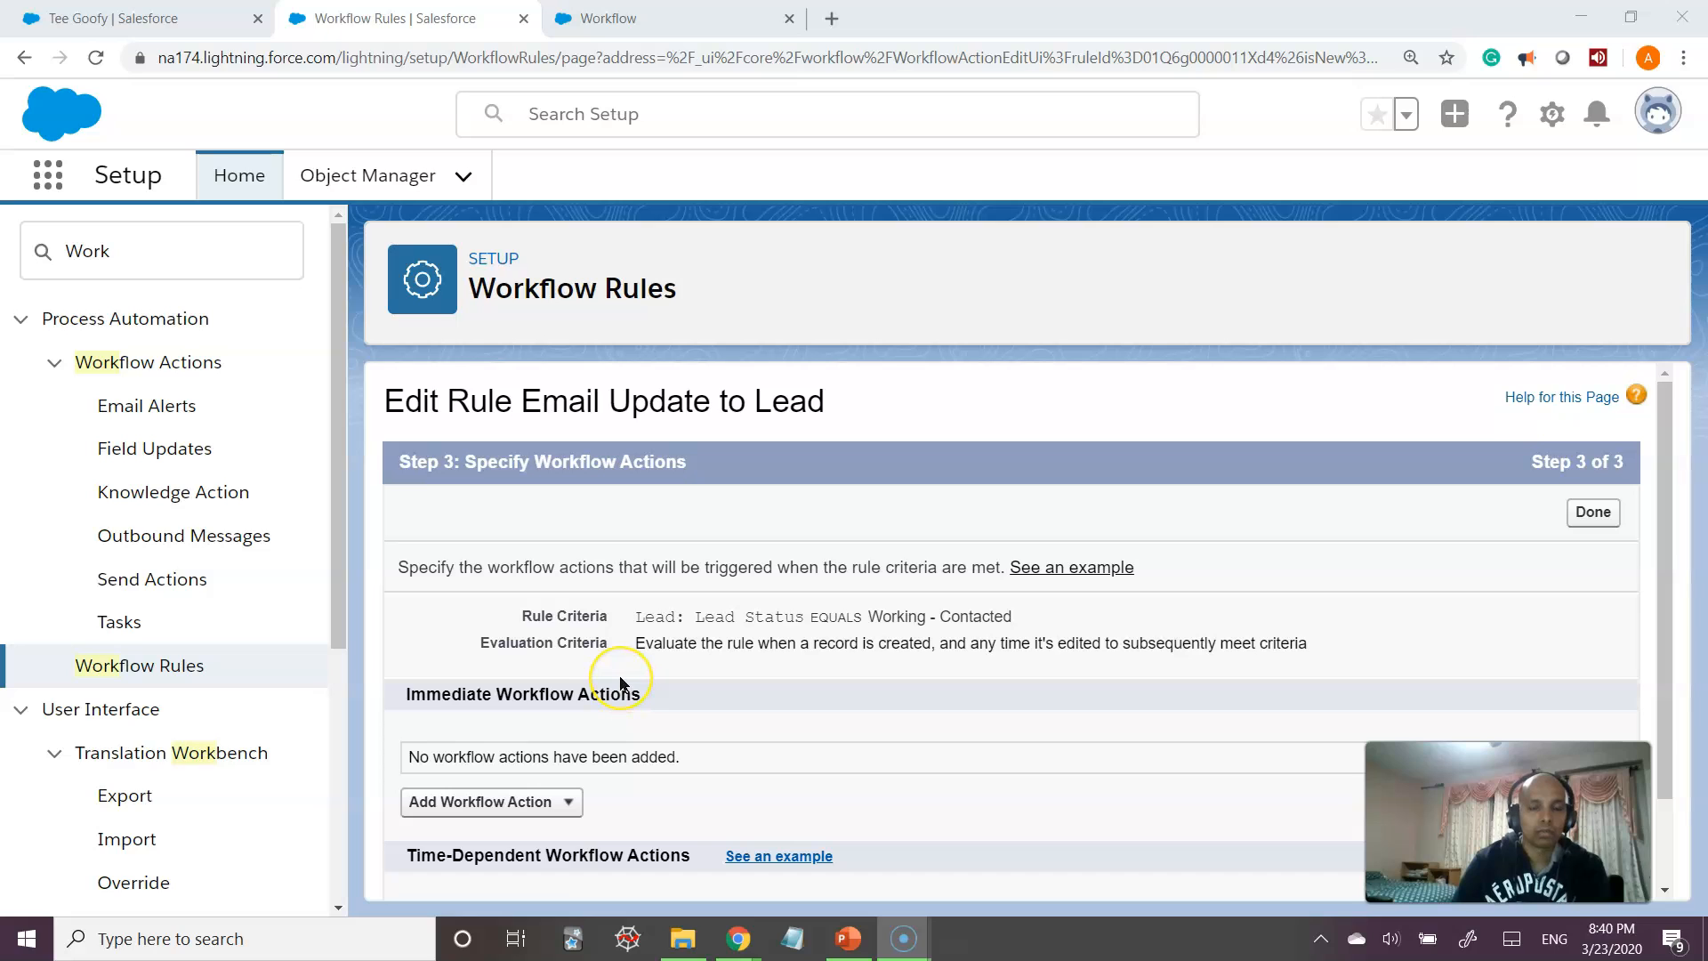
drag(656, 615, 812, 641)
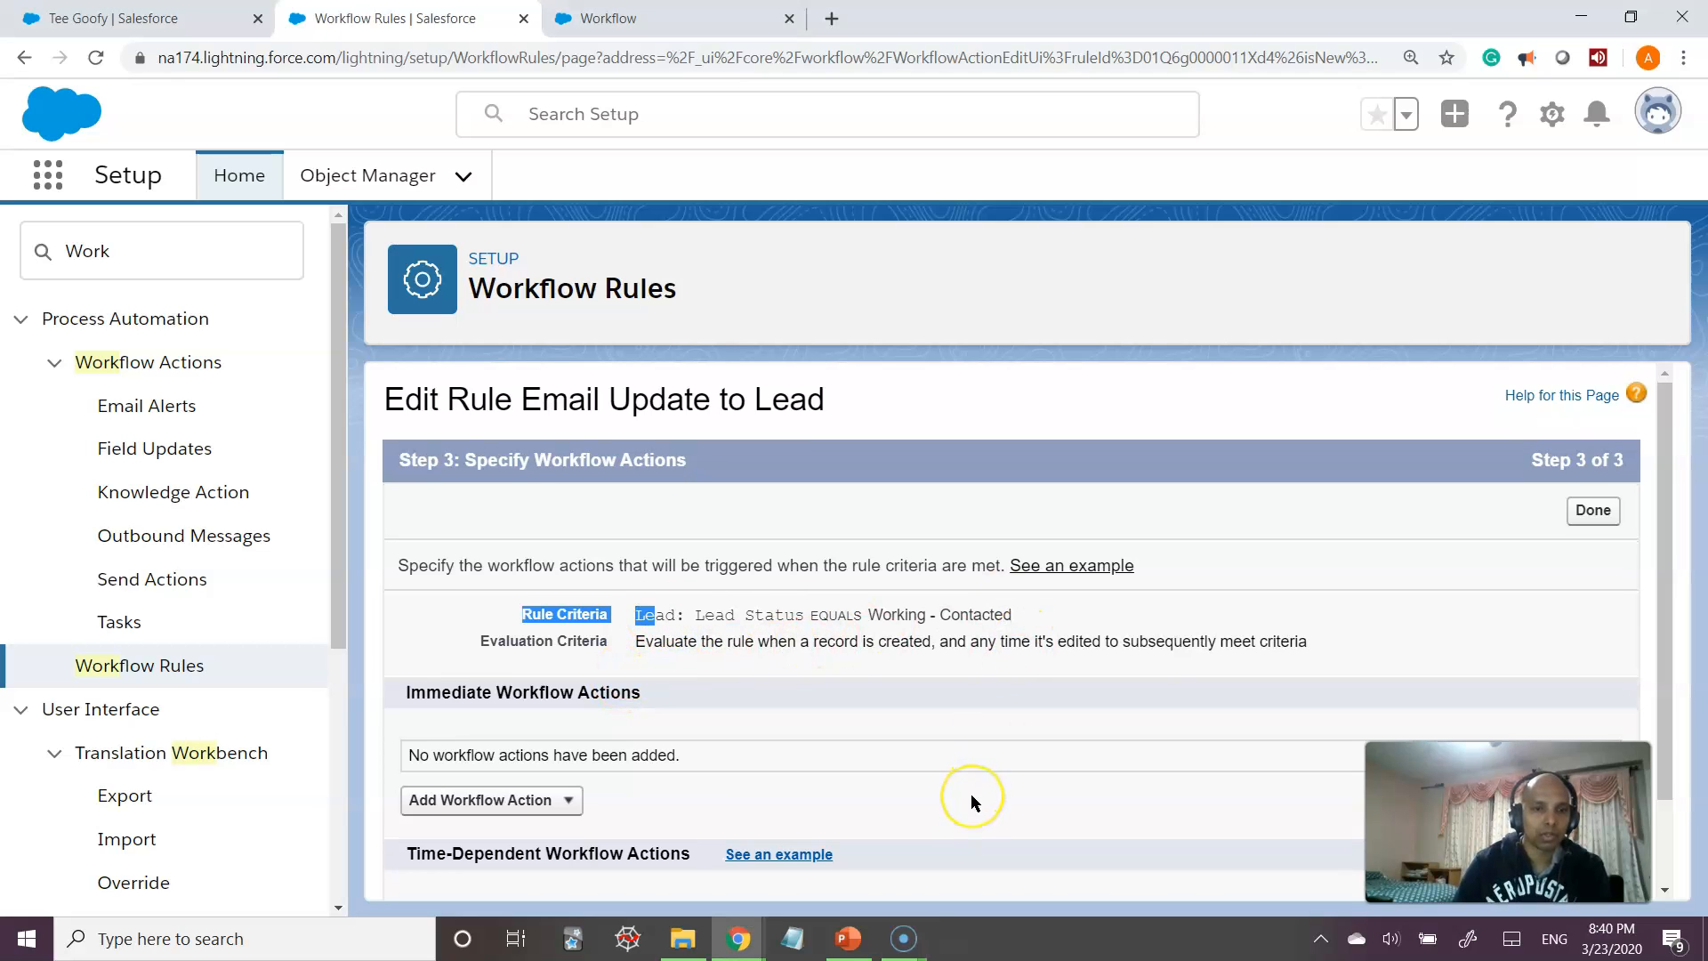
scroll(972, 793, down, 1)
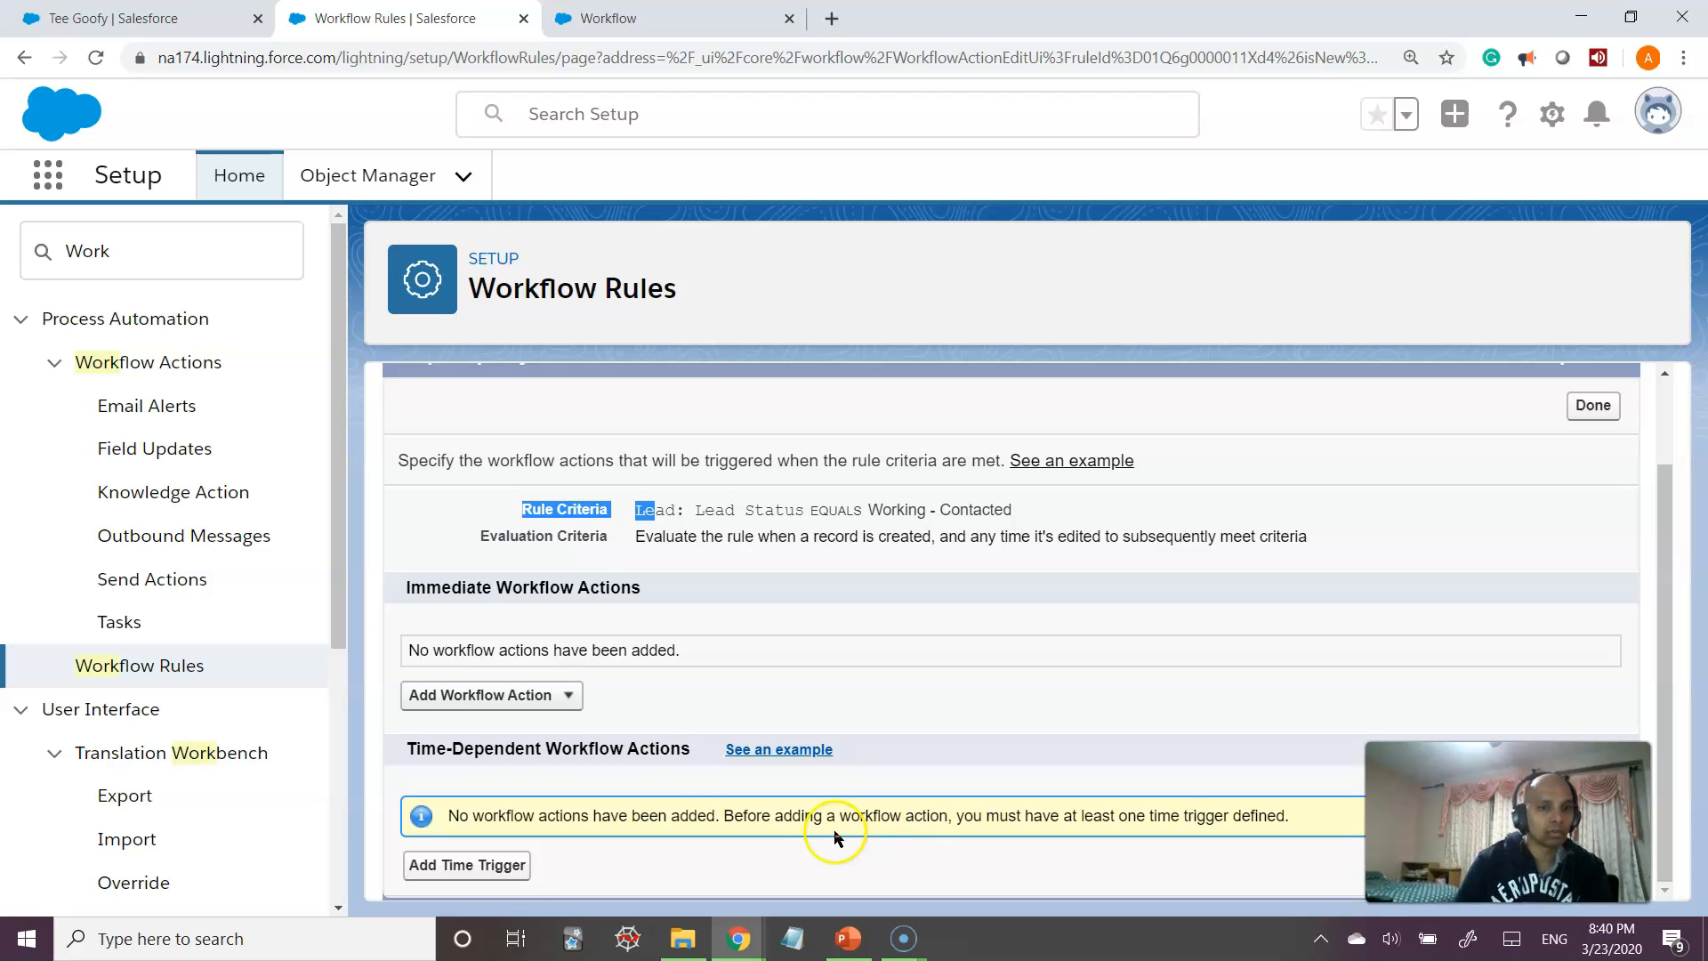
click(570, 696)
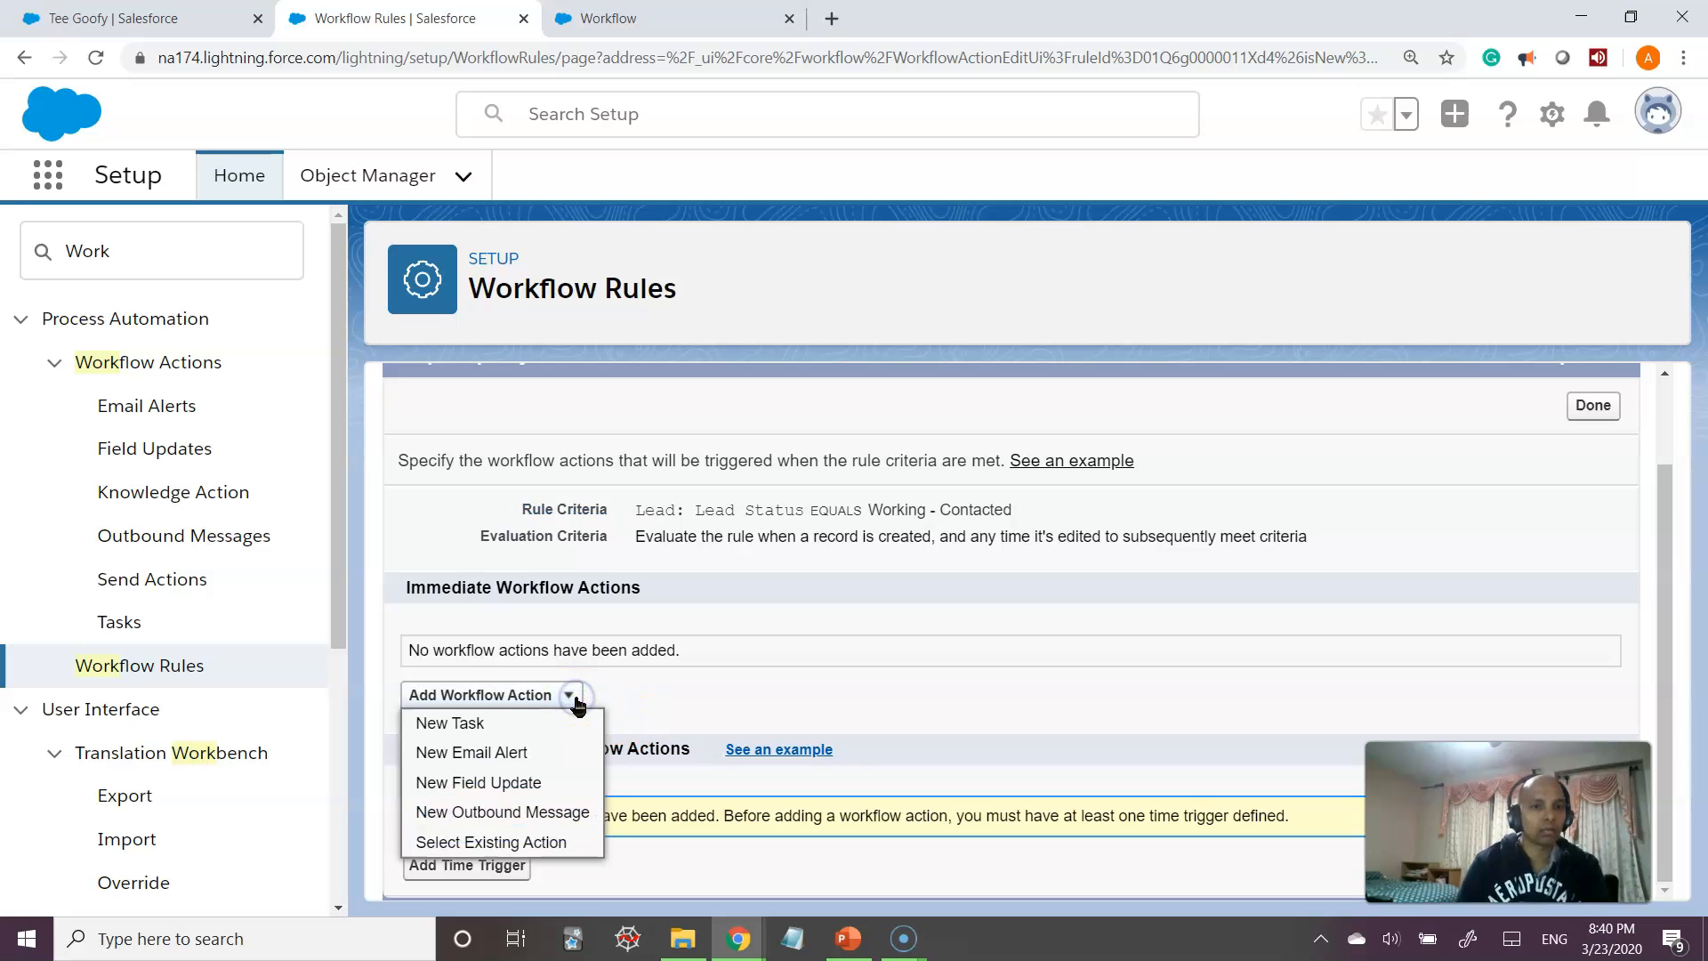
click(503, 755)
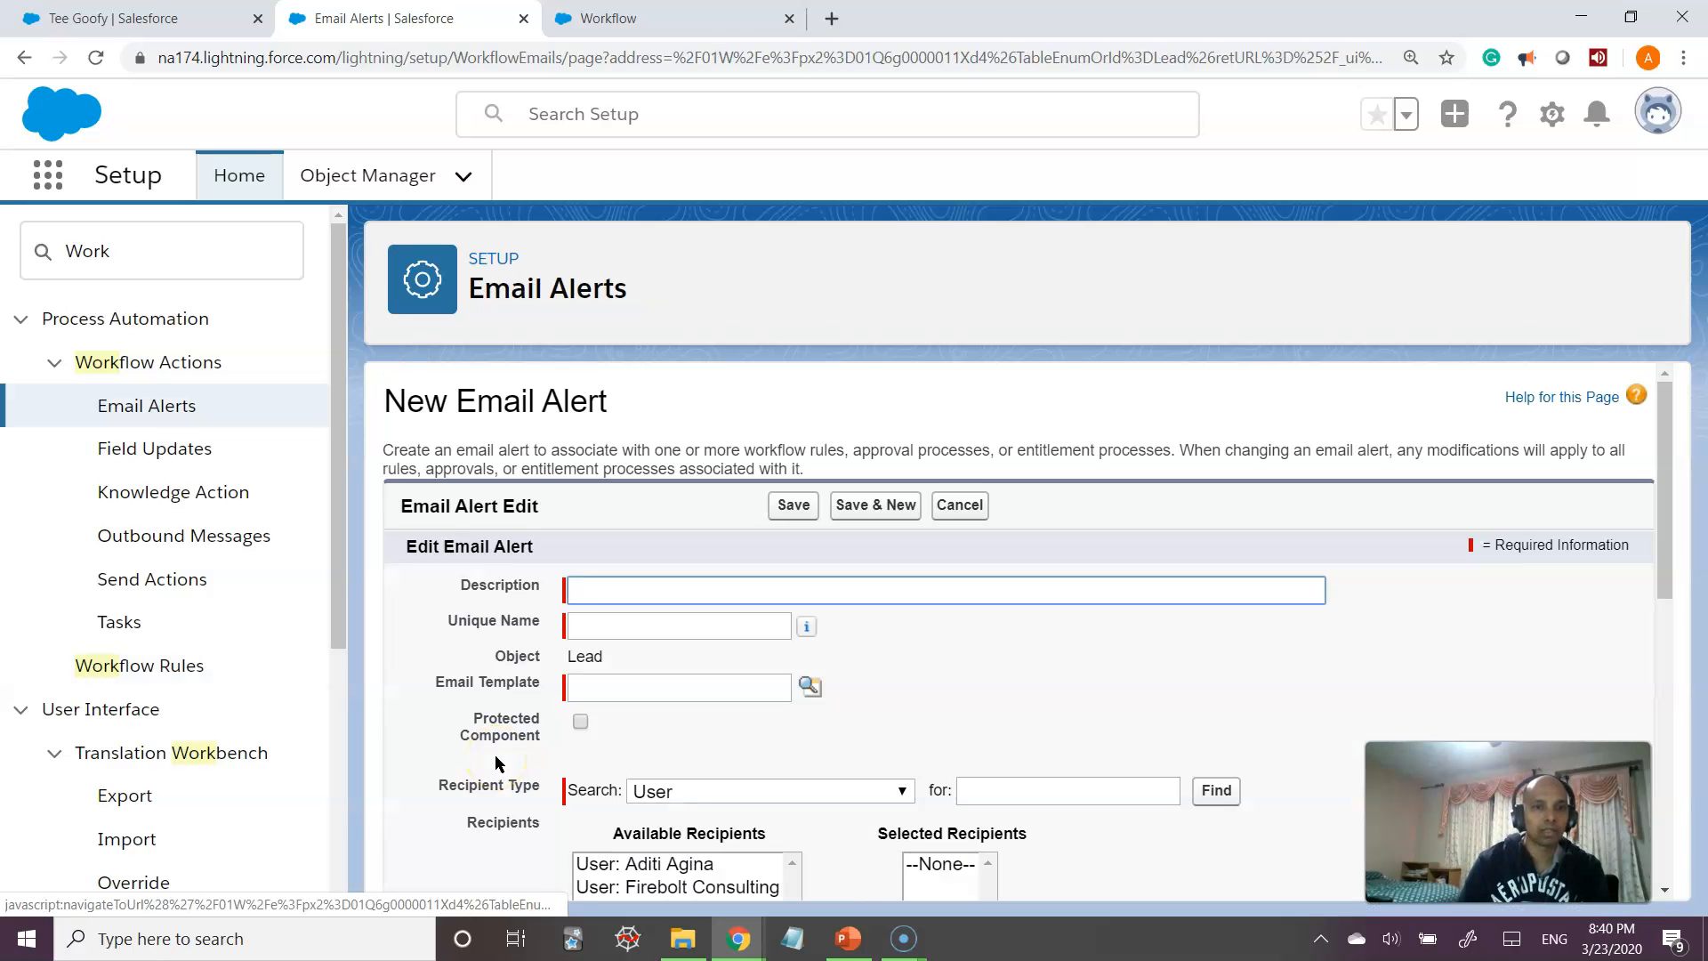
- Enter "Email Update to Lead" as the email alert's description and let the unique name fill in from it
click(611, 591)
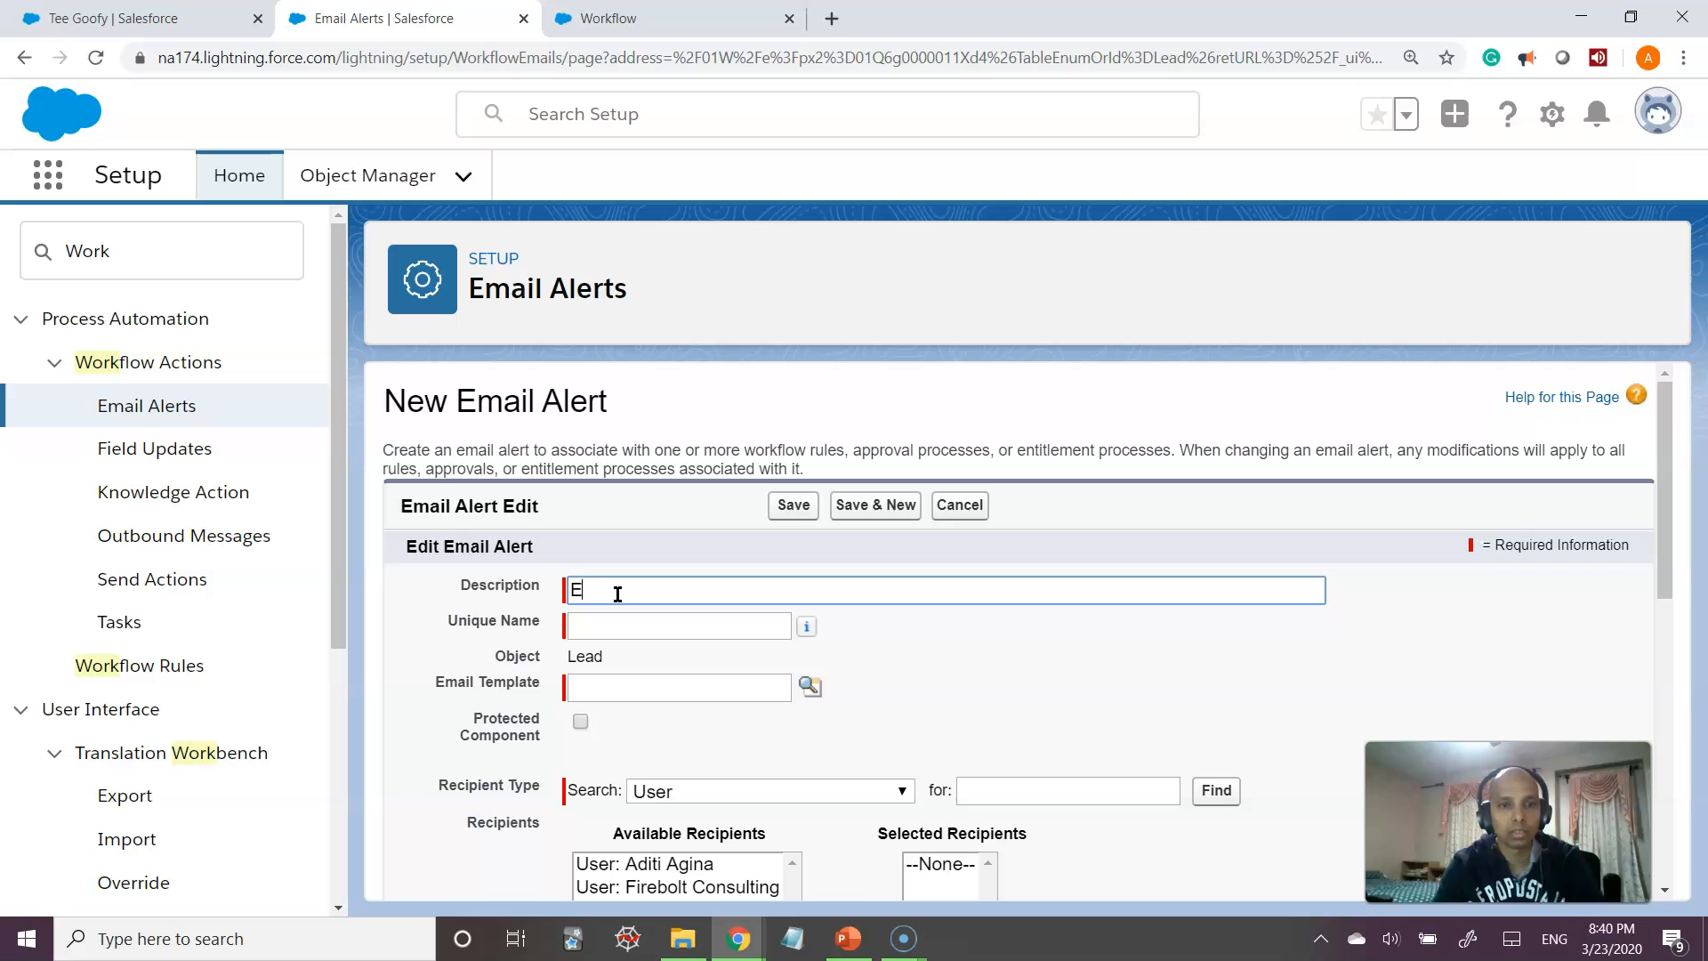
text(Email U)
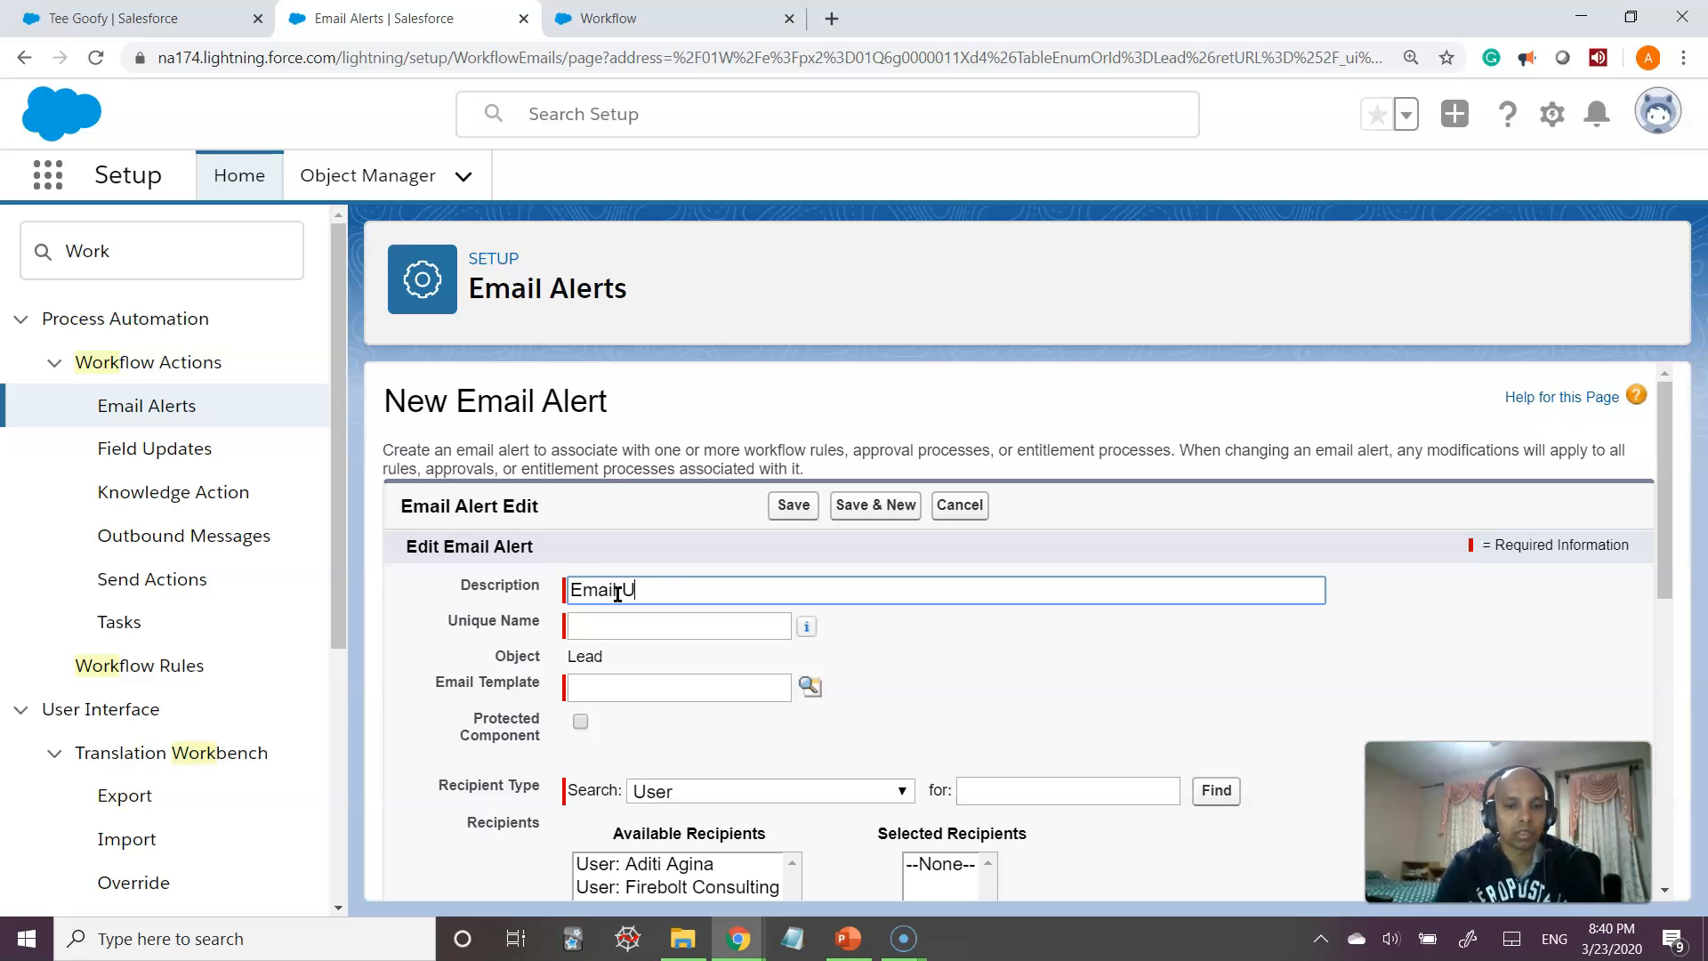
text(pdate to Lead)
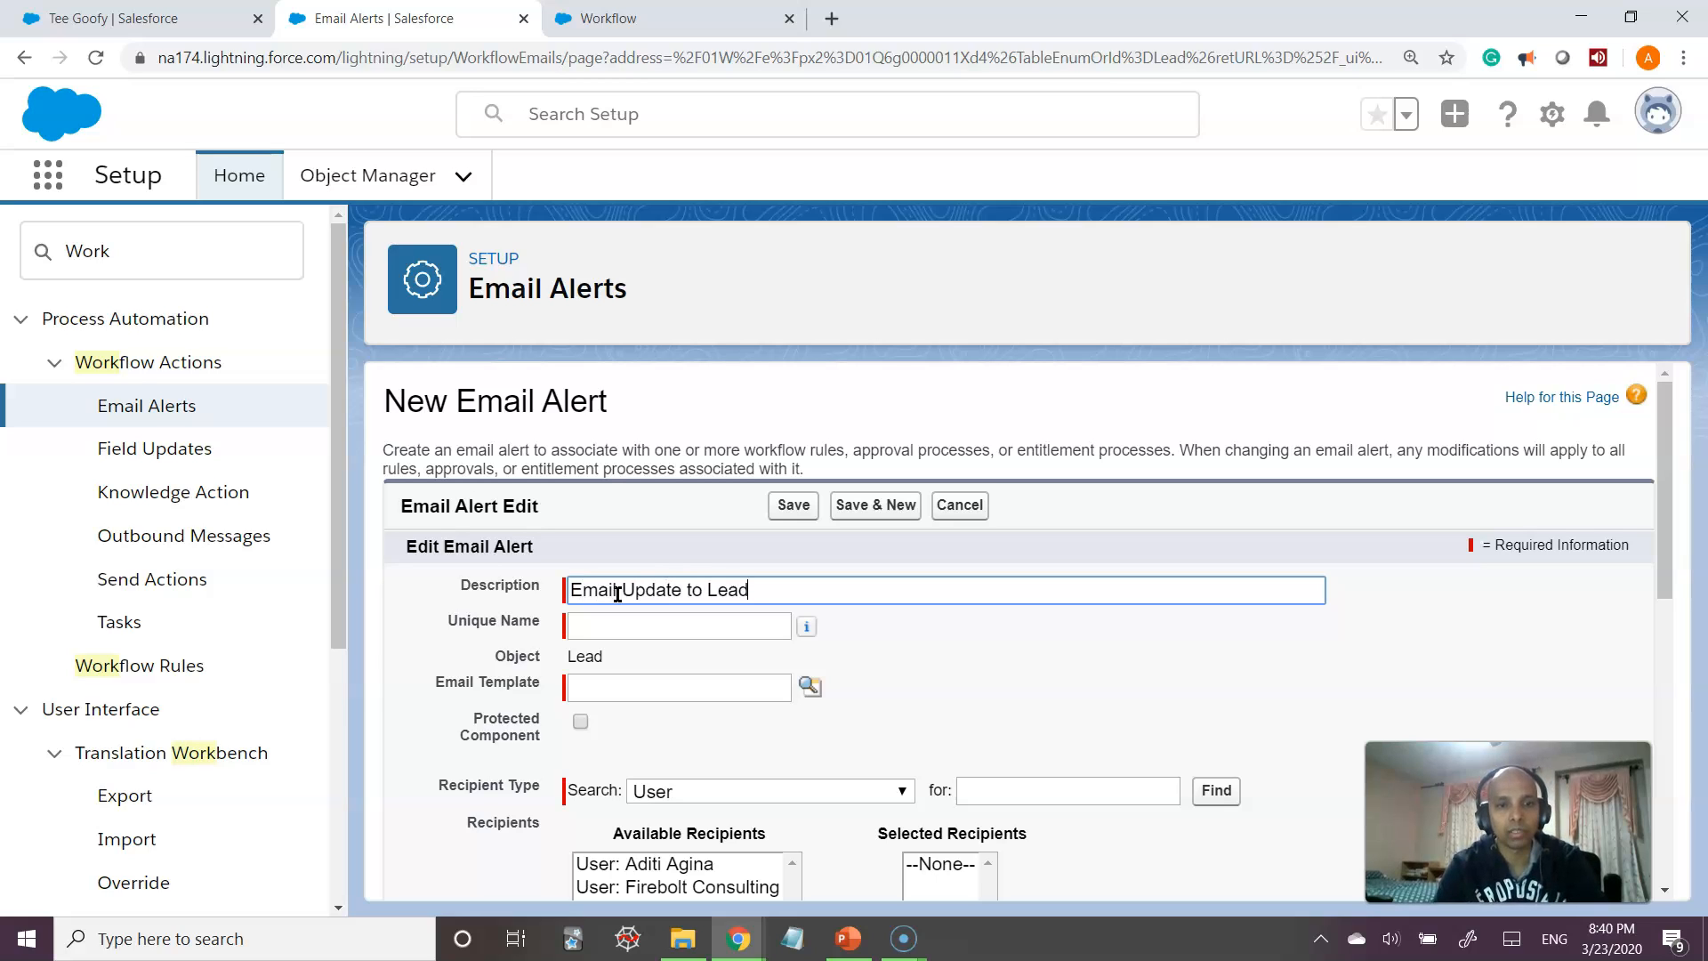
key(Tab)
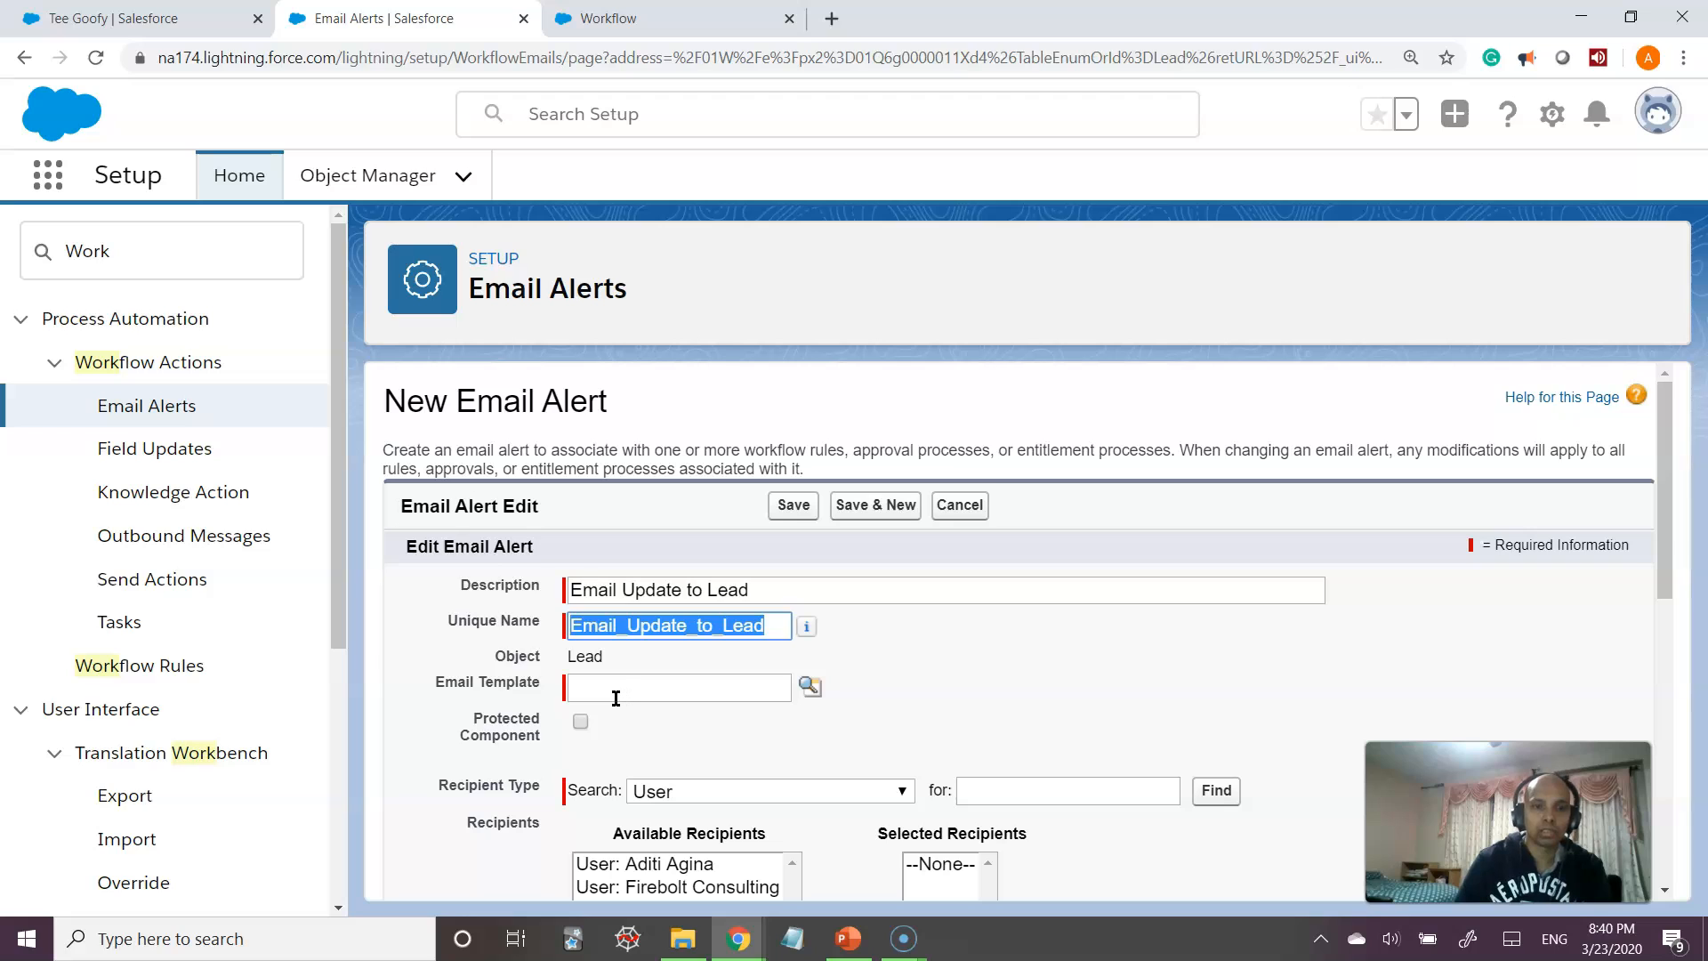
- Look up the classic email templates and assign Sales: New Customer Email as the email alert's template
click(589, 657)
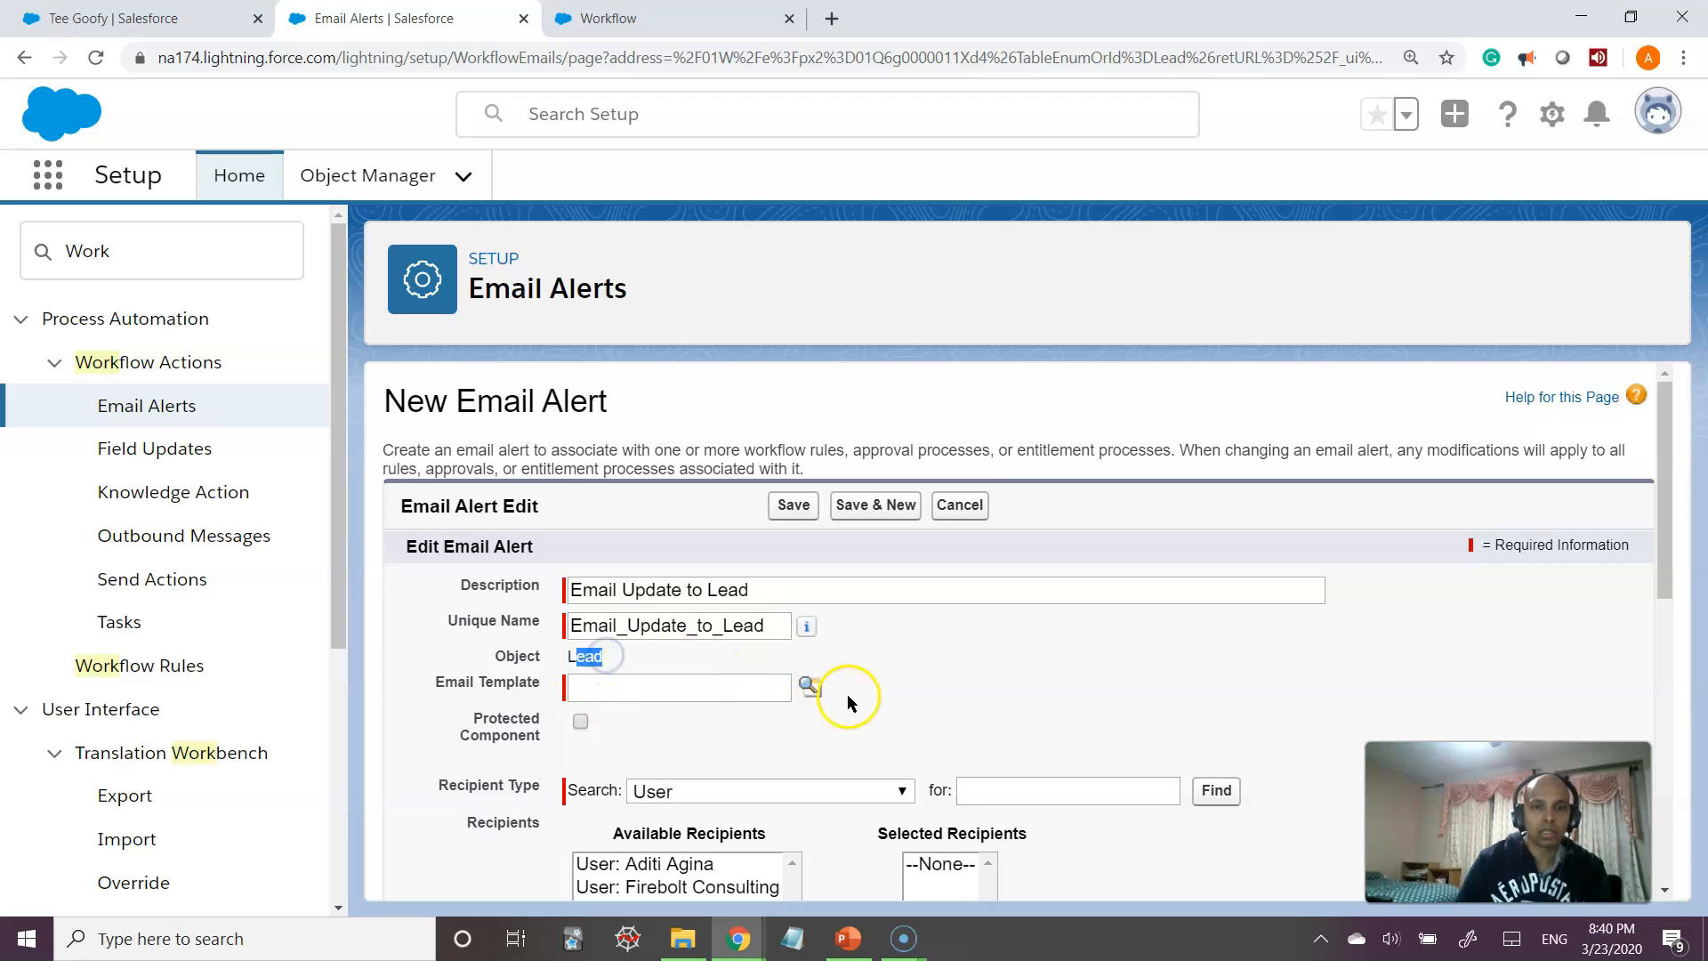
click(701, 690)
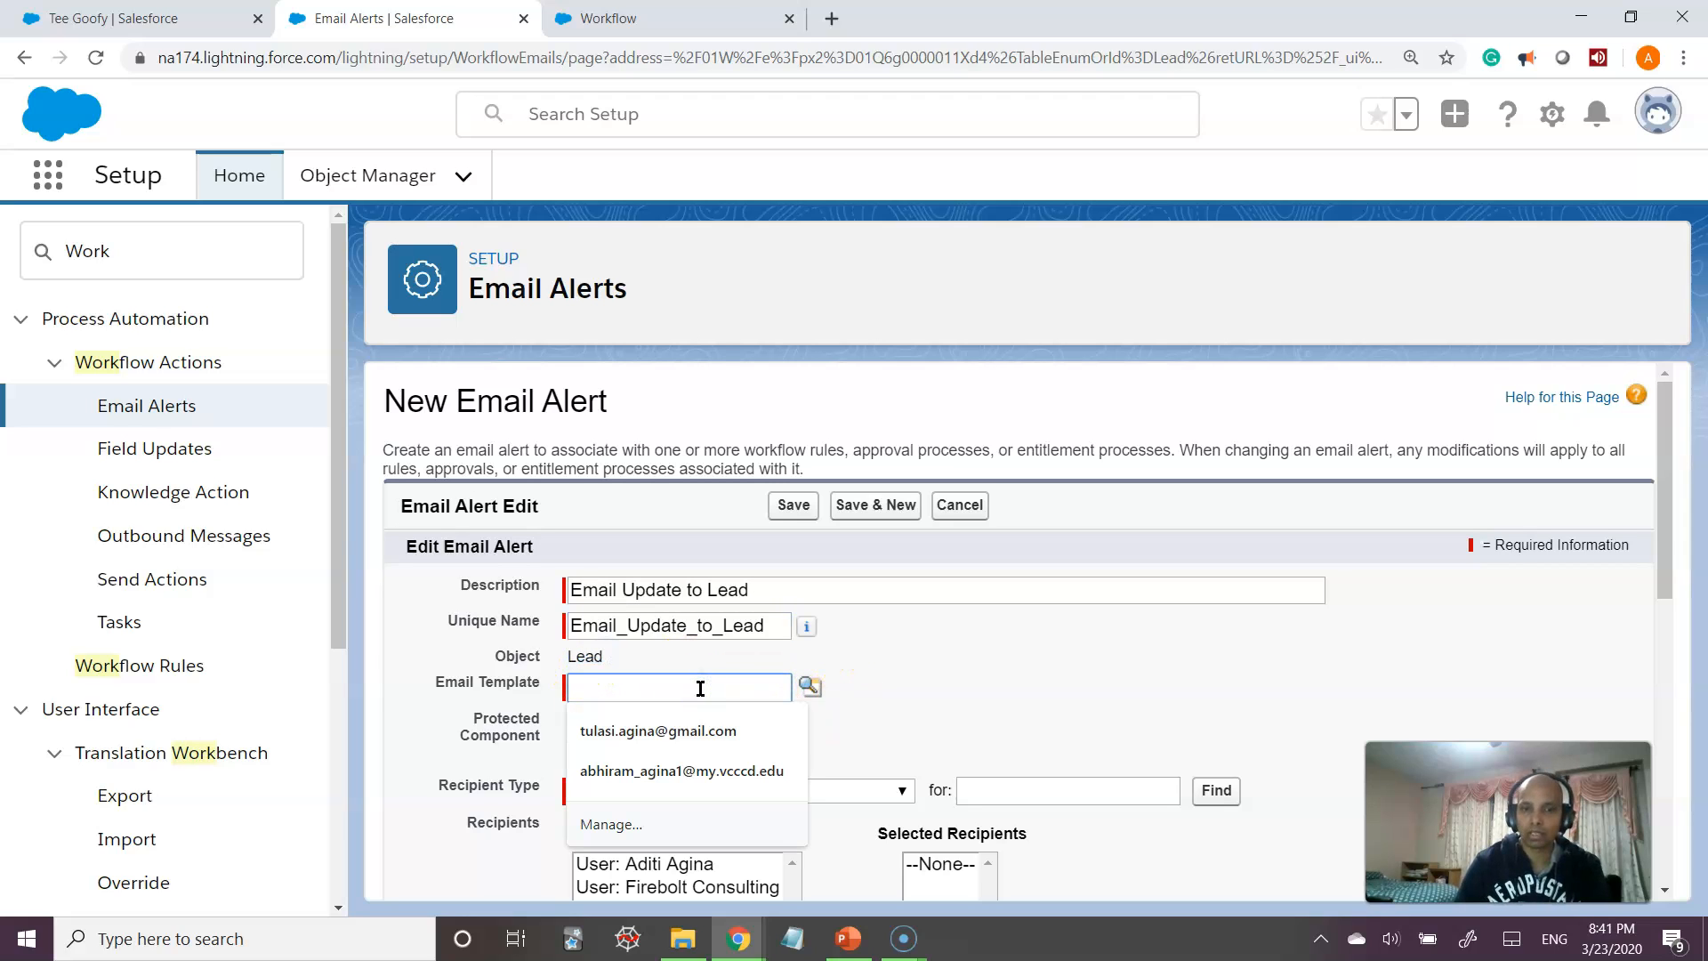
click(808, 687)
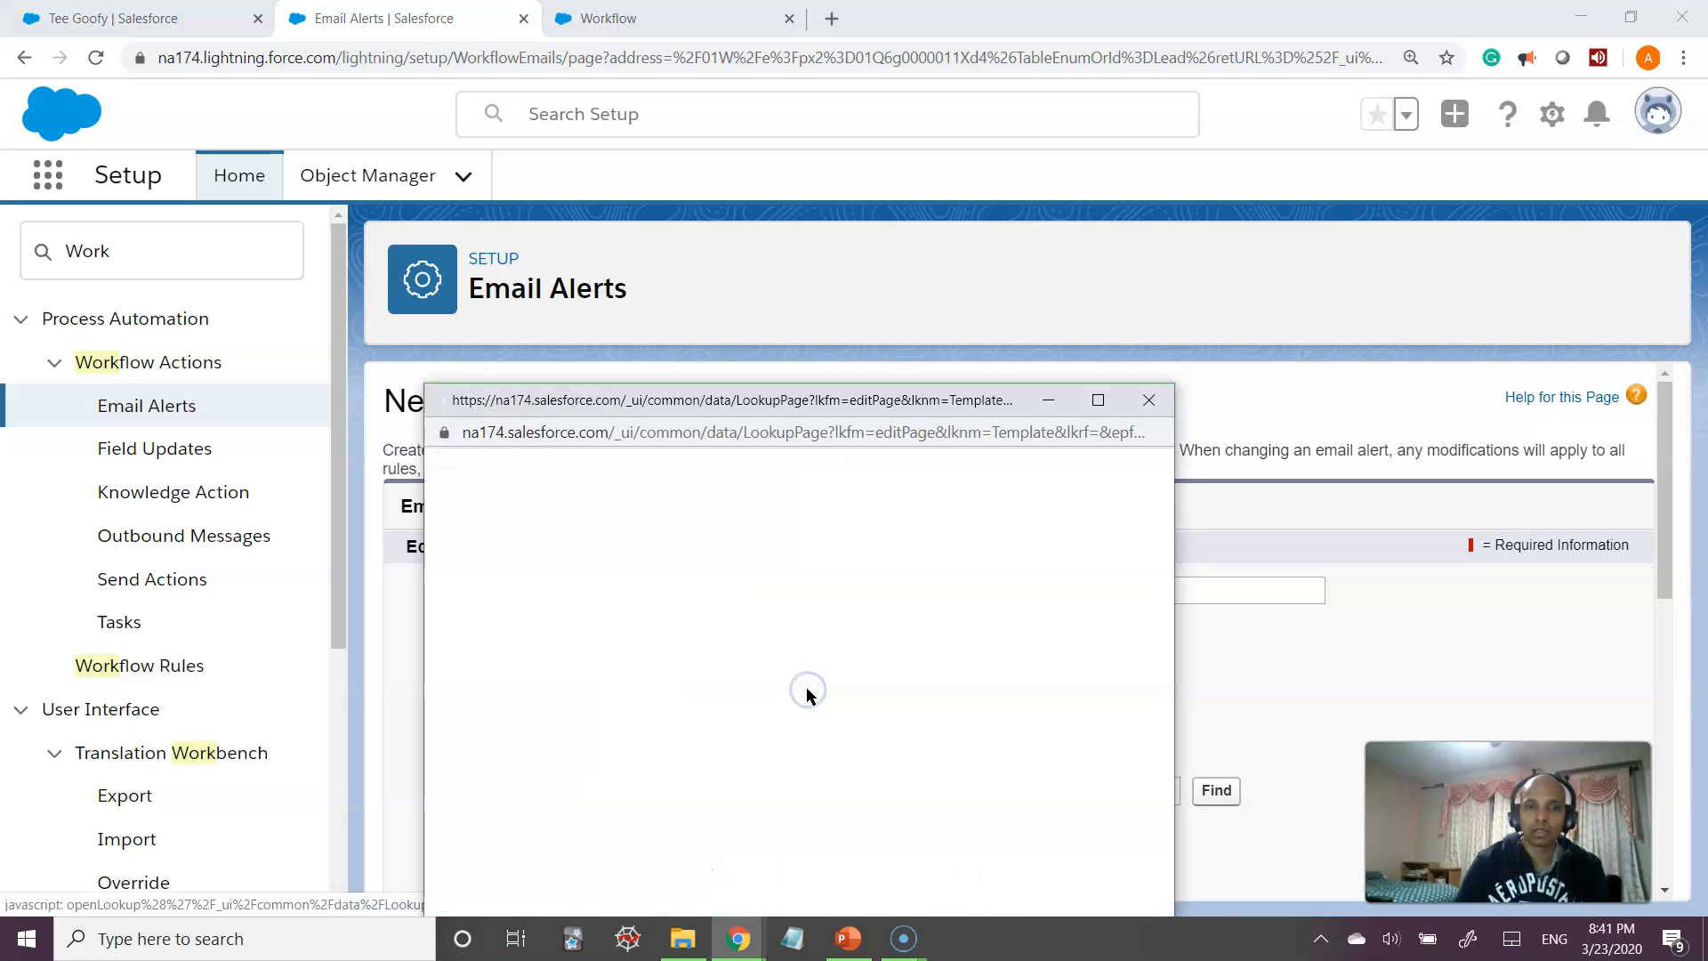
drag(833, 401, 1074, 63)
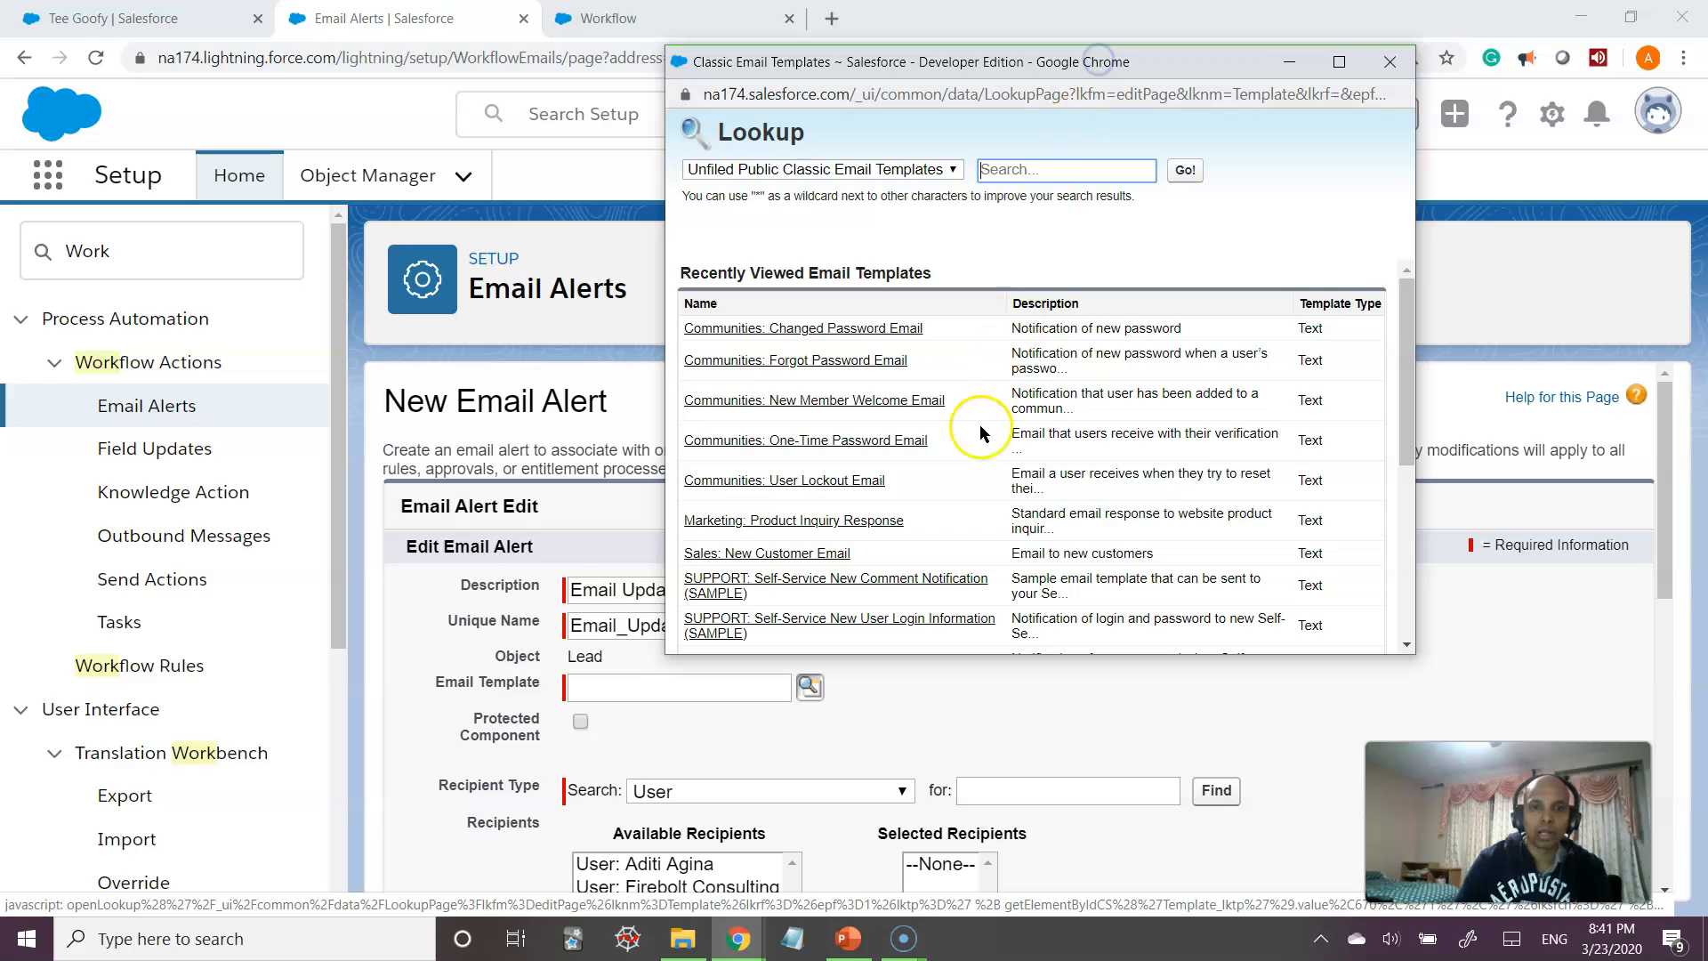
scroll(981, 478, down, 3)
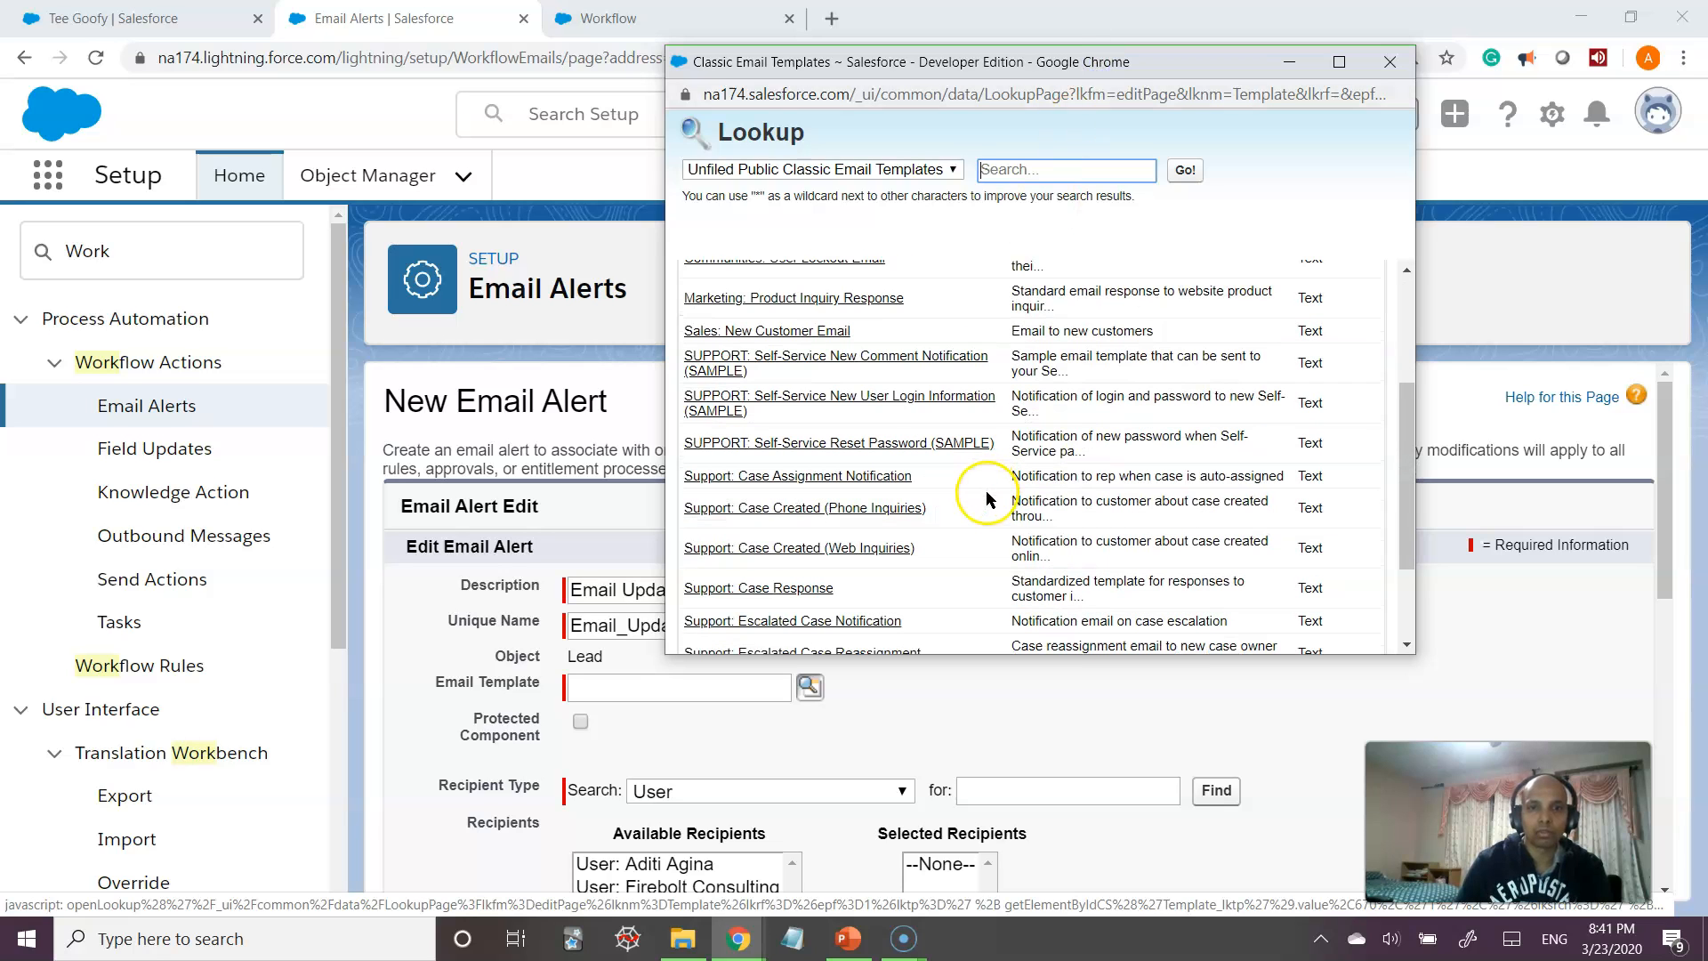
click(797, 332)
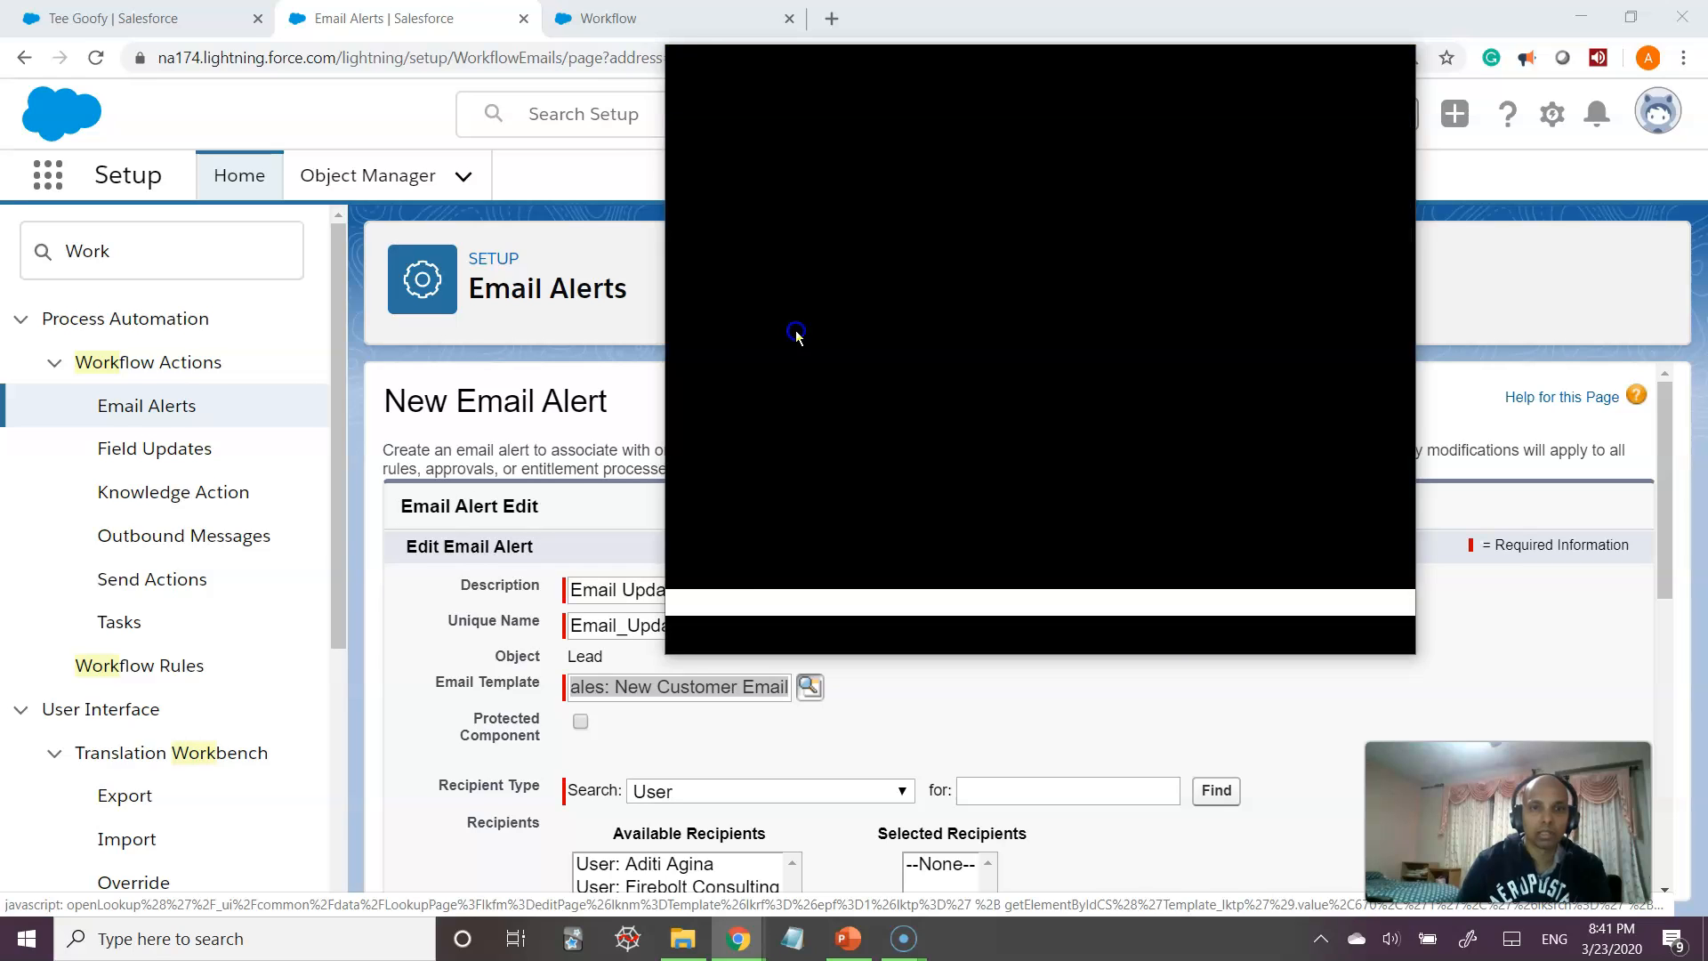
- Check the available recipient types, keep User, and add Firebolt Consulting to the alert's selected recipients
scroll(979, 699, down, 2)
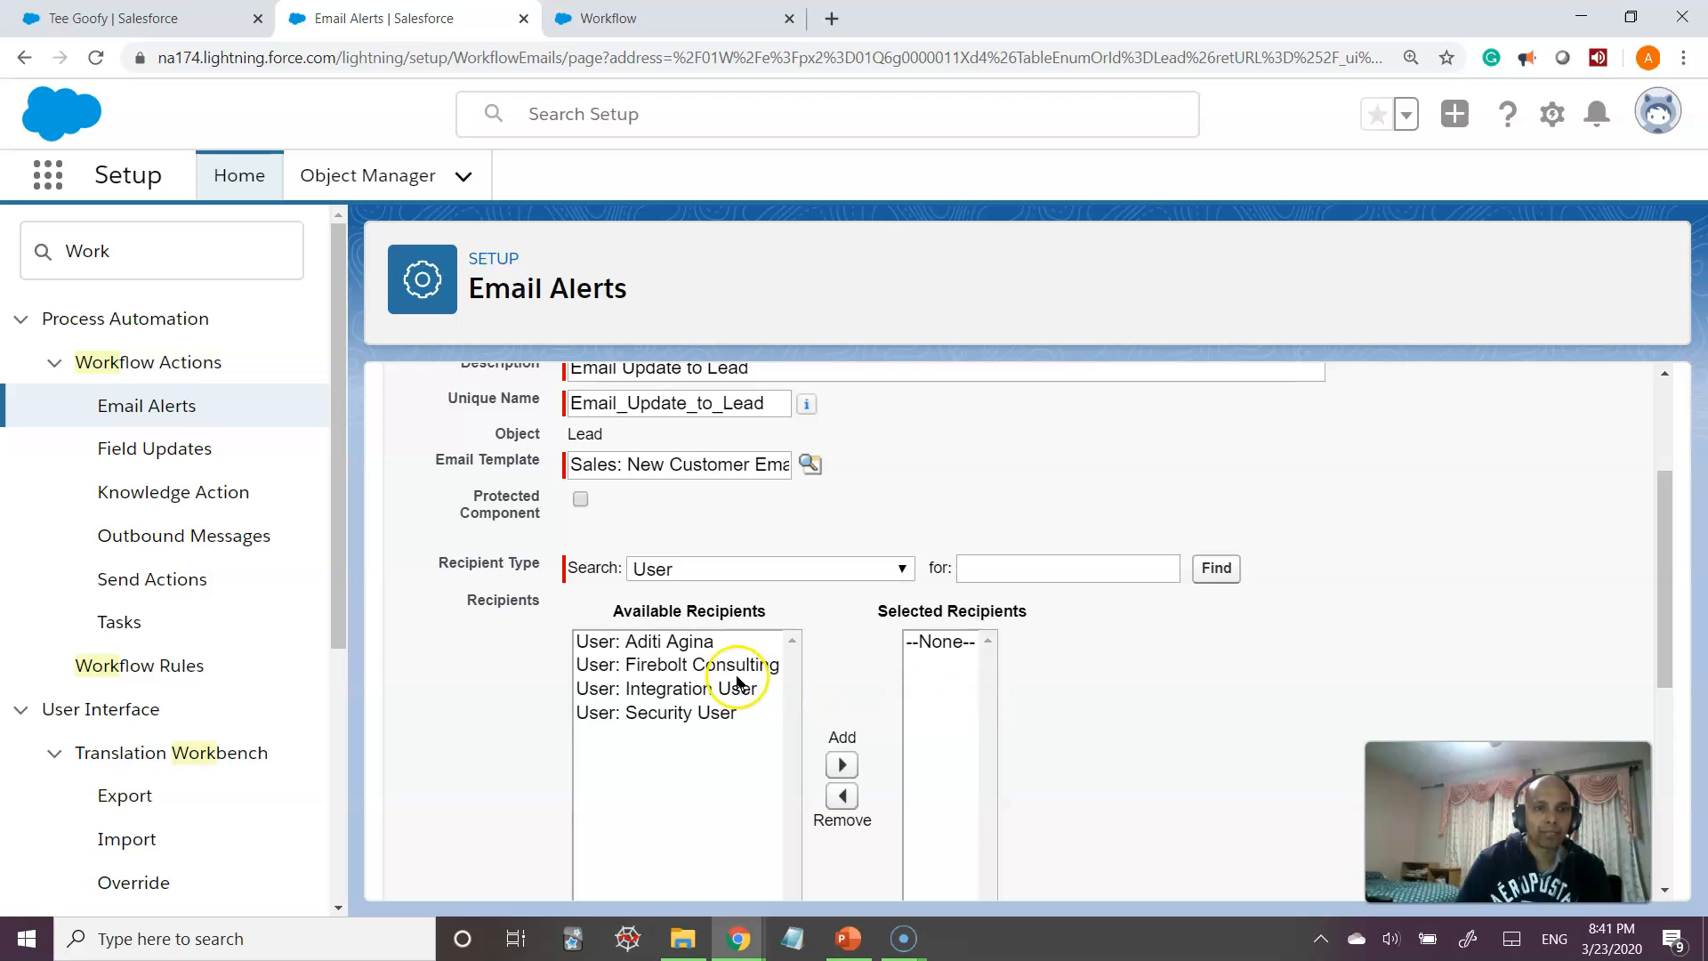
click(785, 585)
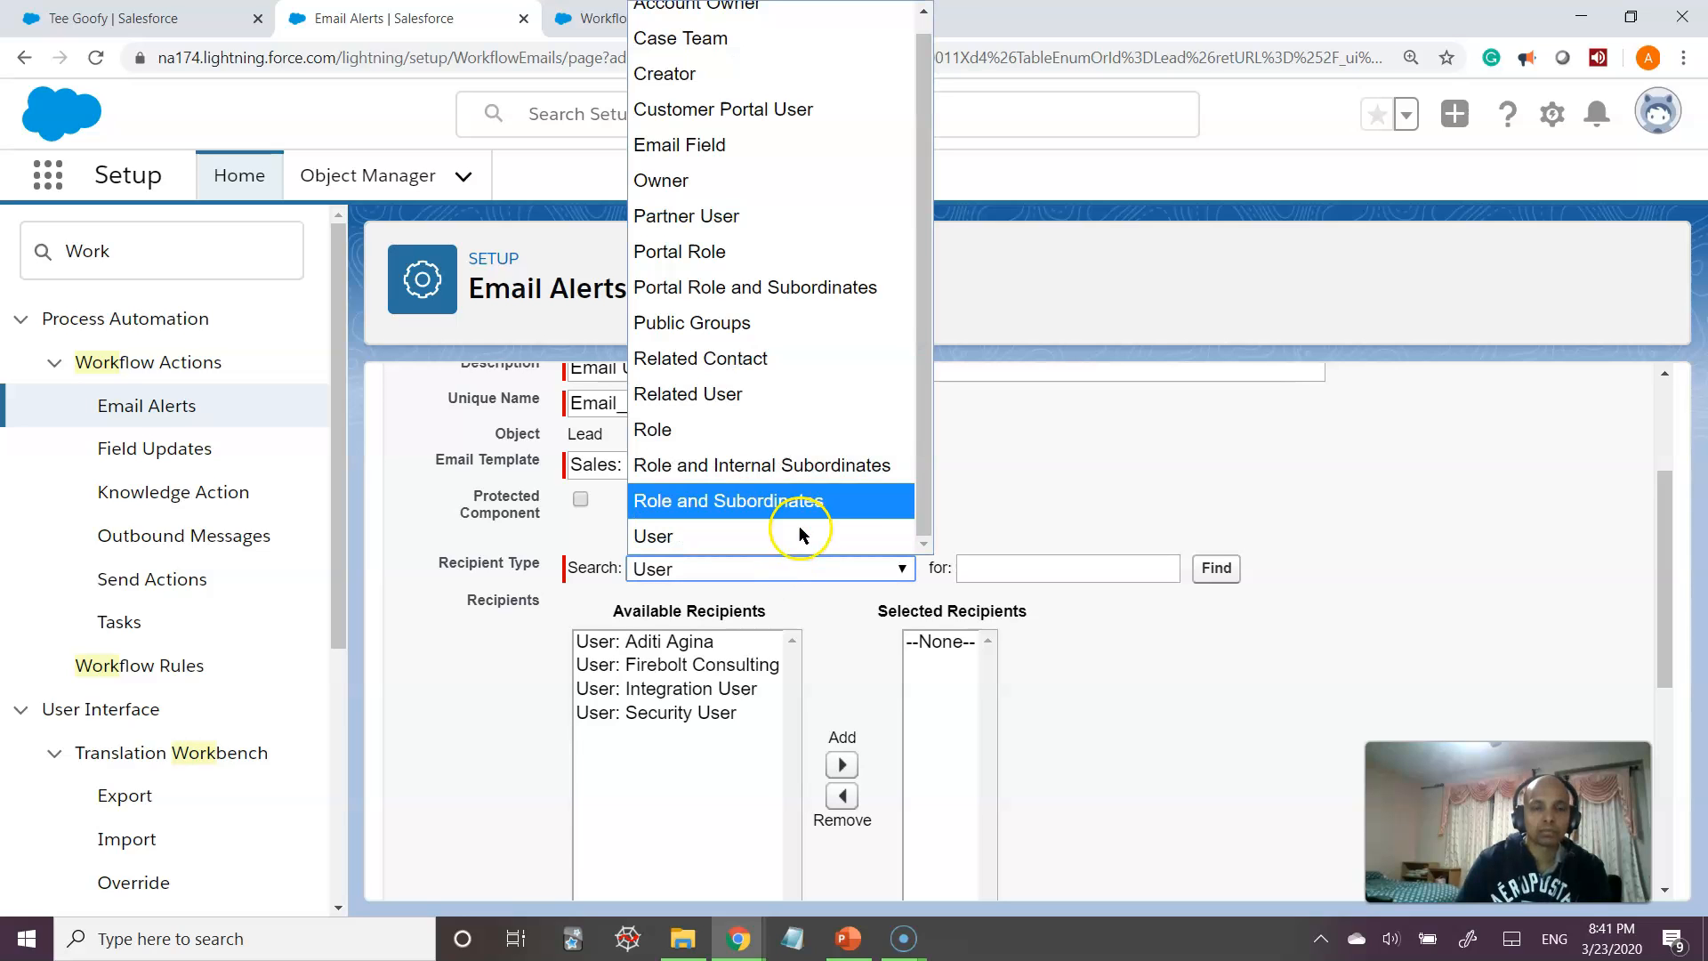
scroll(915, 271, up, 1)
drag(913, 272, 1000, 402)
click(1060, 434)
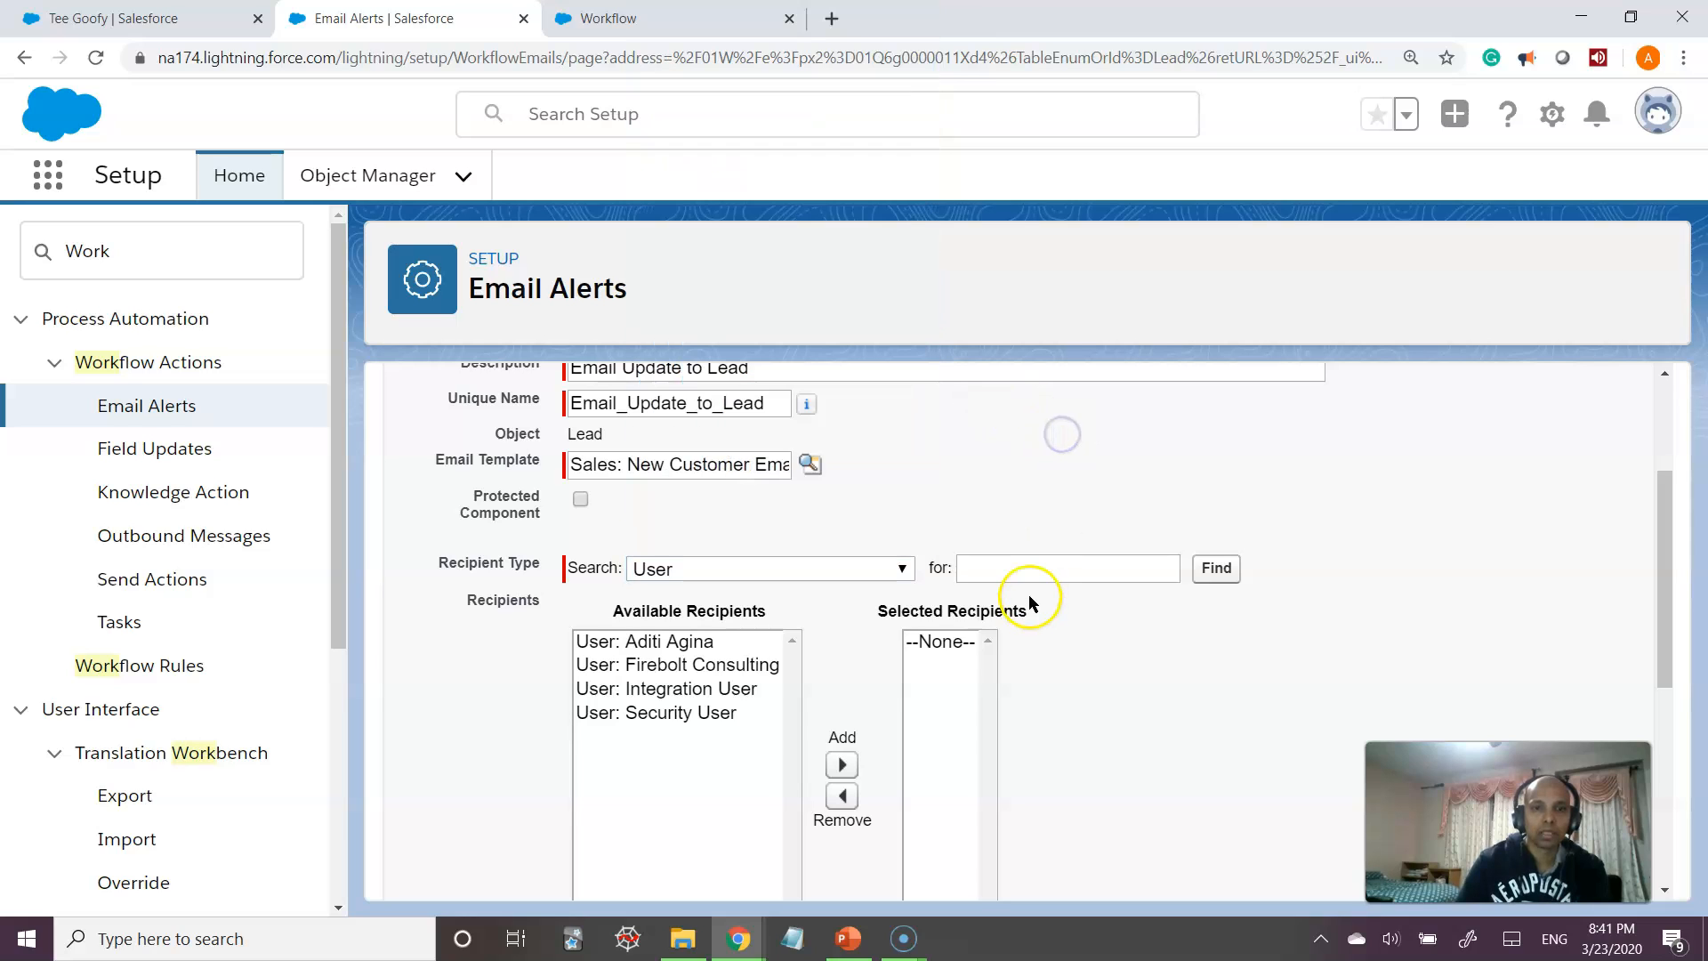
click(688, 666)
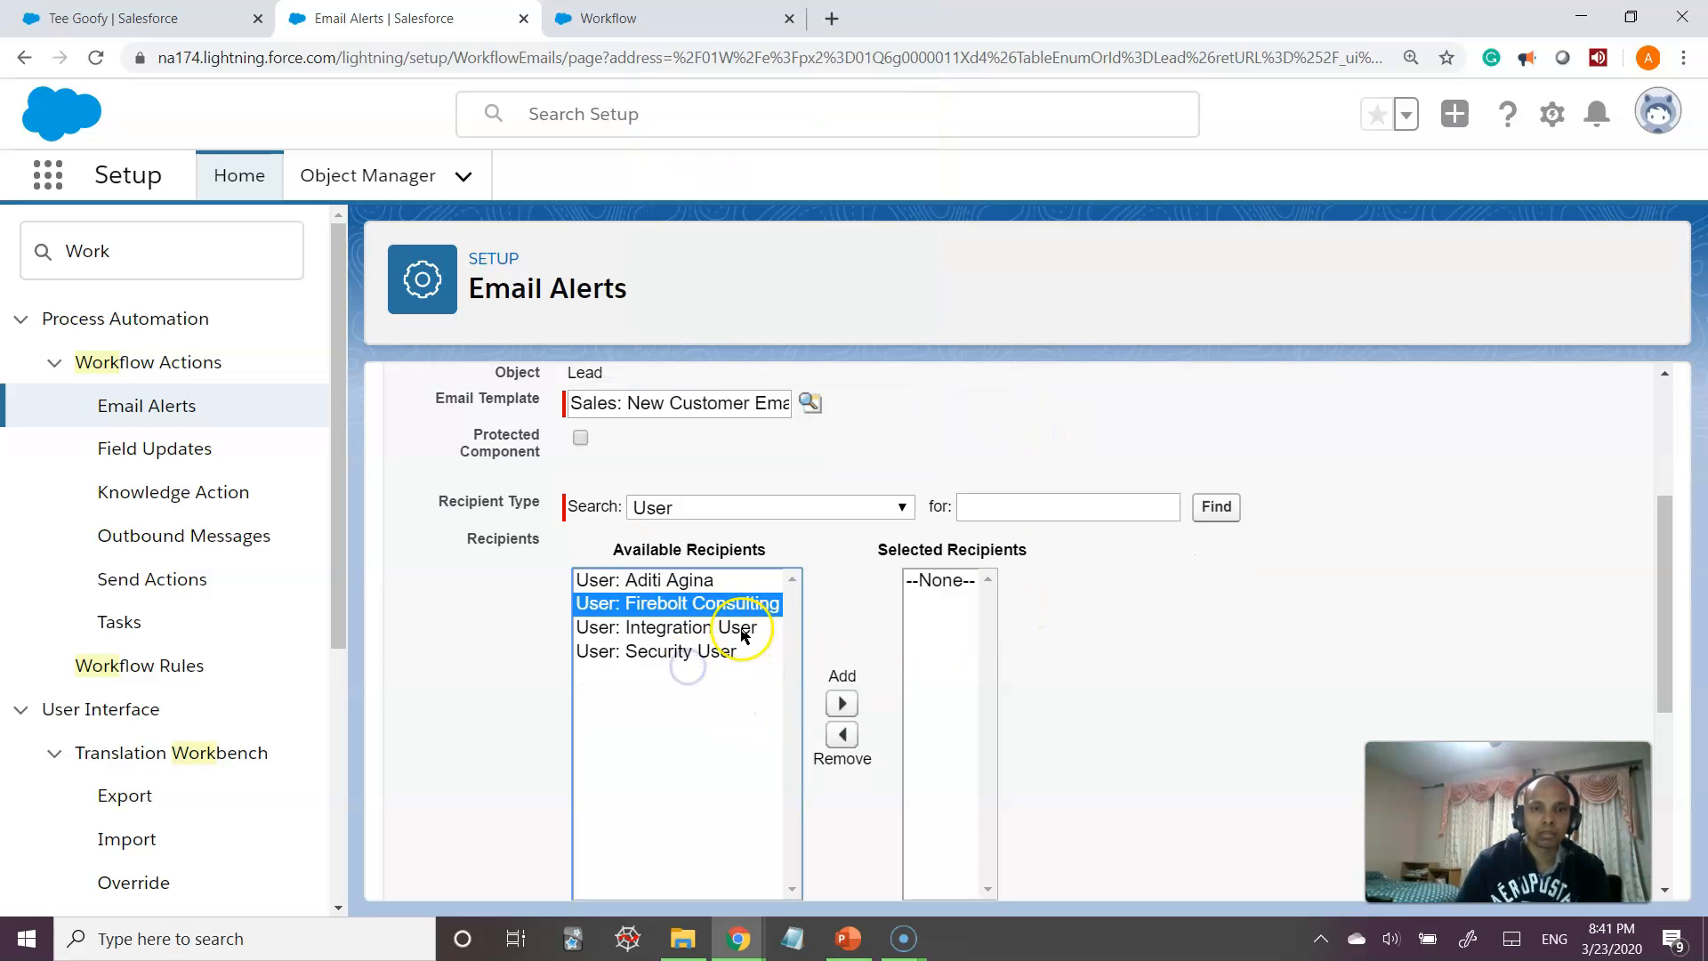
click(842, 704)
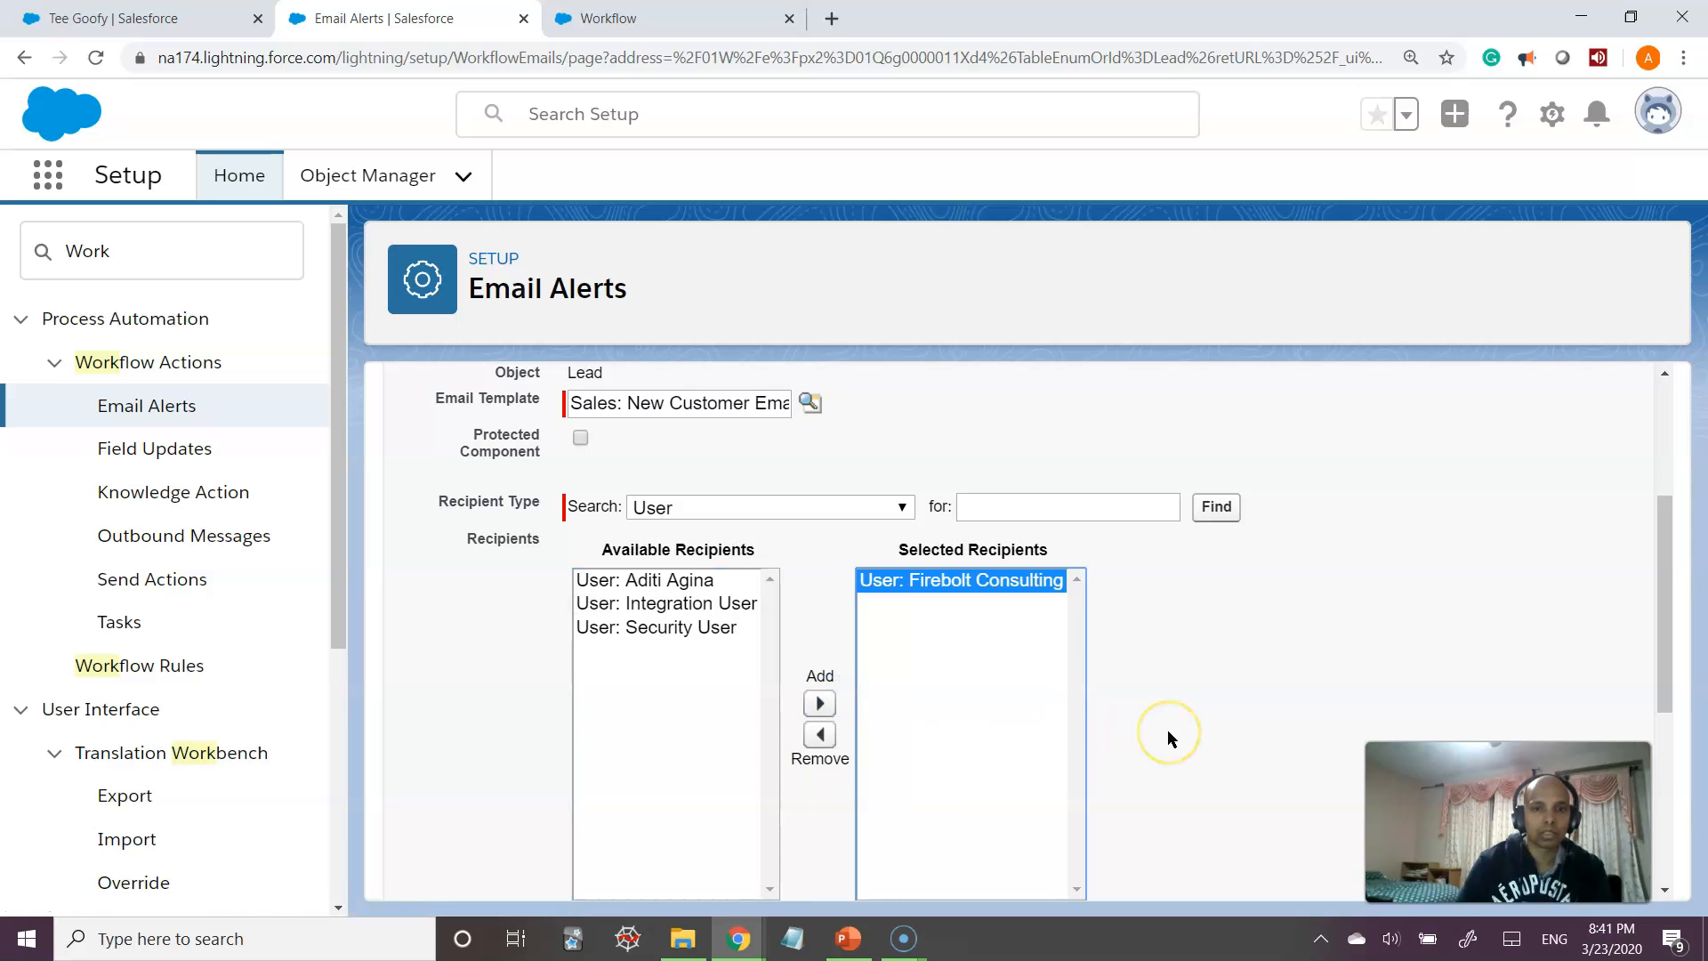
- Switch the recipient type to Email Field and add Email Field: Email to the alert's selected recipients
scroll(1168, 735, down, 4)
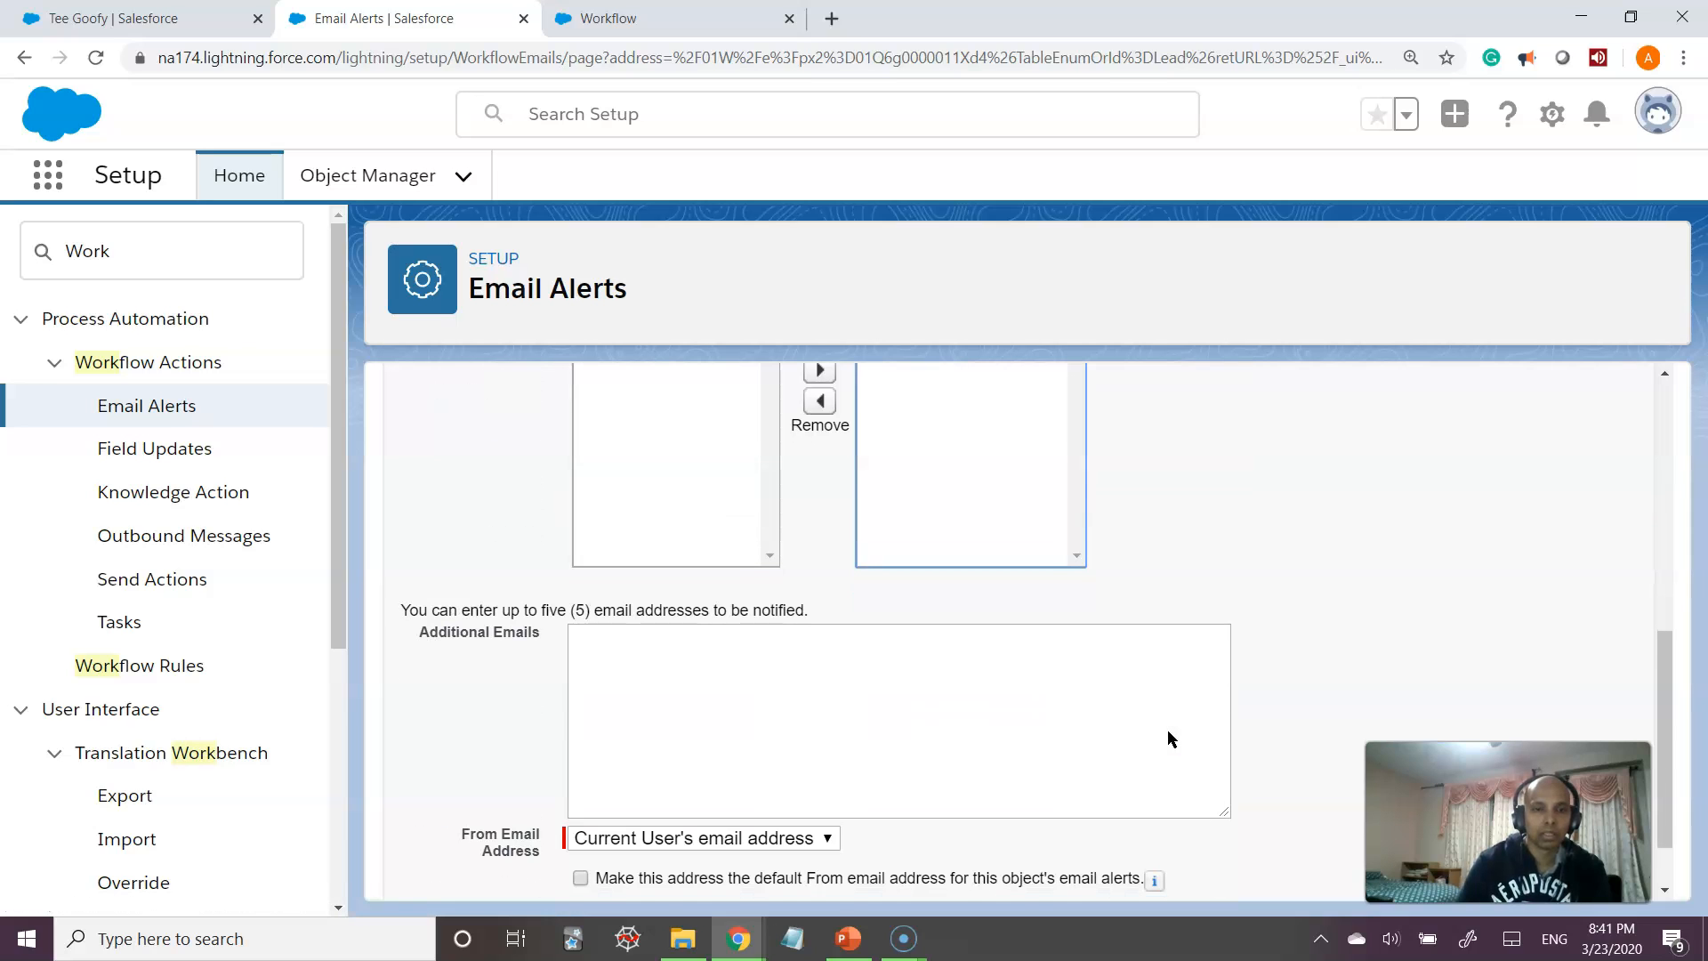
click(735, 674)
scroll(735, 674, down, 1)
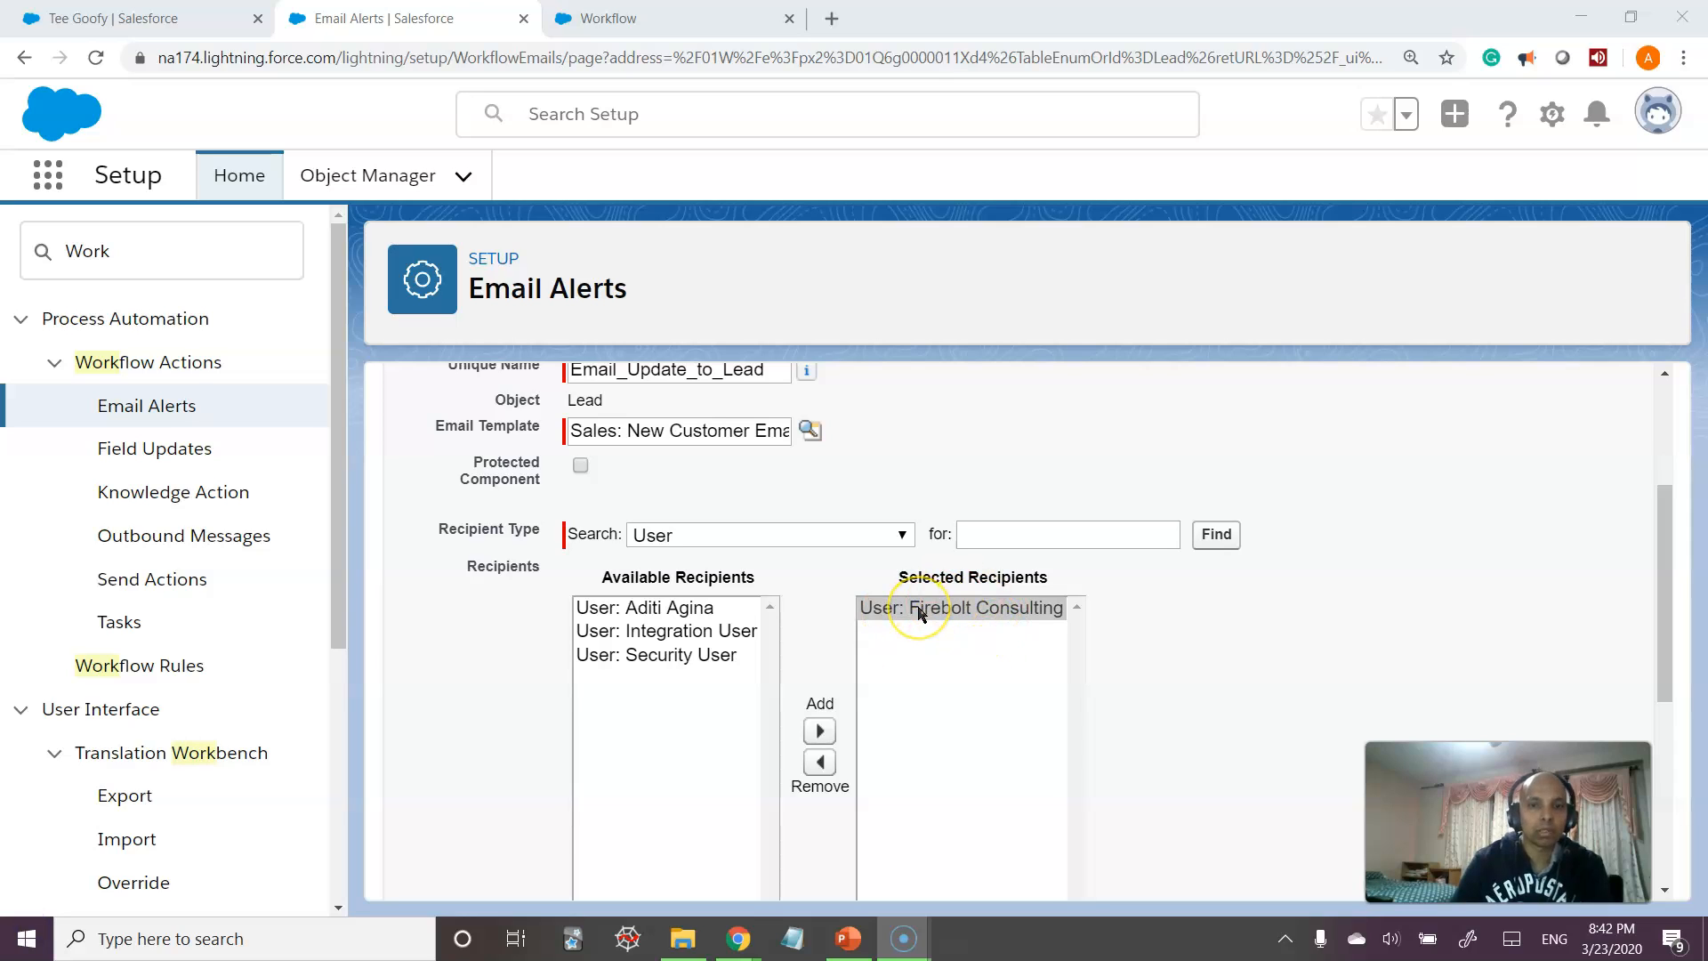
click(903, 538)
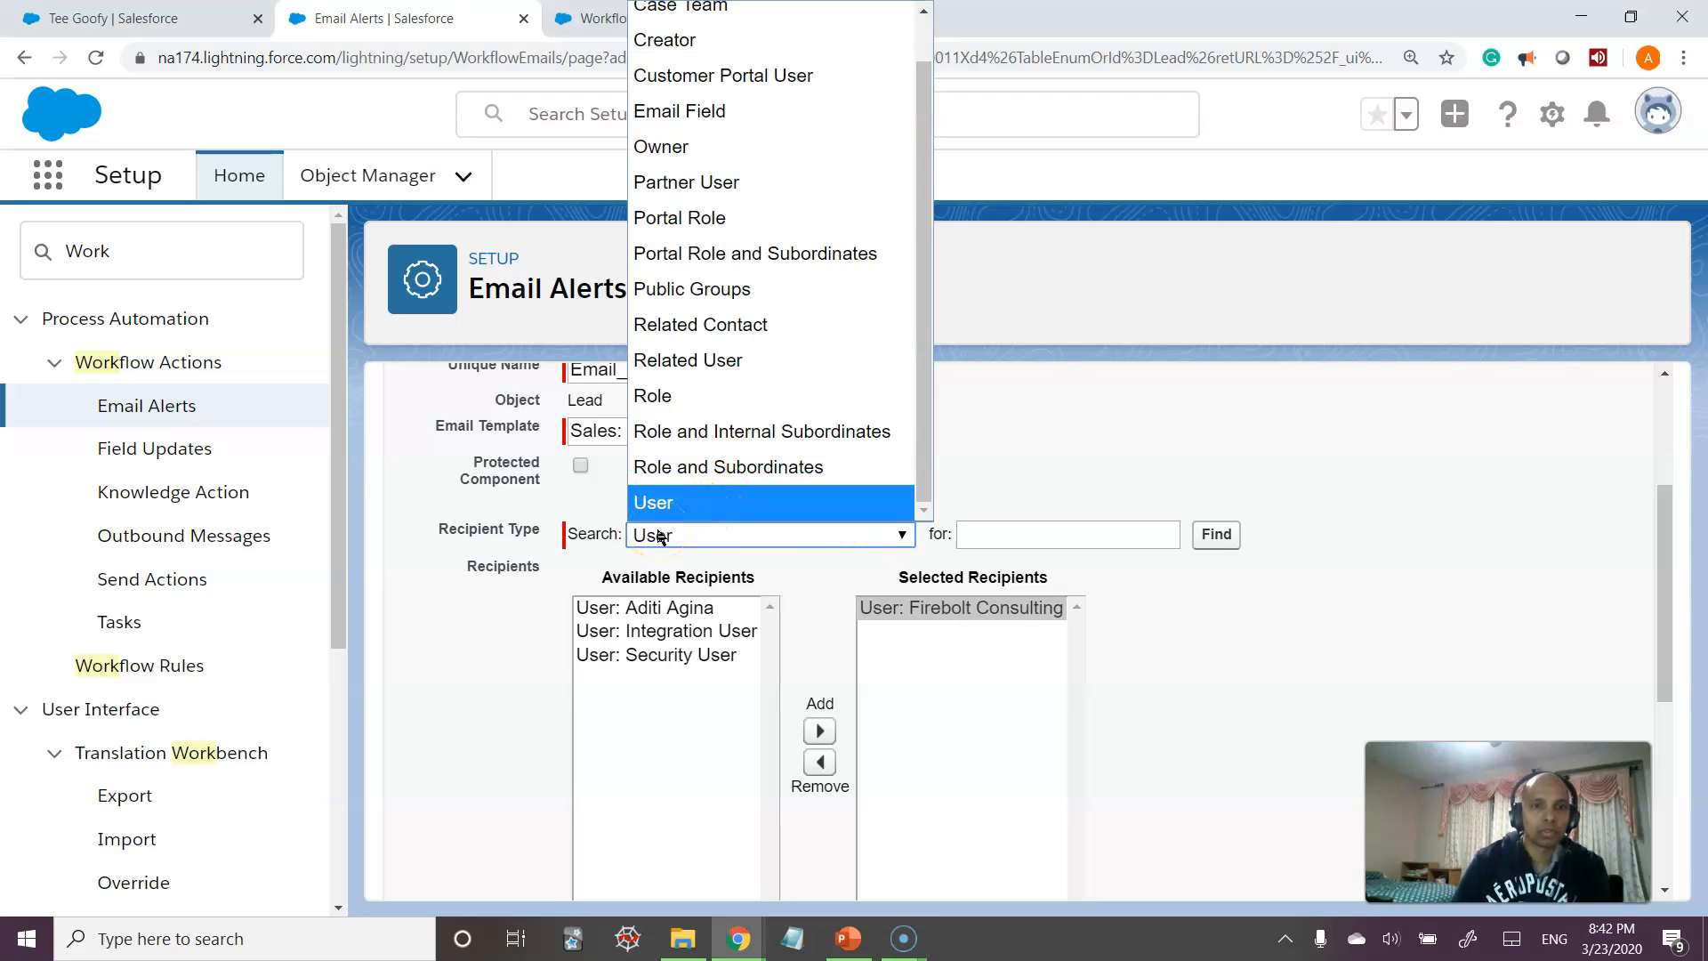
click(720, 114)
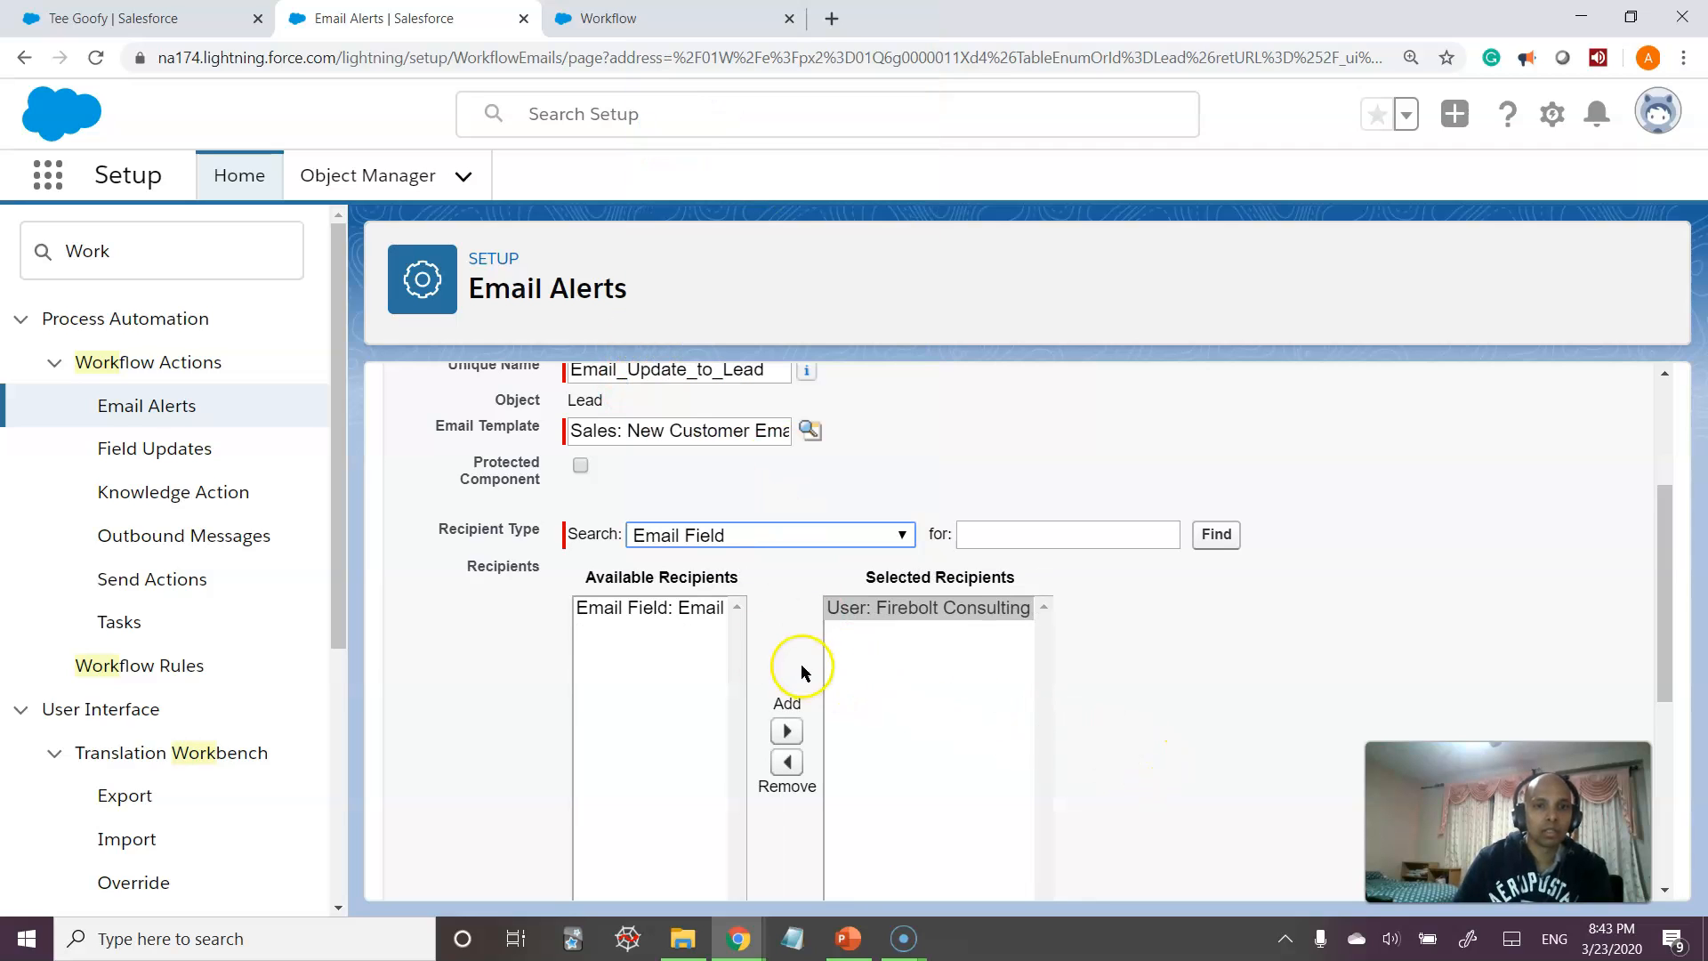
click(674, 612)
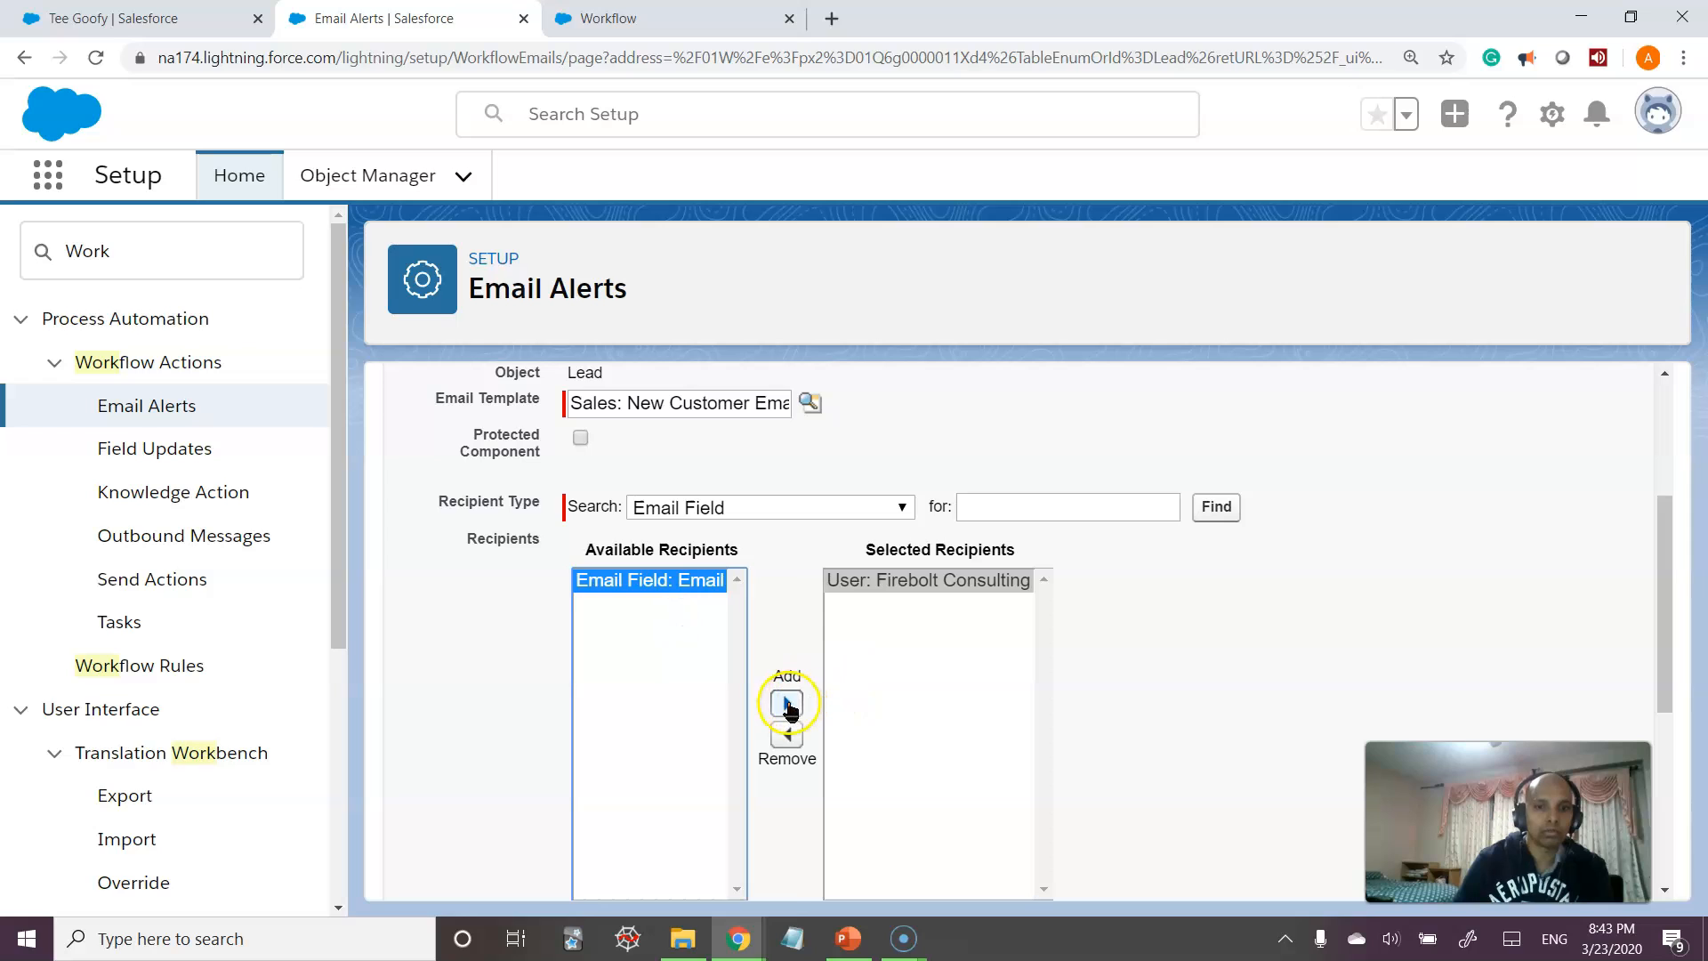
click(787, 703)
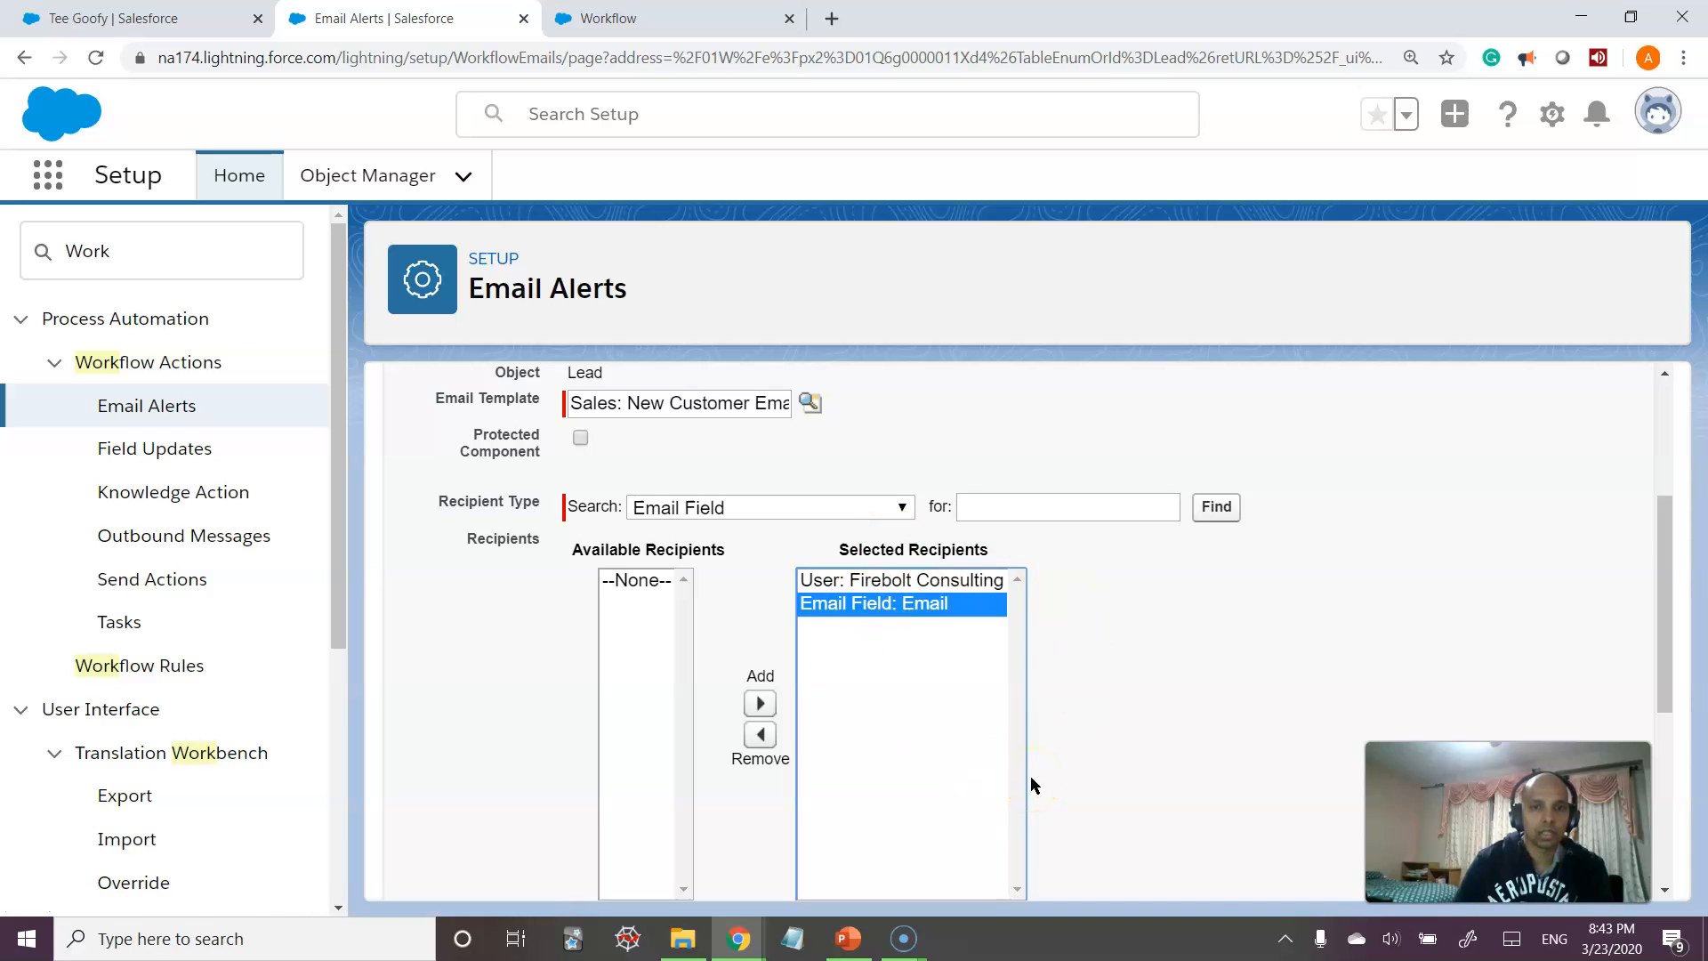
scroll(1030, 776, down, 5)
click(719, 627)
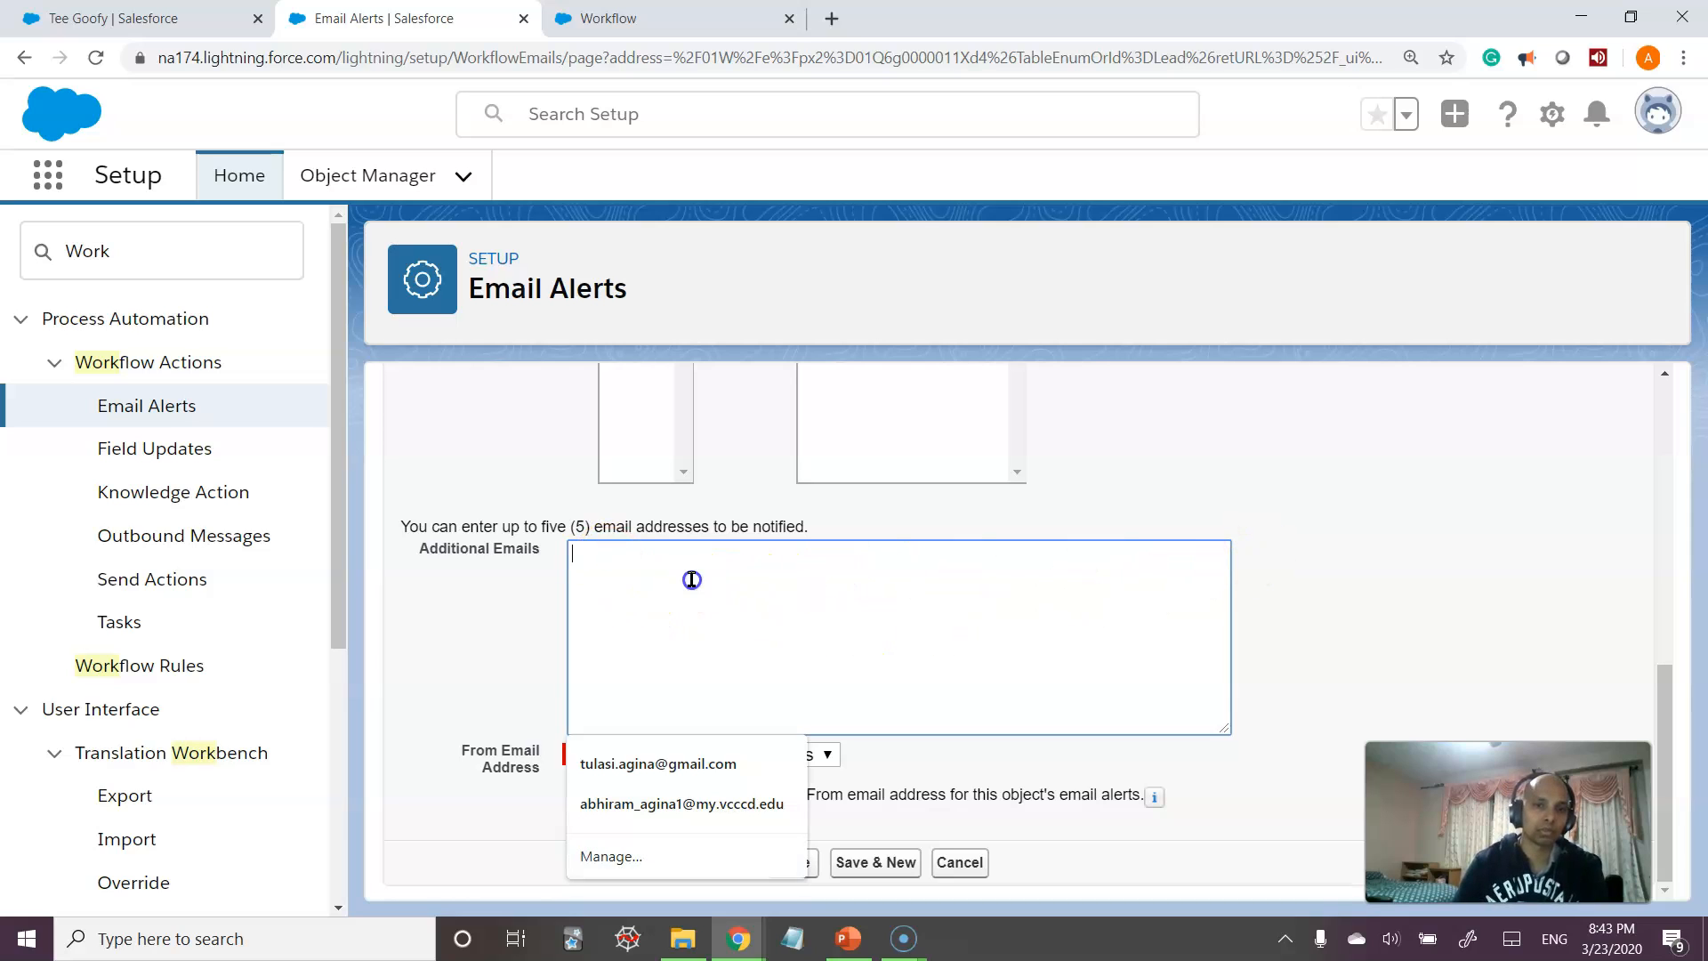
click(1319, 566)
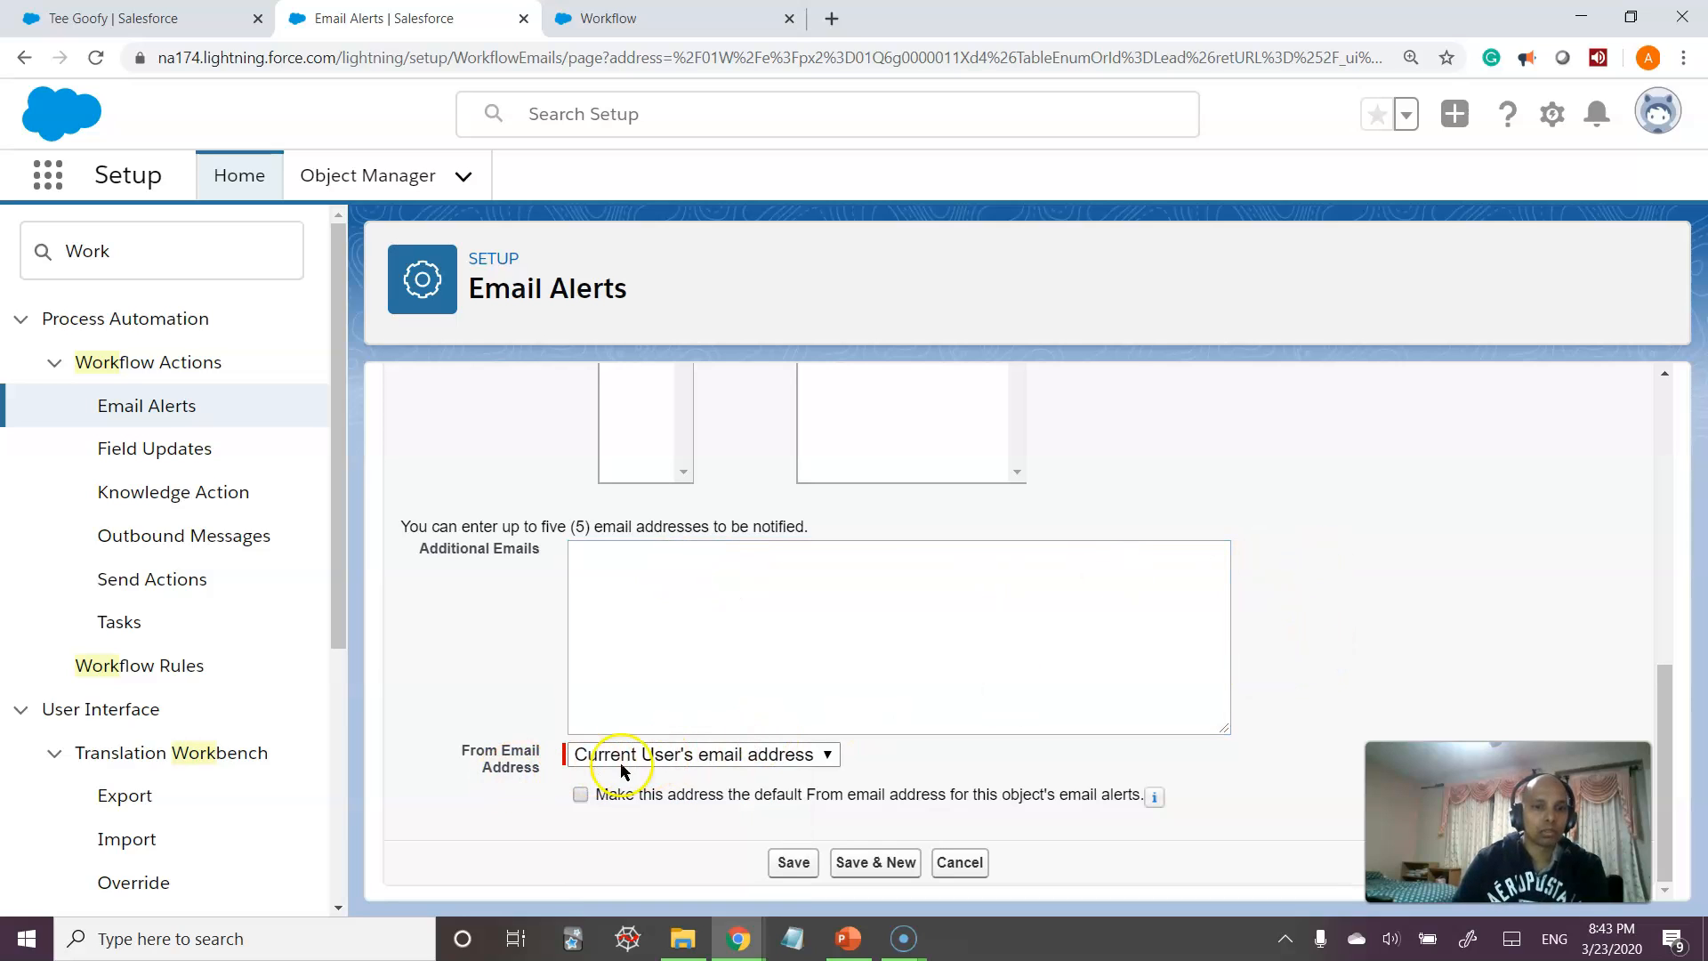
click(684, 754)
click(689, 753)
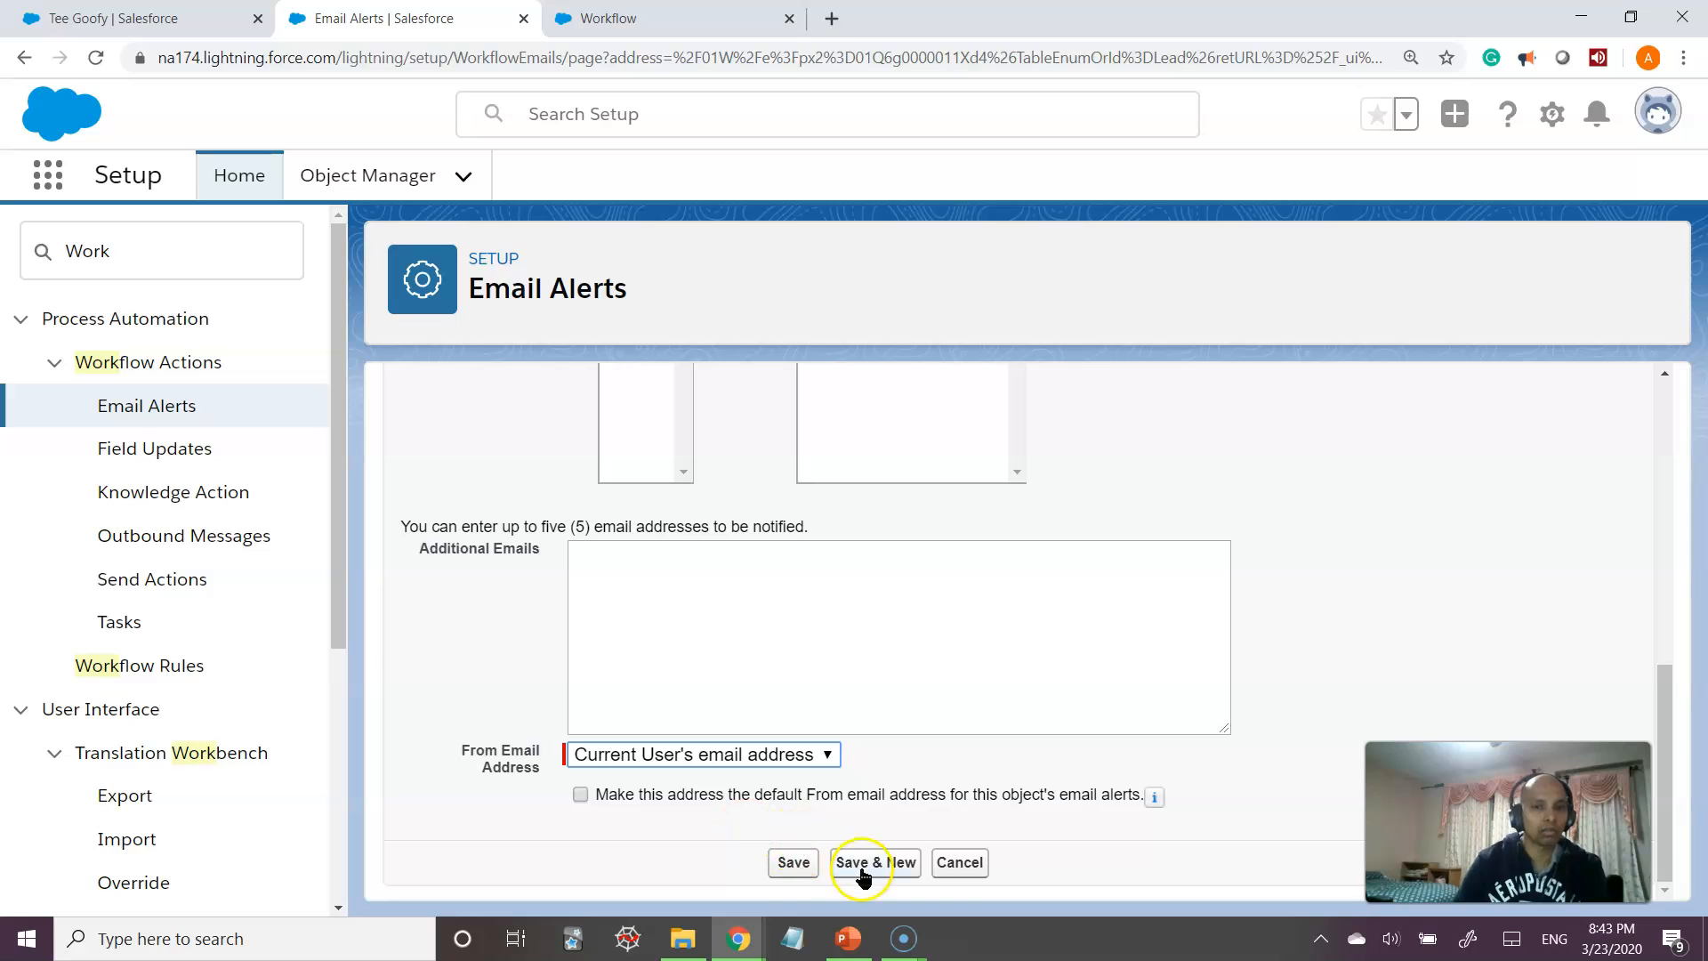
click(799, 874)
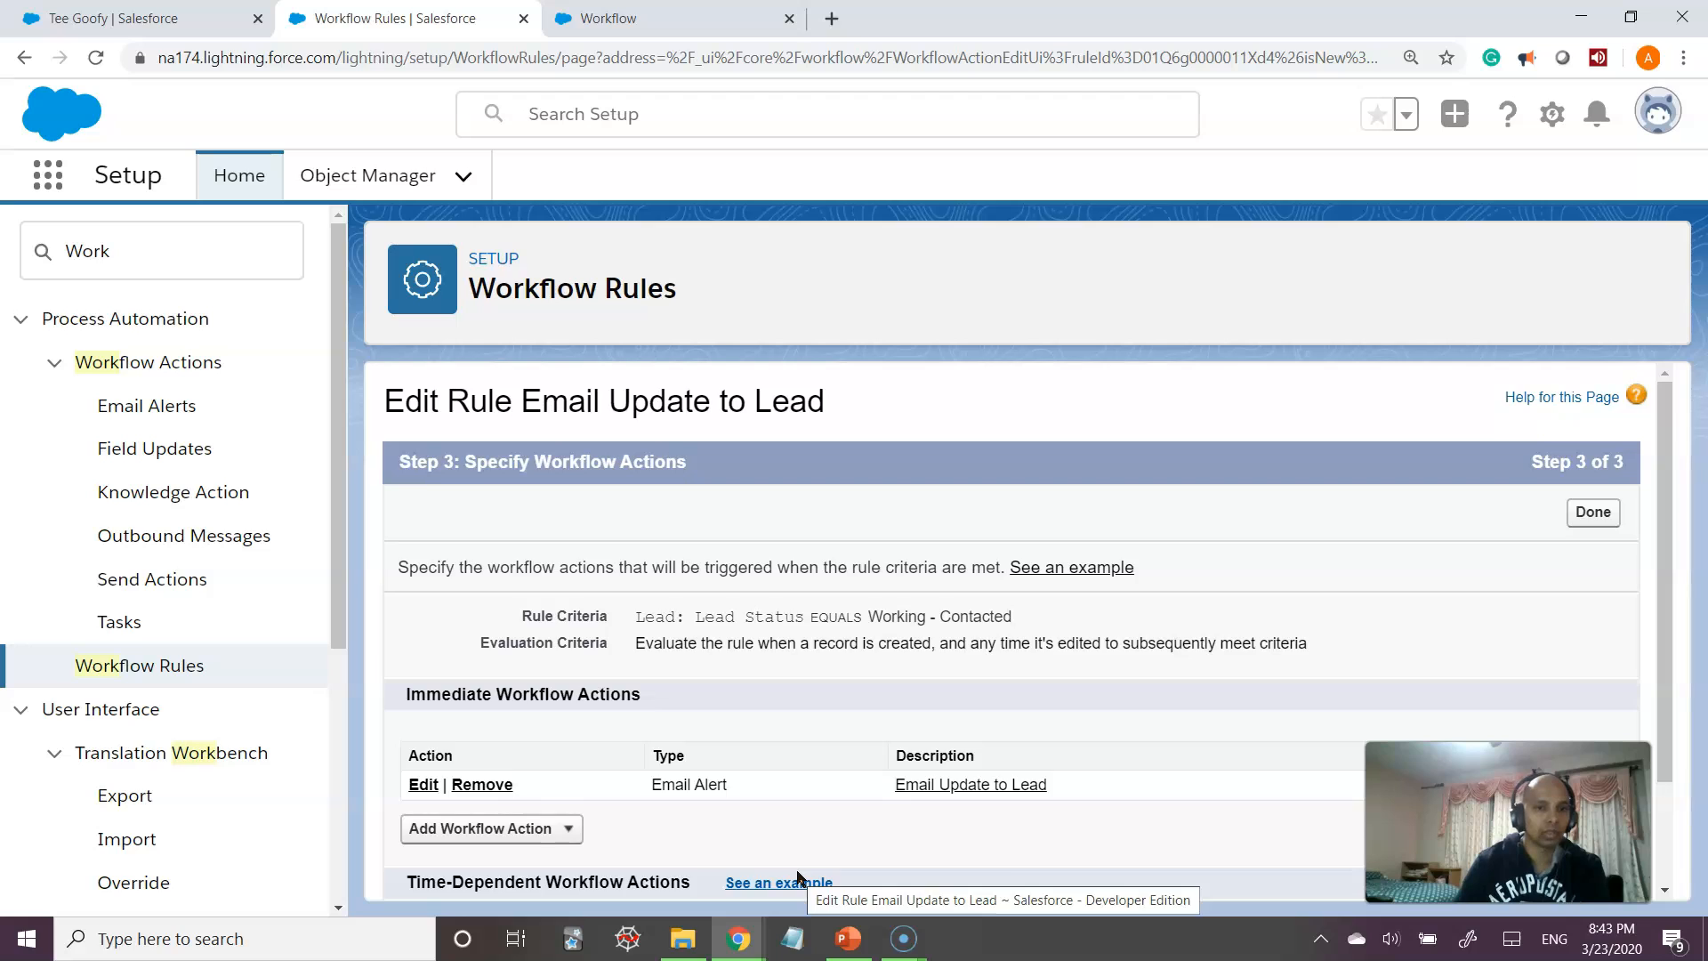
- Start a time trigger under the rule's time-dependent actions and set its delay to 1 Hours After
scroll(798, 877, down, 2)
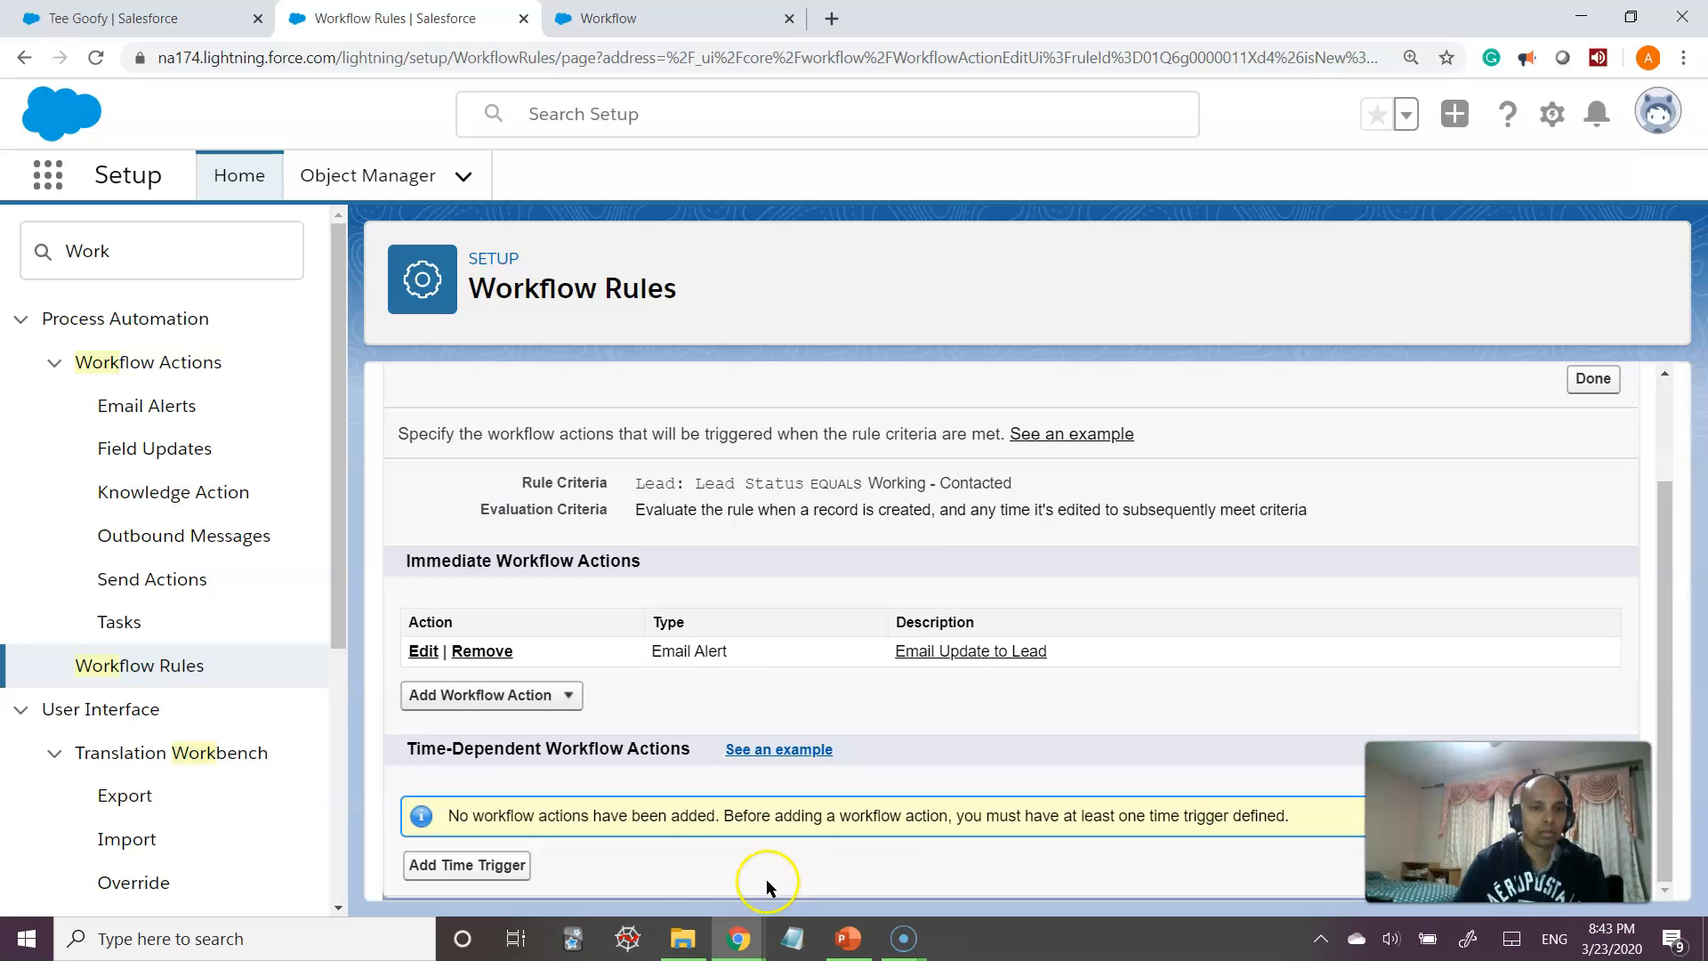
drag(443, 816, 706, 821)
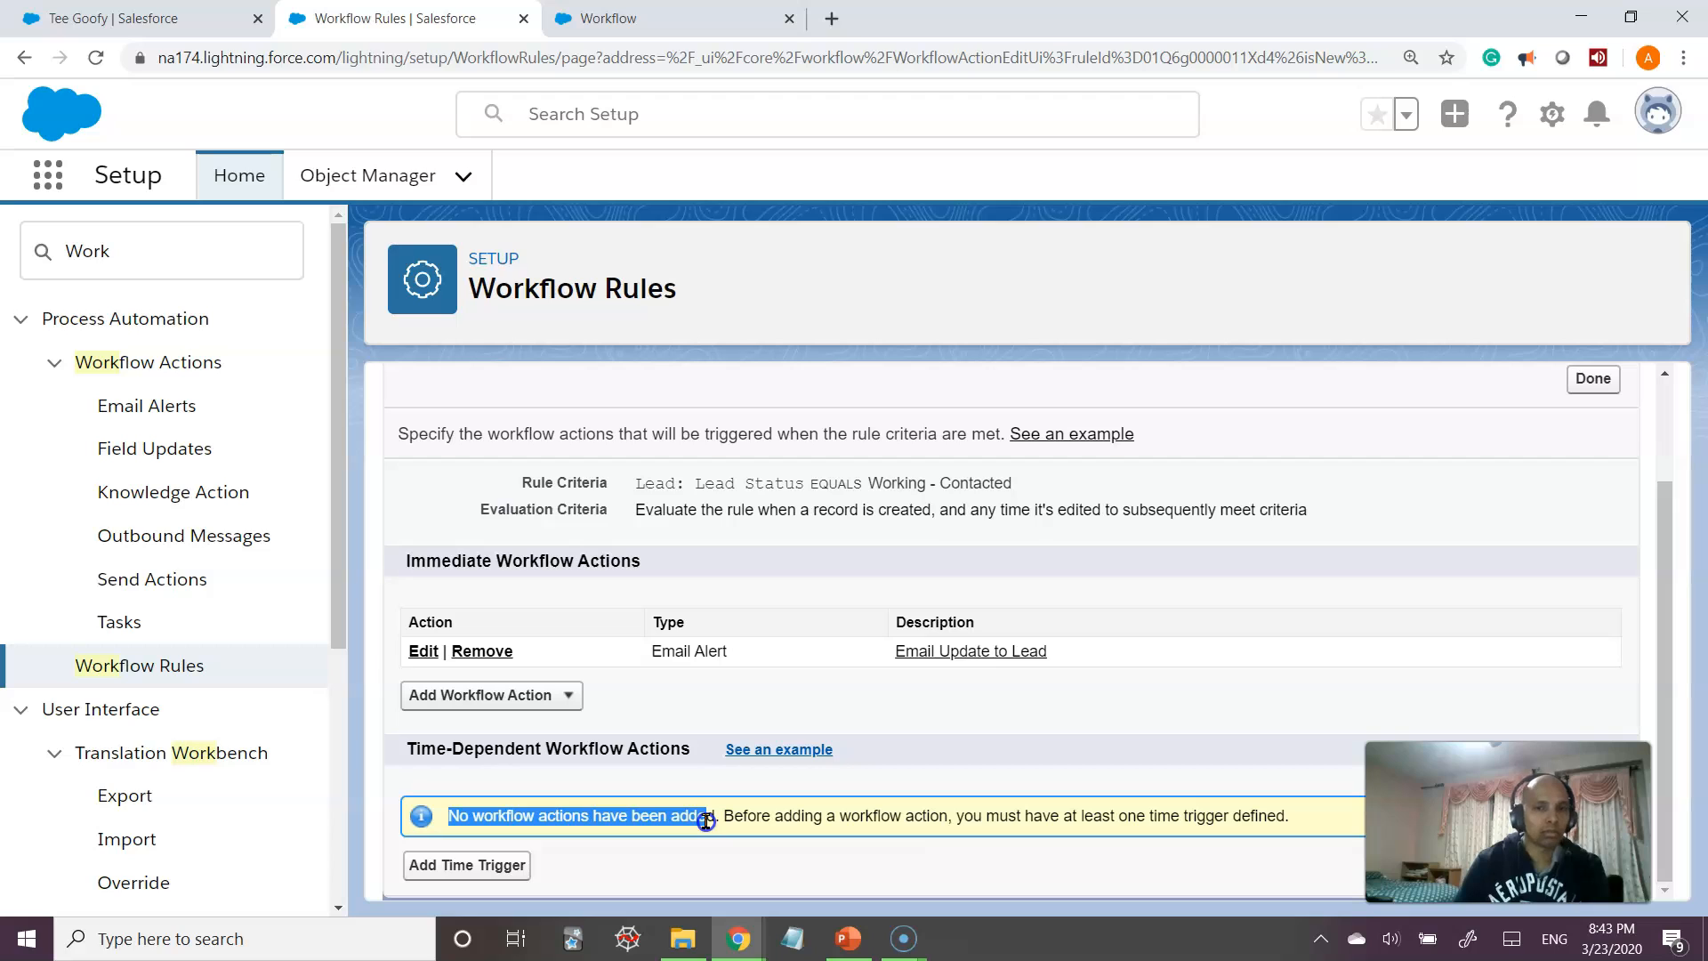
drag(706, 820, 709, 820)
click(490, 868)
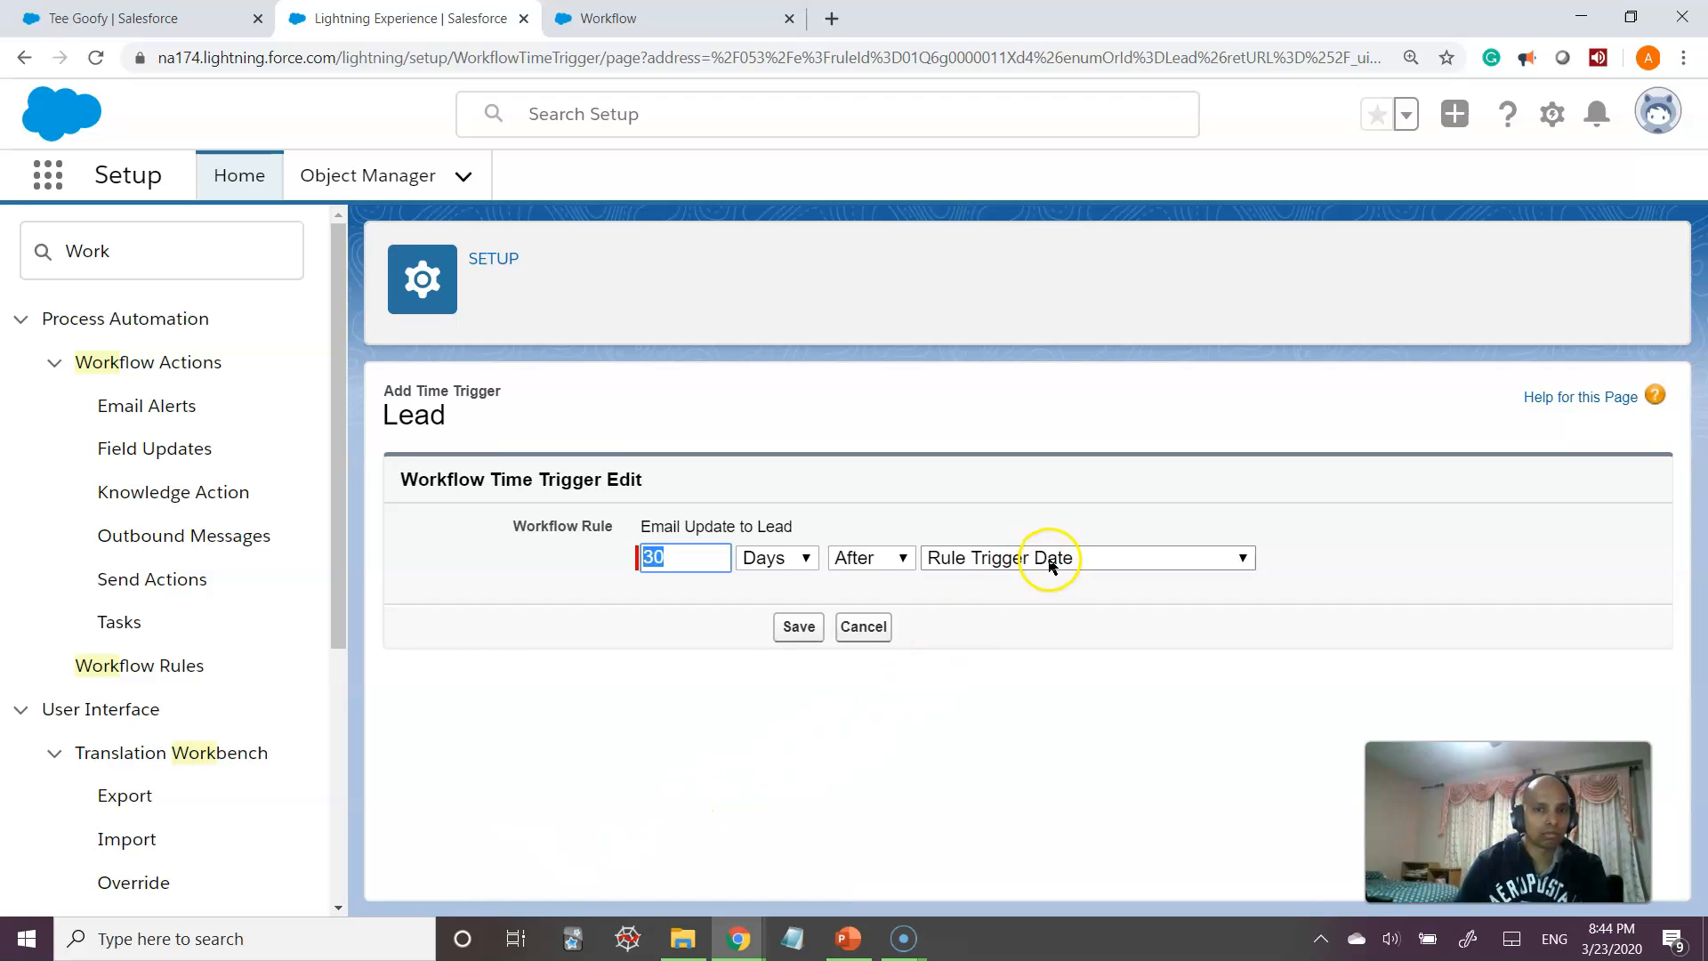
click(765, 572)
click(767, 587)
text(1)
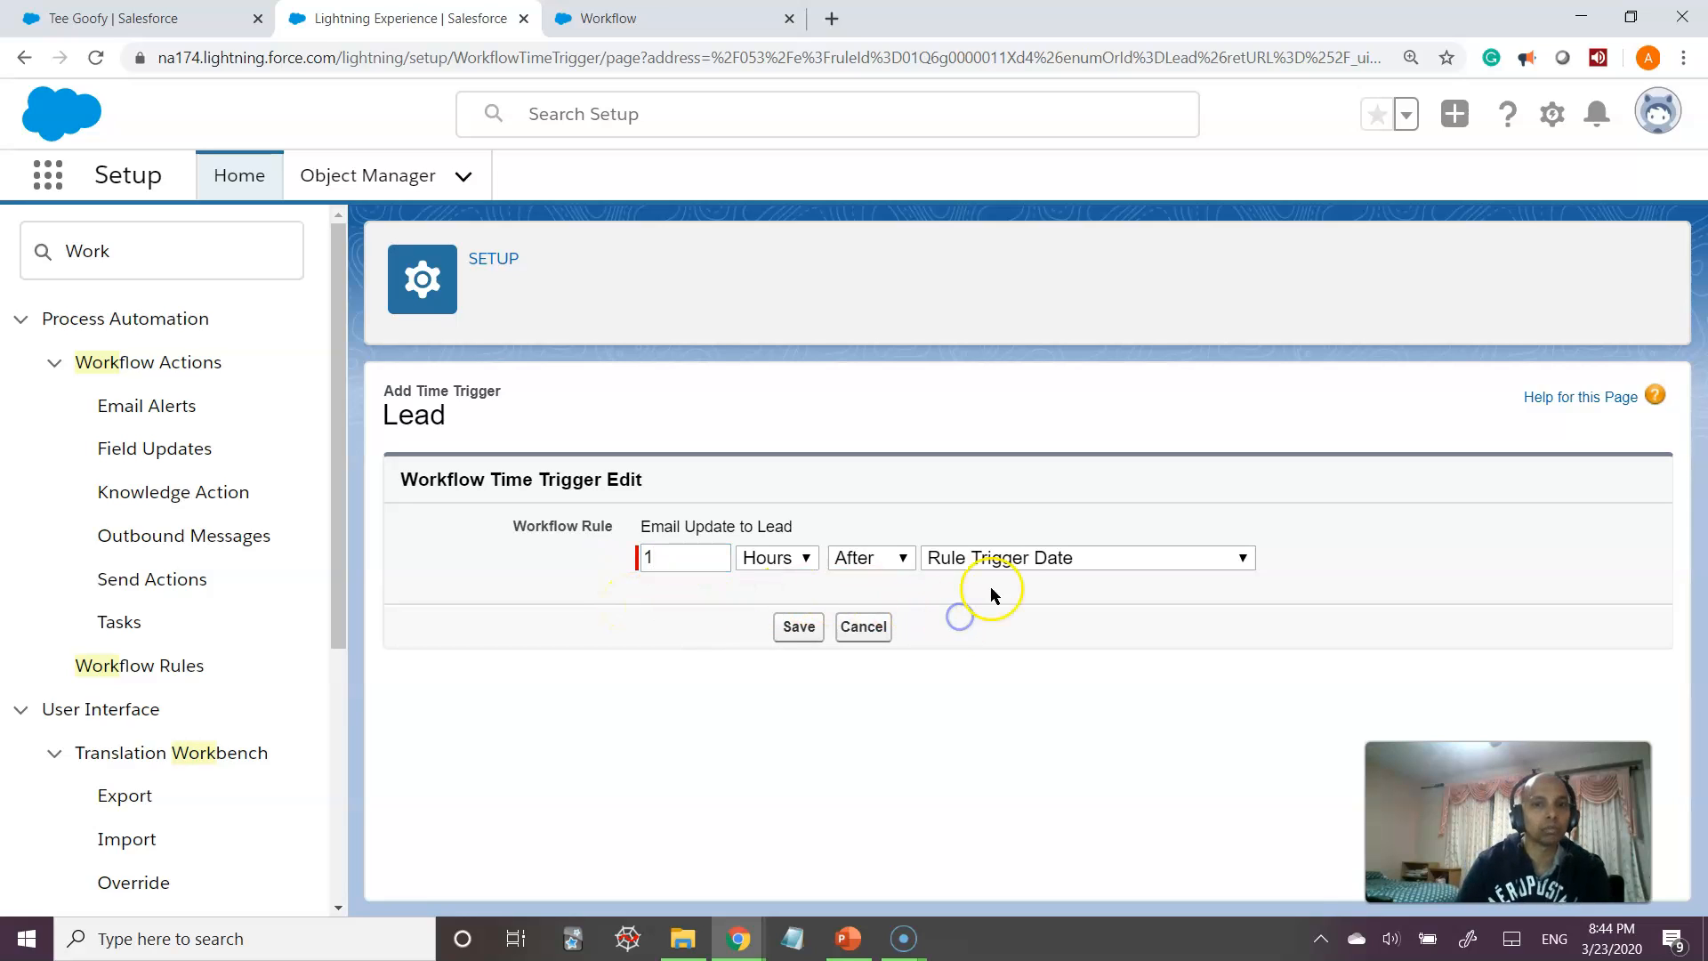
- Review the reference date options, keep Rule Trigger Date, and save the time trigger
click(1012, 560)
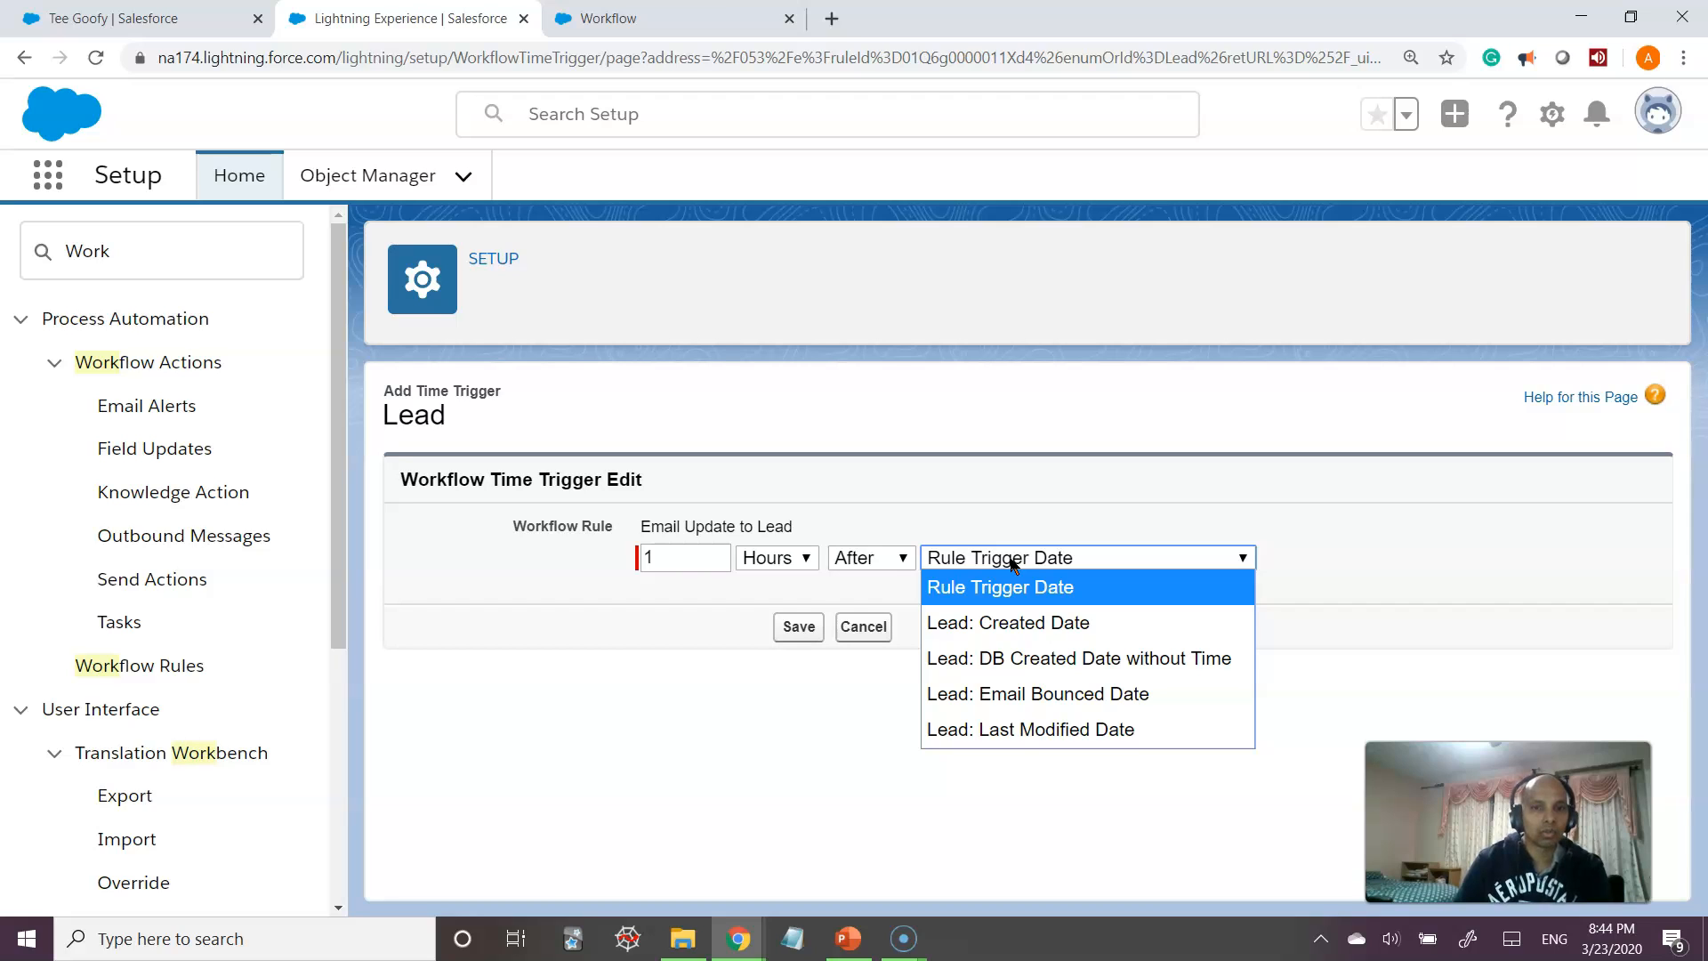
click(699, 633)
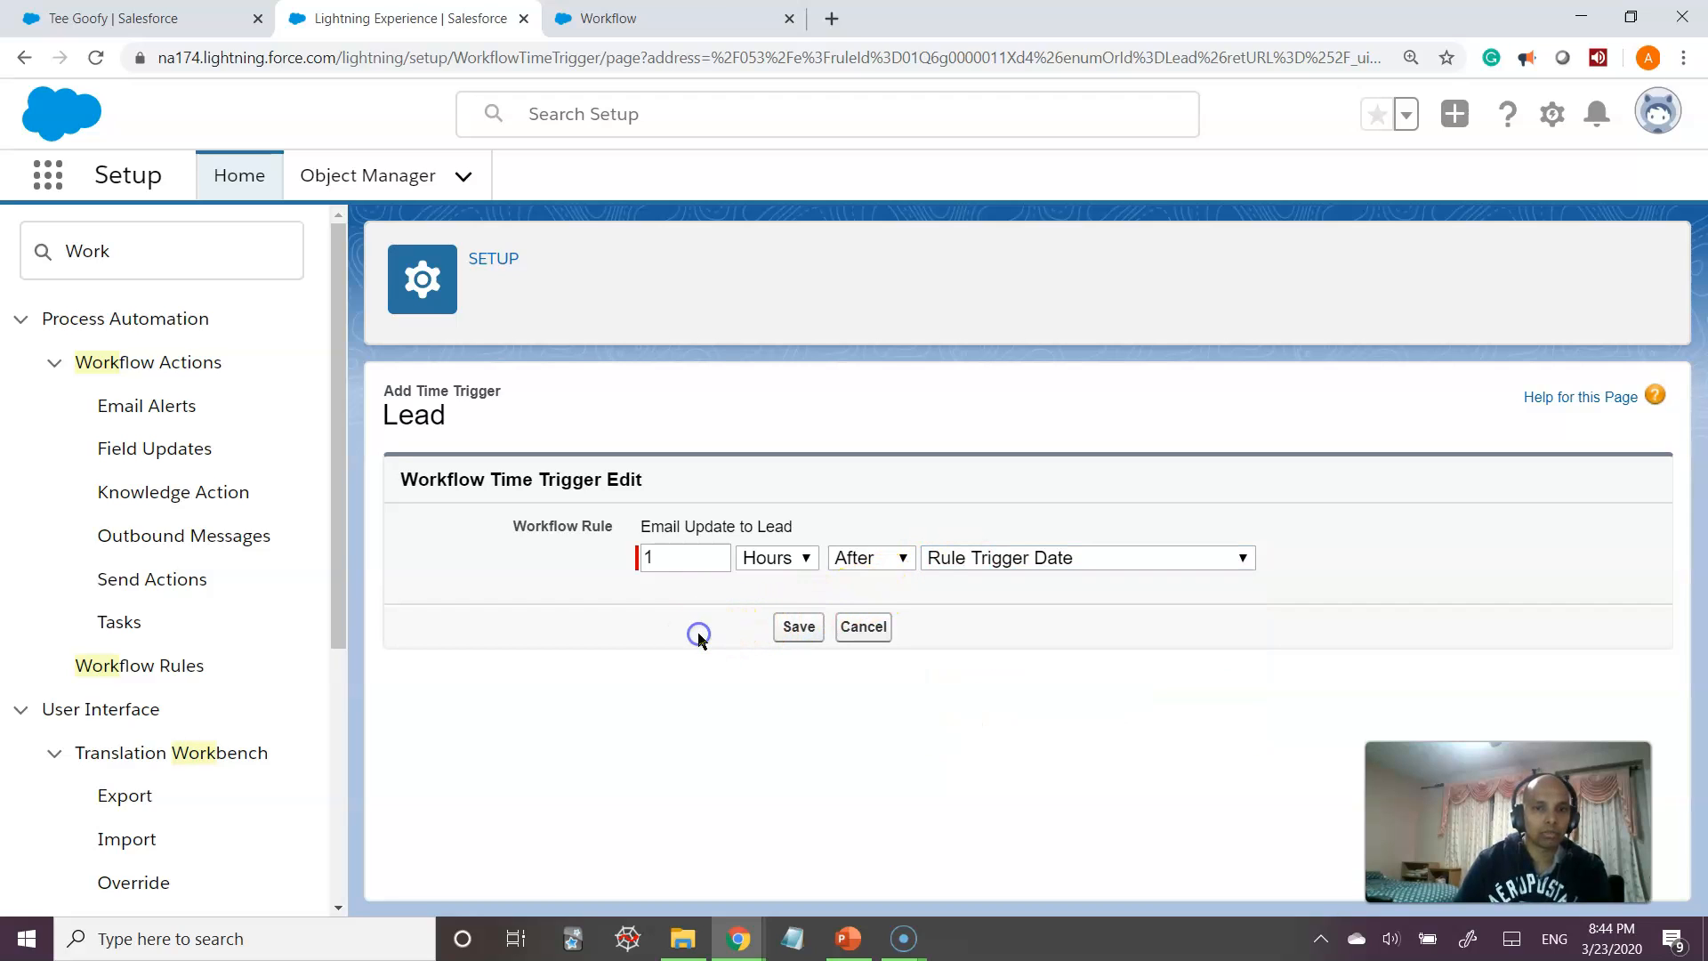
click(957, 558)
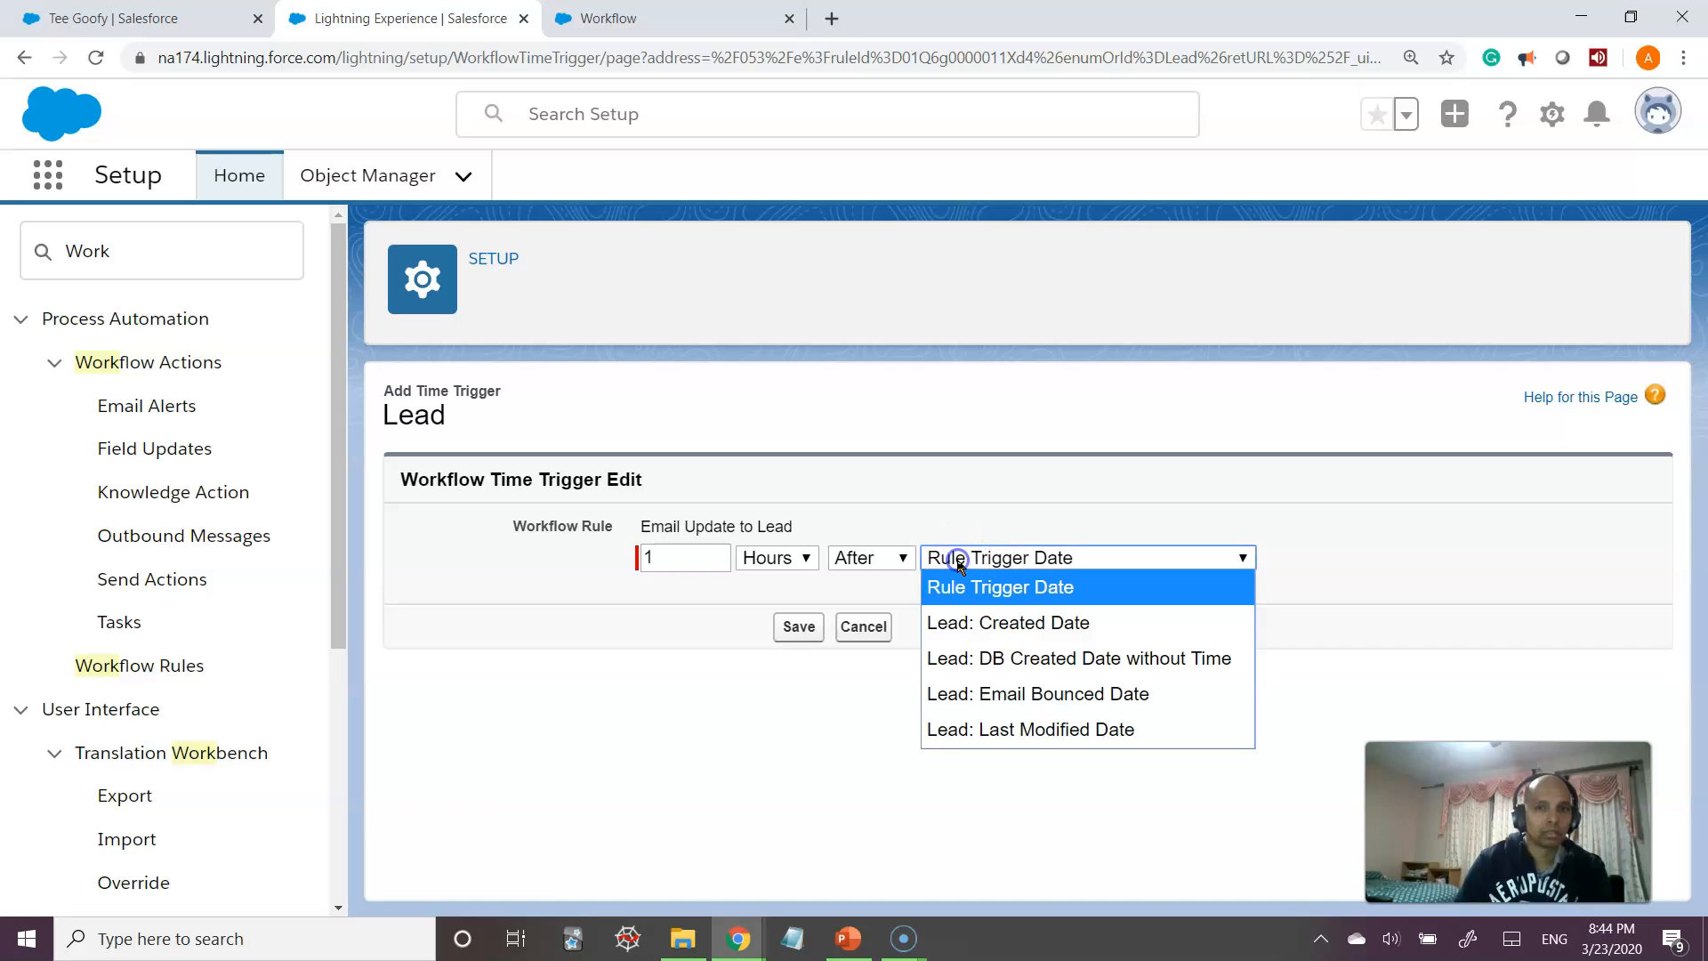
click(786, 594)
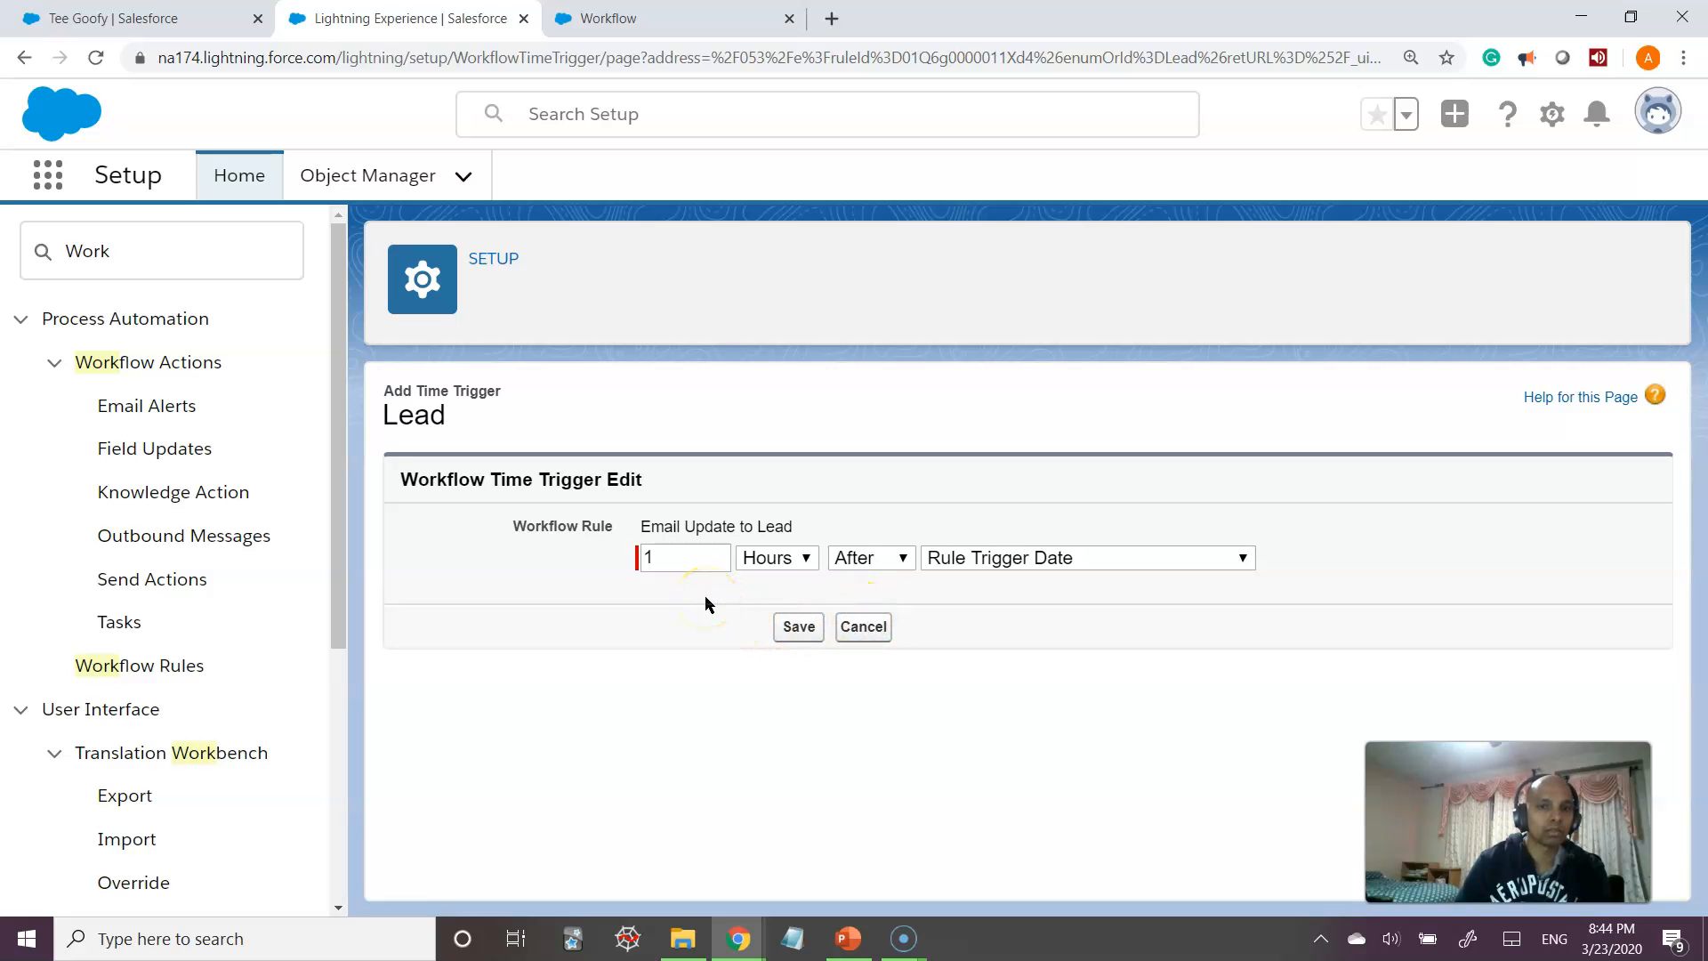
click(801, 627)
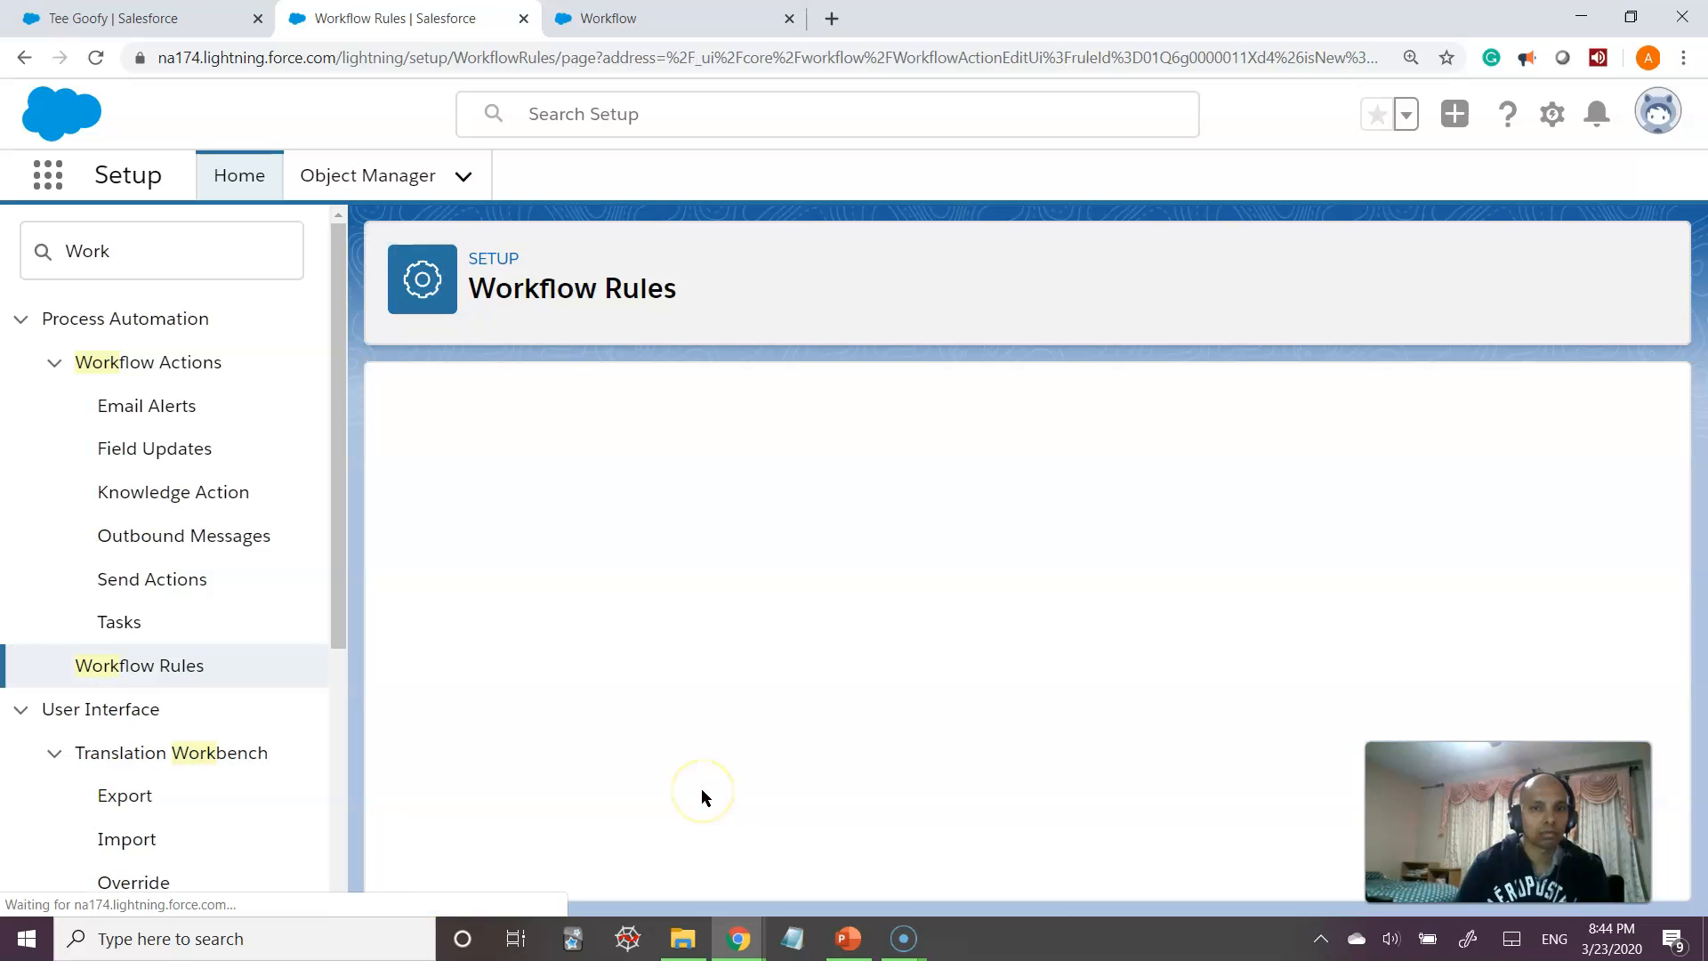
- Review the immediate and time-dependent actions and finish the workflow action setup to reach the rule's detail page
scroll(712, 783, down, 3)
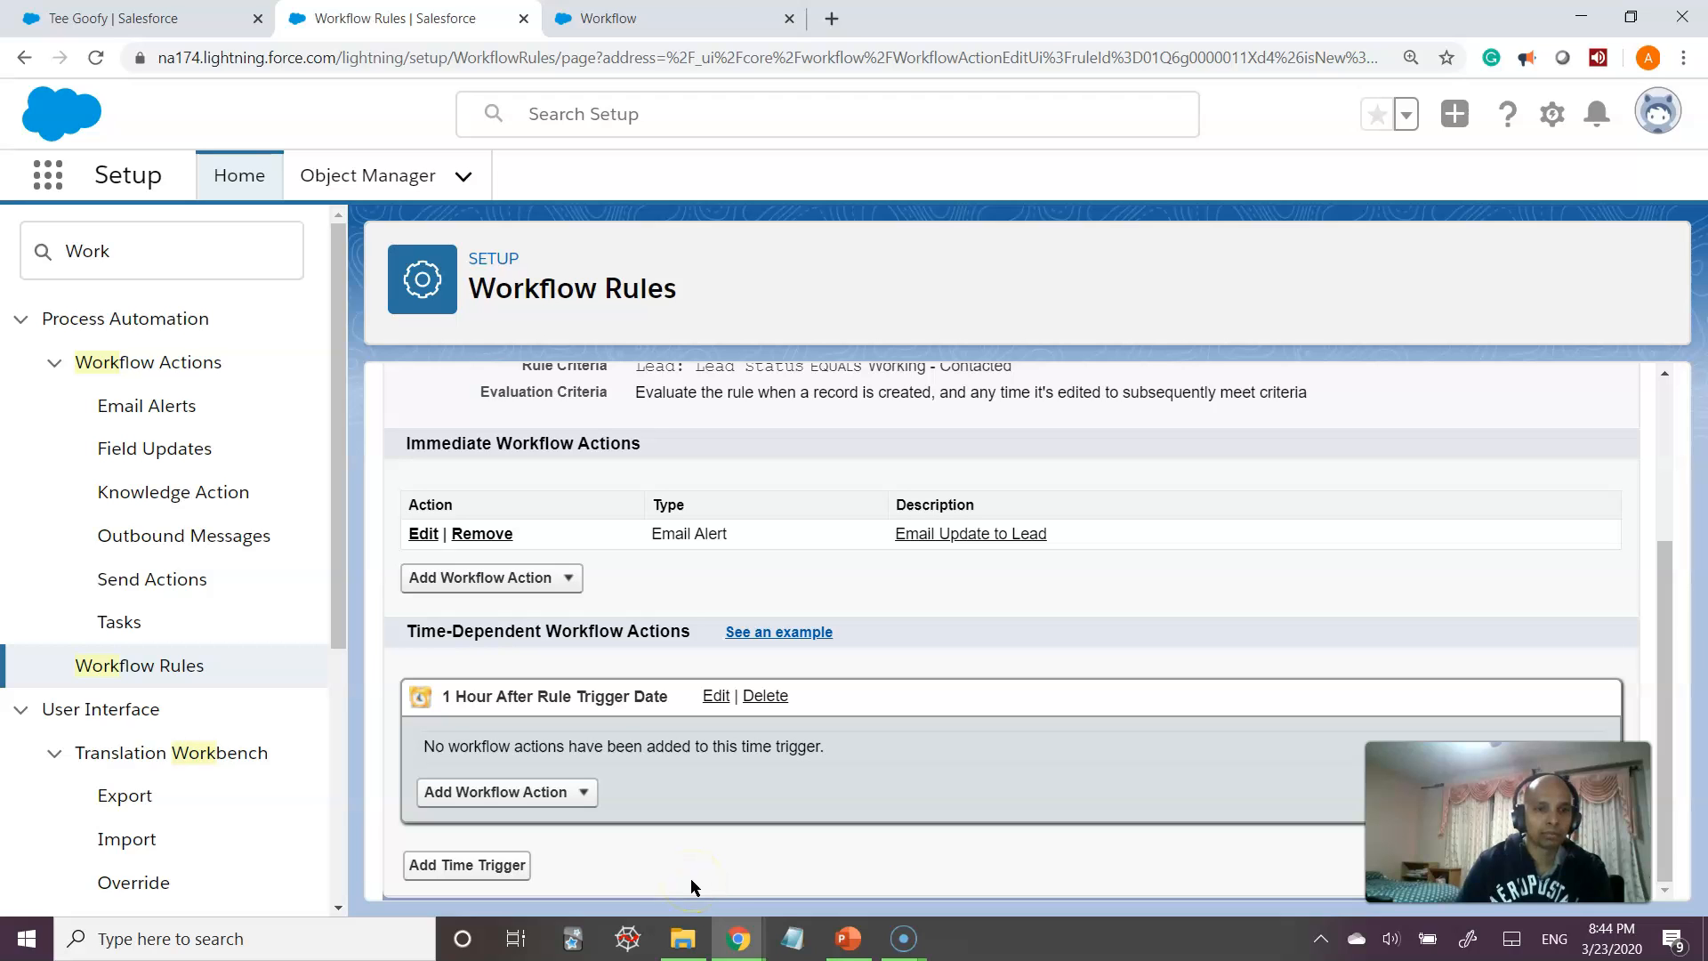
scroll(1139, 792, up, 1)
scroll(1141, 794, down, 1)
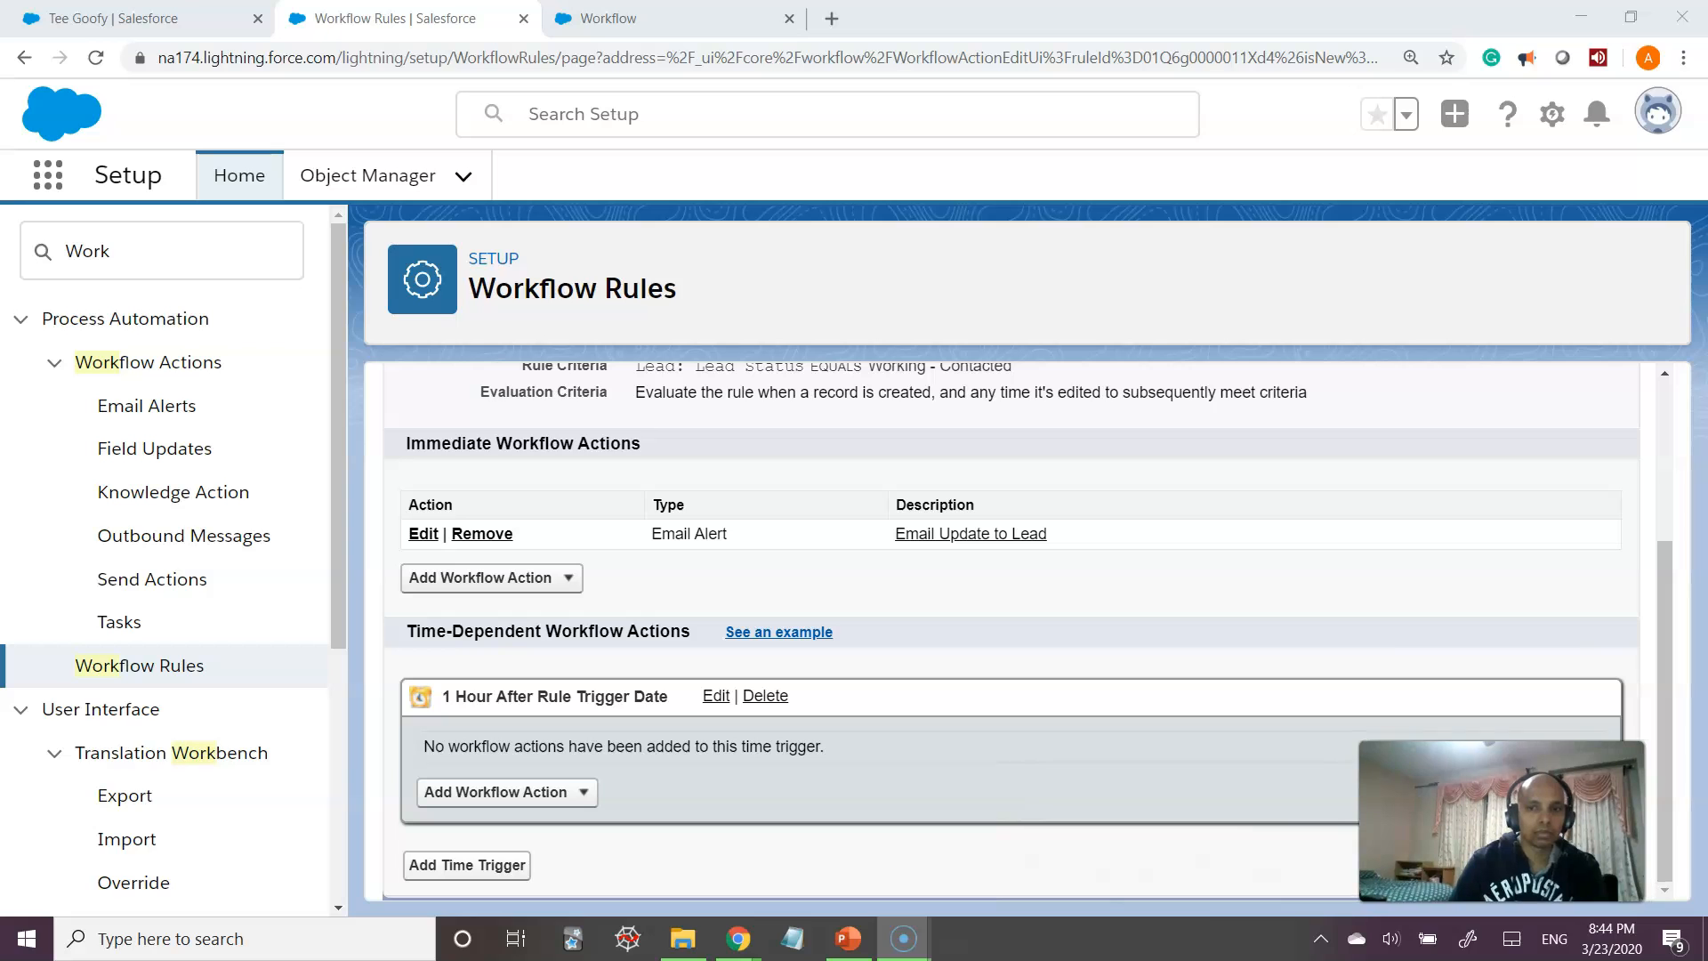
scroll(1208, 758, up, 2)
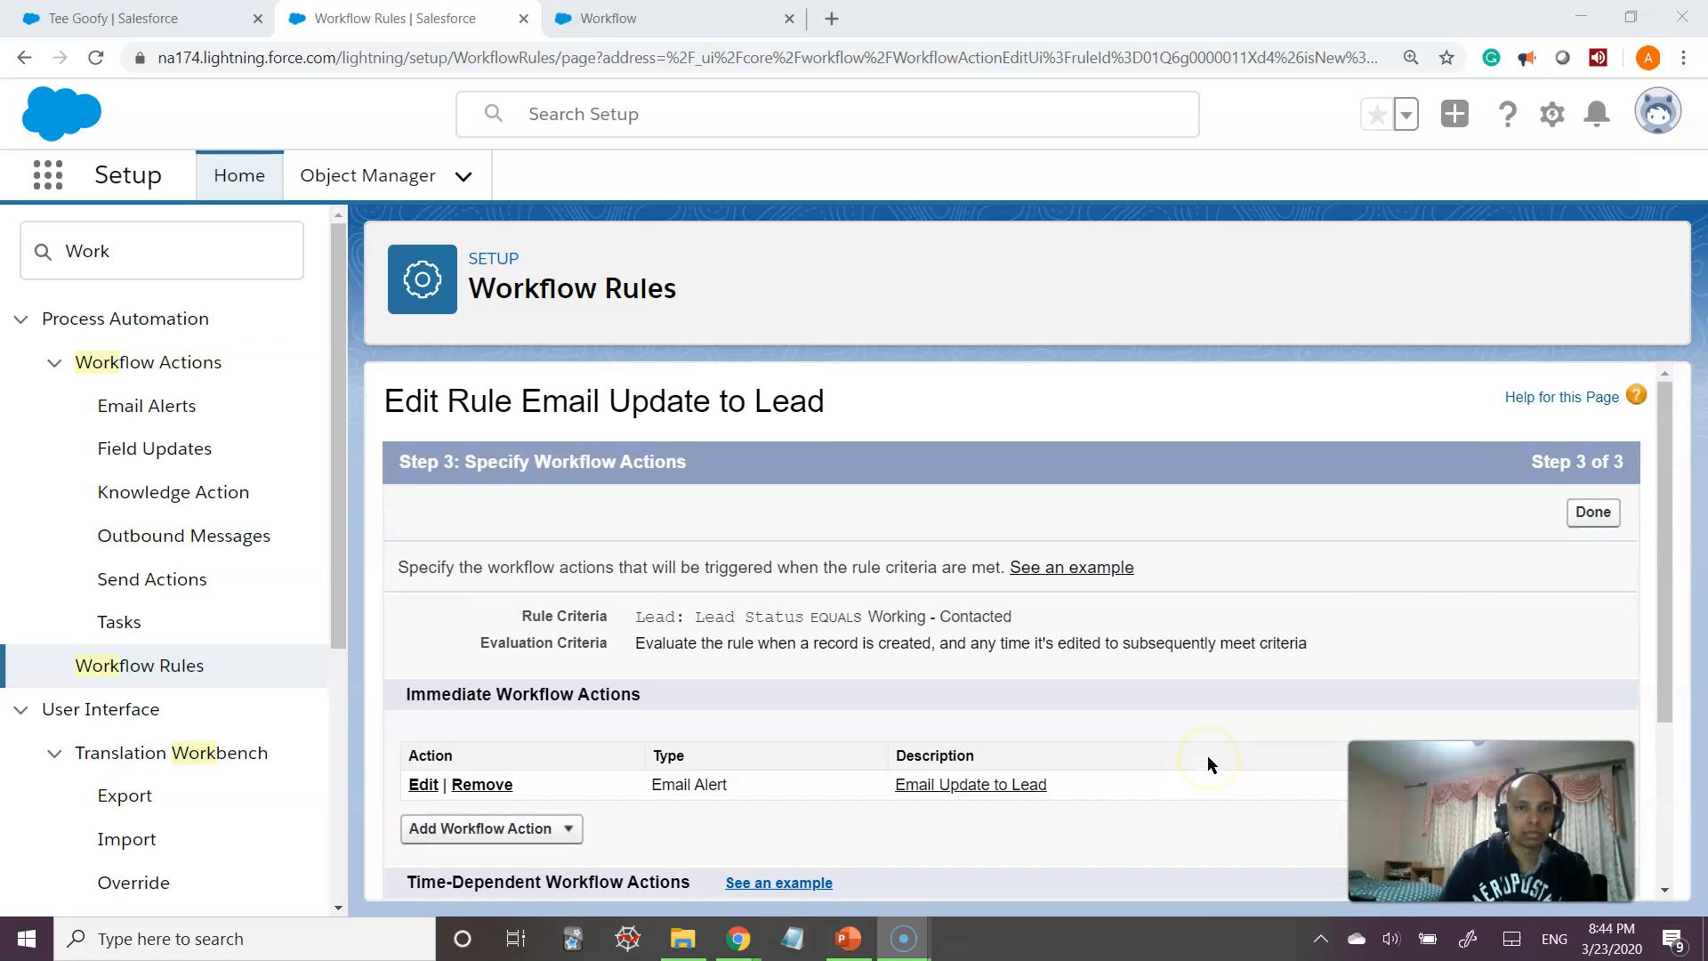
click(1592, 513)
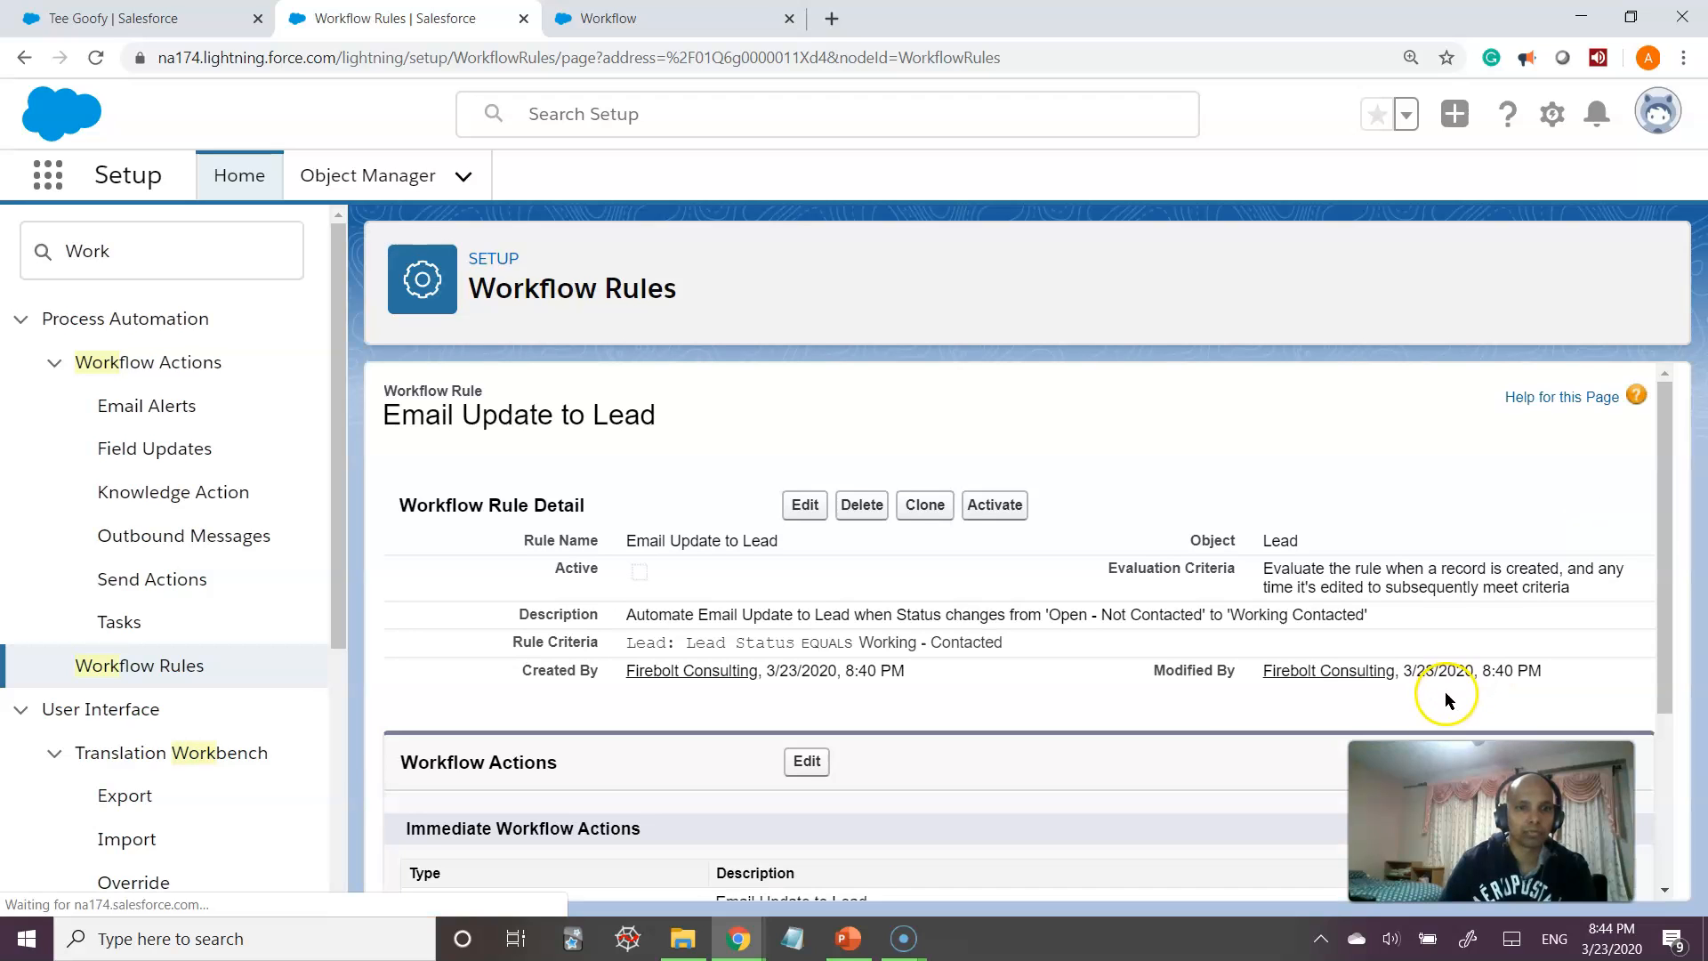
click(42, 936)
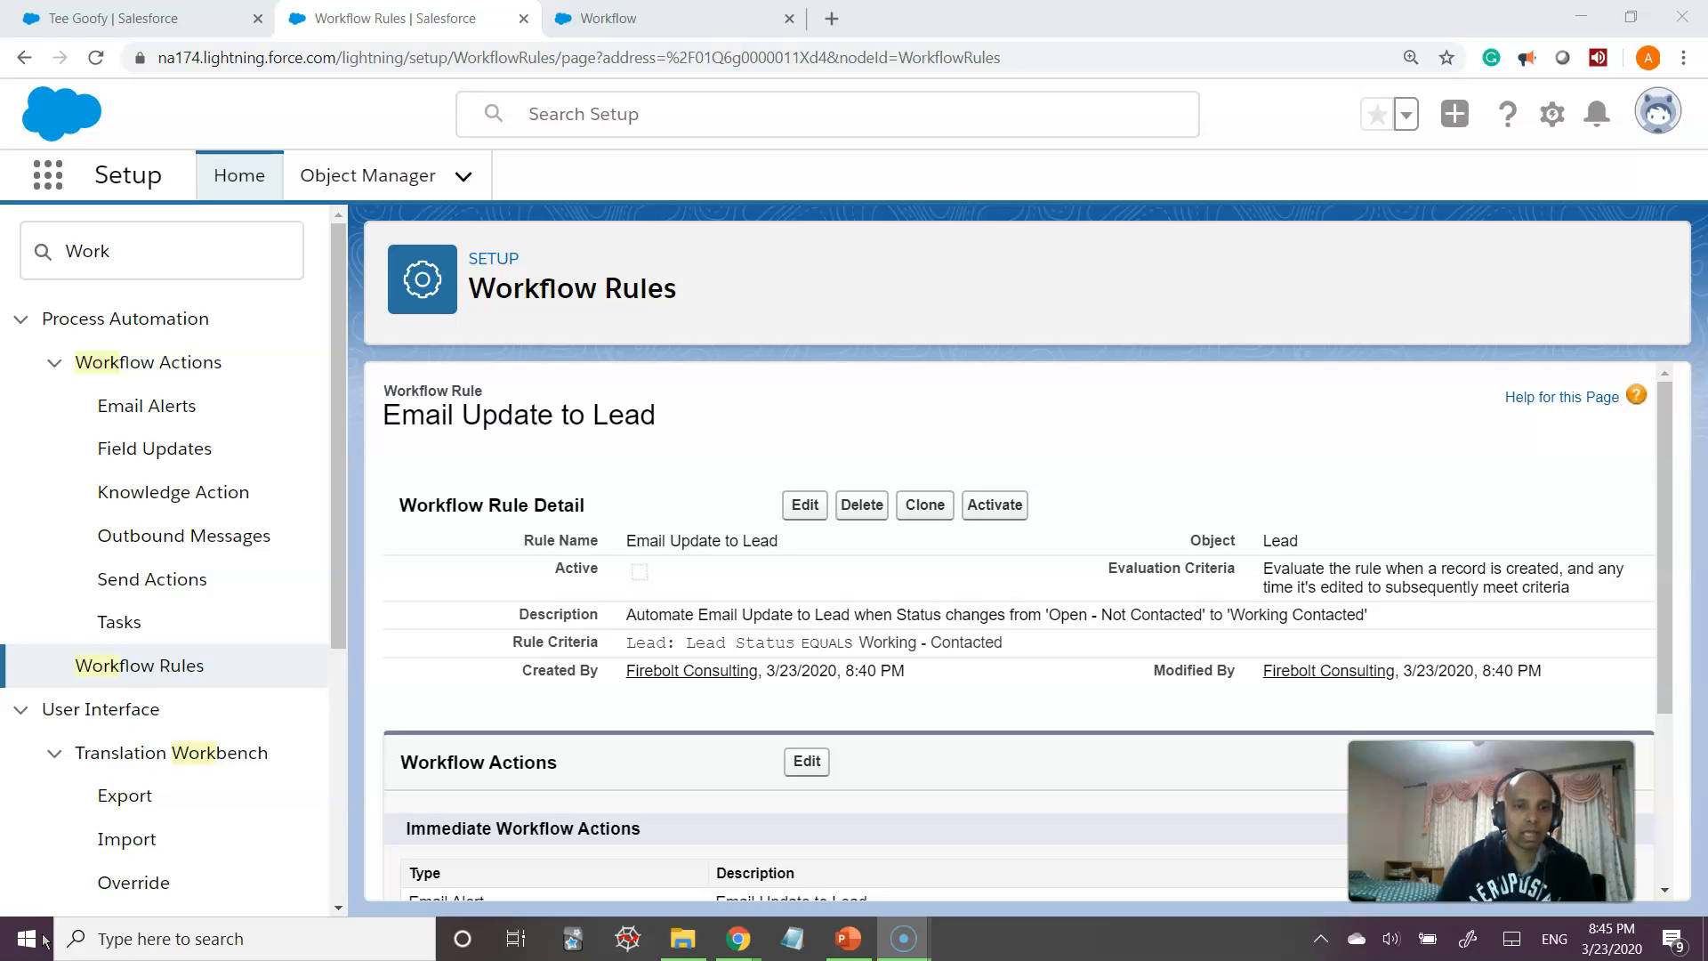
- Activate the Email Update to Lead workflow rule and continue to the settings for the required default workflow user
click(49, 937)
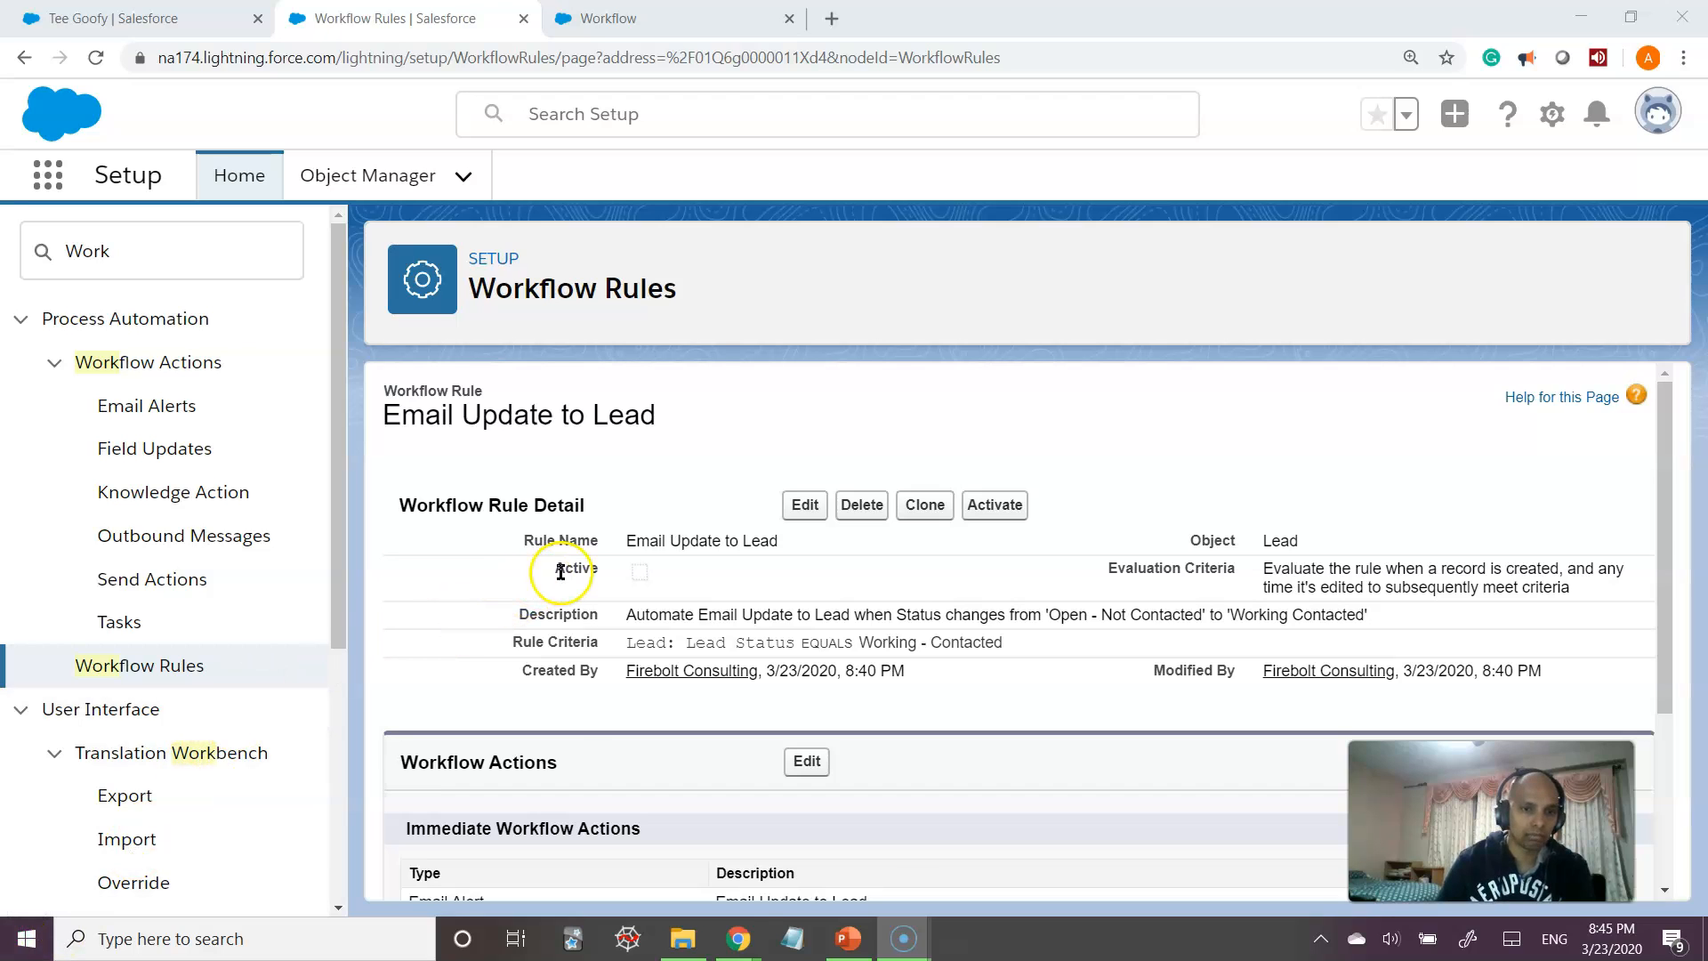
drag(566, 569, 604, 578)
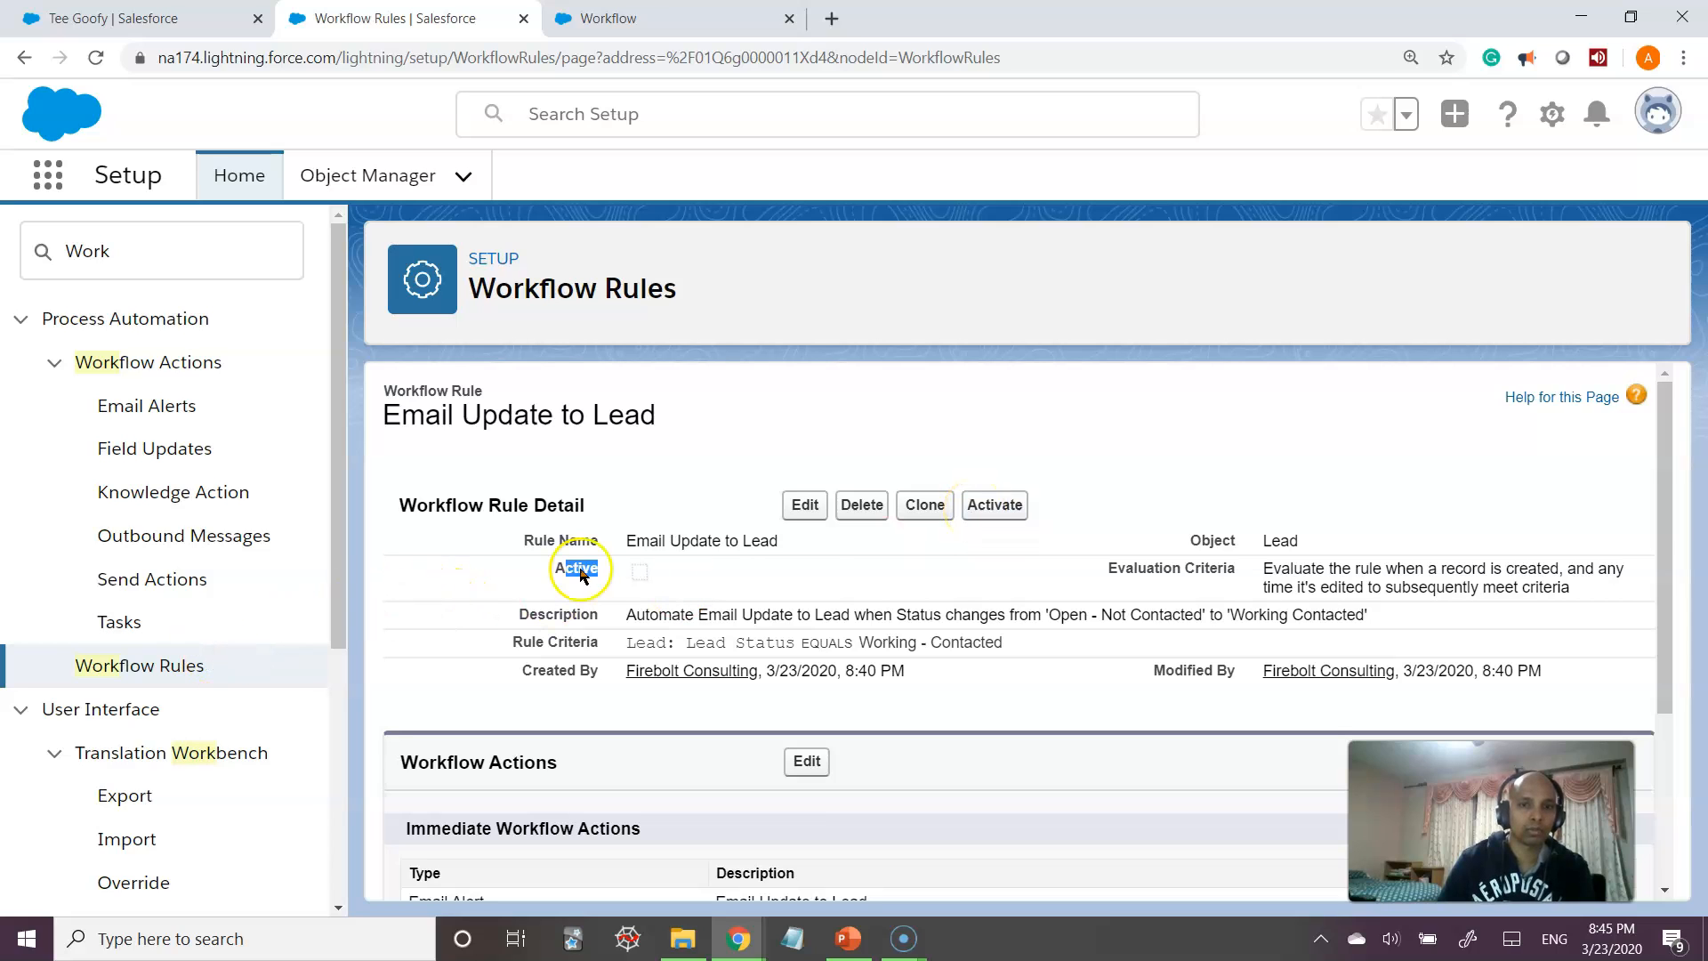
click(996, 507)
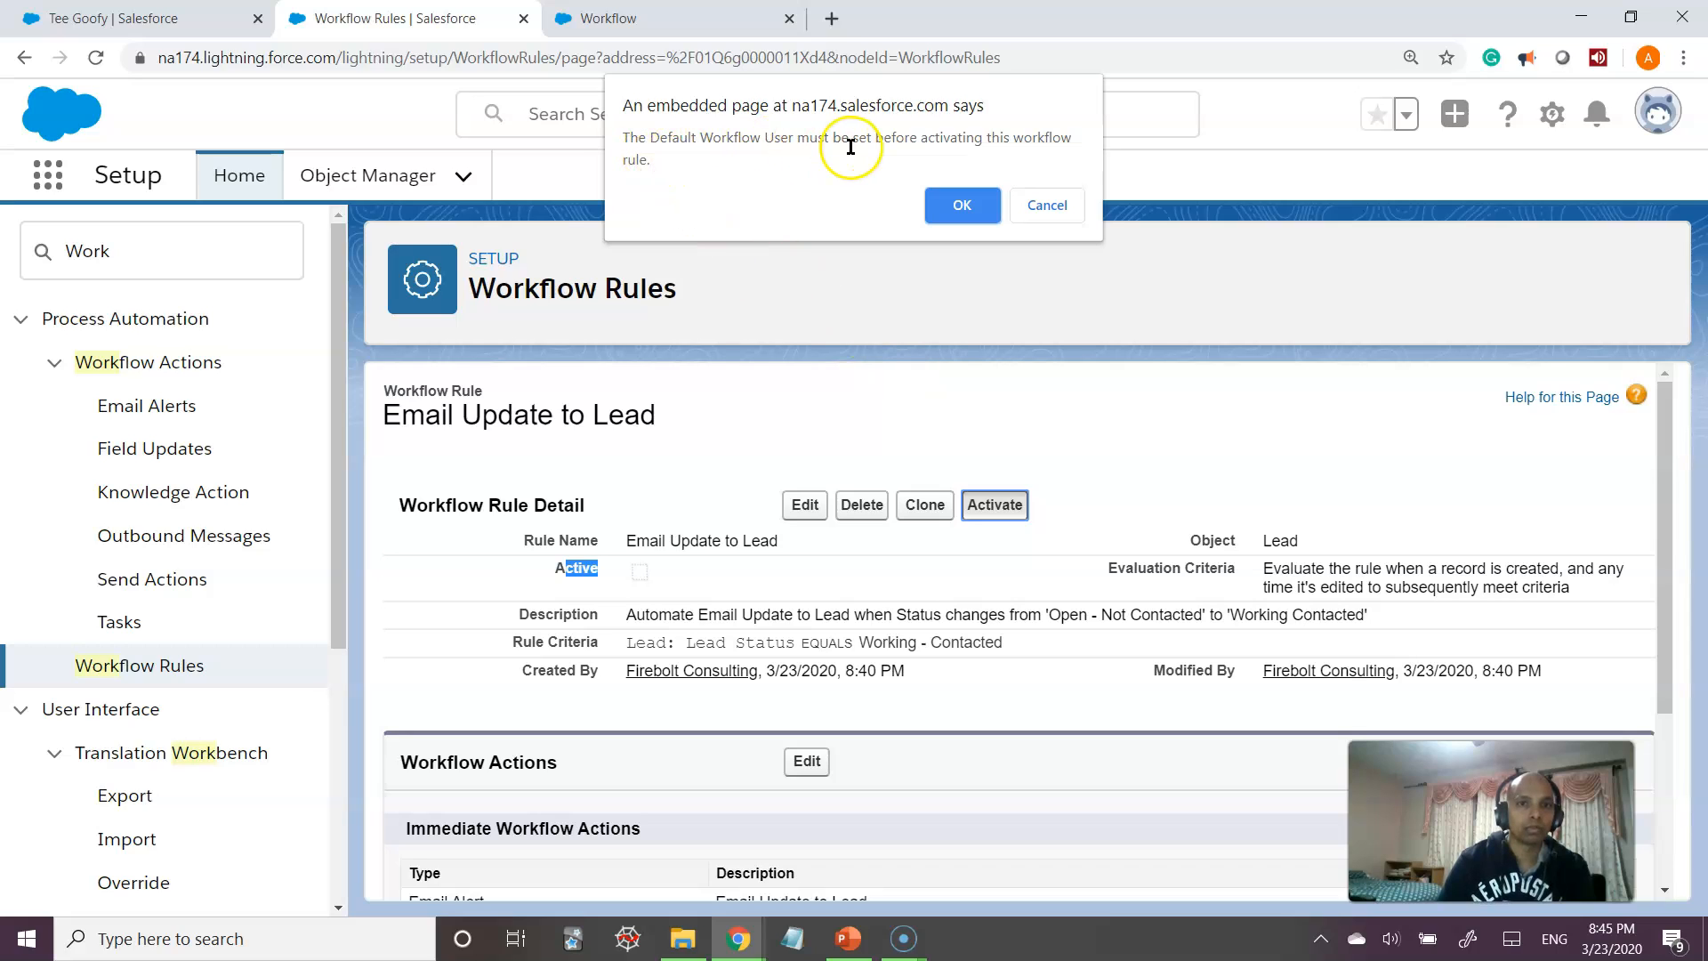
click(965, 208)
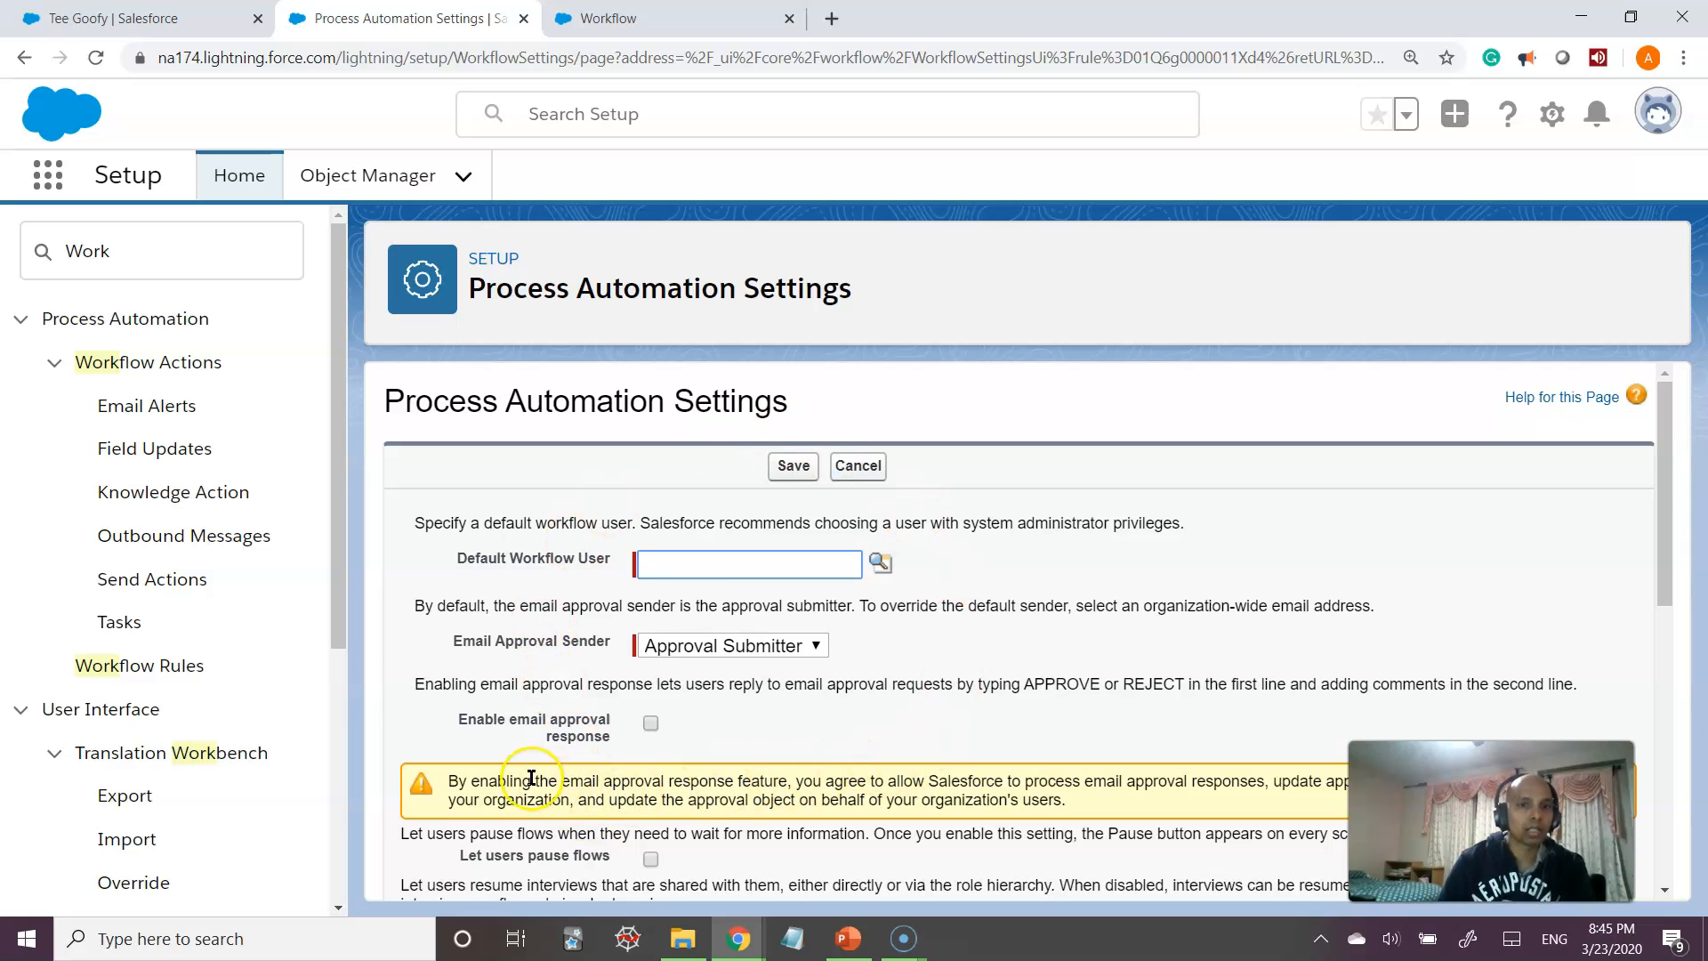
- Set the Default Workflow User to Firebolt Consulting, save the process automation settings, and check the rule's Active field
click(880, 564)
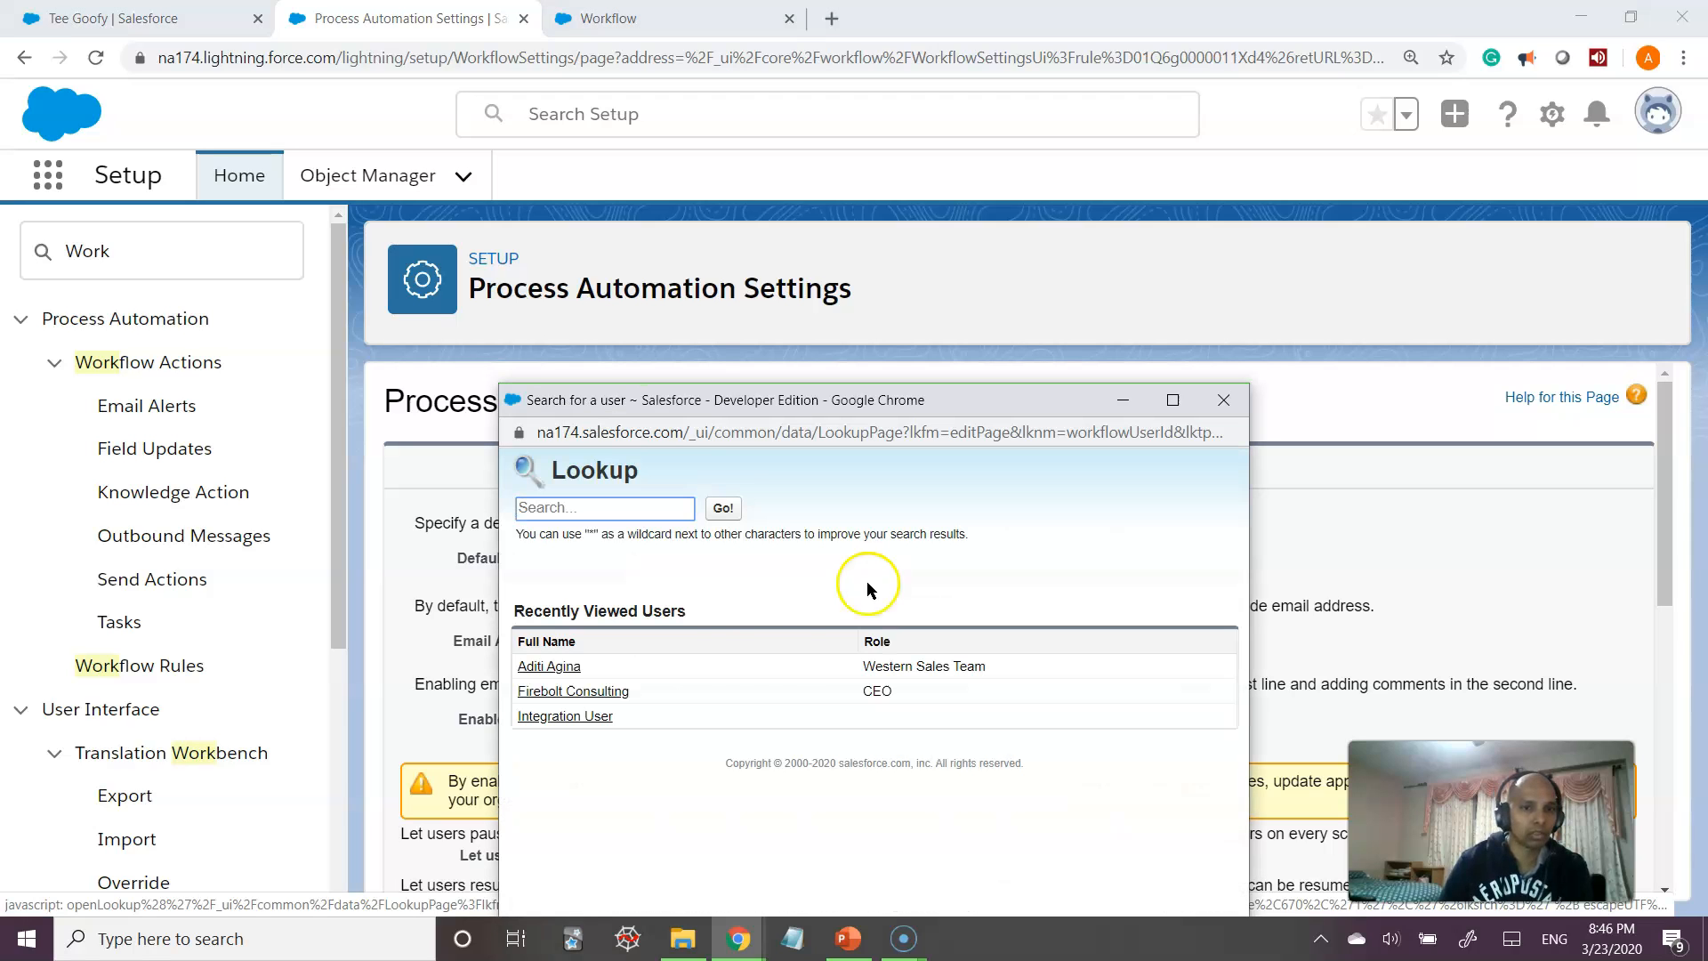
click(577, 692)
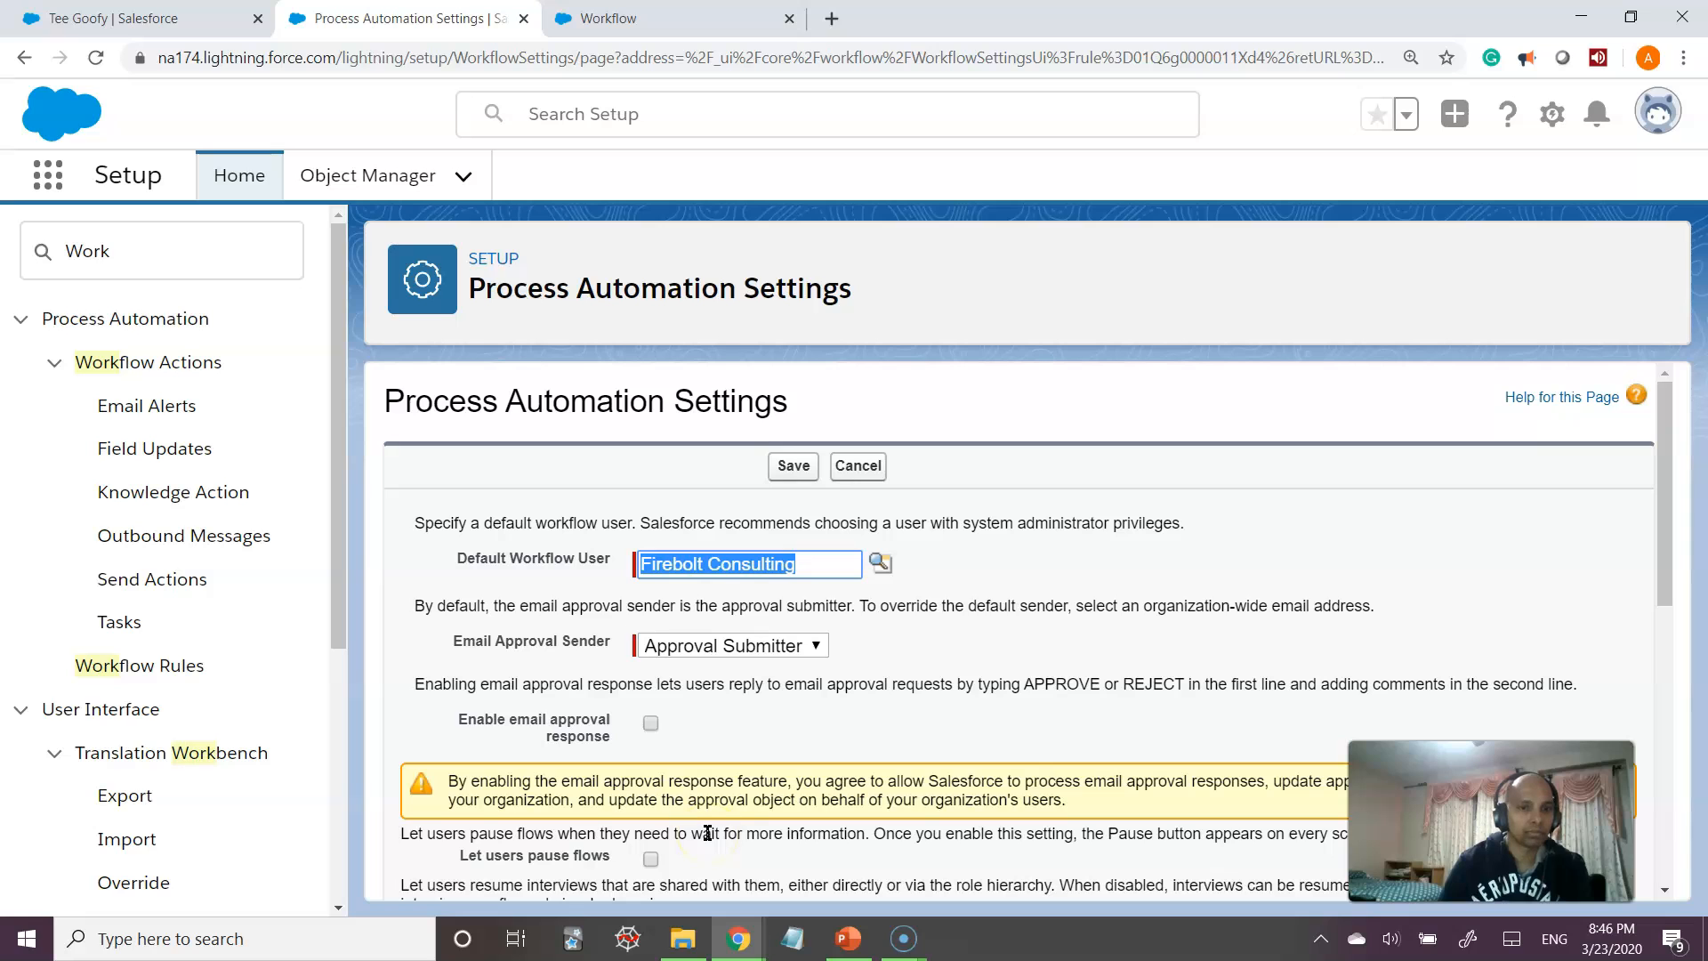
scroll(903, 678, down, 3)
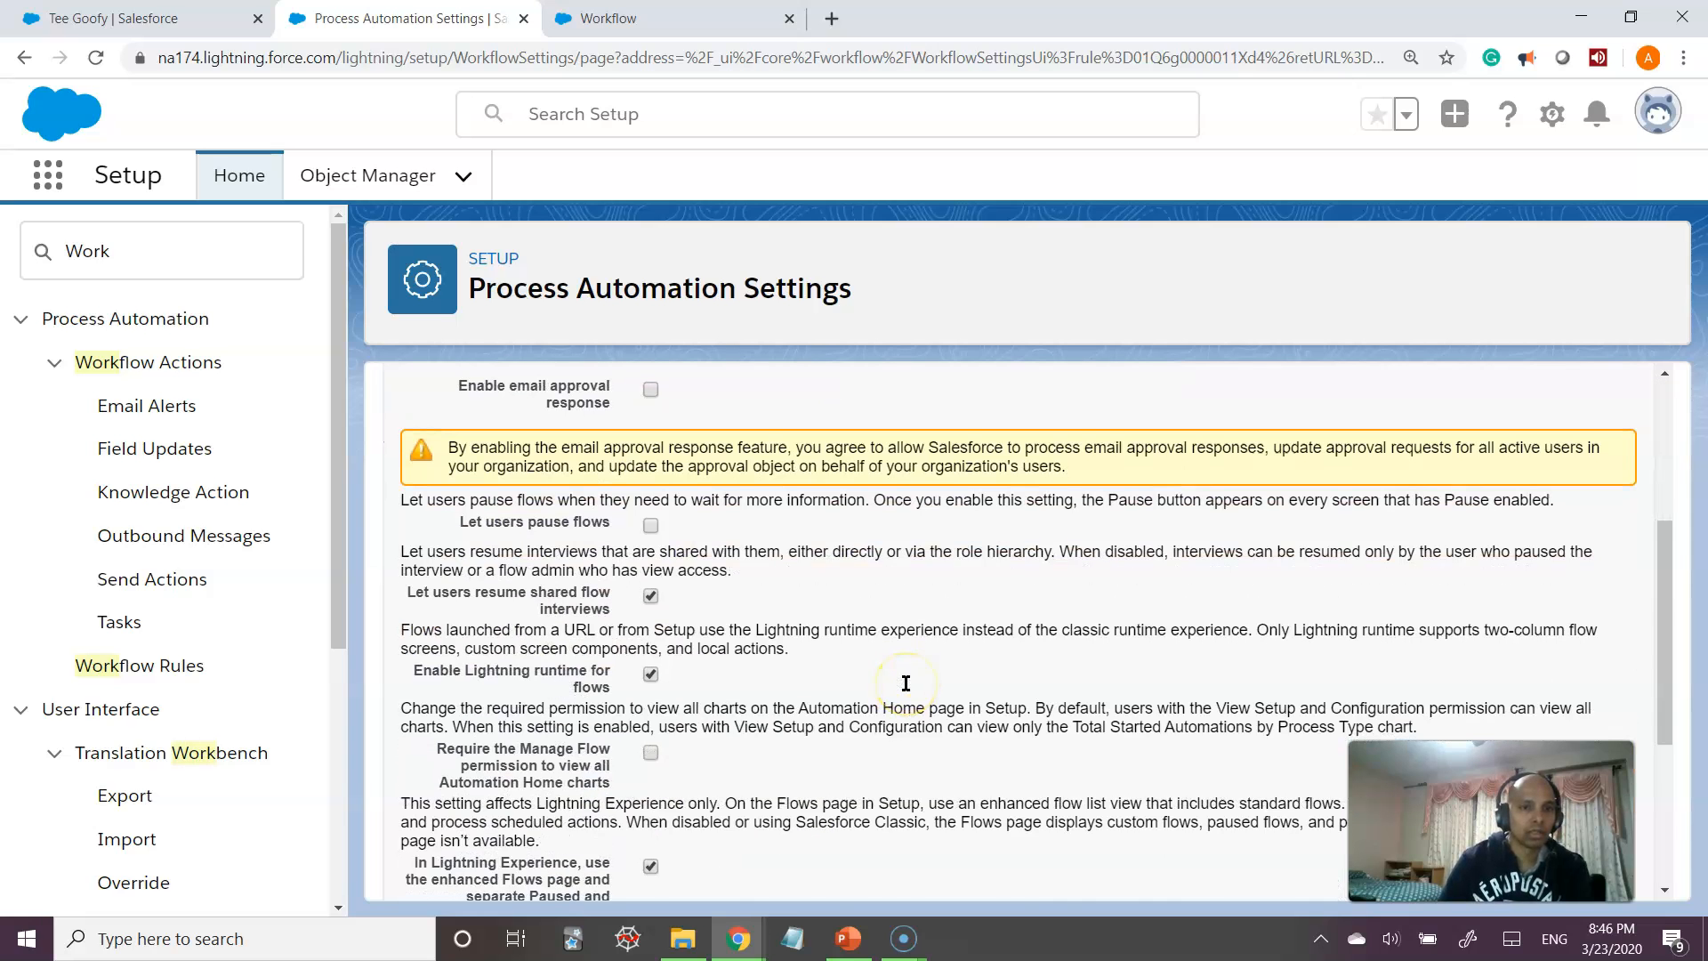
scroll(906, 683, down, 3)
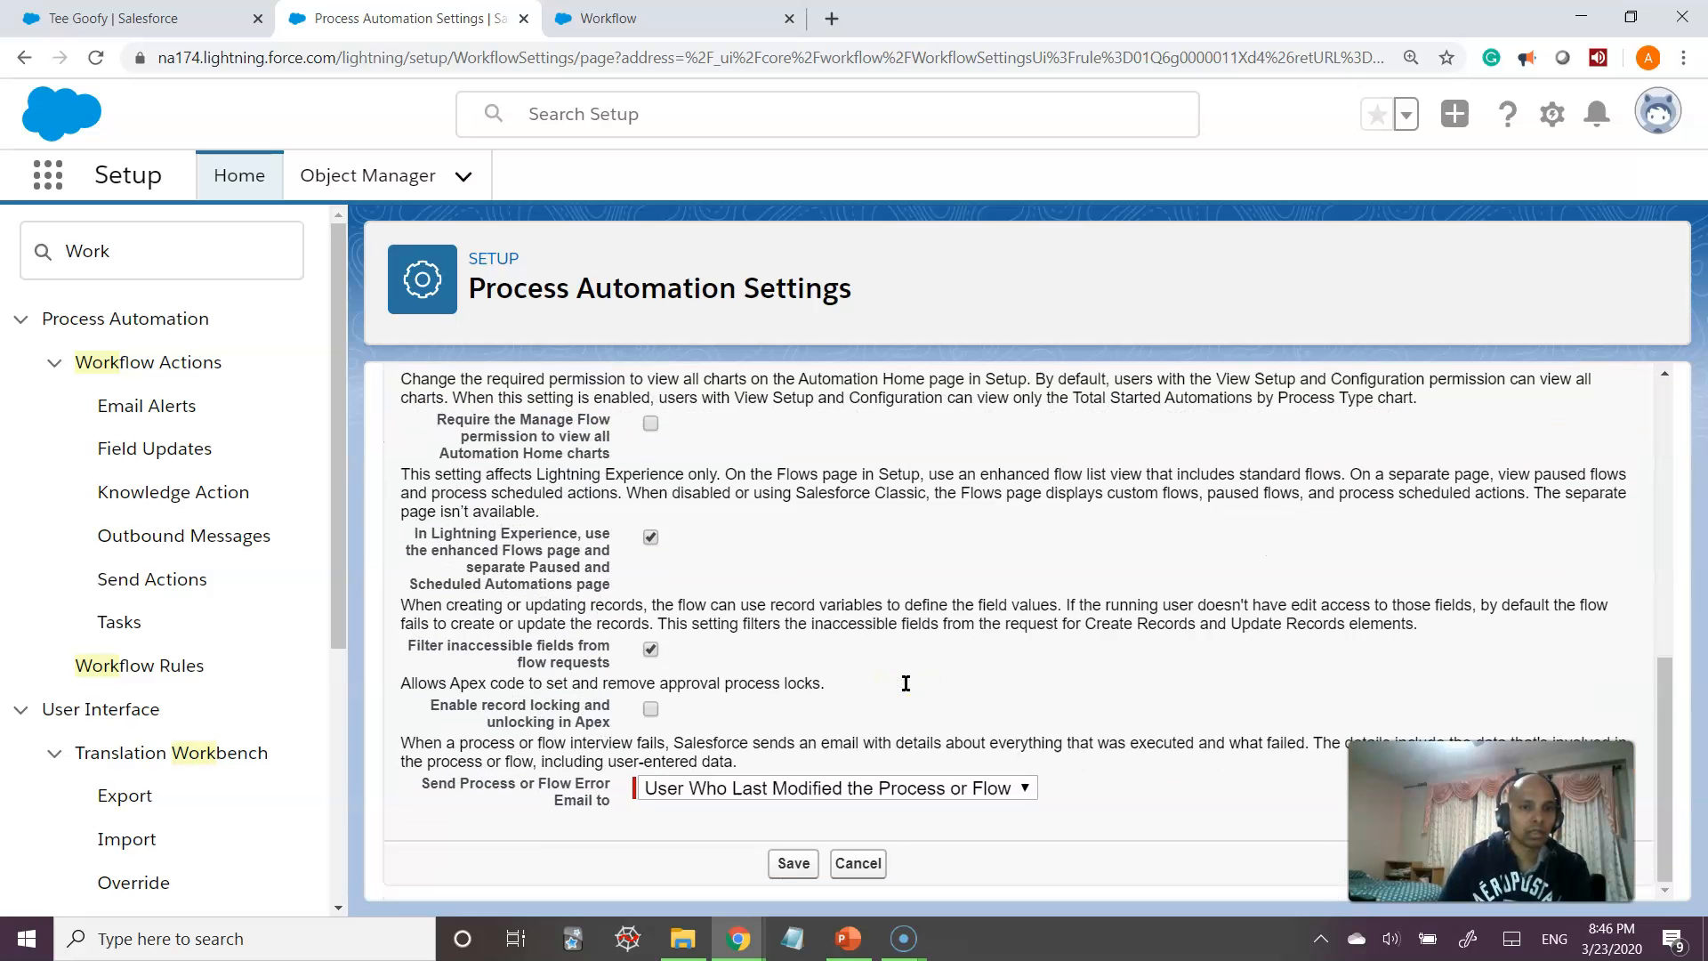
click(801, 867)
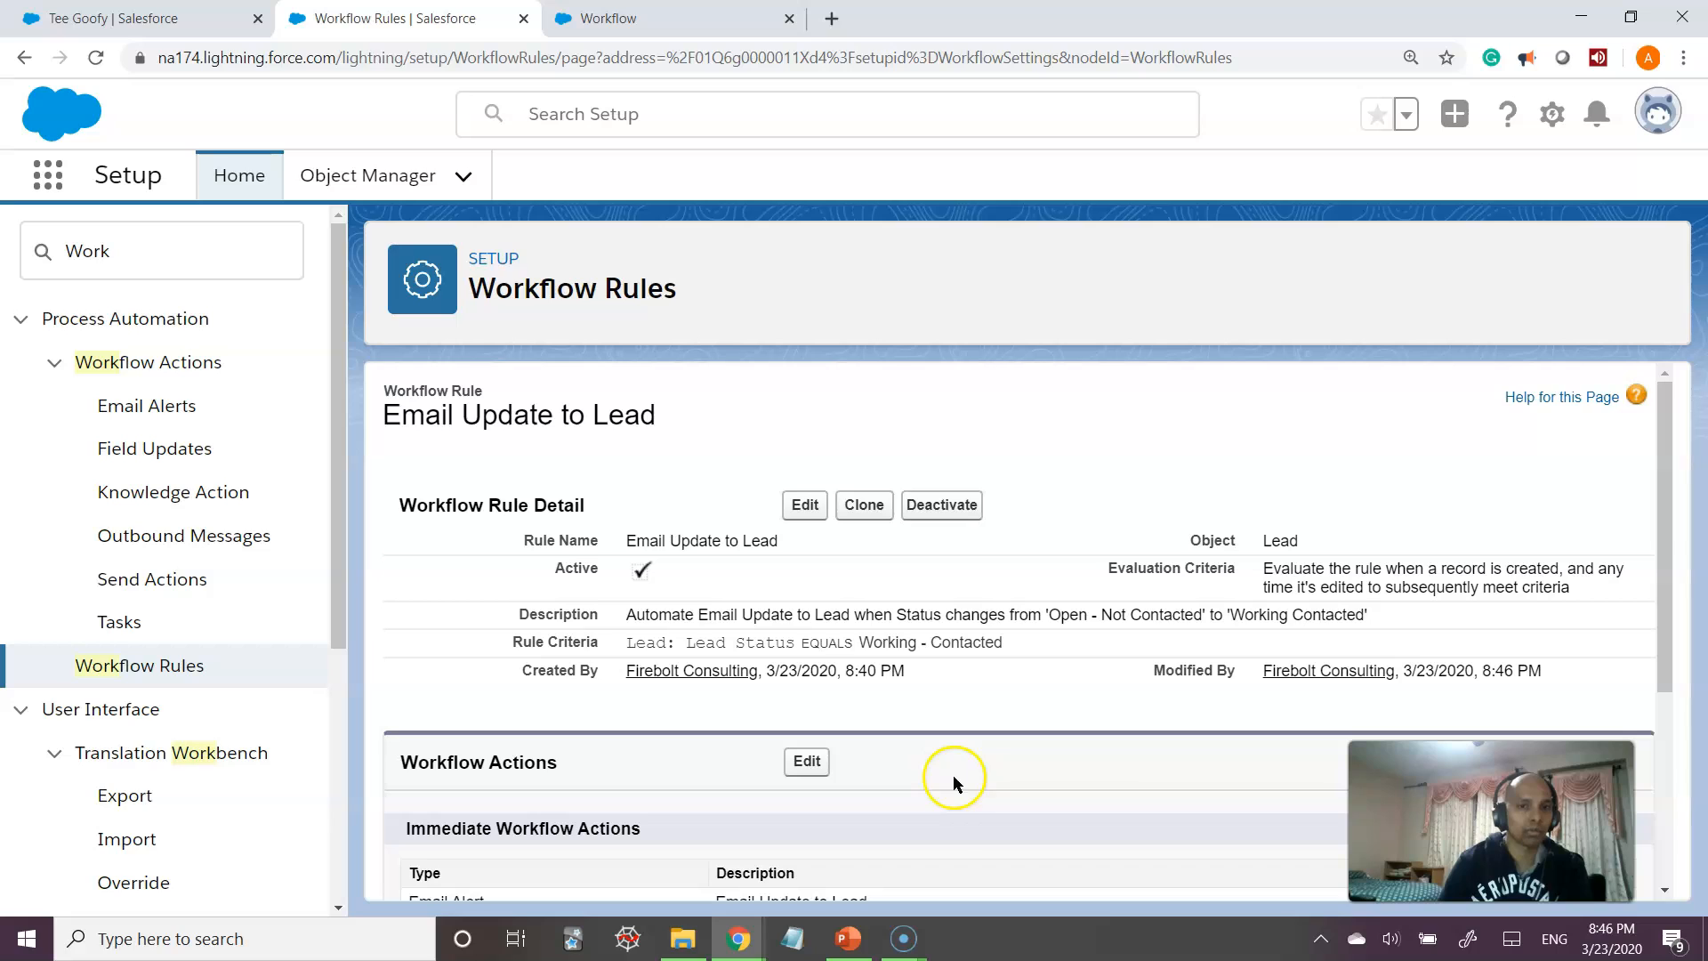
double_click(567, 567)
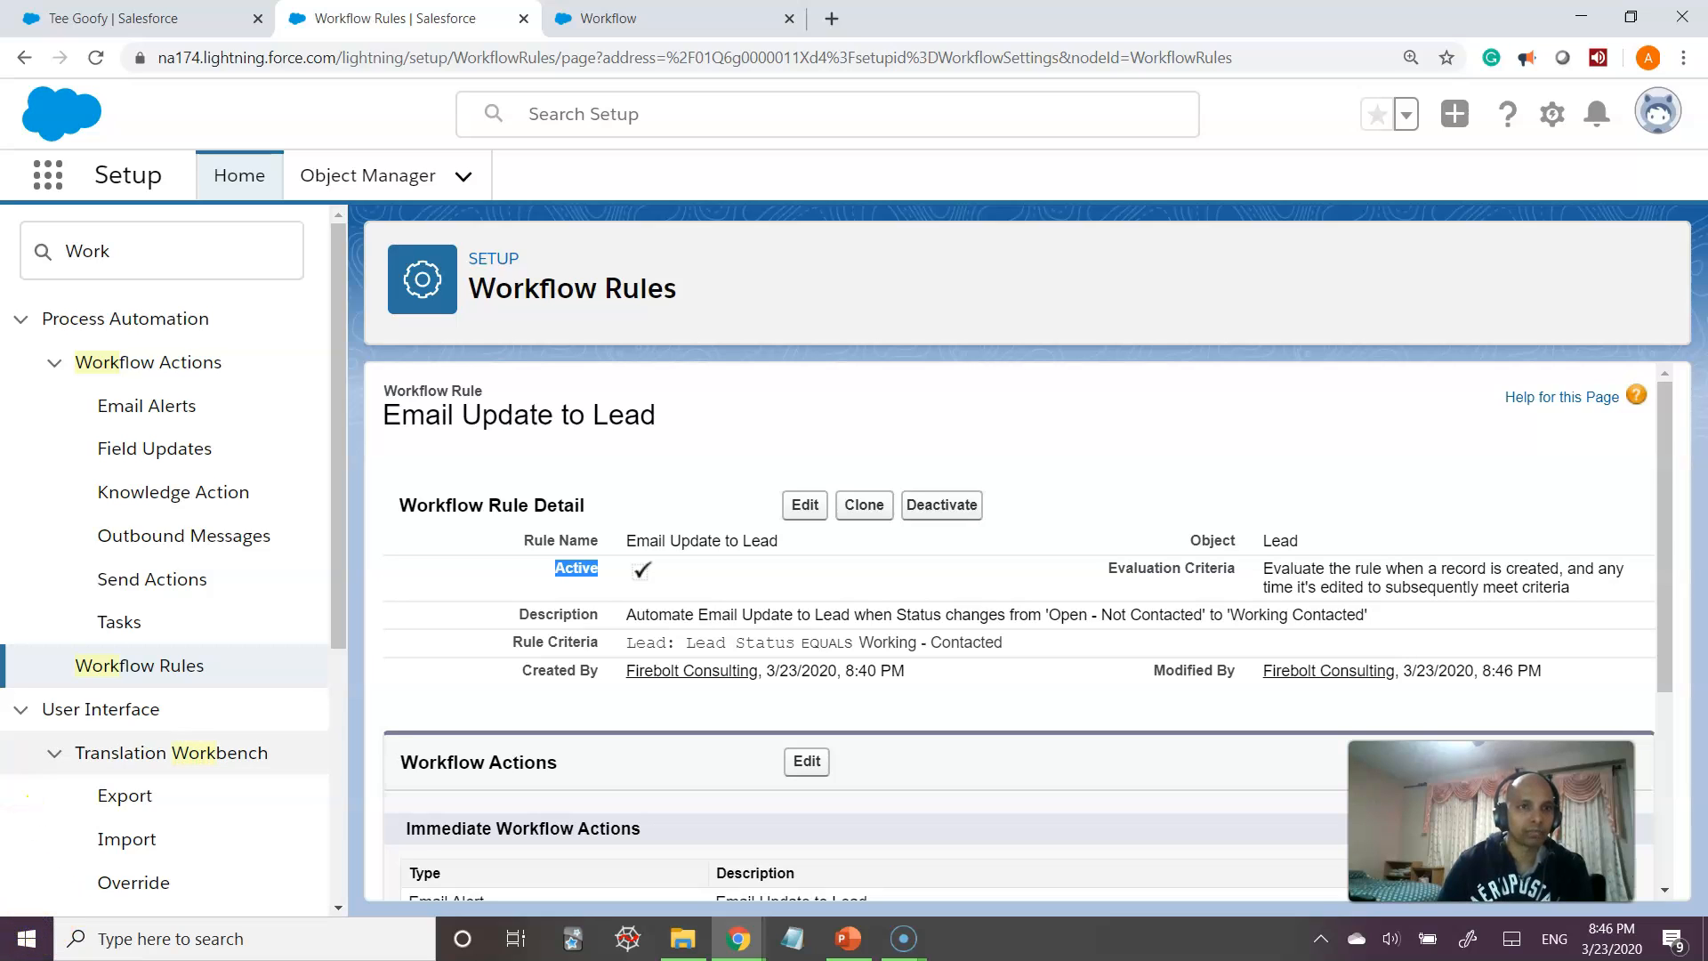
- Return to the Gogo lead record and examine its status path, activity entry forms, and upcoming and overdue tasks
click(154, 32)
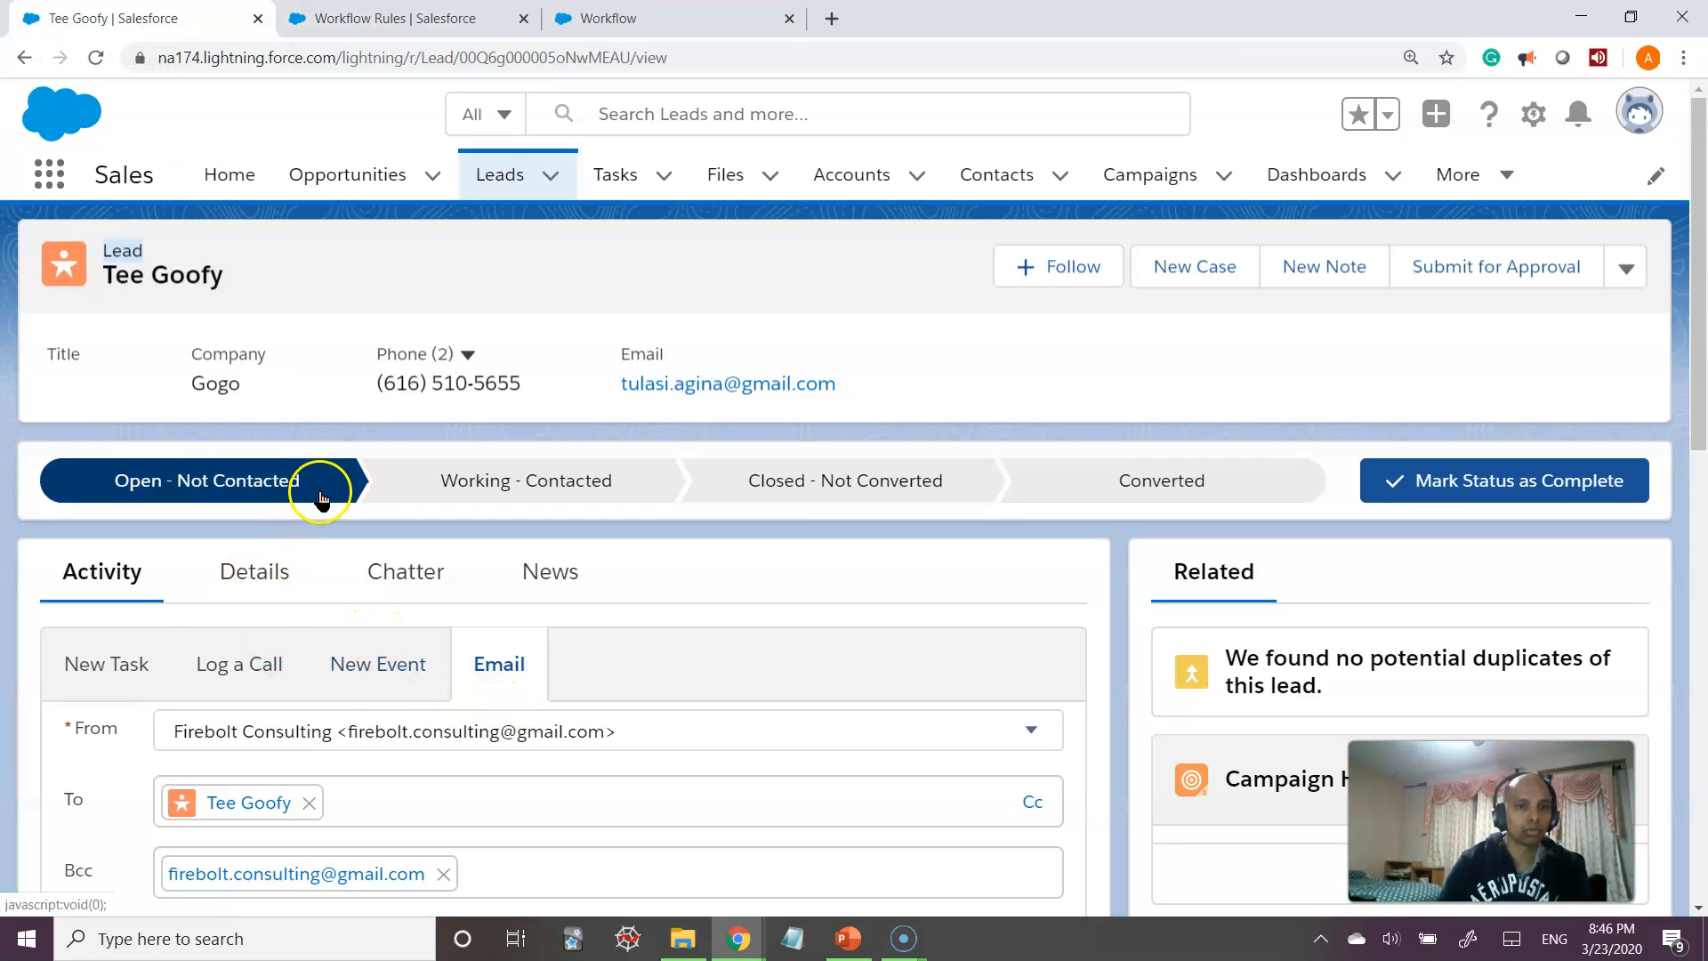
scroll(609, 724, down, 2)
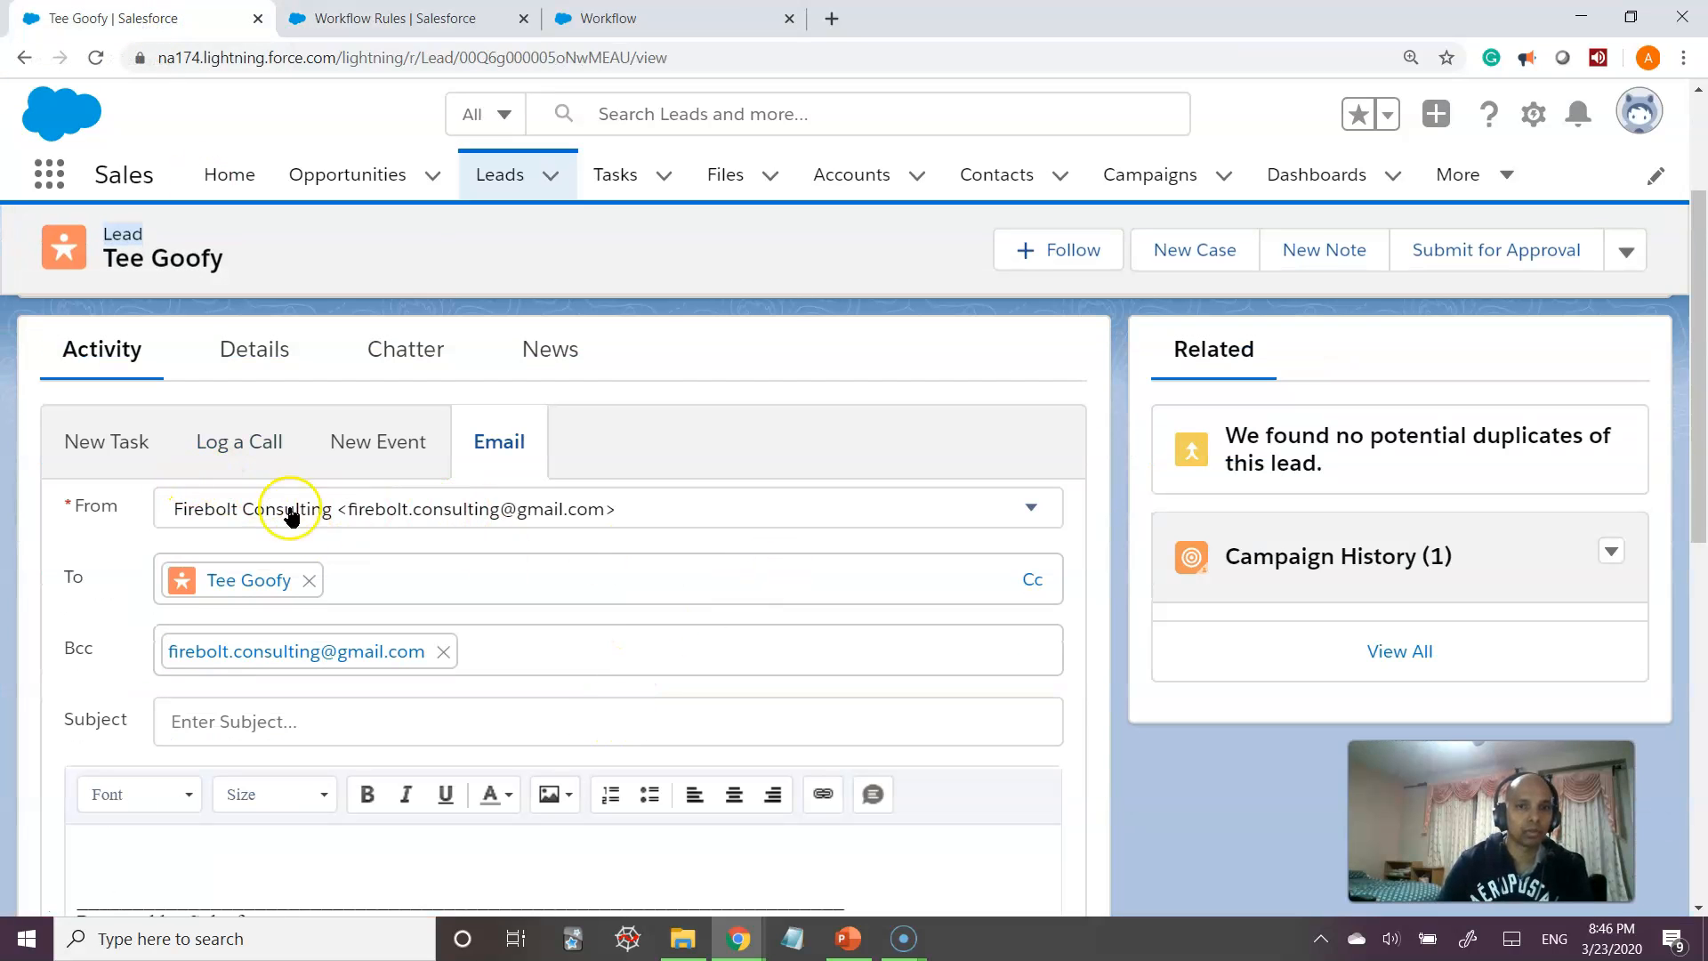
click(99, 445)
click(266, 449)
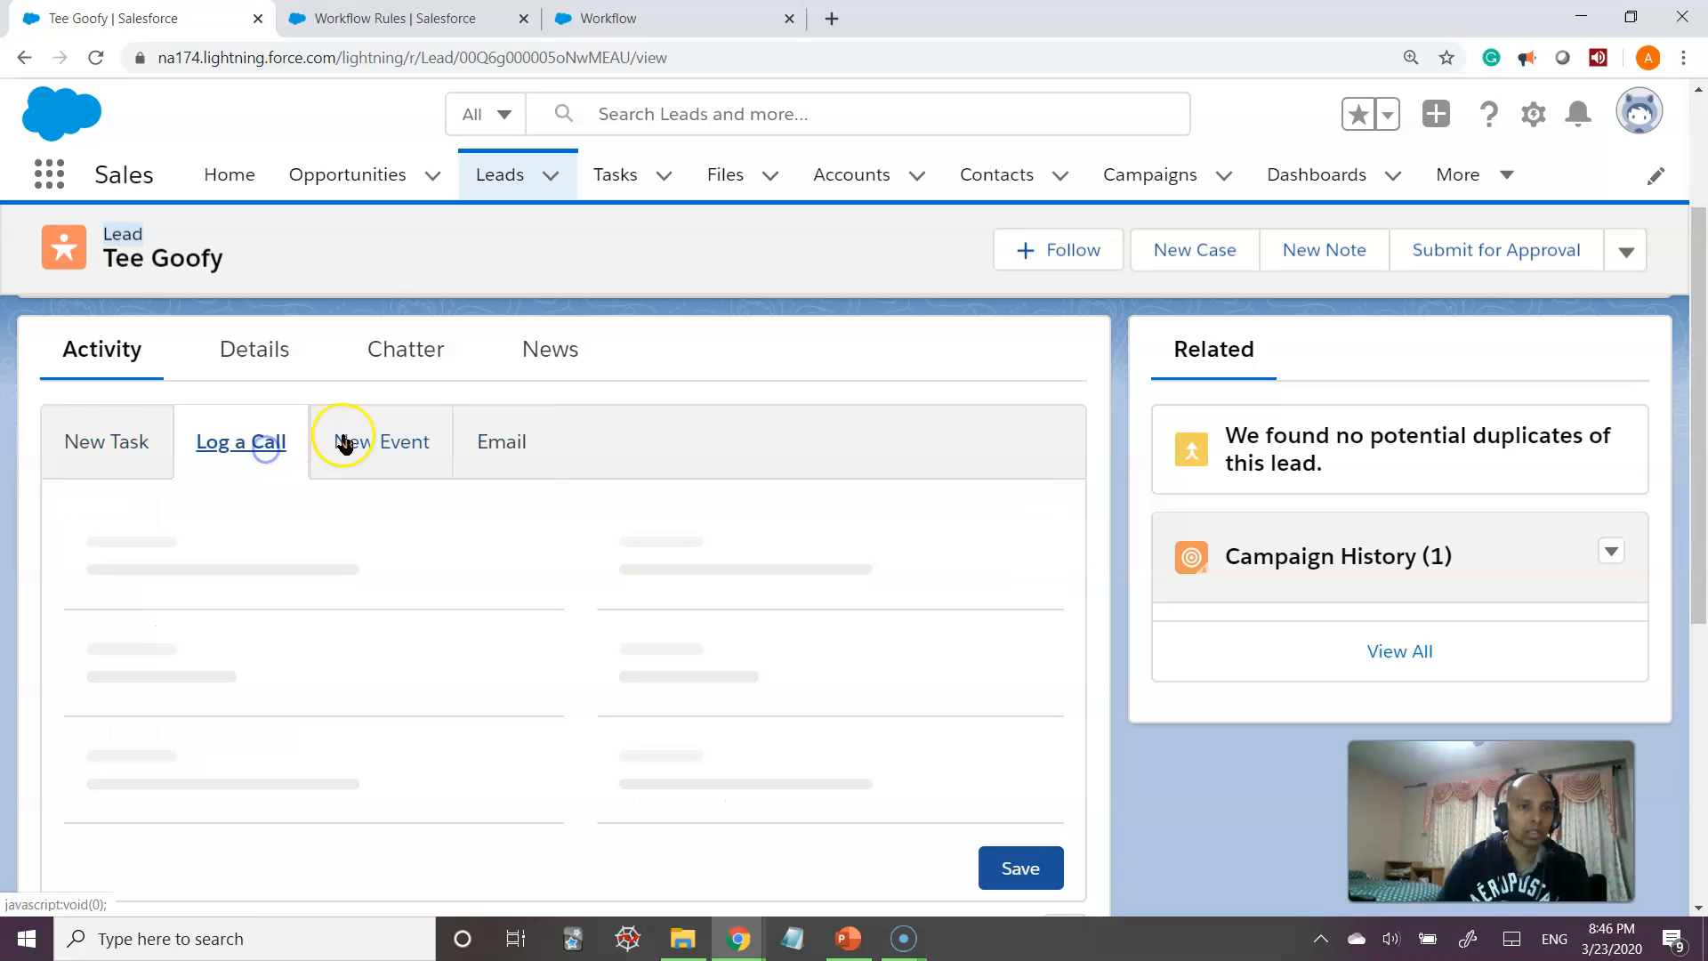
click(134, 445)
scroll(797, 673, down, 3)
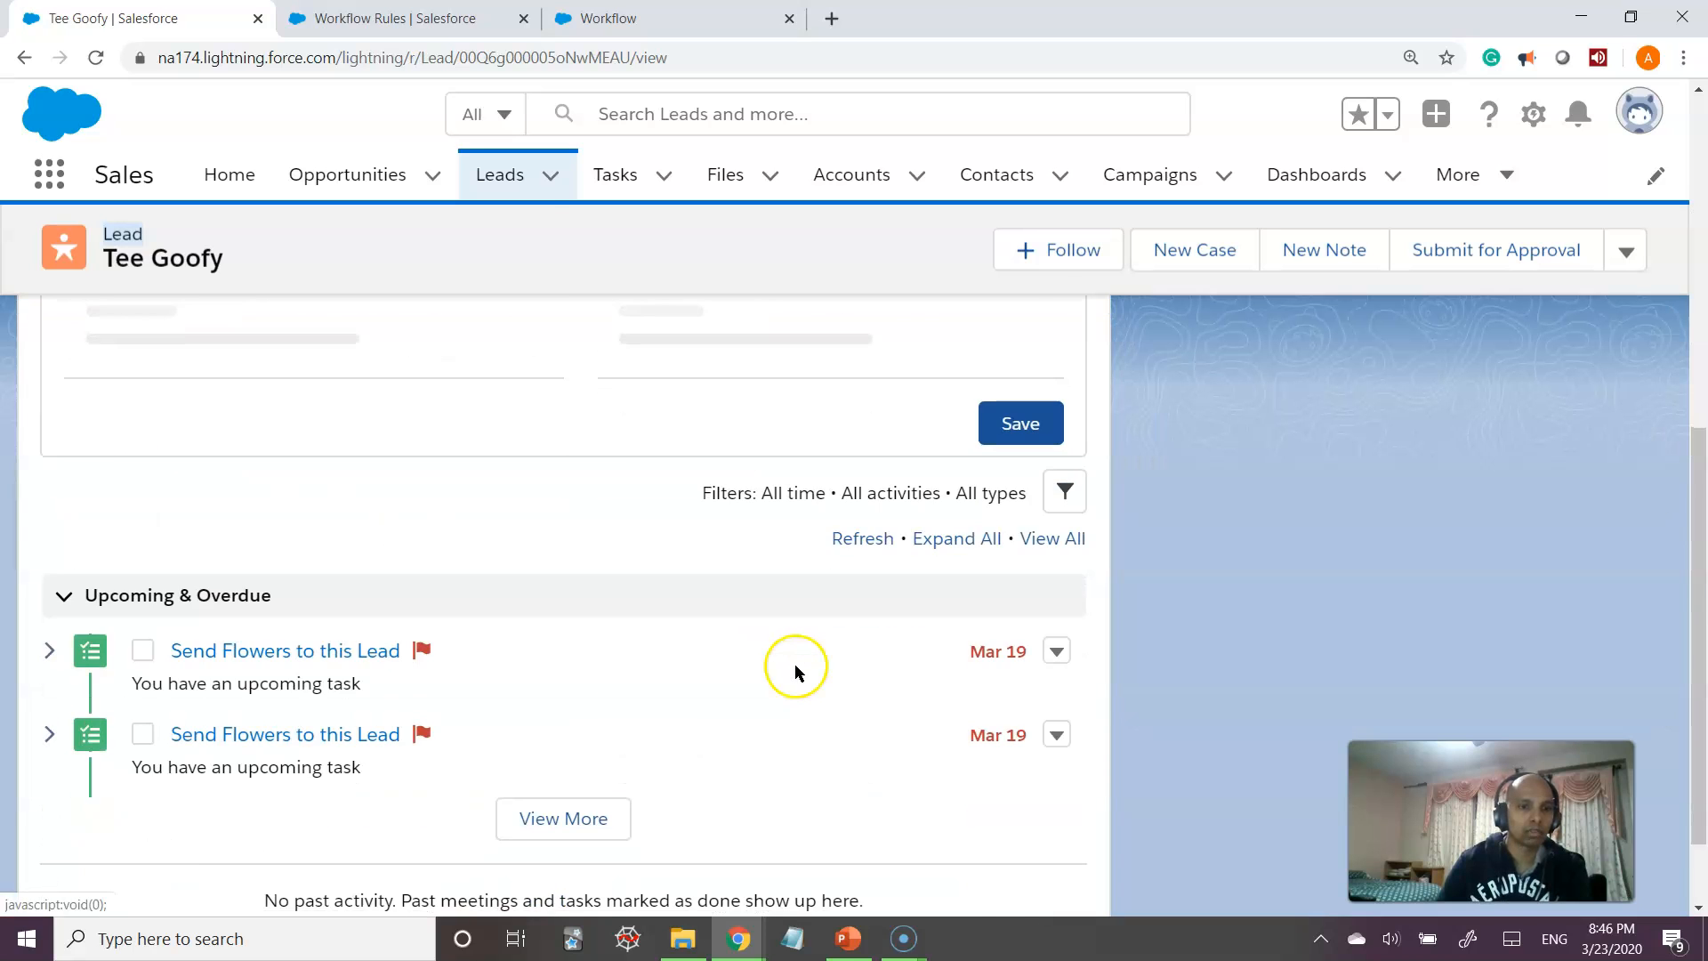
scroll(765, 756, down, 4)
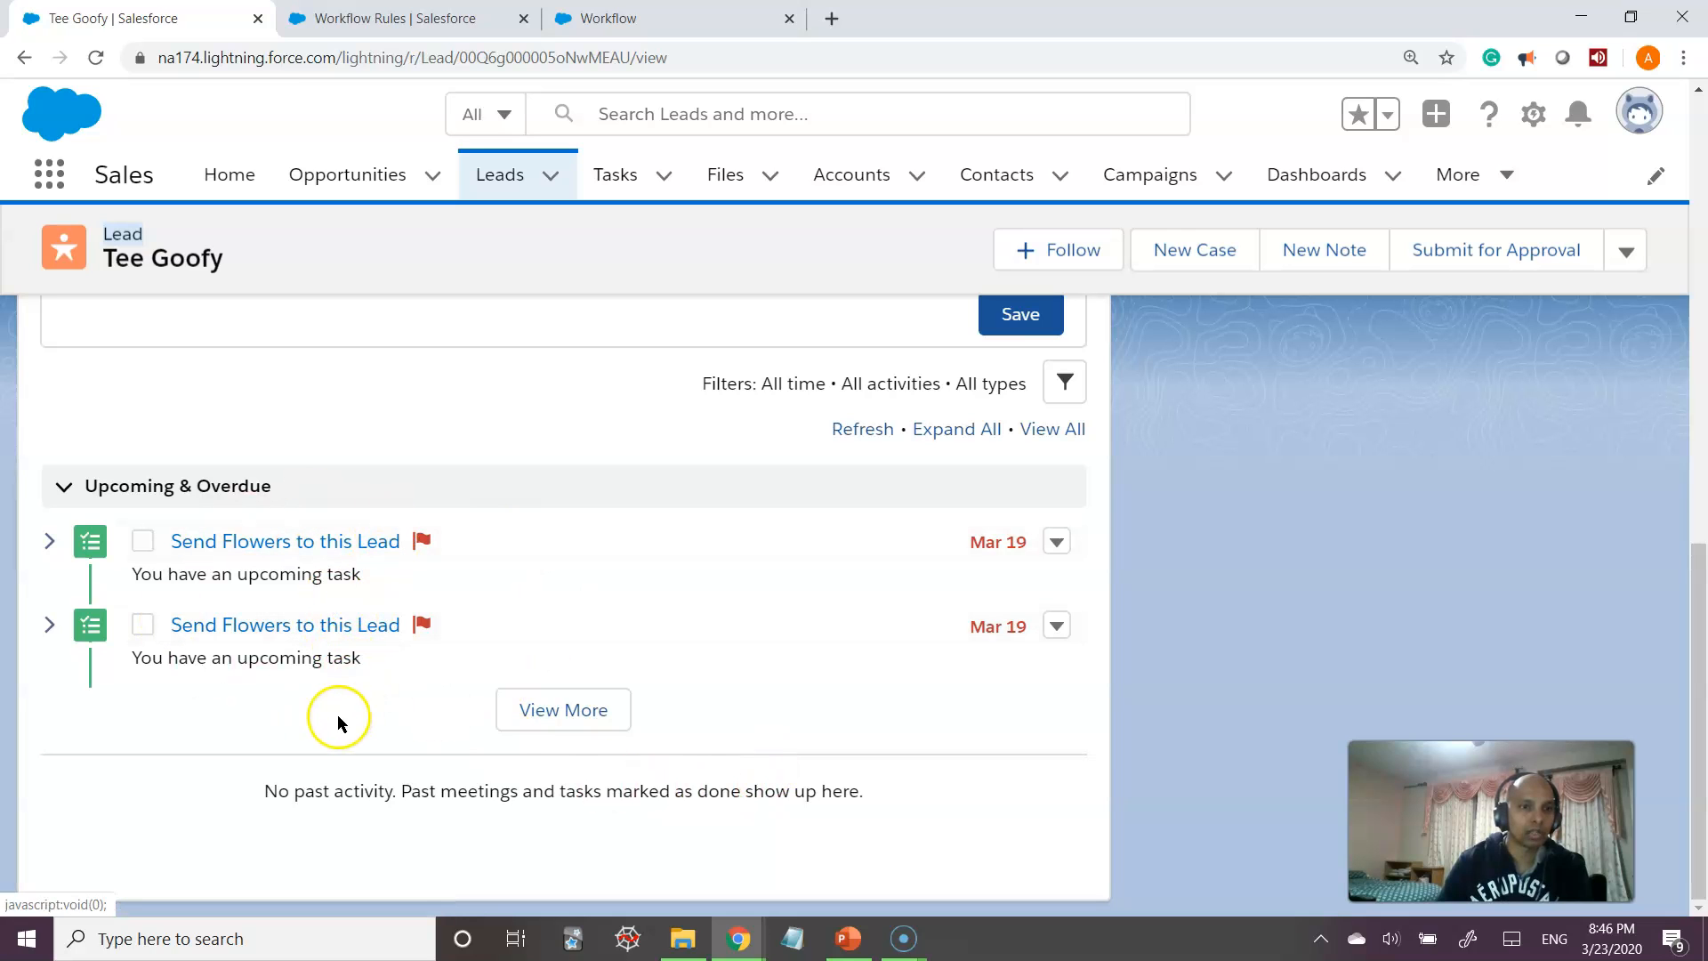
scroll(199, 622, up, 7)
scroll(200, 616, up, 3)
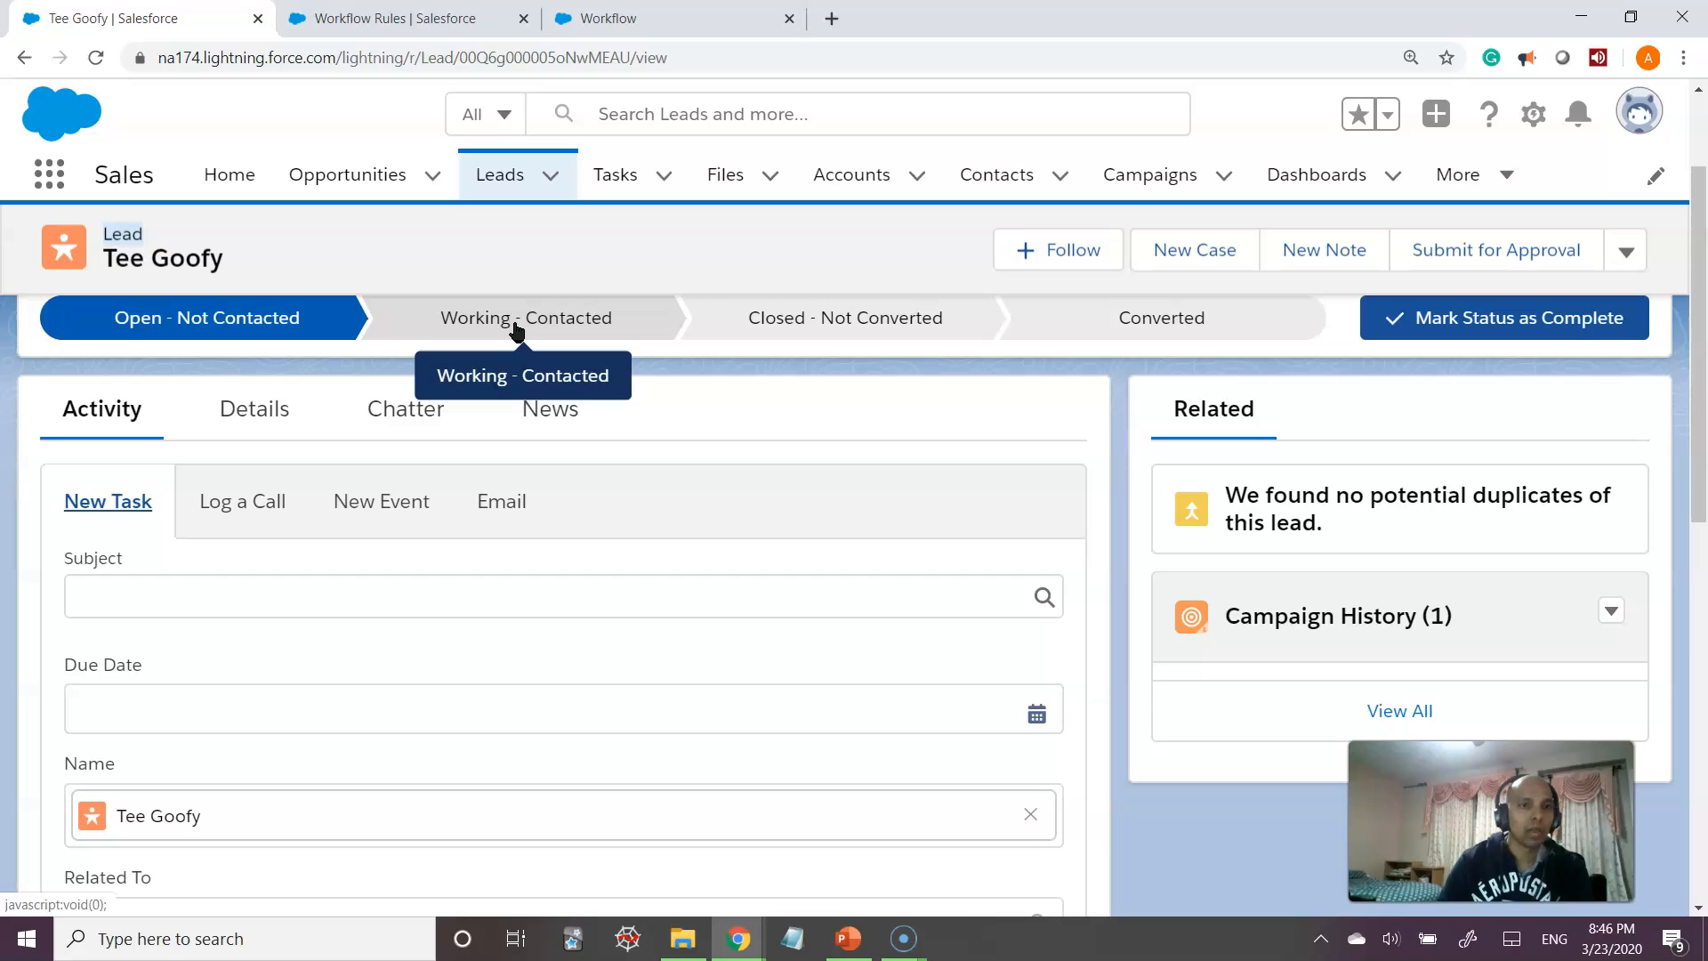
- Reload the lead page, find and open the Sales app, and reopen the Gogo lead from the recently viewed leads
click(95, 57)
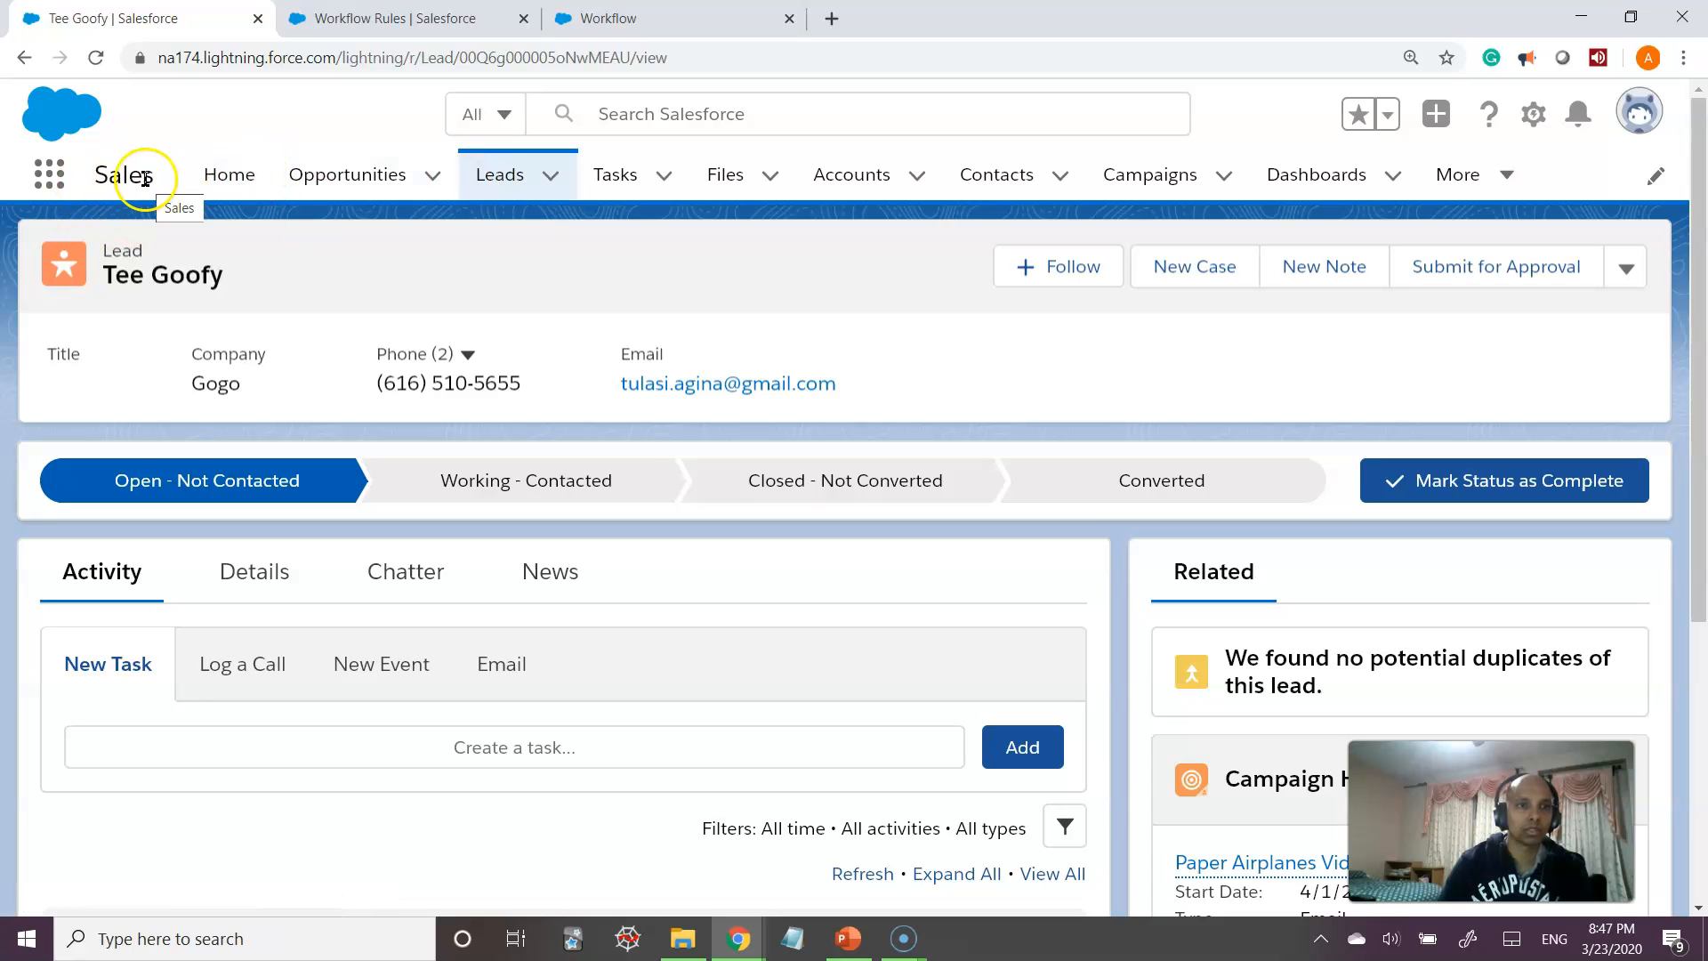
click(38, 185)
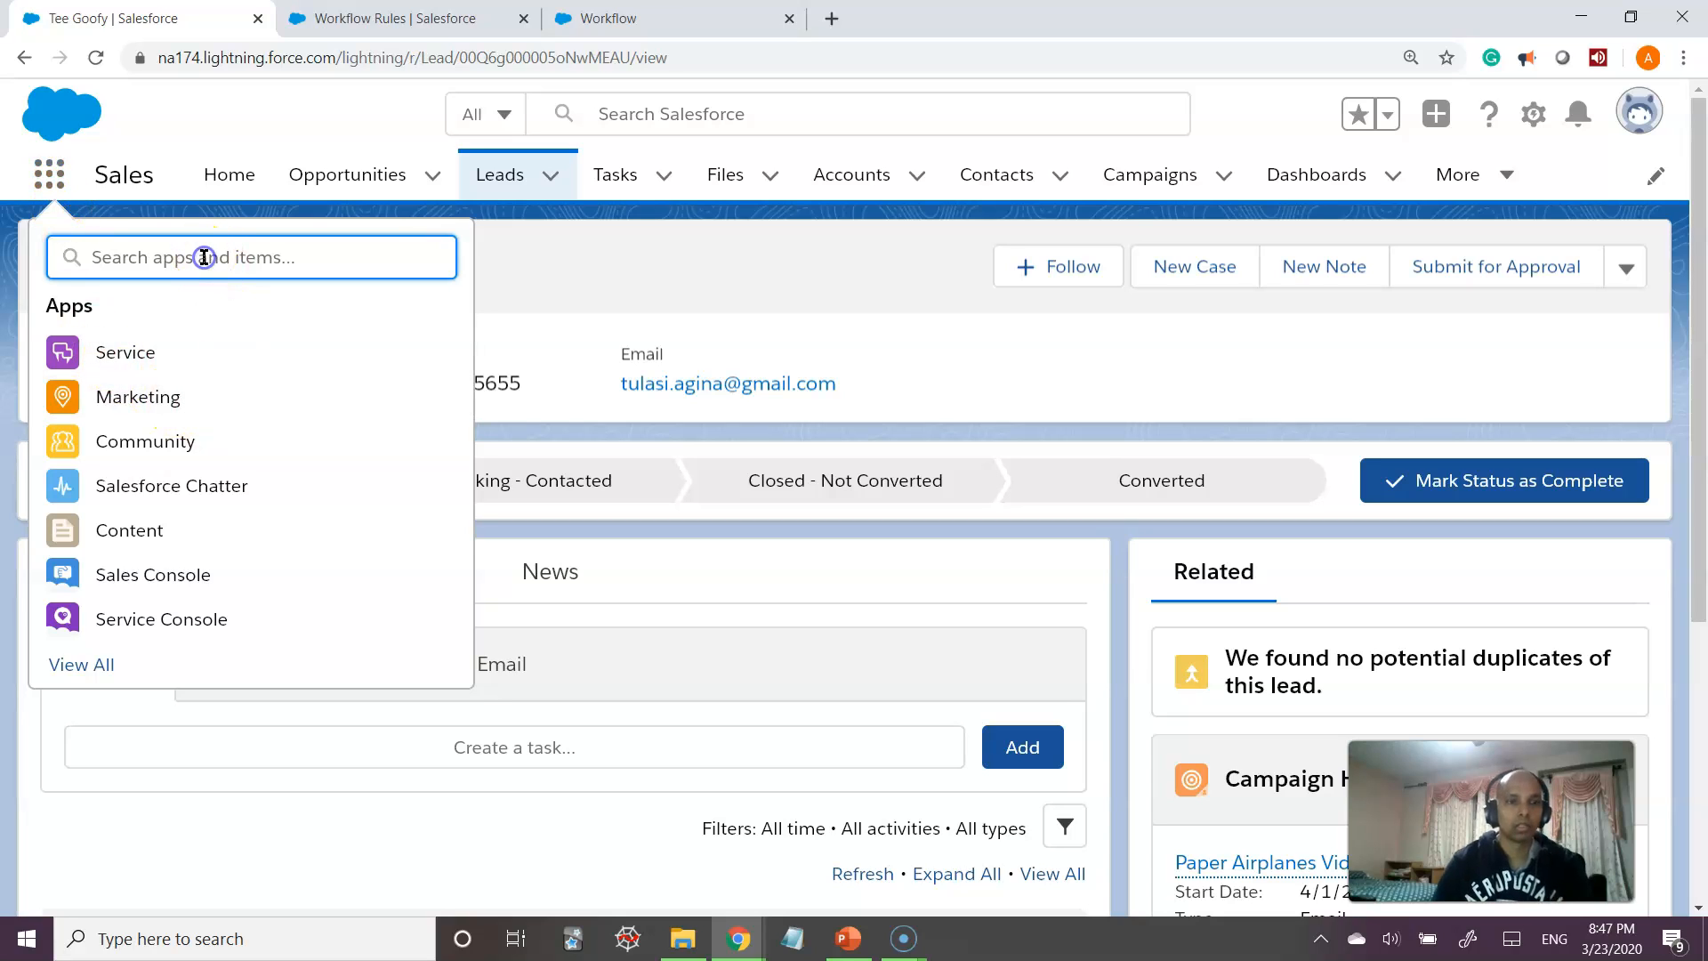
text(Sales)
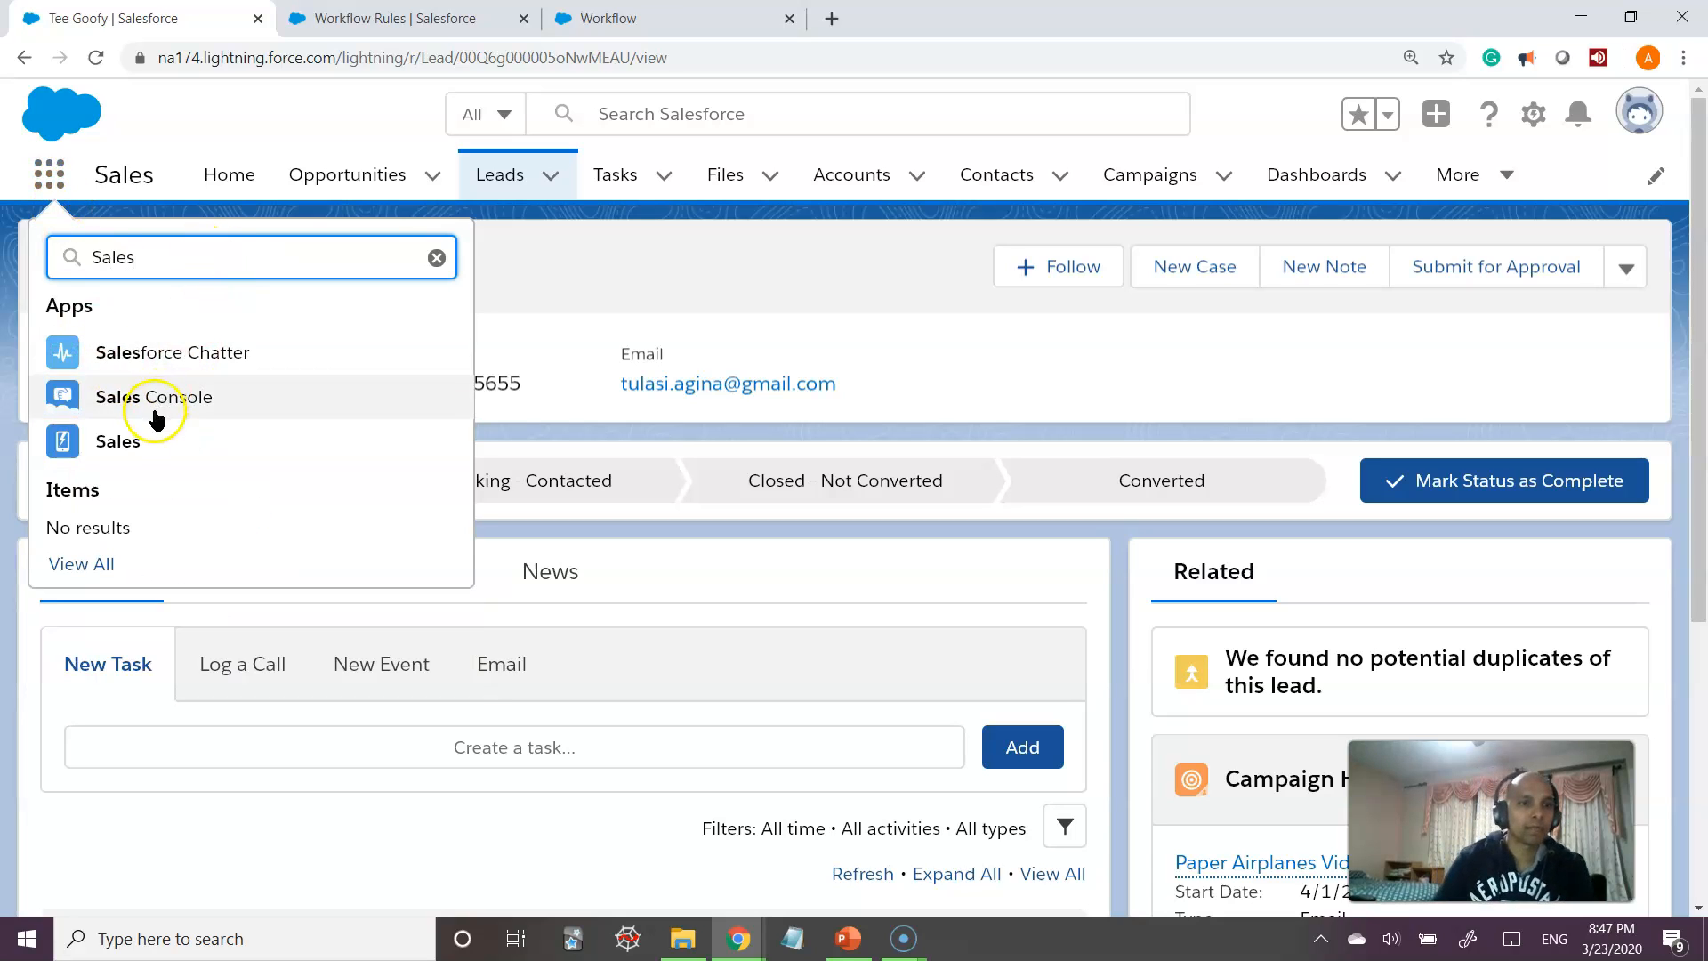
click(125, 442)
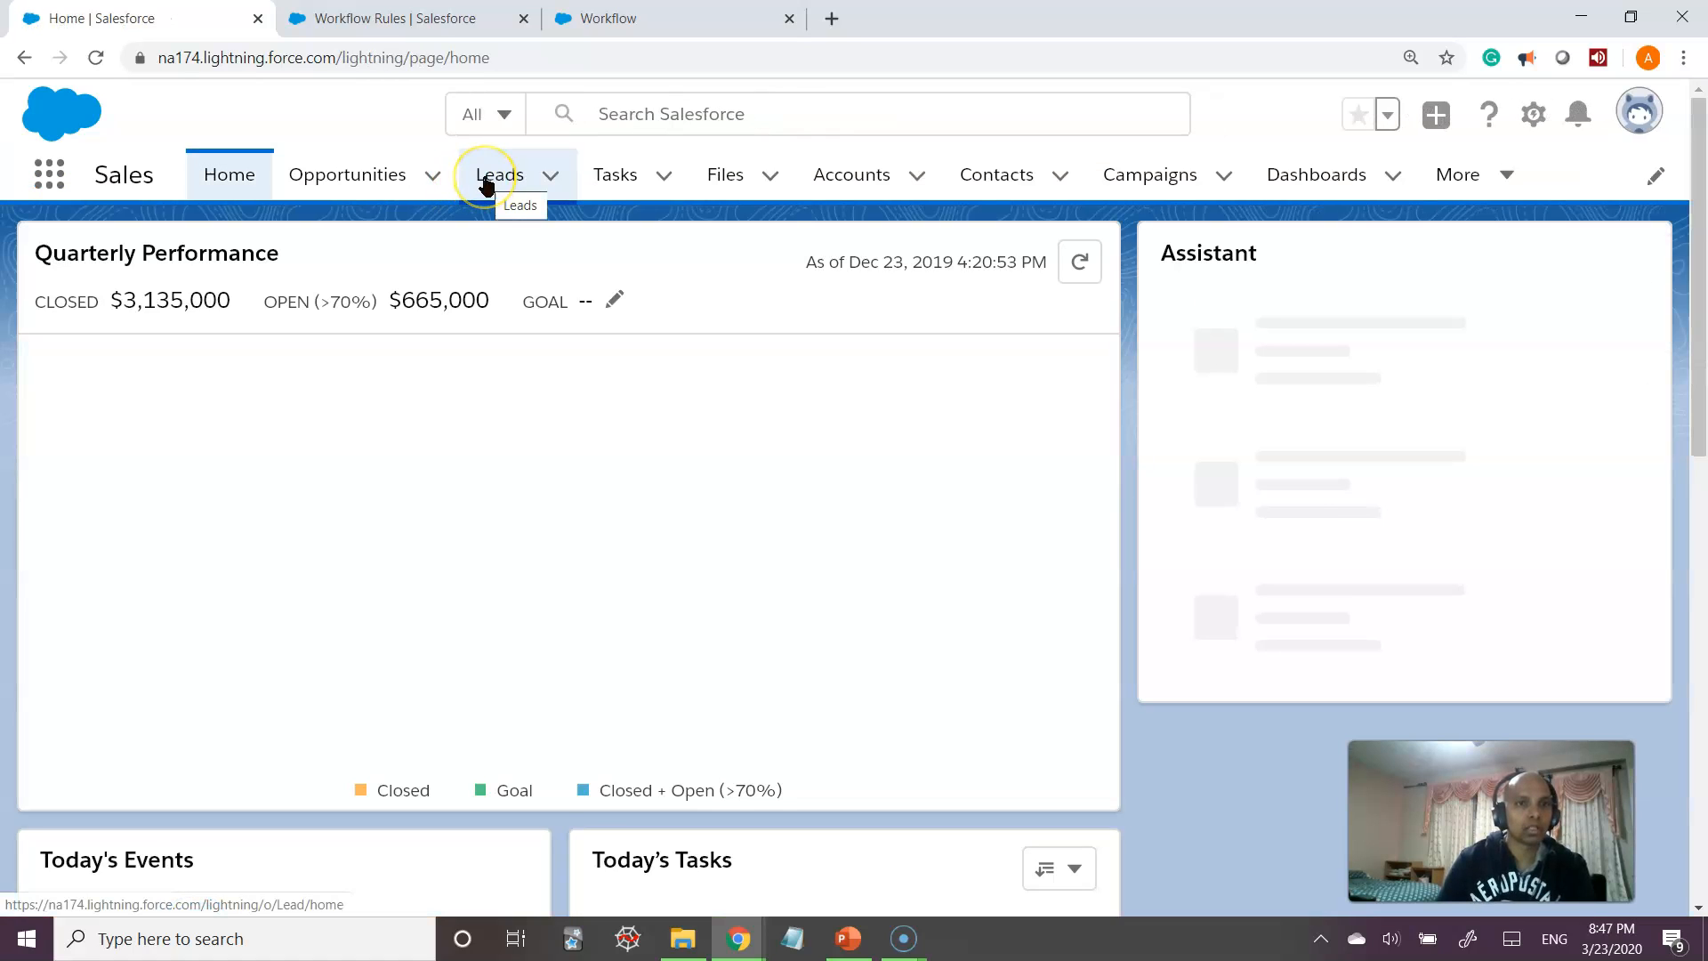
click(486, 183)
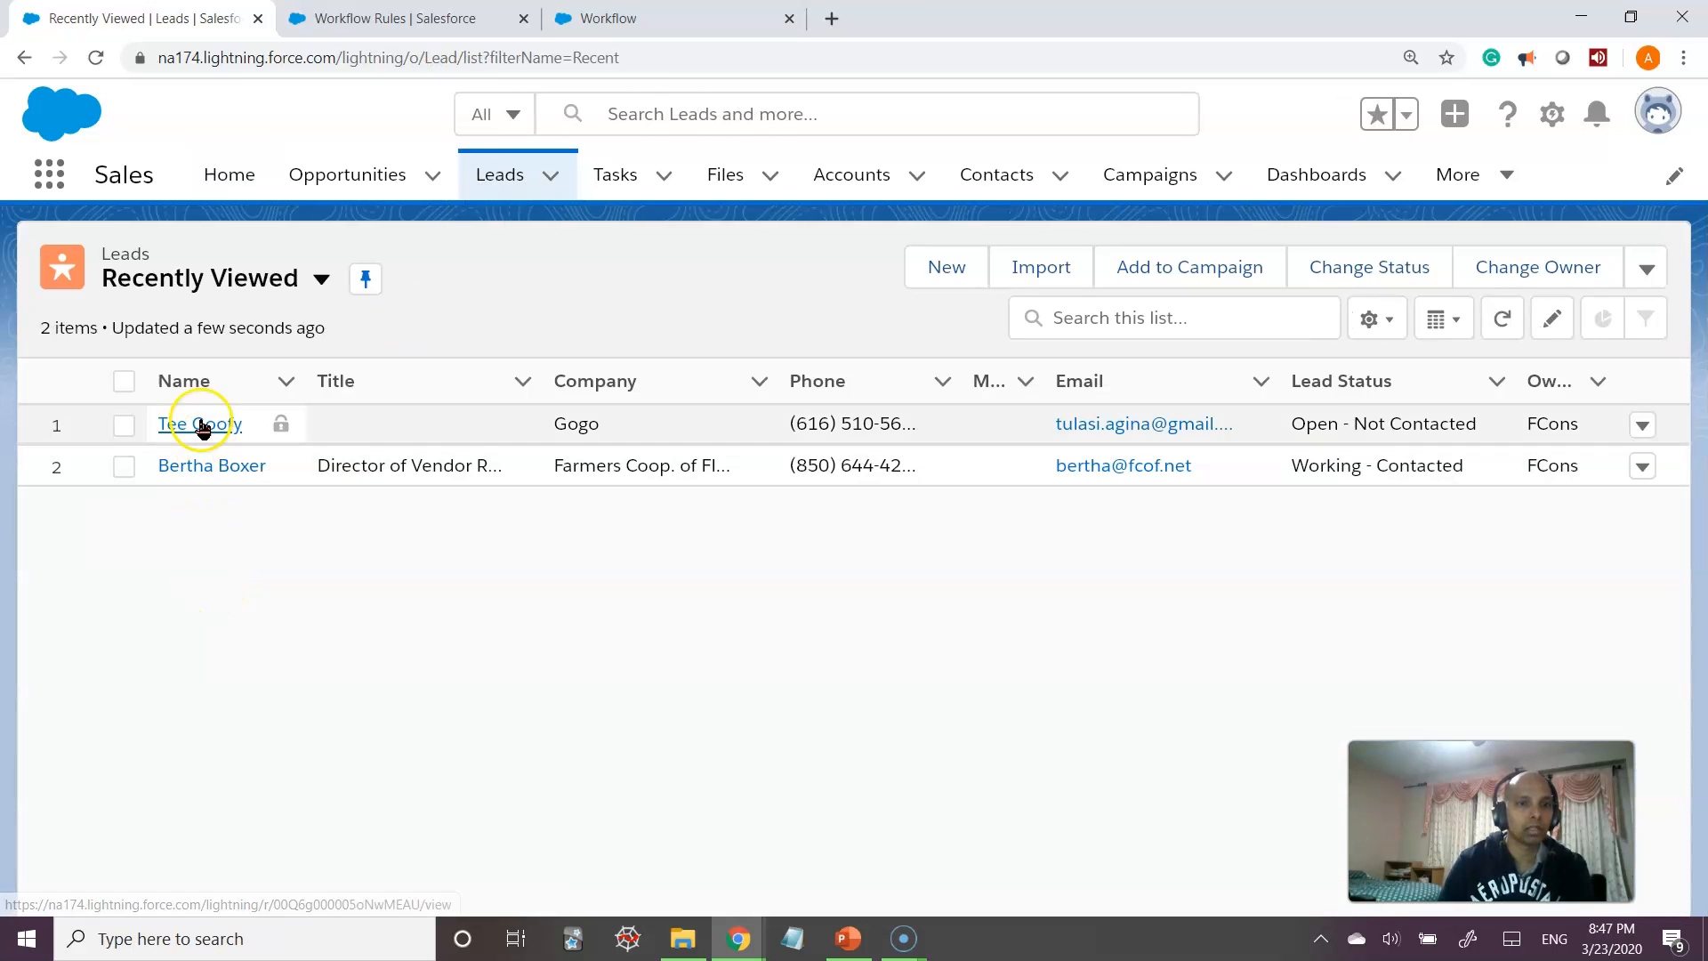
click(200, 424)
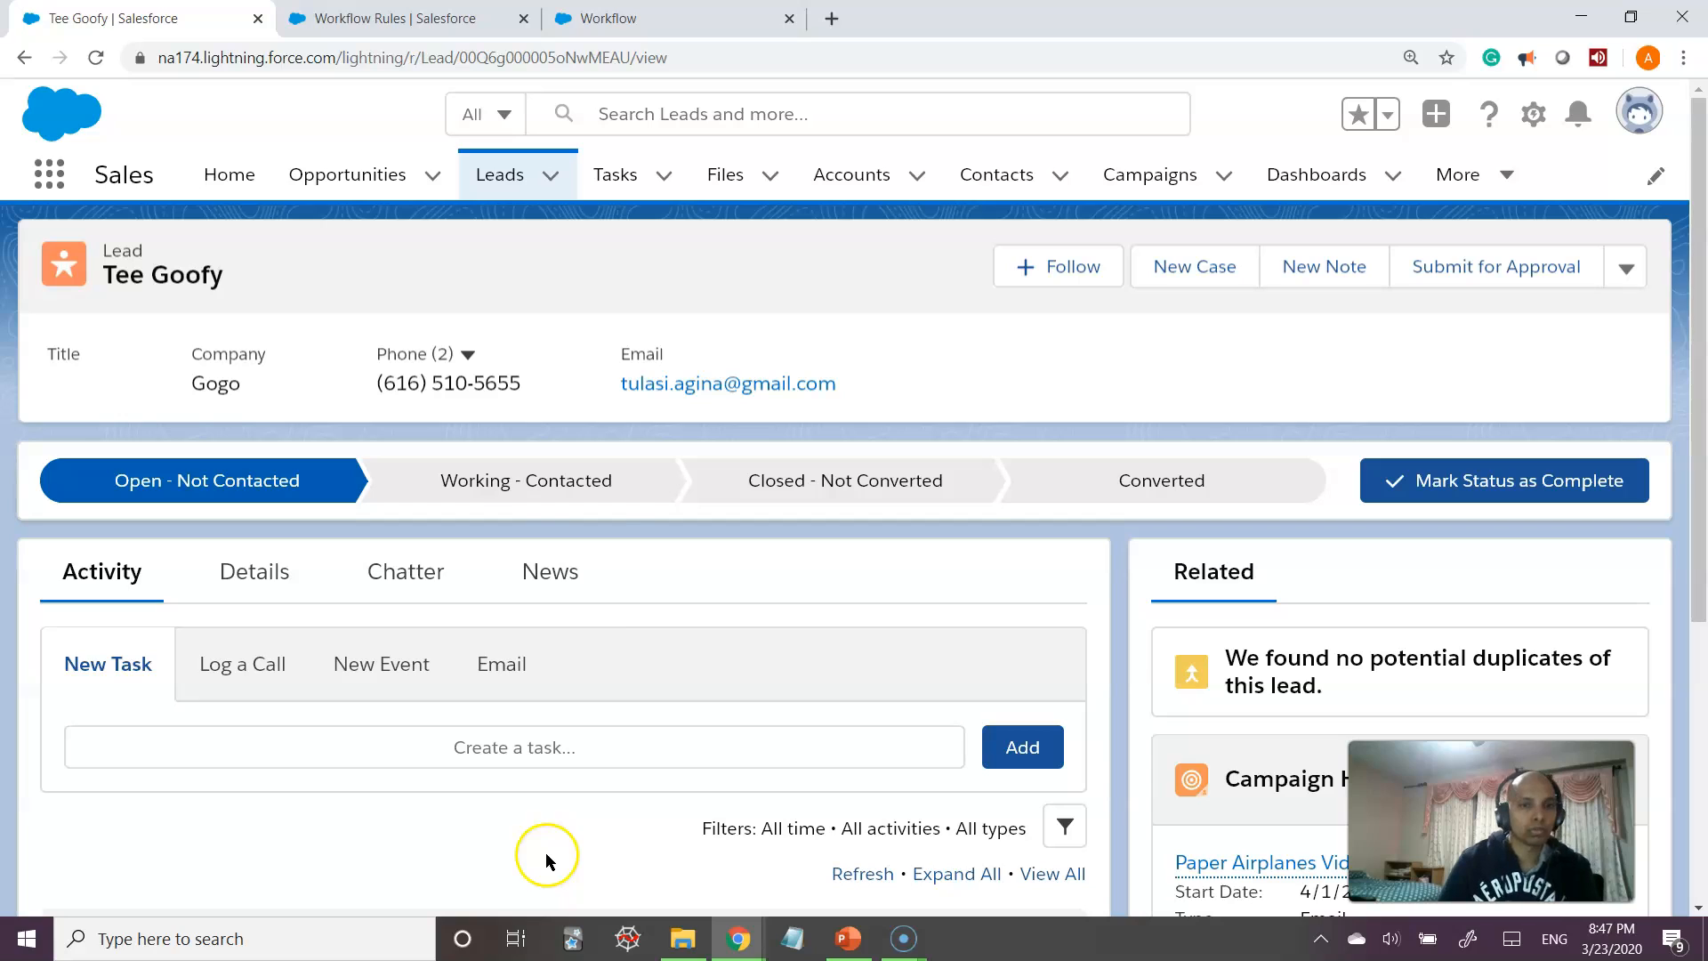
- Mark Working - Contacted as the Gogo lead's current status and check its activity timeline
click(538, 490)
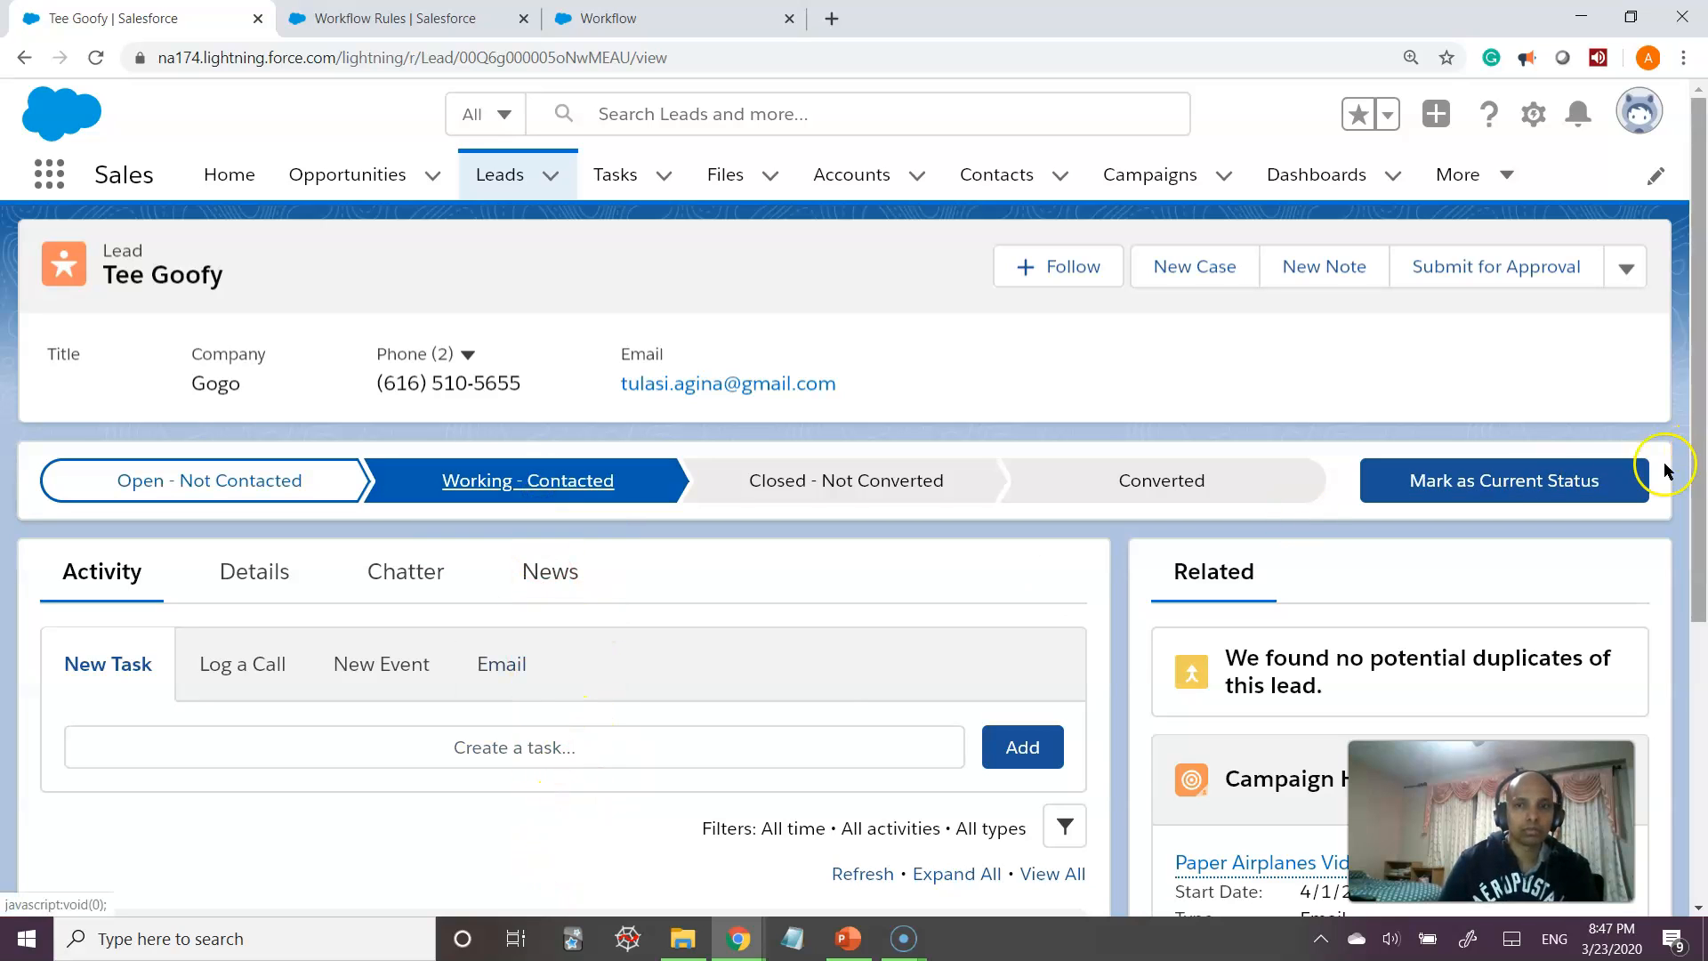
click(1526, 481)
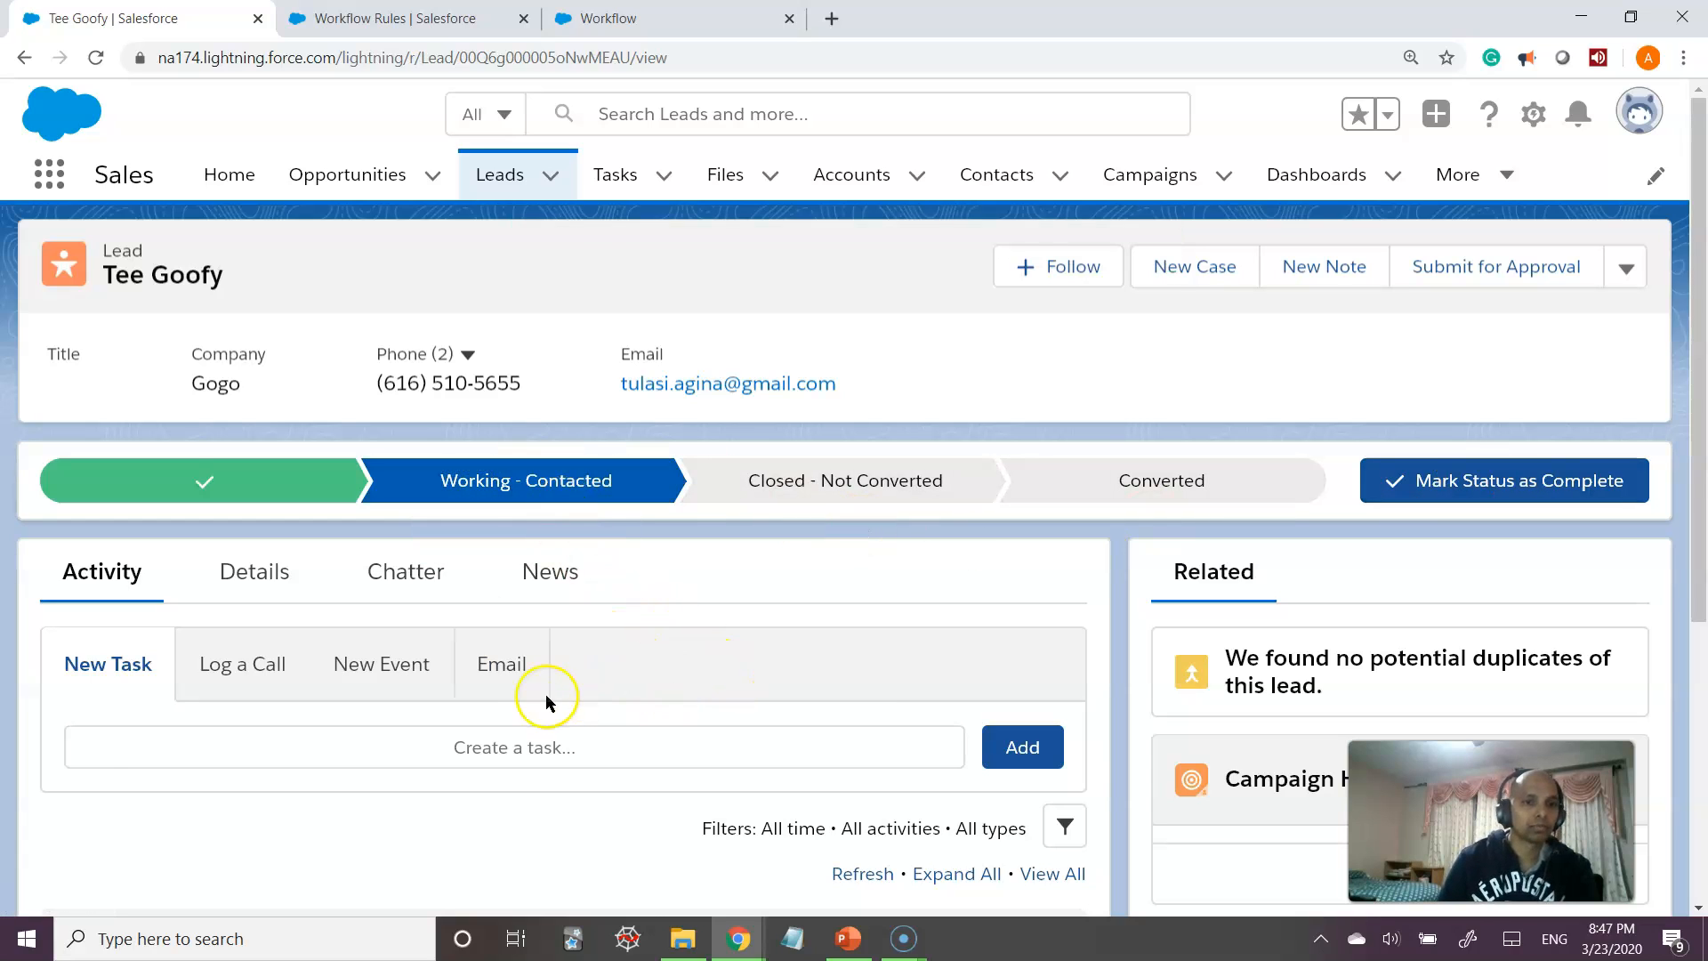
scroll(675, 676, down, 5)
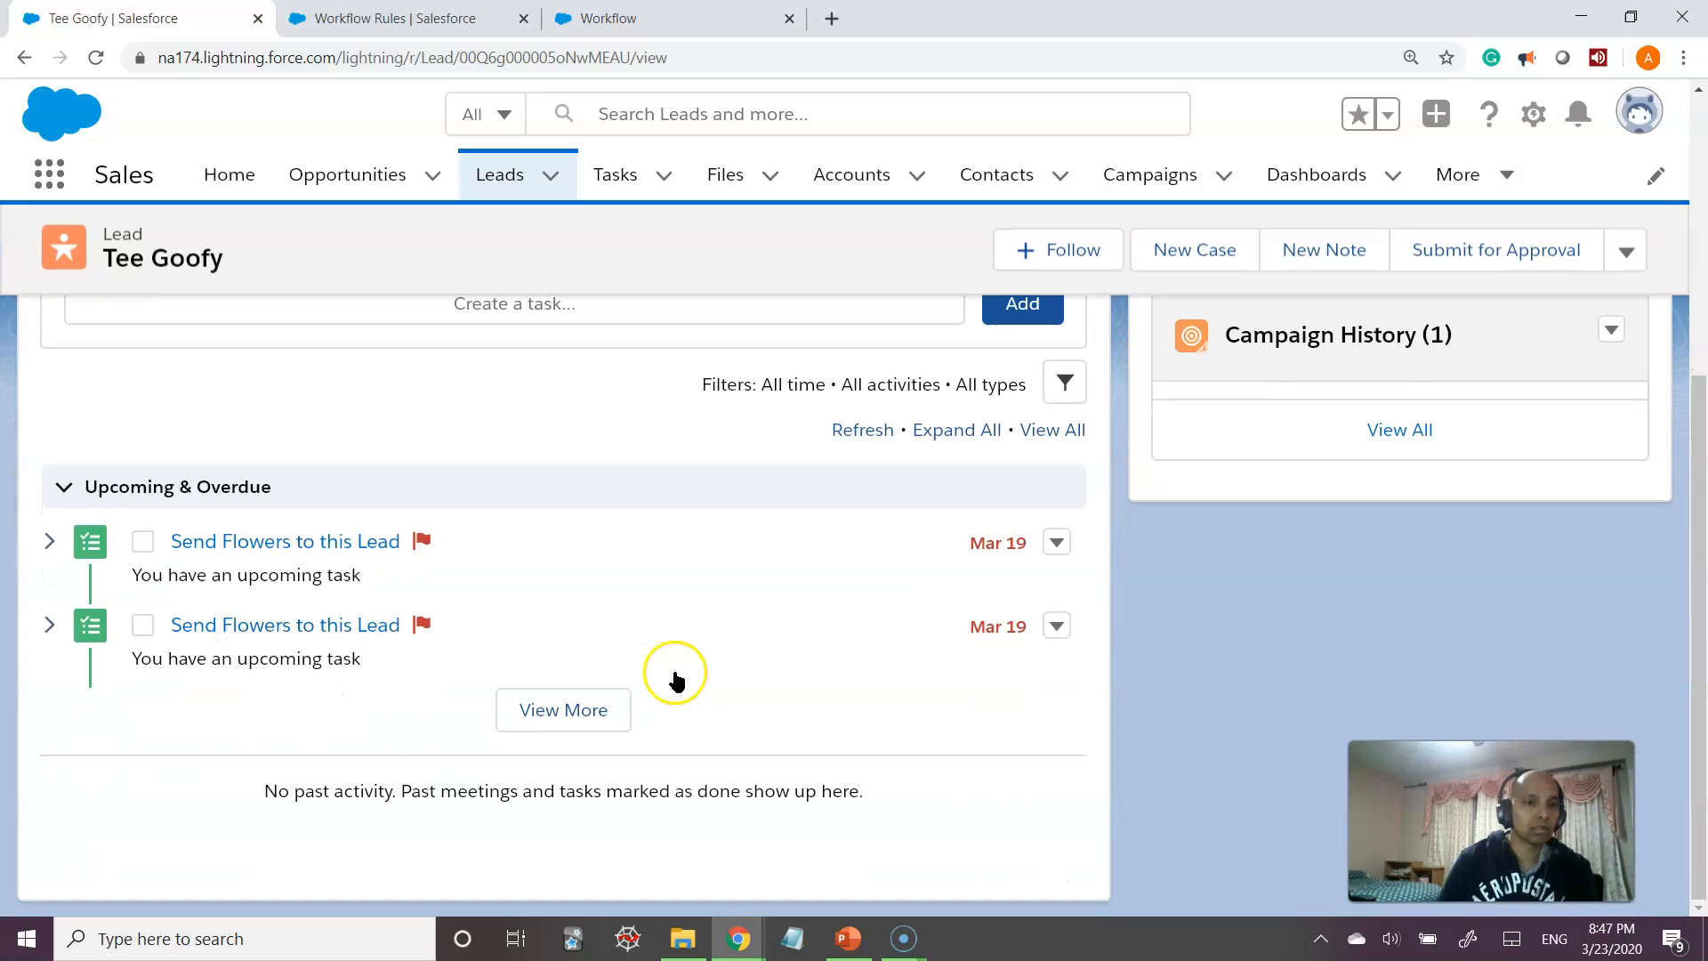
scroll(674, 672, up, 3)
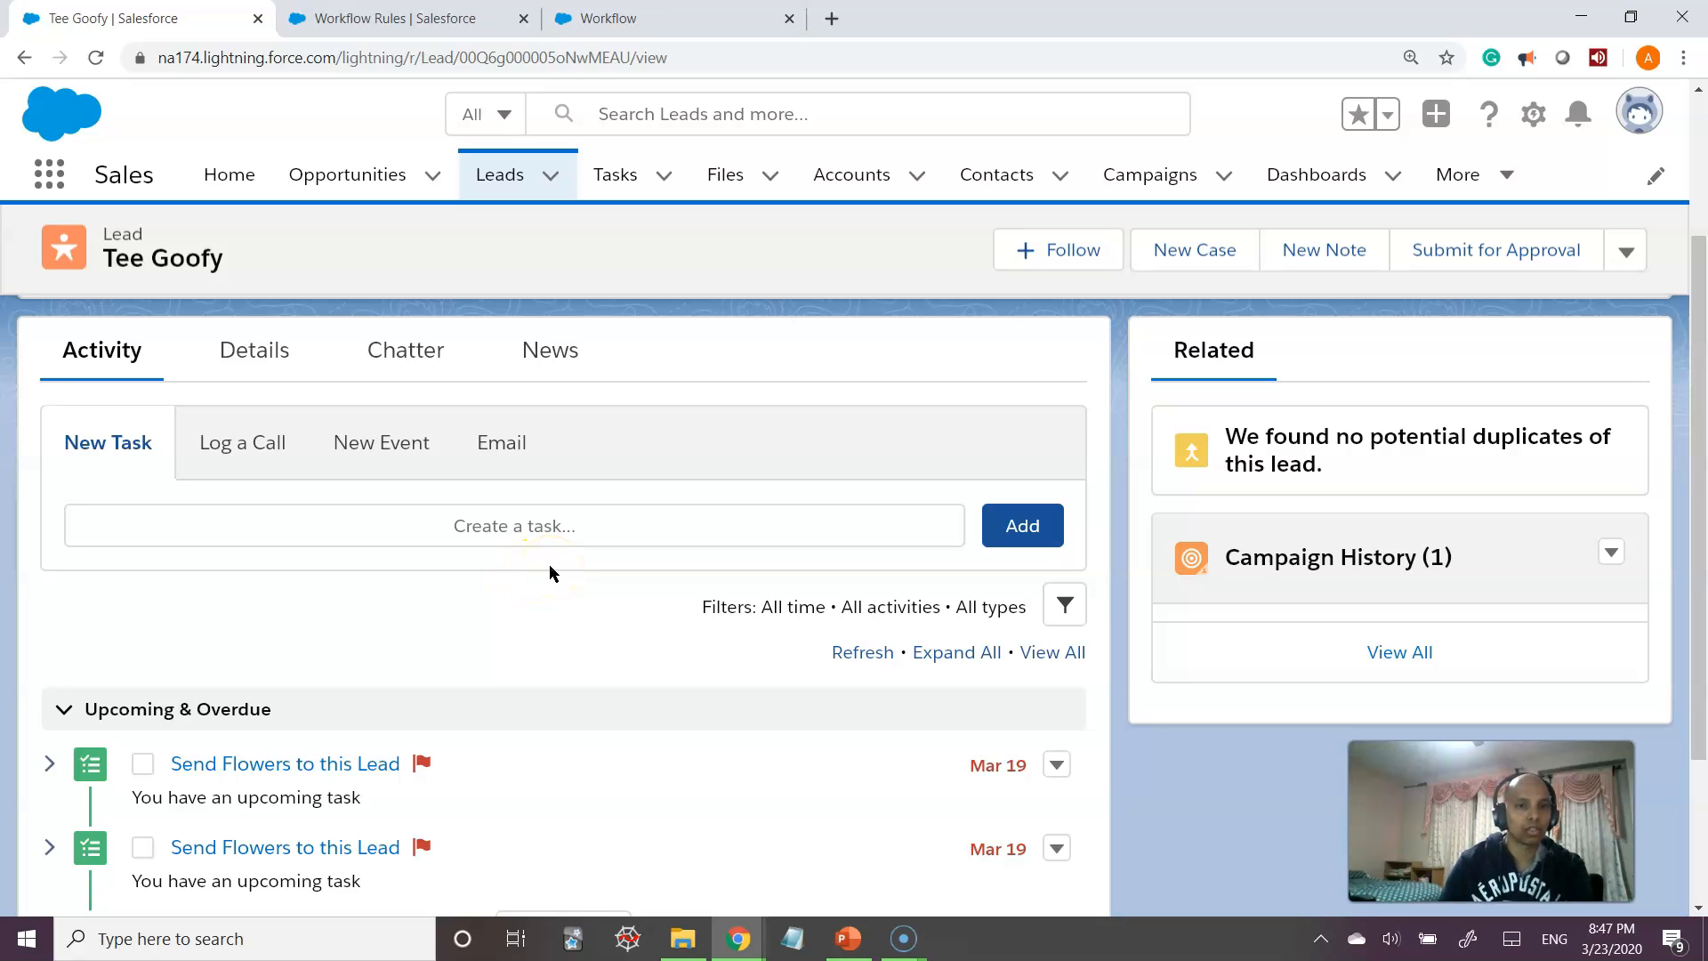
scroll(522, 744, down, 3)
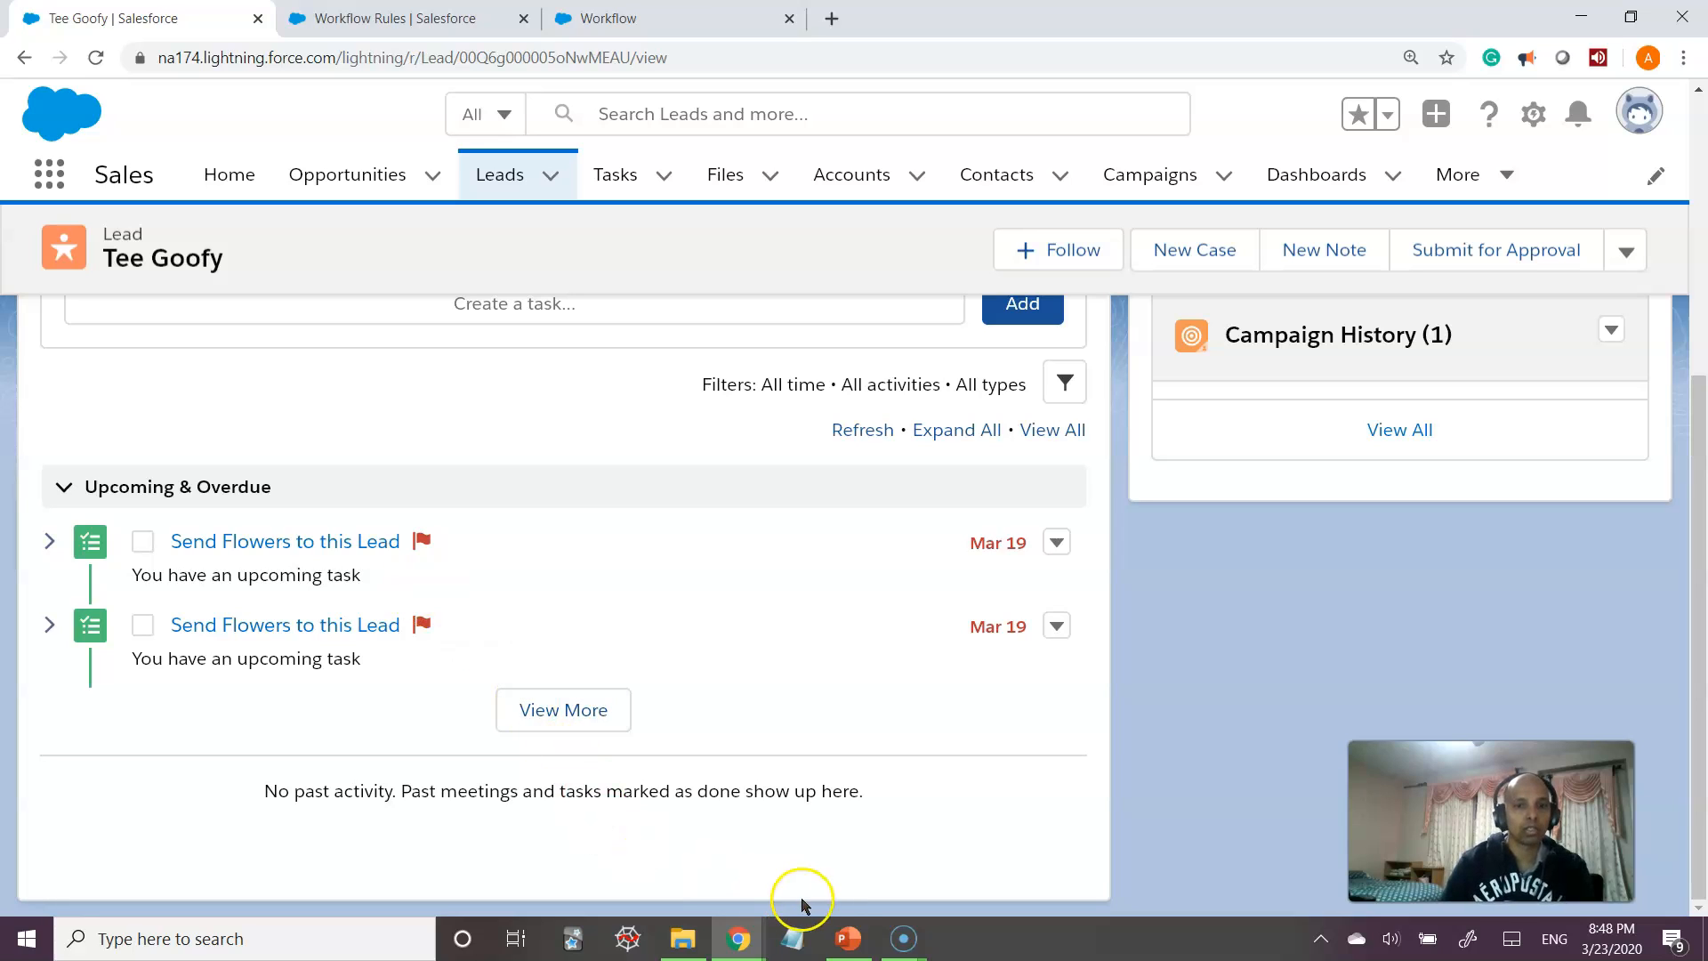
- Switch to PowerPoint, go to the "Now, its your turn" slide, highlight Account in yellow, and review the Rating and Upsell Opportunity fields
click(848, 941)
scroll(125, 508, down, 6)
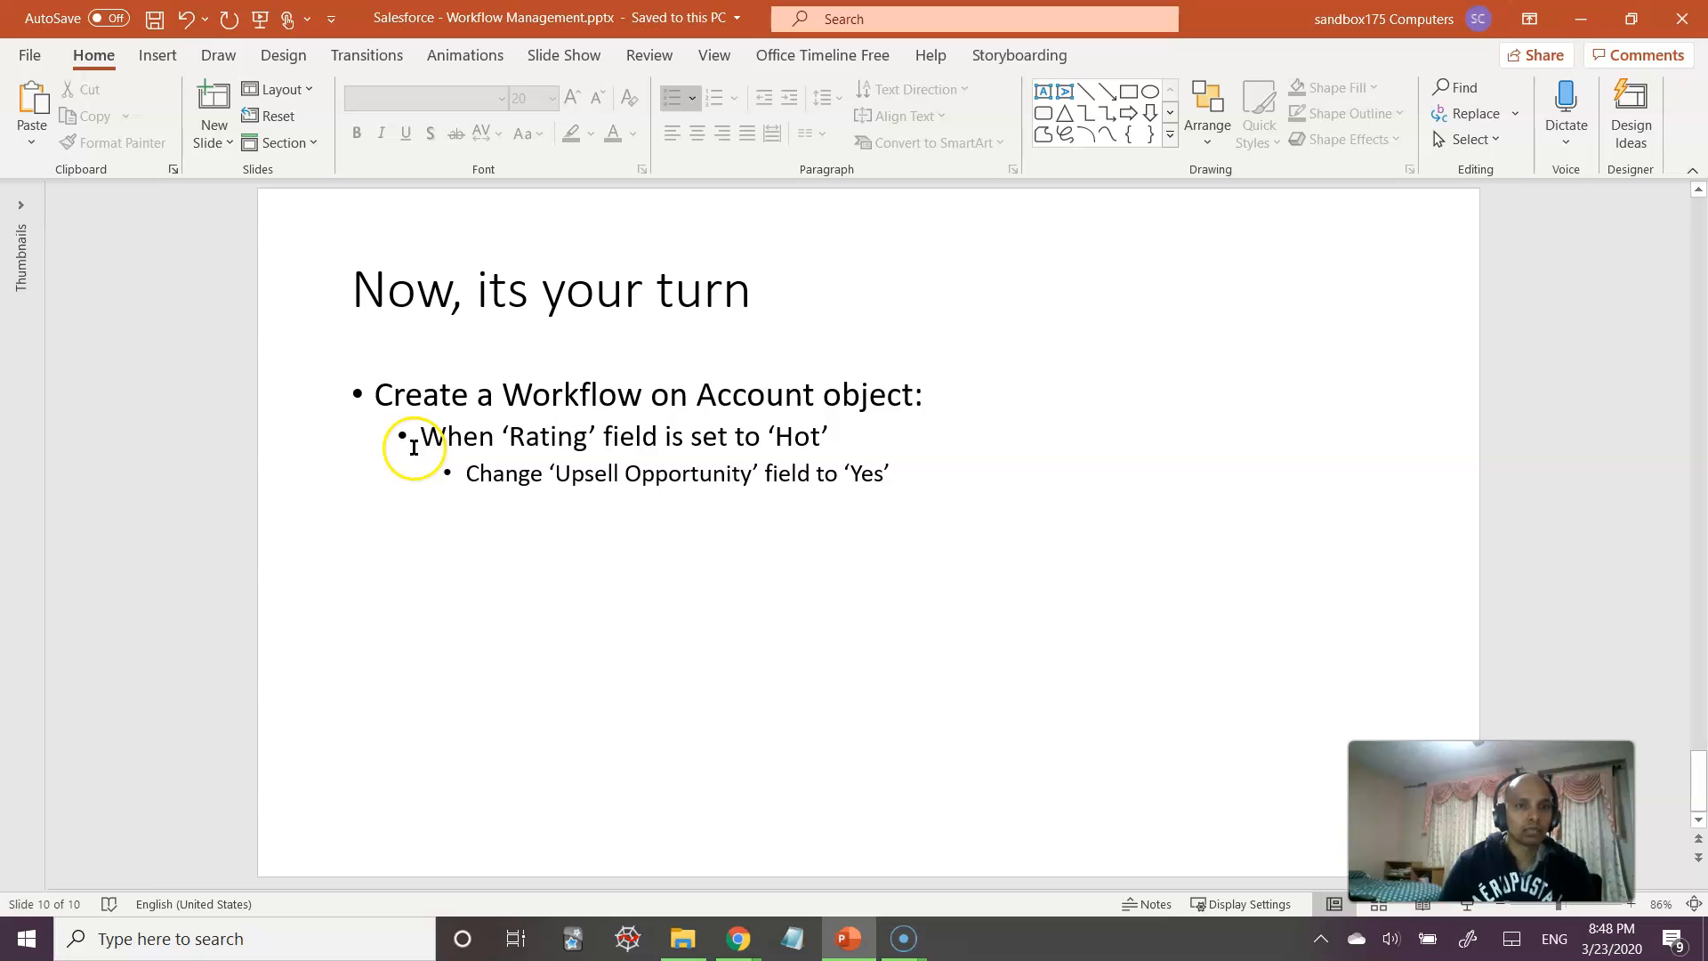
double_click(558, 394)
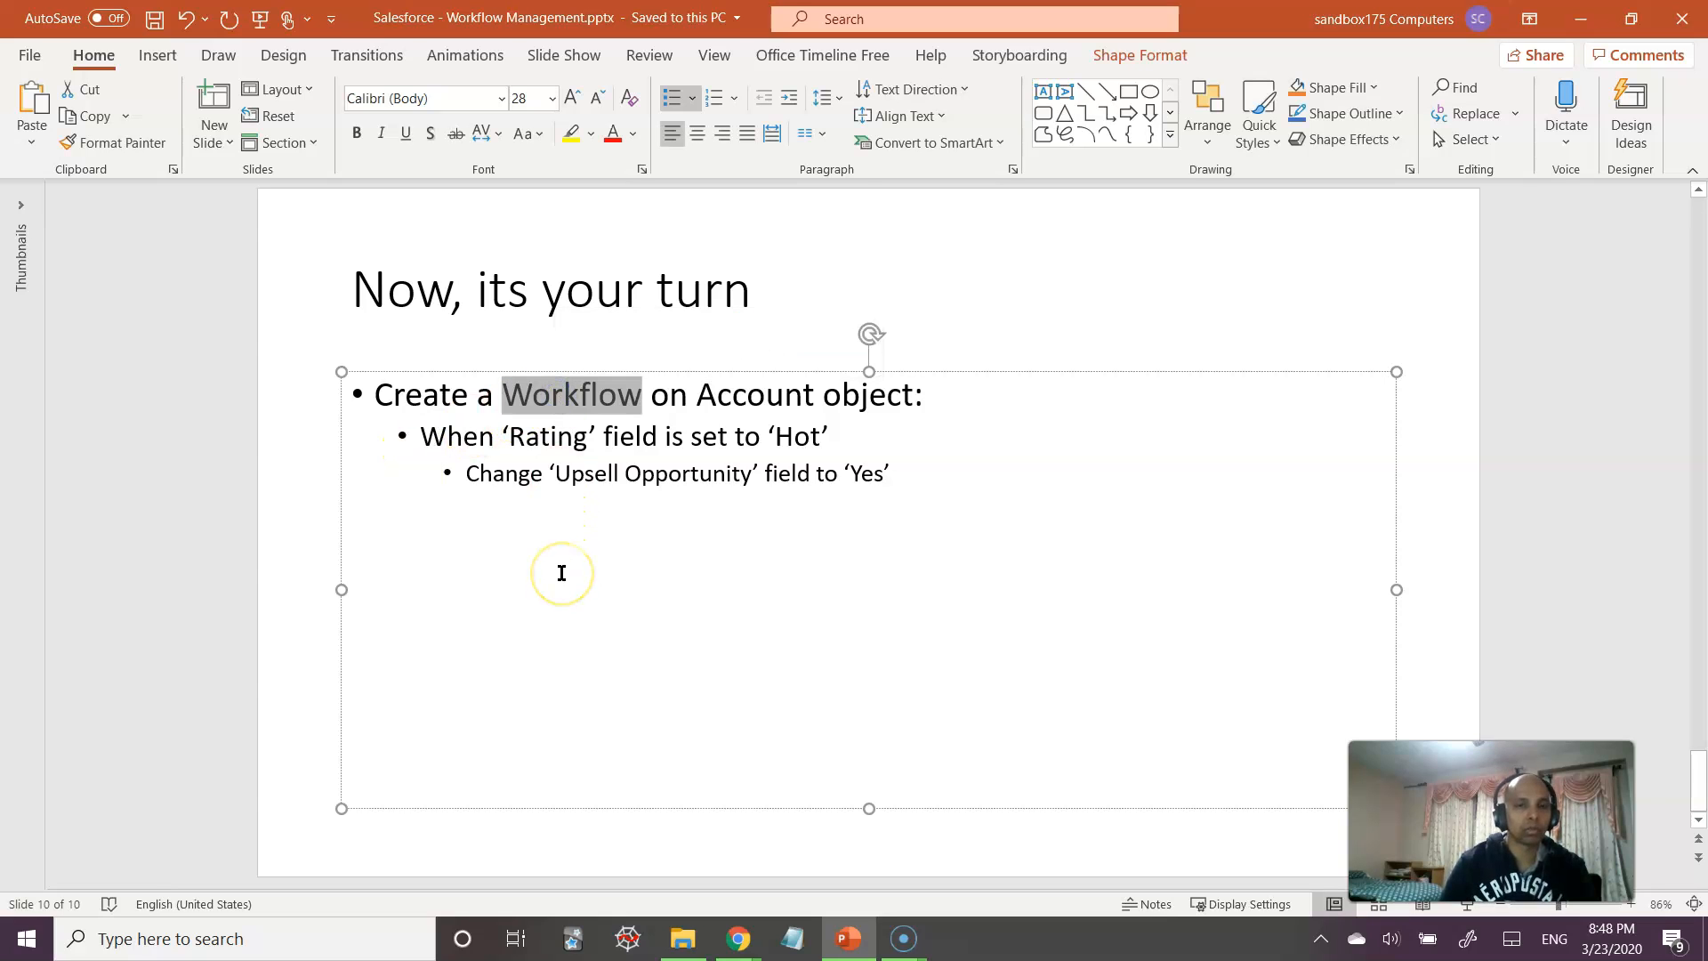
double_click(725, 392)
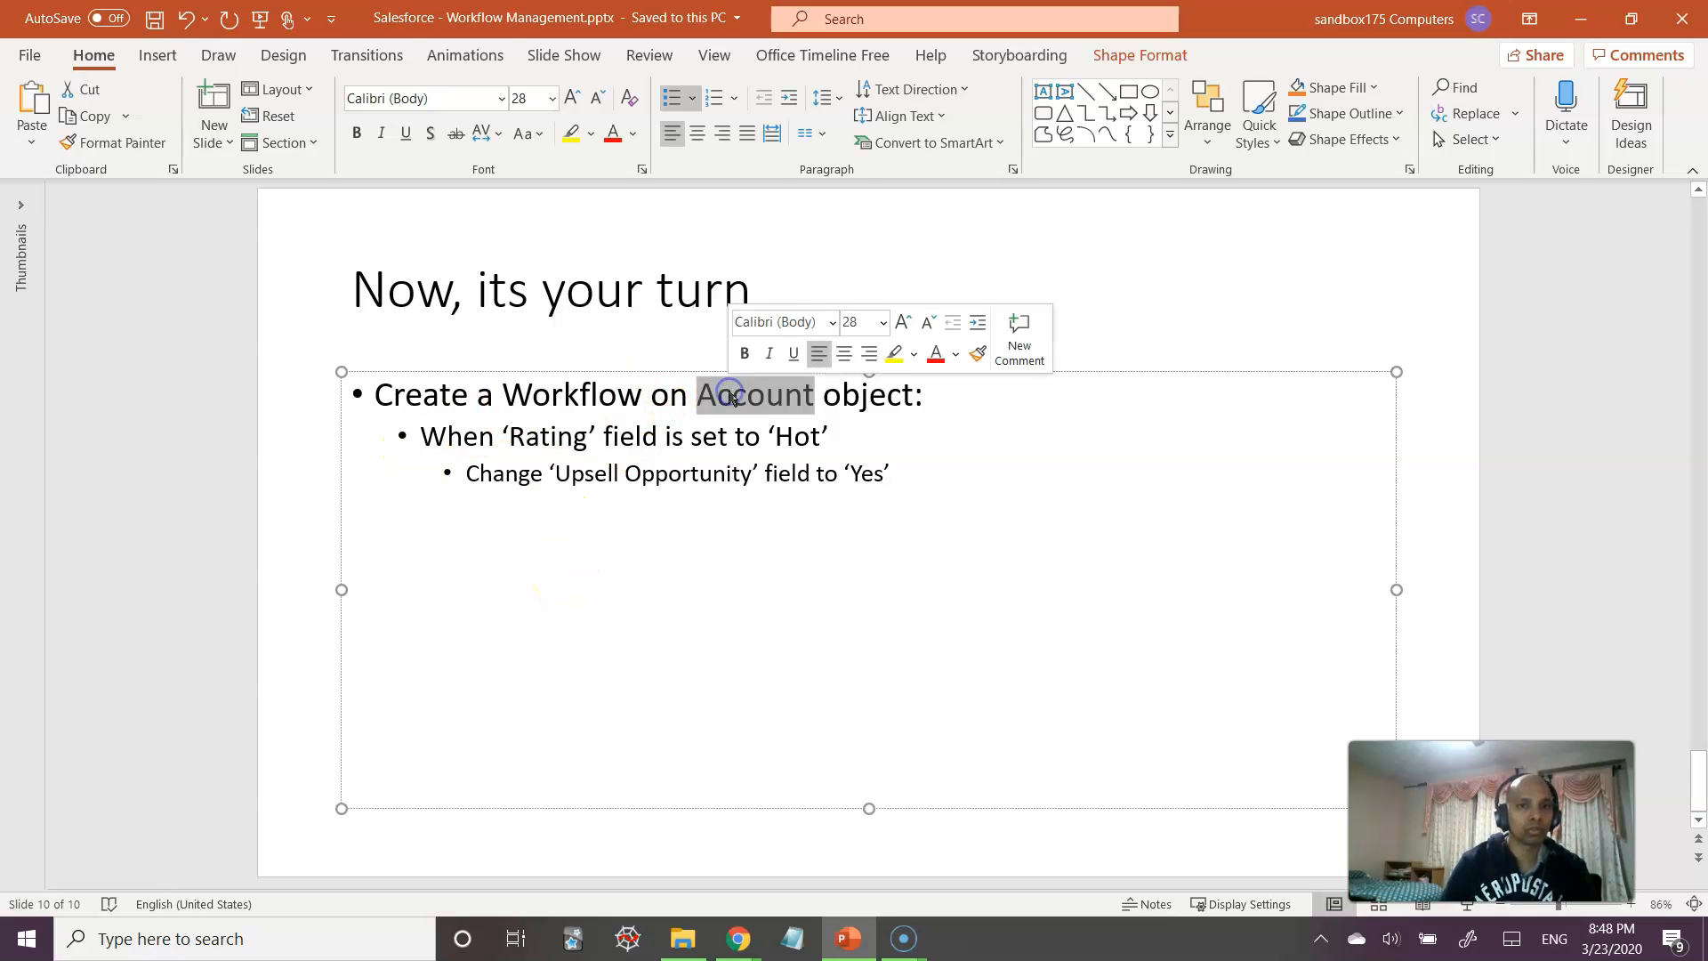
click(570, 133)
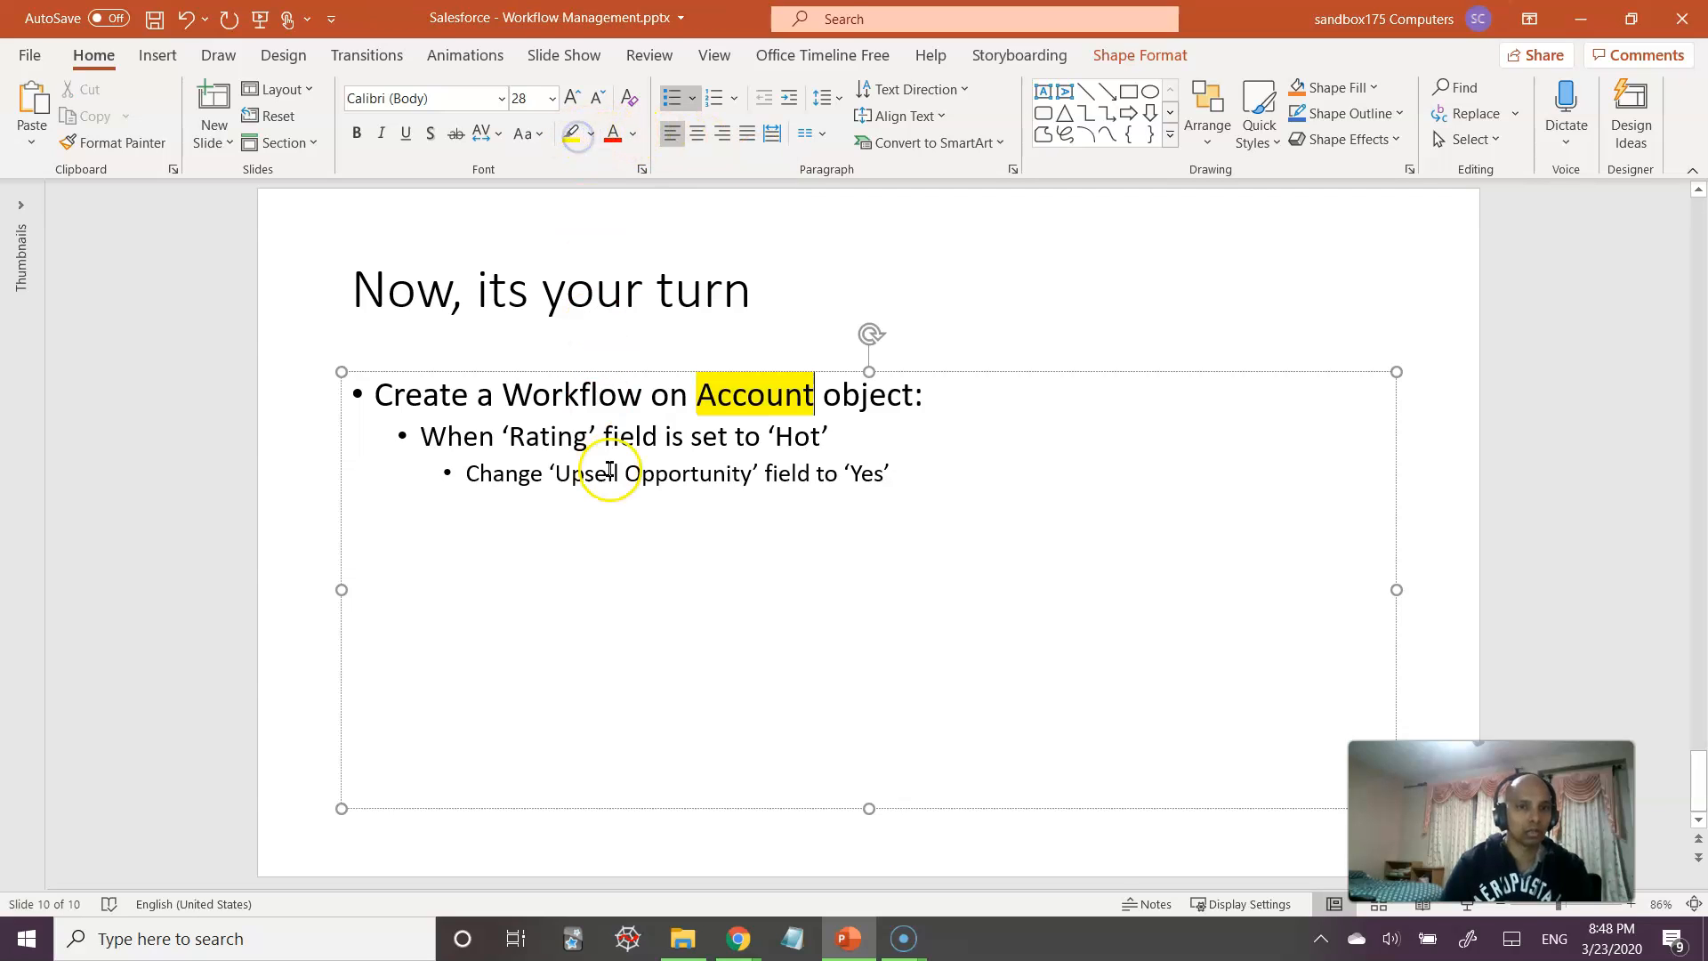
double_click(513, 436)
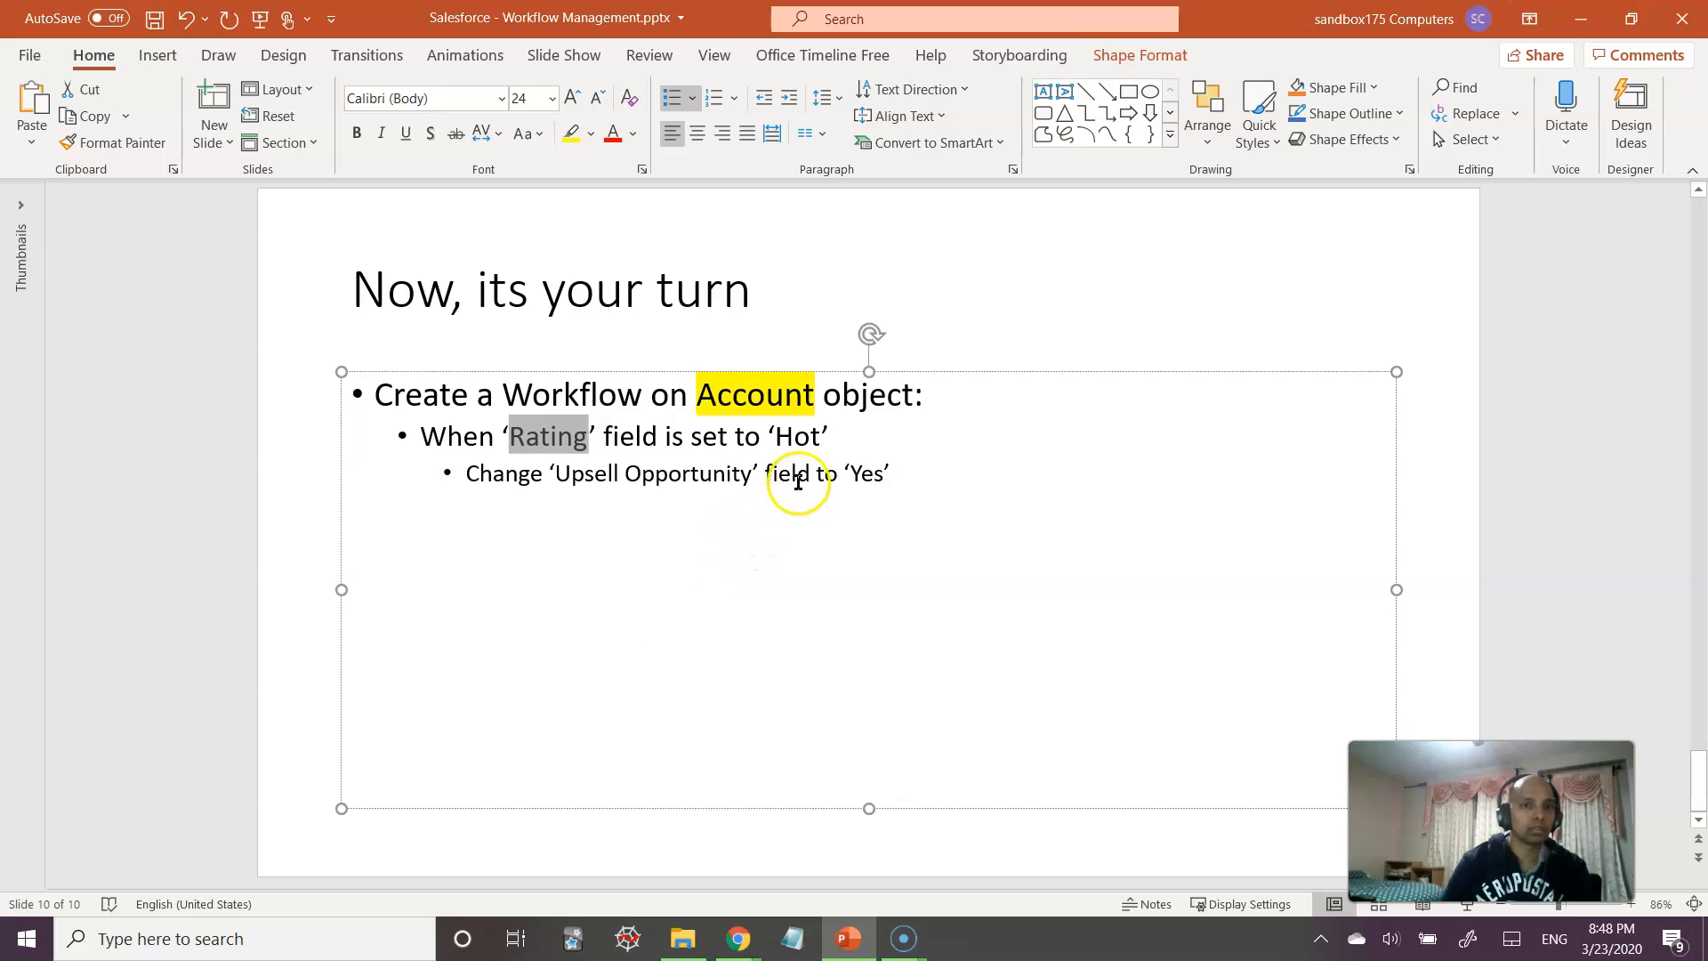
drag(559, 475, 704, 470)
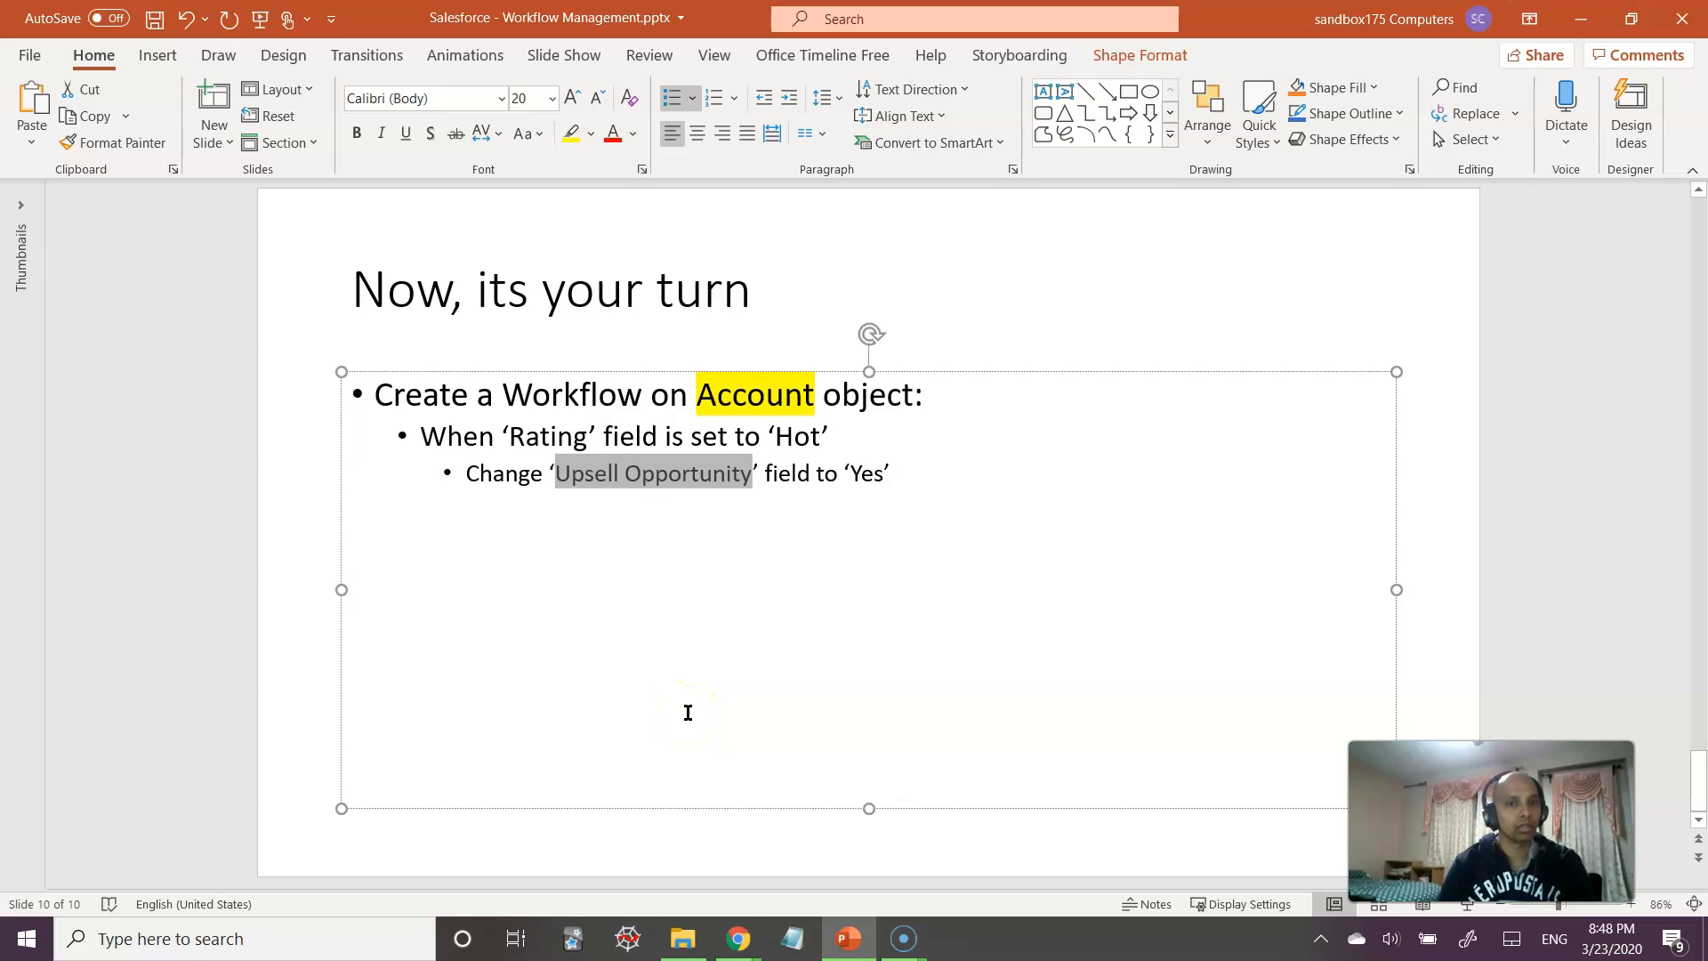
- Switch to Salesforce in Chrome and open the details of the Oak Park High School account
key(alt+Tab)
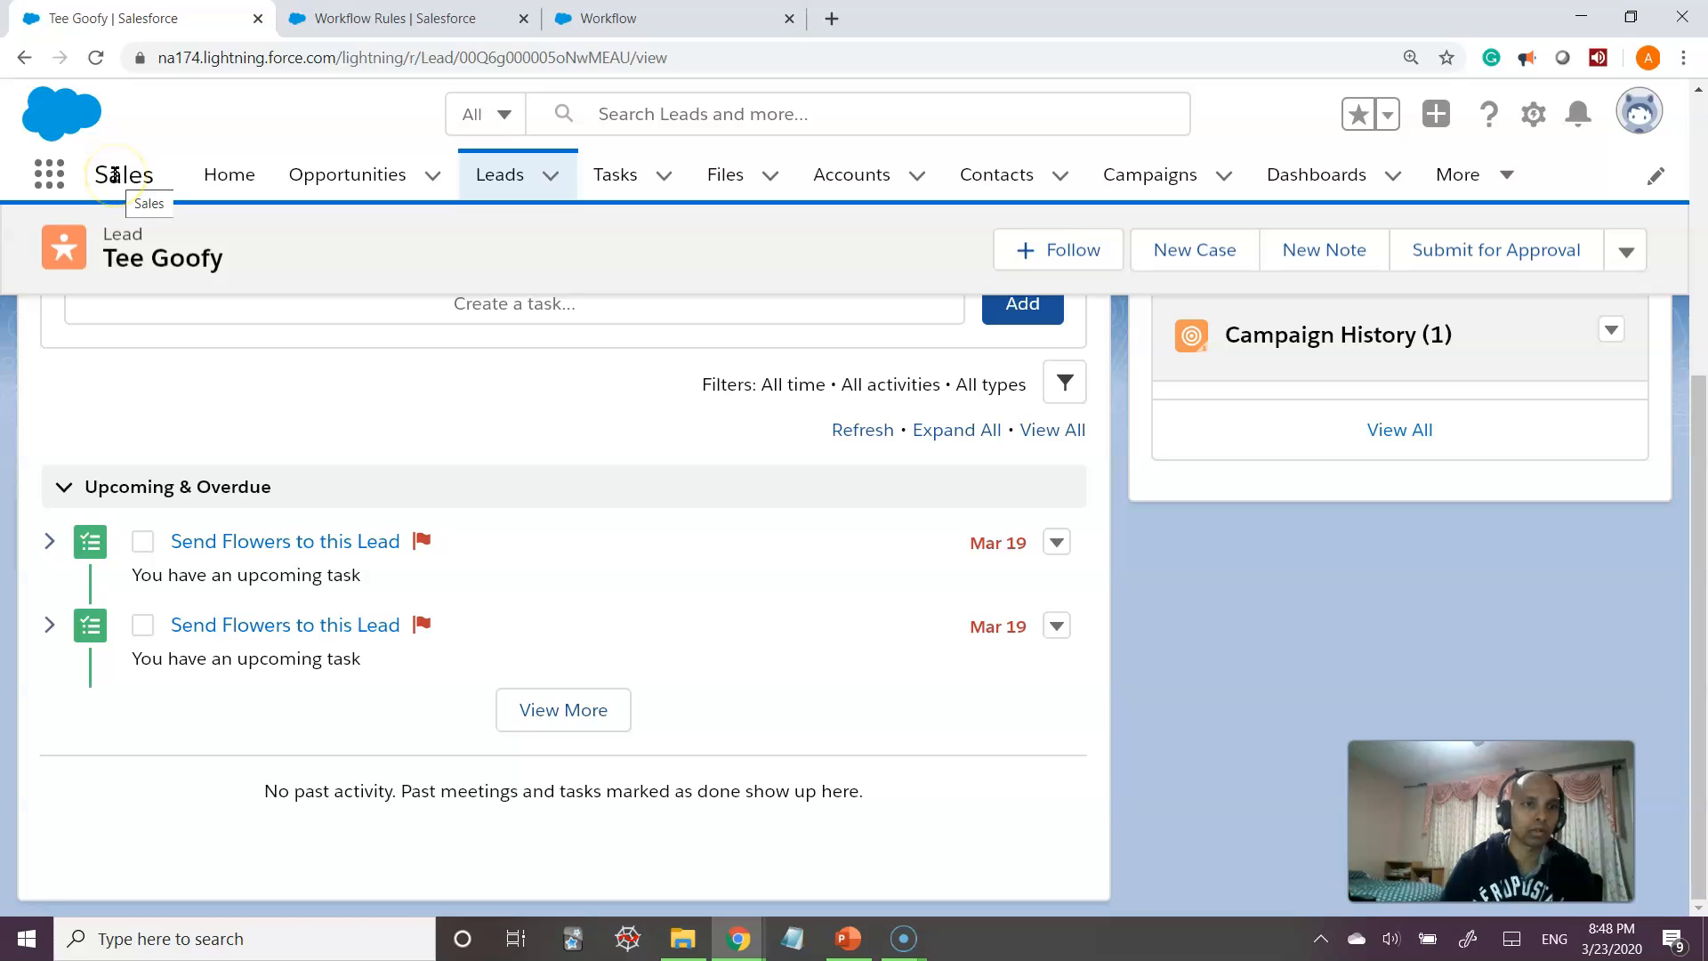
click(850, 178)
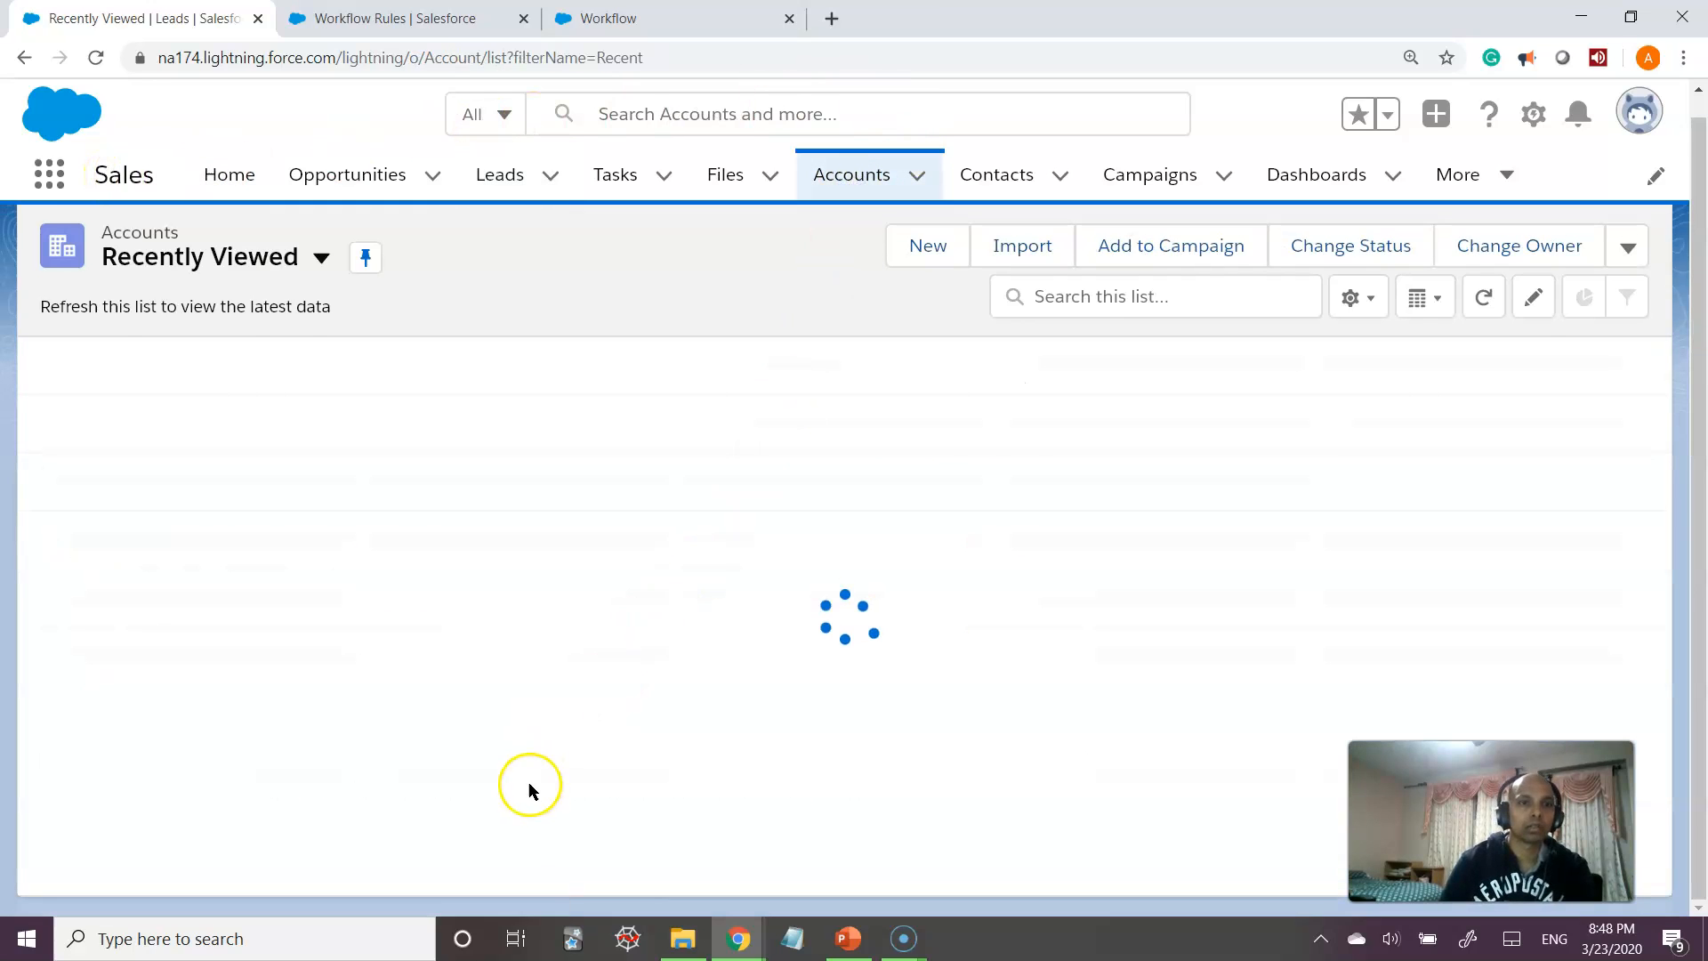
click(252, 425)
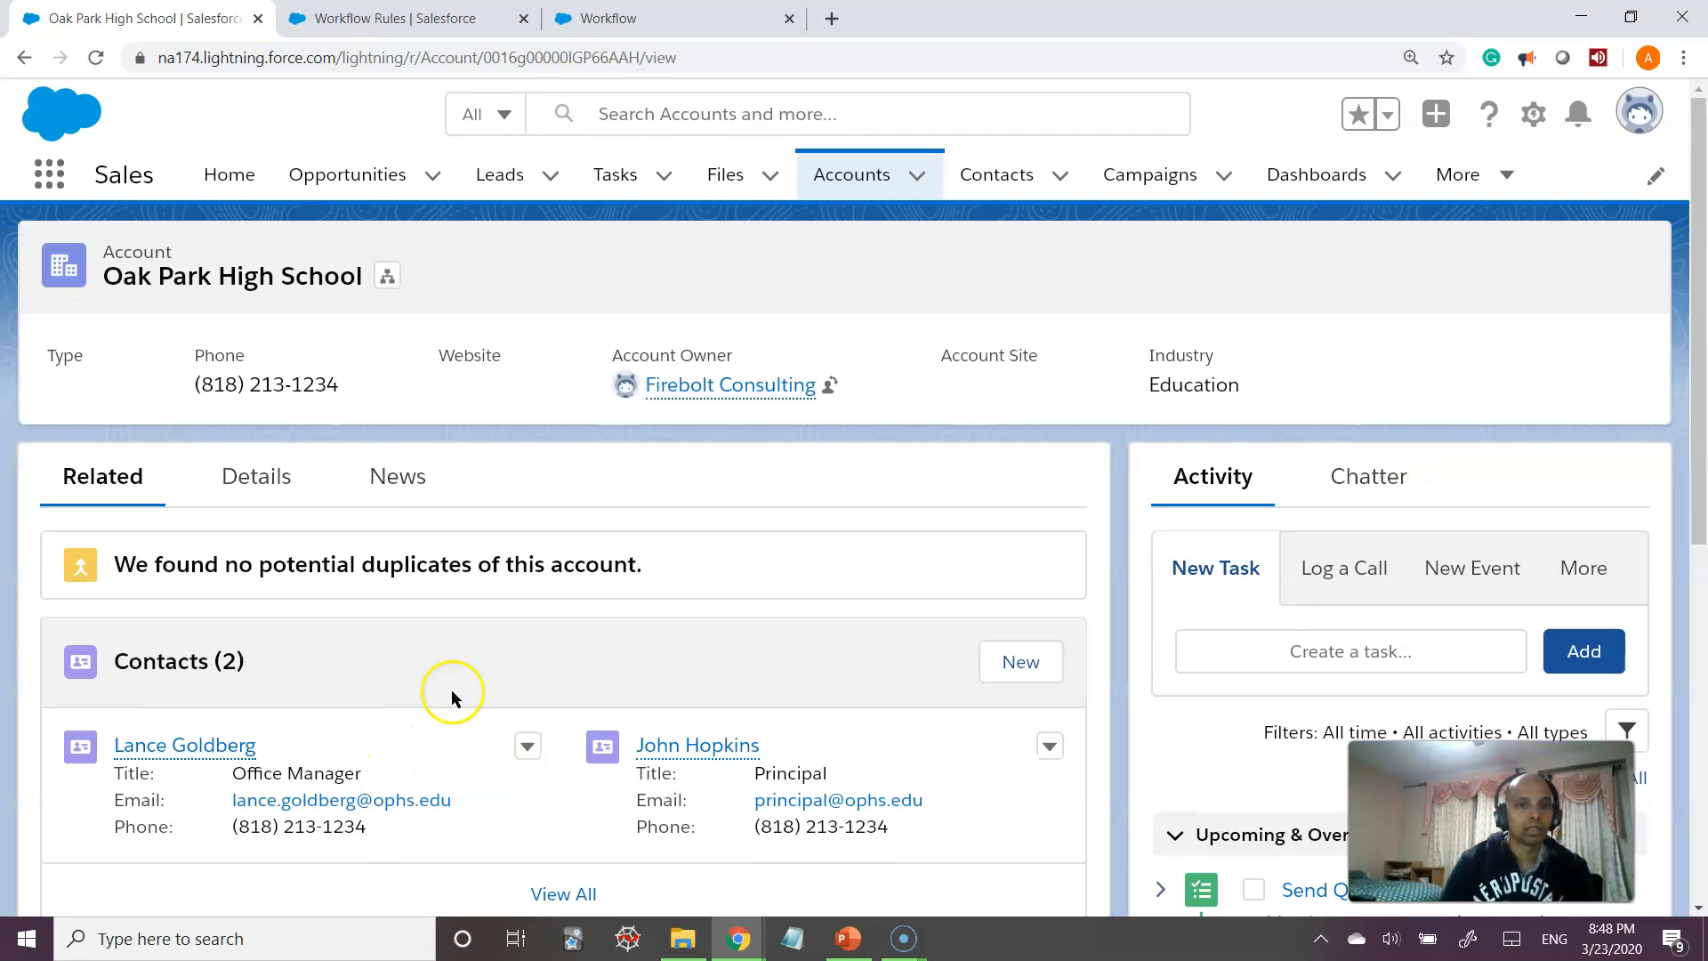
click(262, 476)
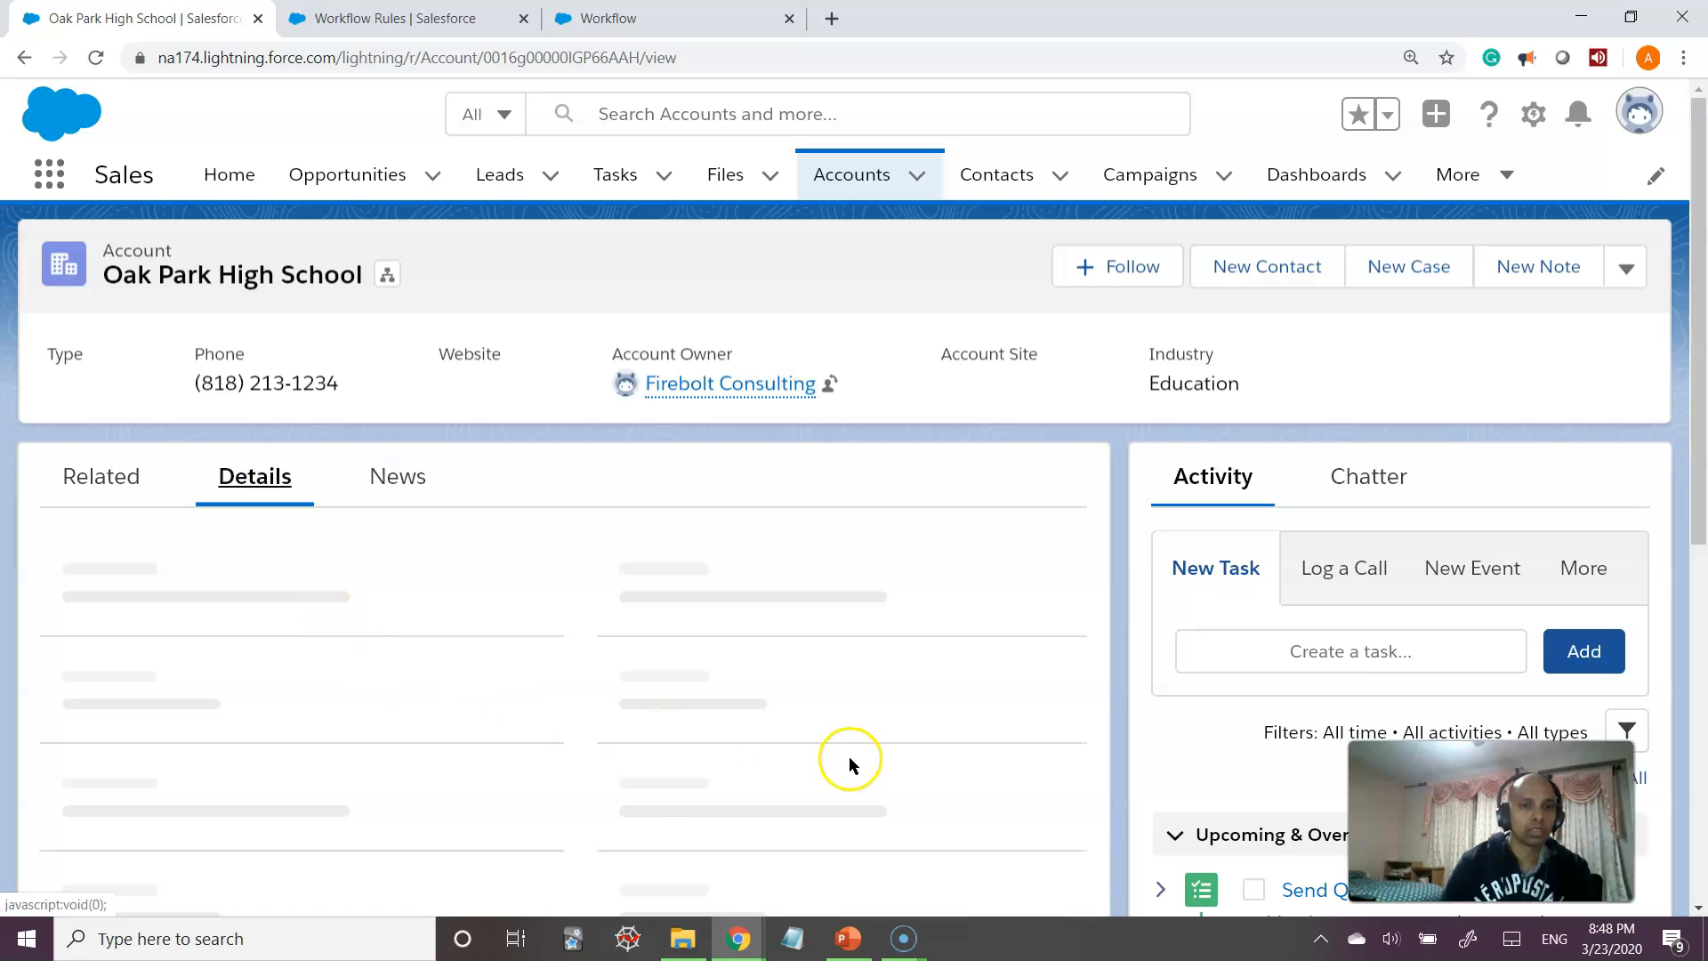
scroll(850, 762, down, 3)
scroll(850, 765, down, 2)
scroll(851, 765, up, 5)
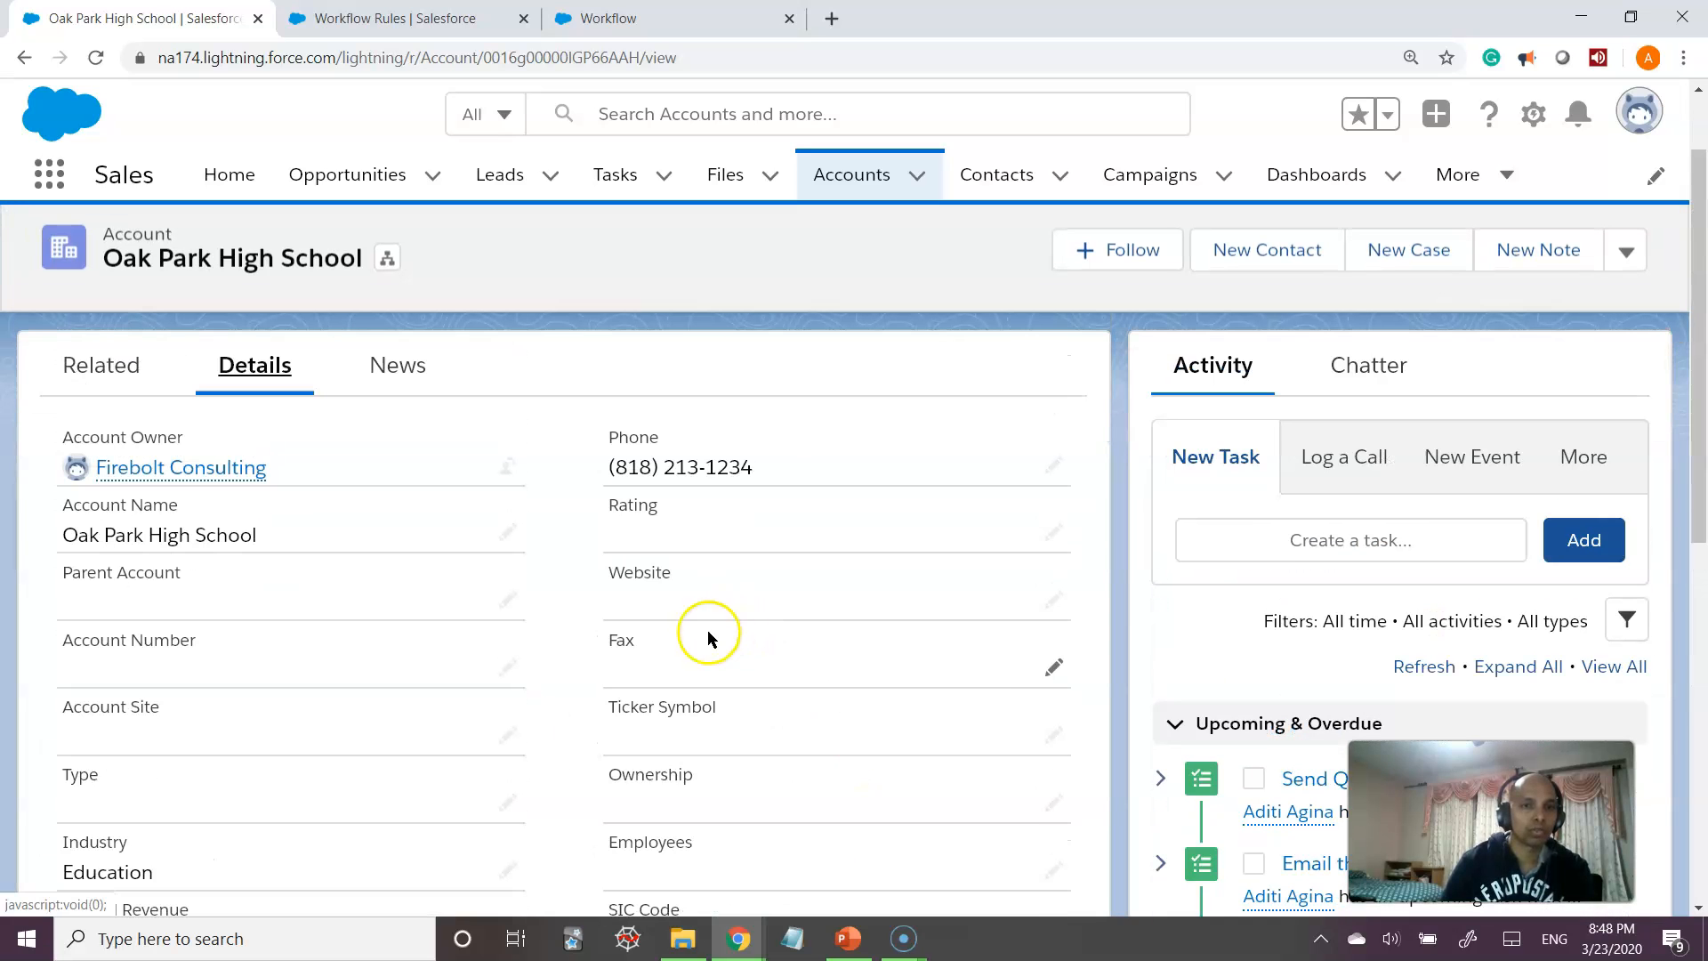
- Start editing the Oak Park High School account and set its Rating to Hot
click(1062, 520)
click(678, 536)
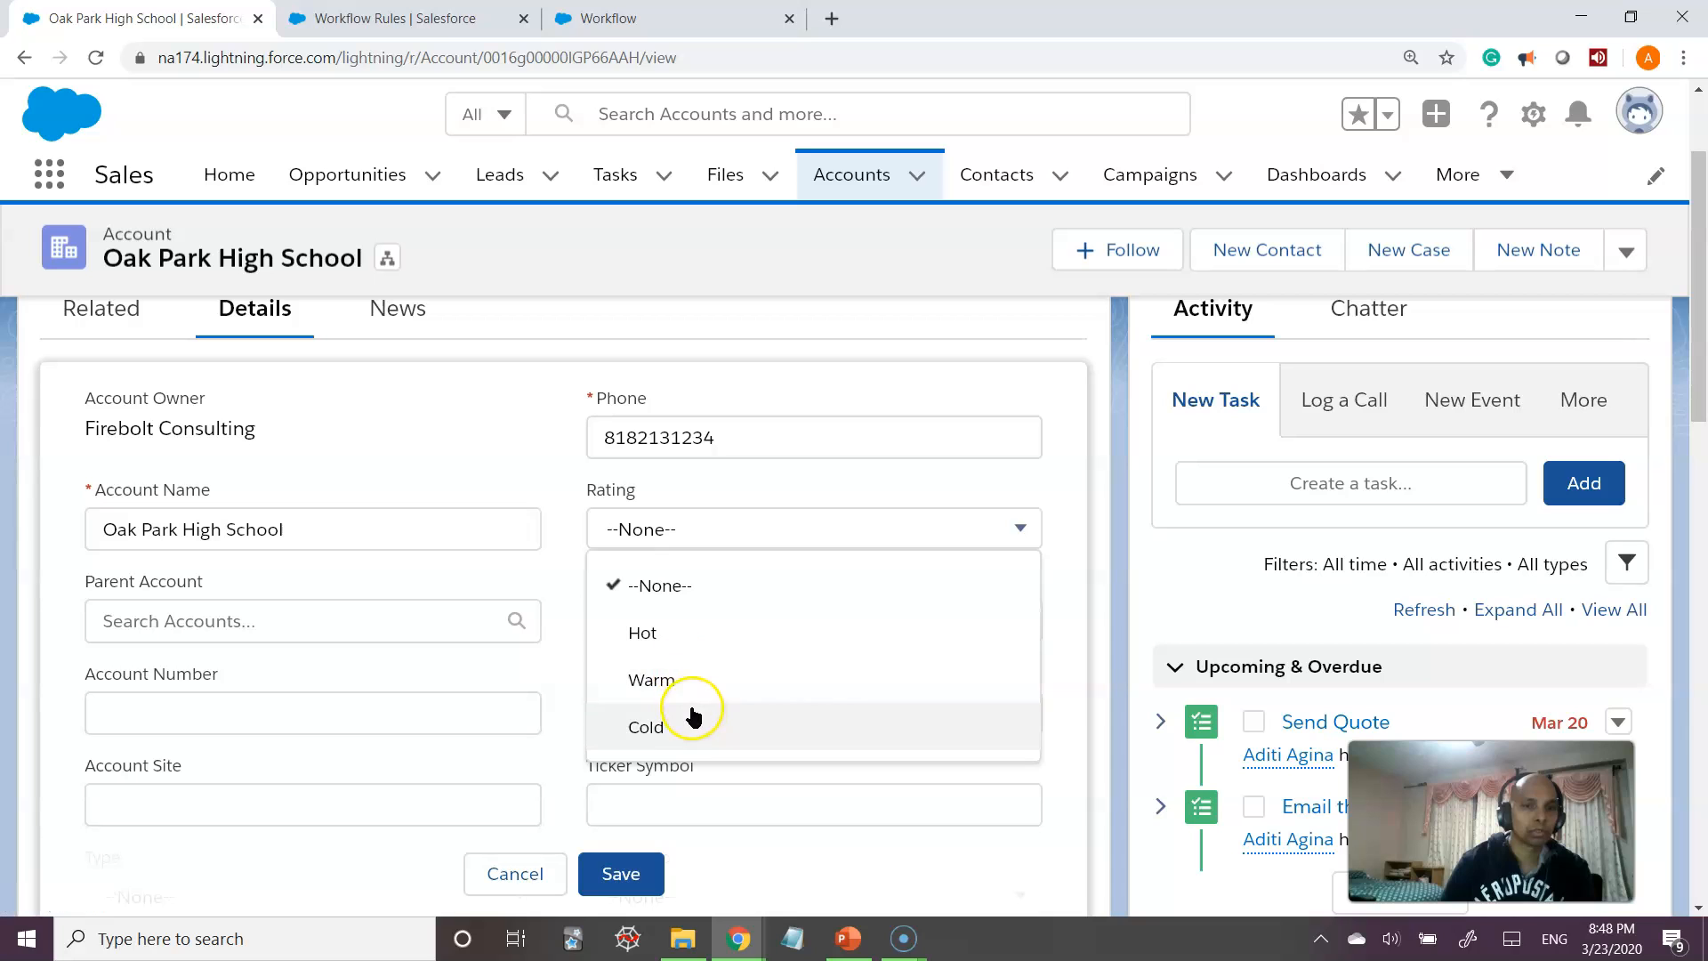
click(682, 635)
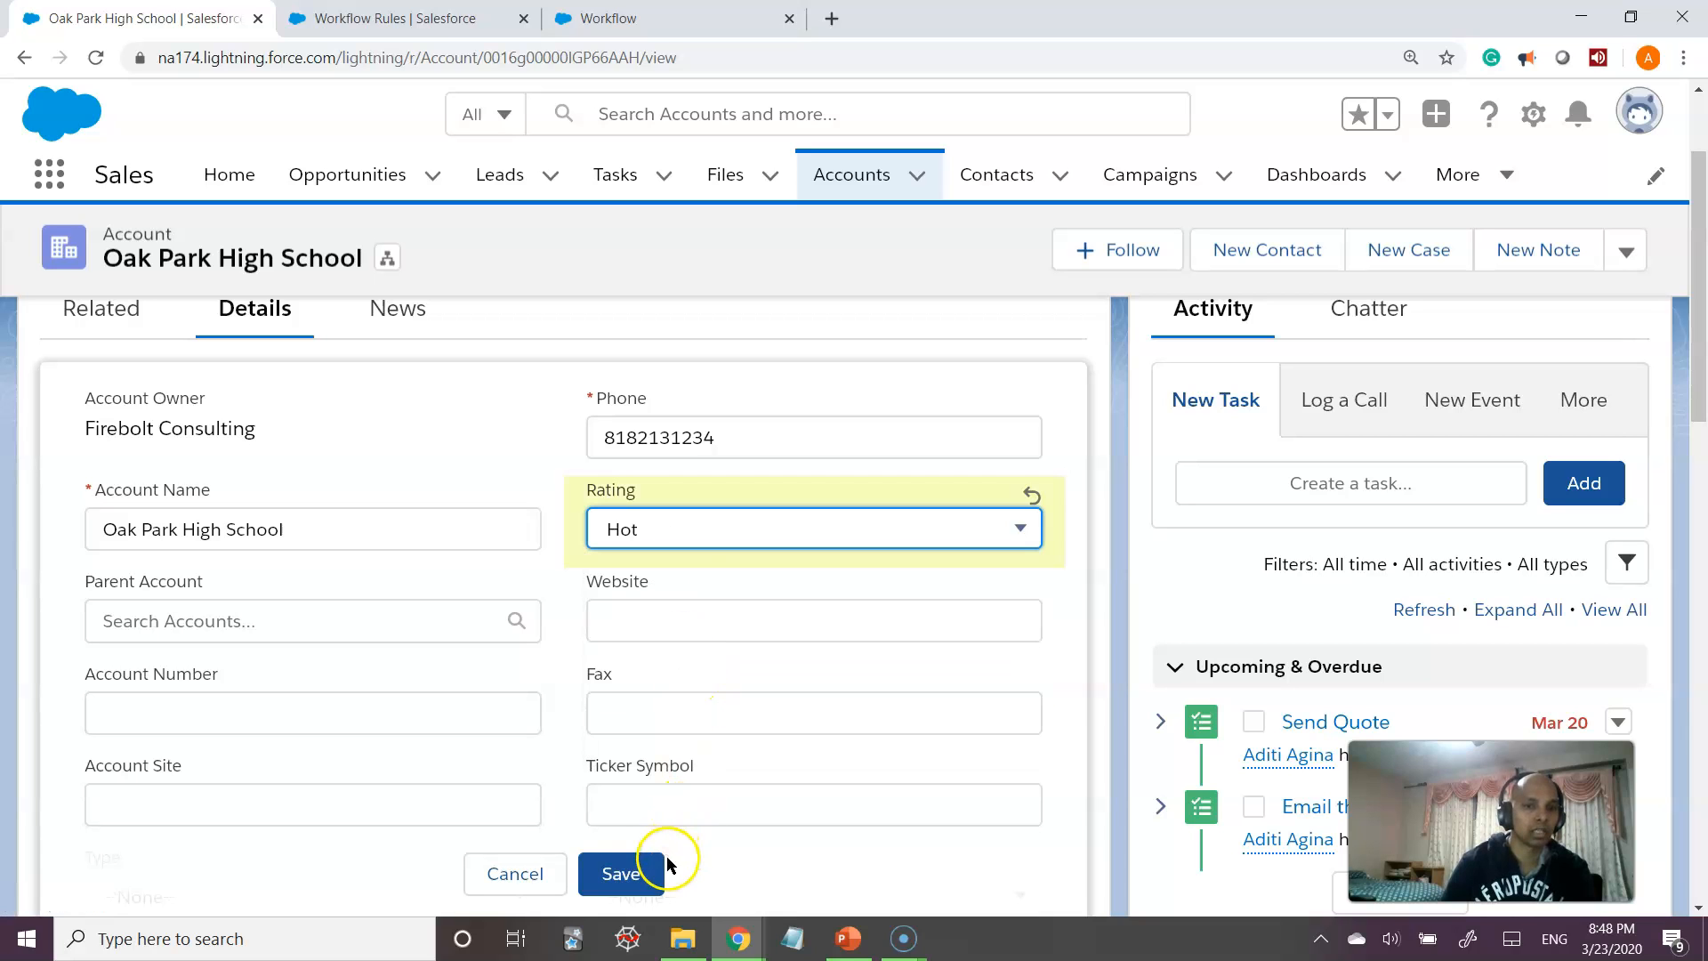
- Check the available choices for the account's Upsell Opportunity field without selecting one
scroll(672, 865, down, 8)
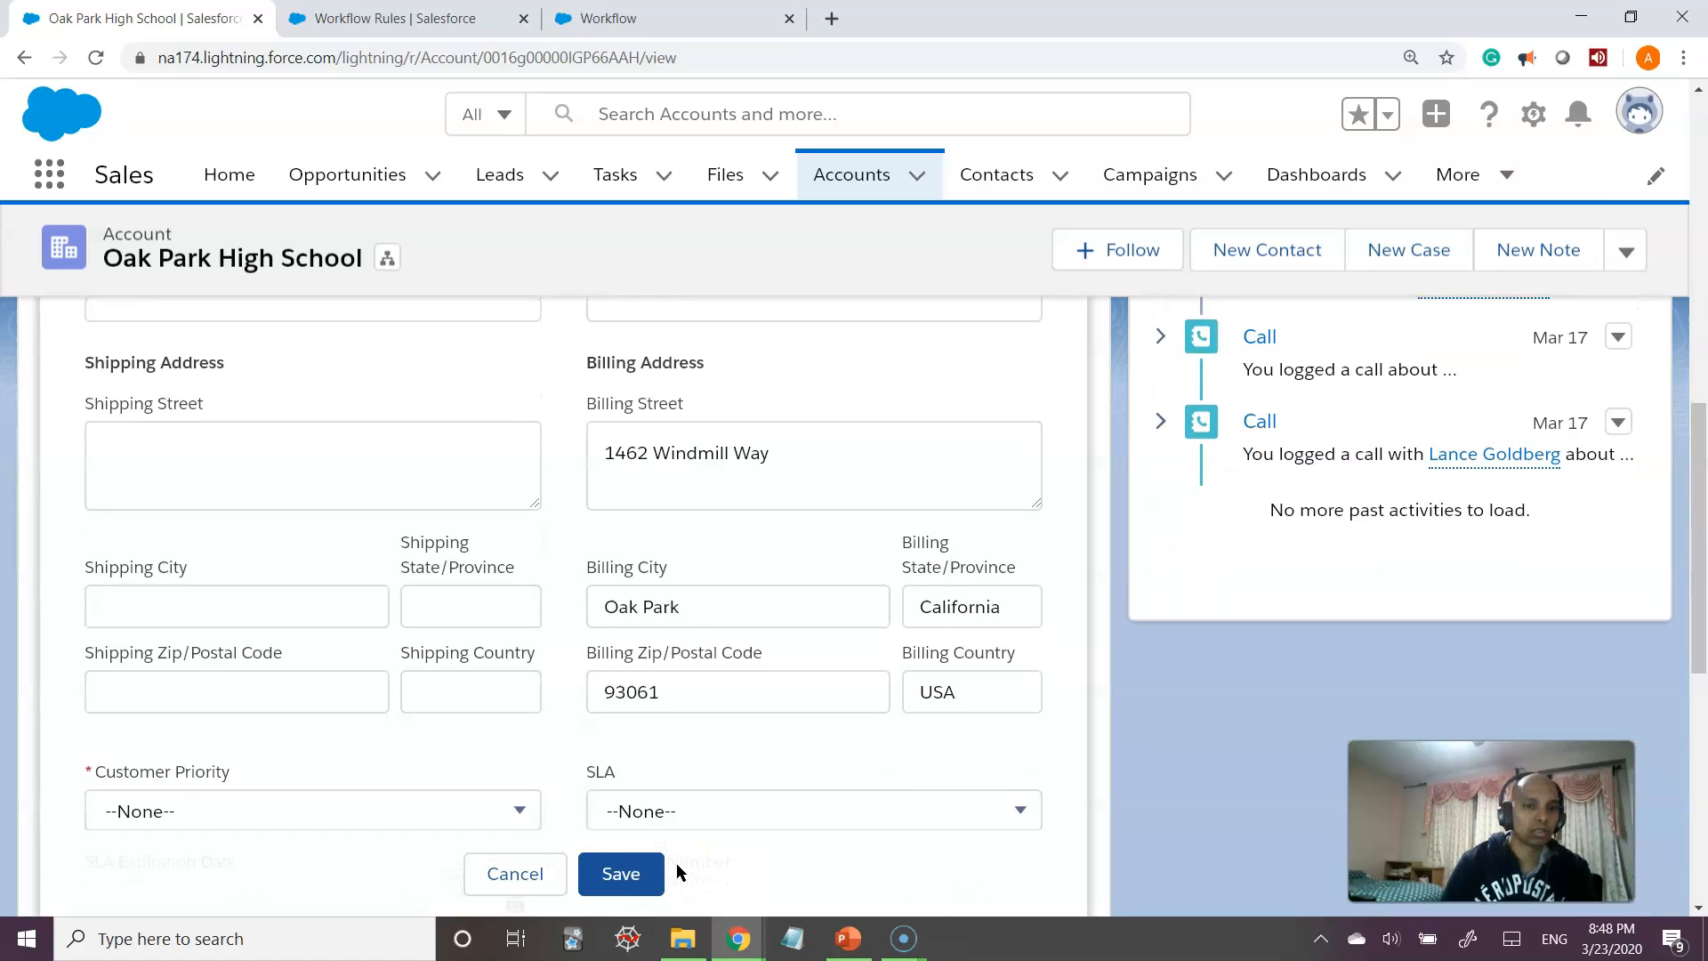
scroll(676, 872, down, 3)
click(709, 768)
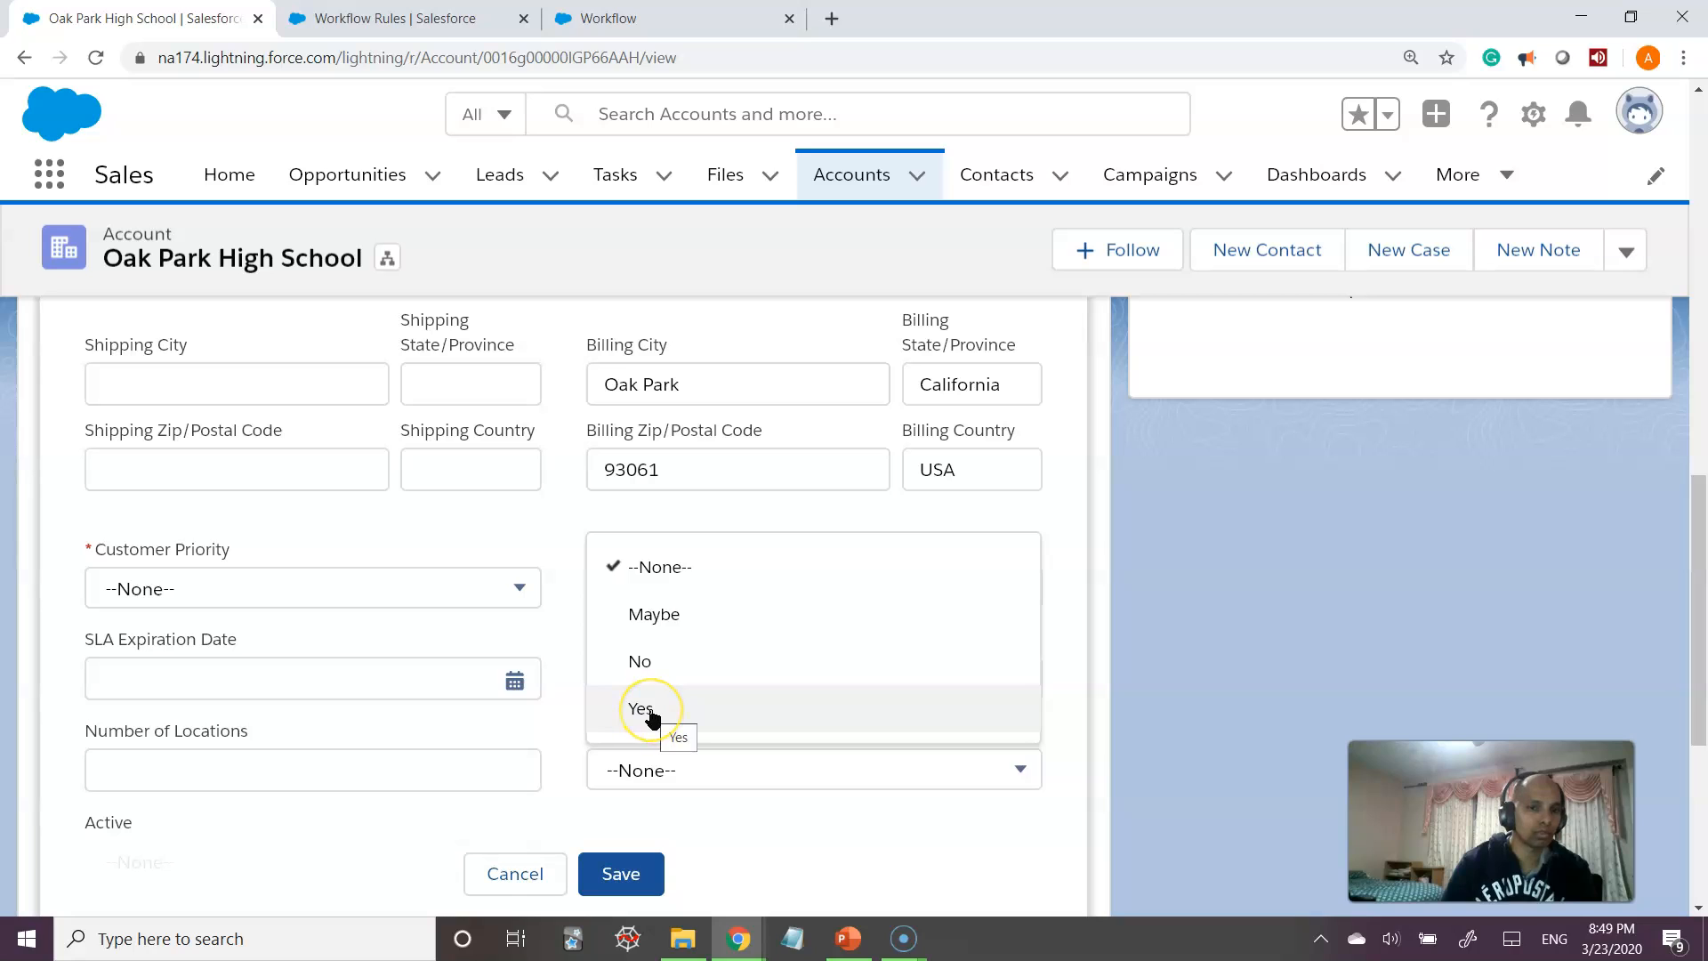
click(750, 820)
- Fill in the required Customer Priority with 1 and save the account changes
click(623, 875)
click(543, 781)
click(308, 603)
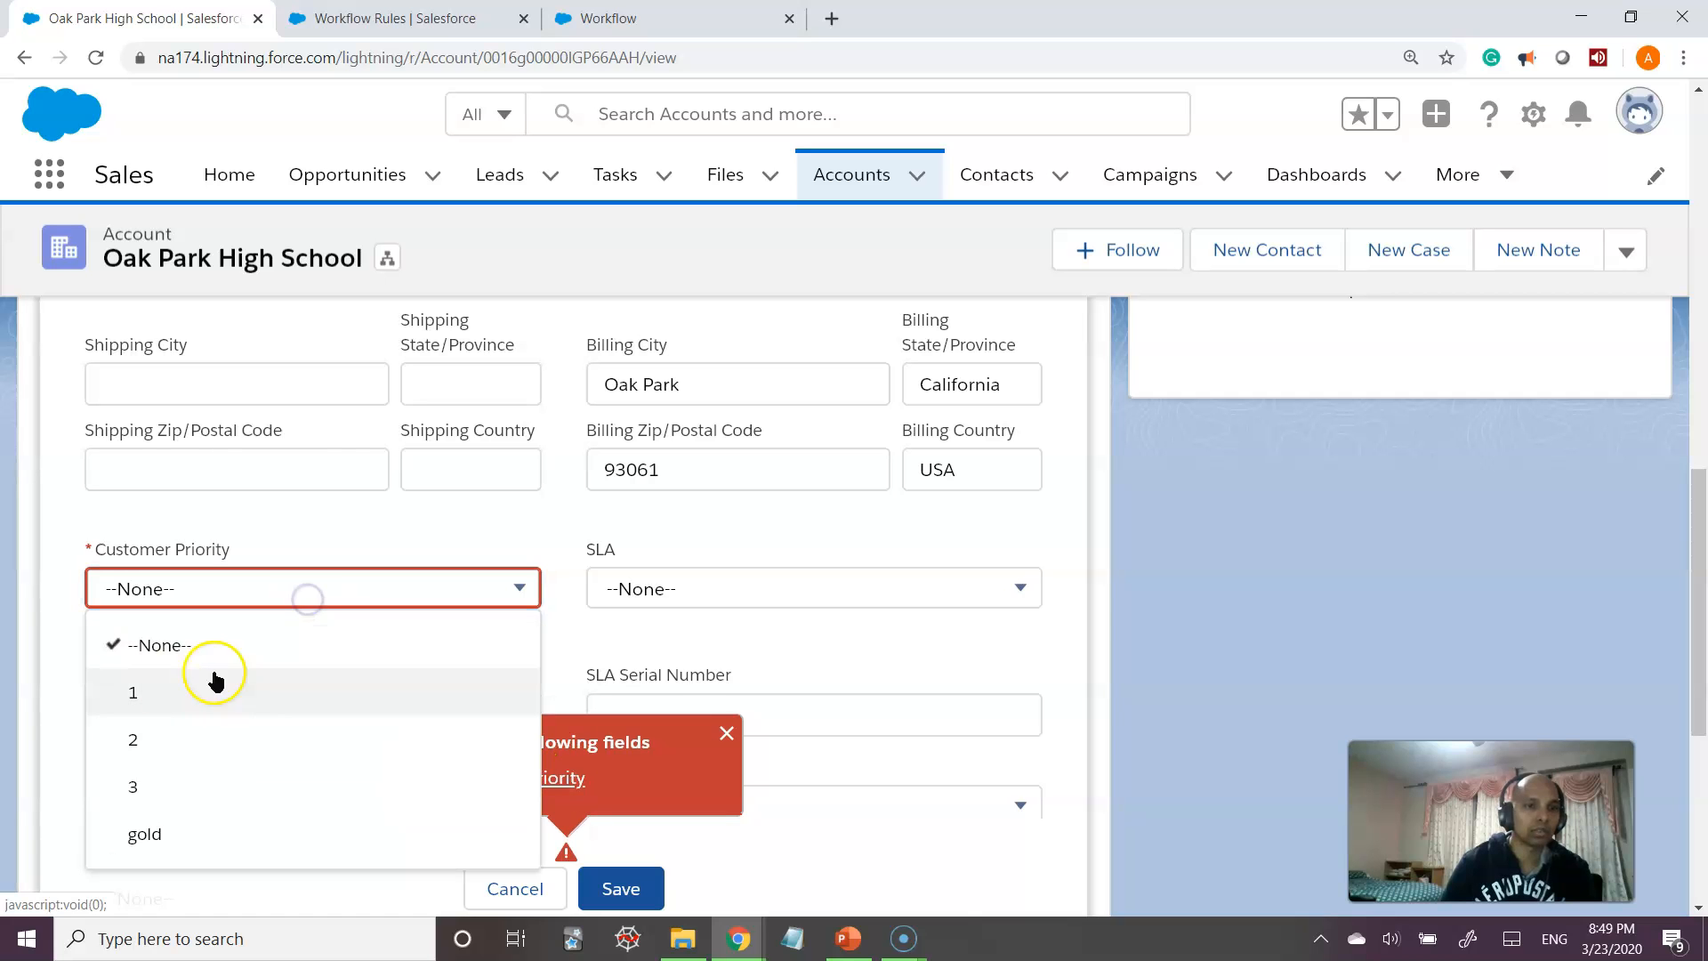
click(142, 696)
click(629, 885)
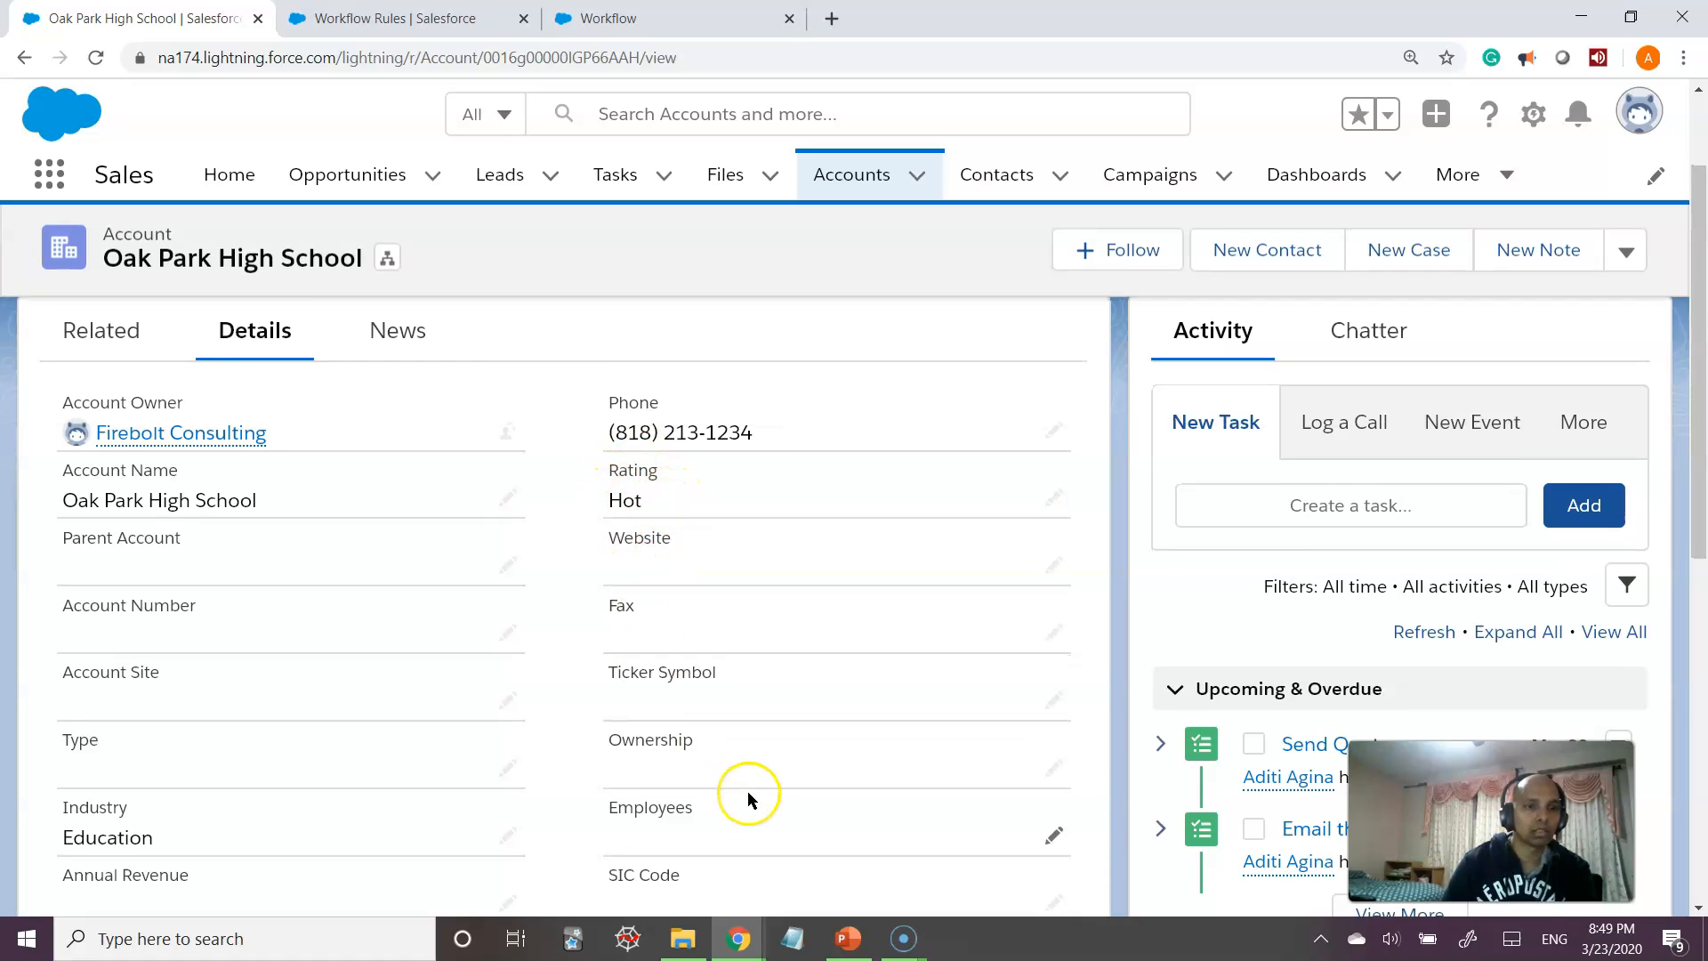
- Examine the saved account's Rating and Upsell Opportunity fields, and reopen Upsell Opportunity for editing to view its choices
scroll(748, 792, down, 6)
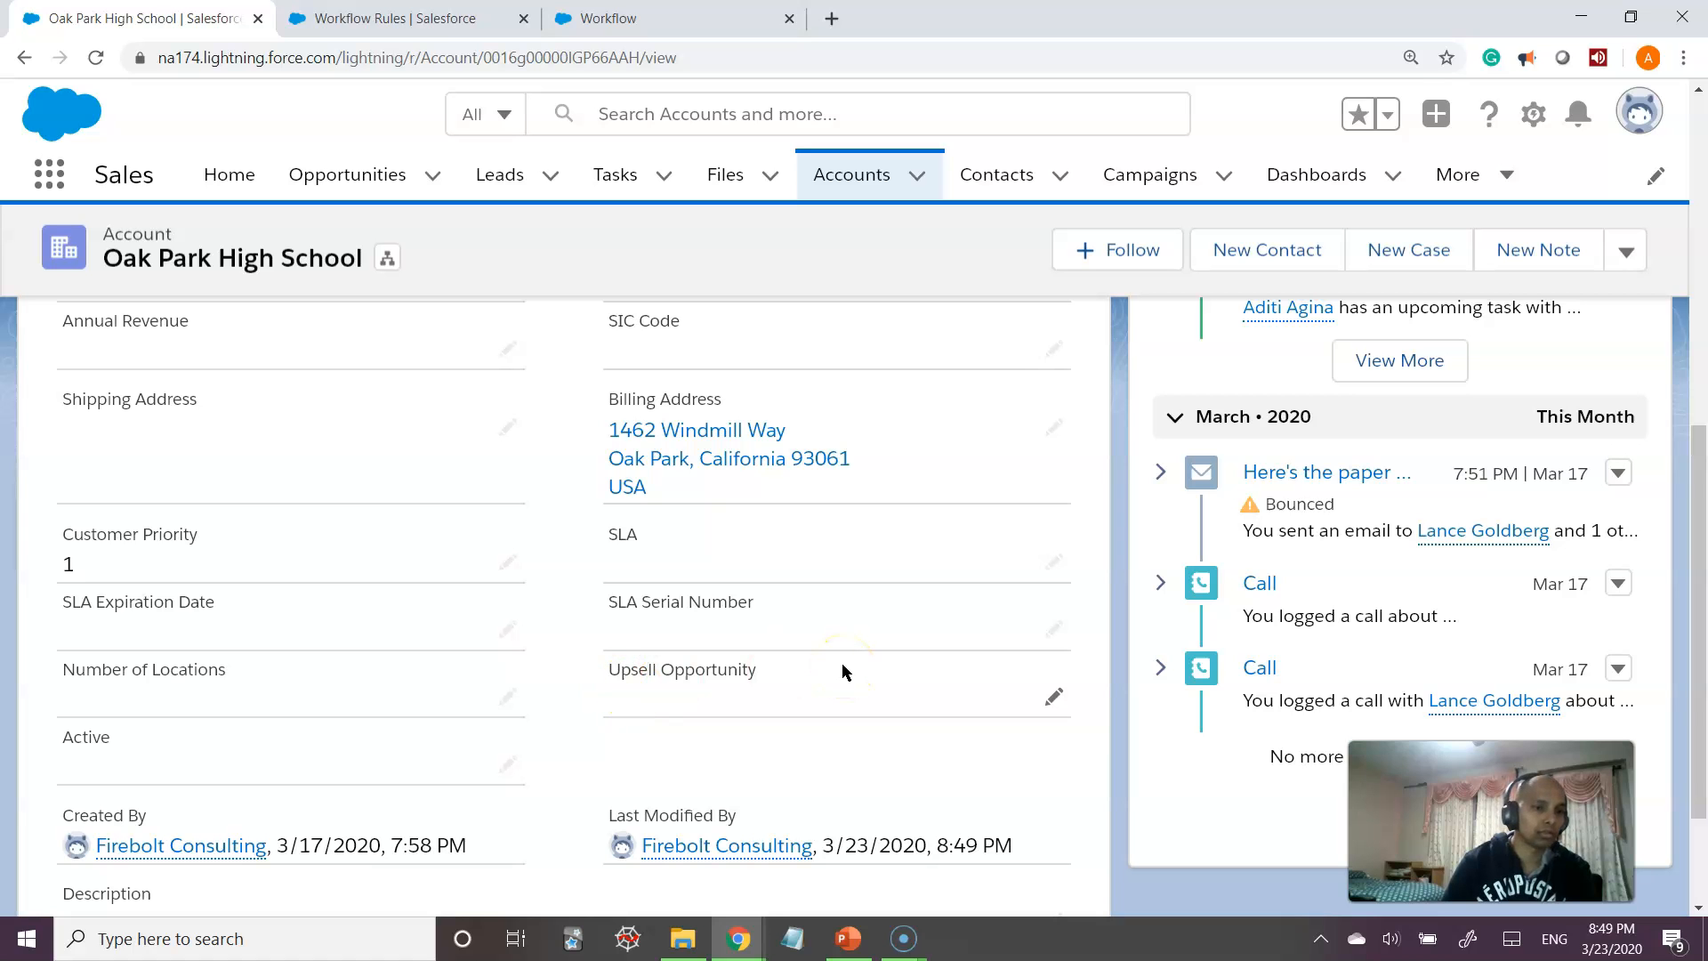
scroll(783, 690, up, 6)
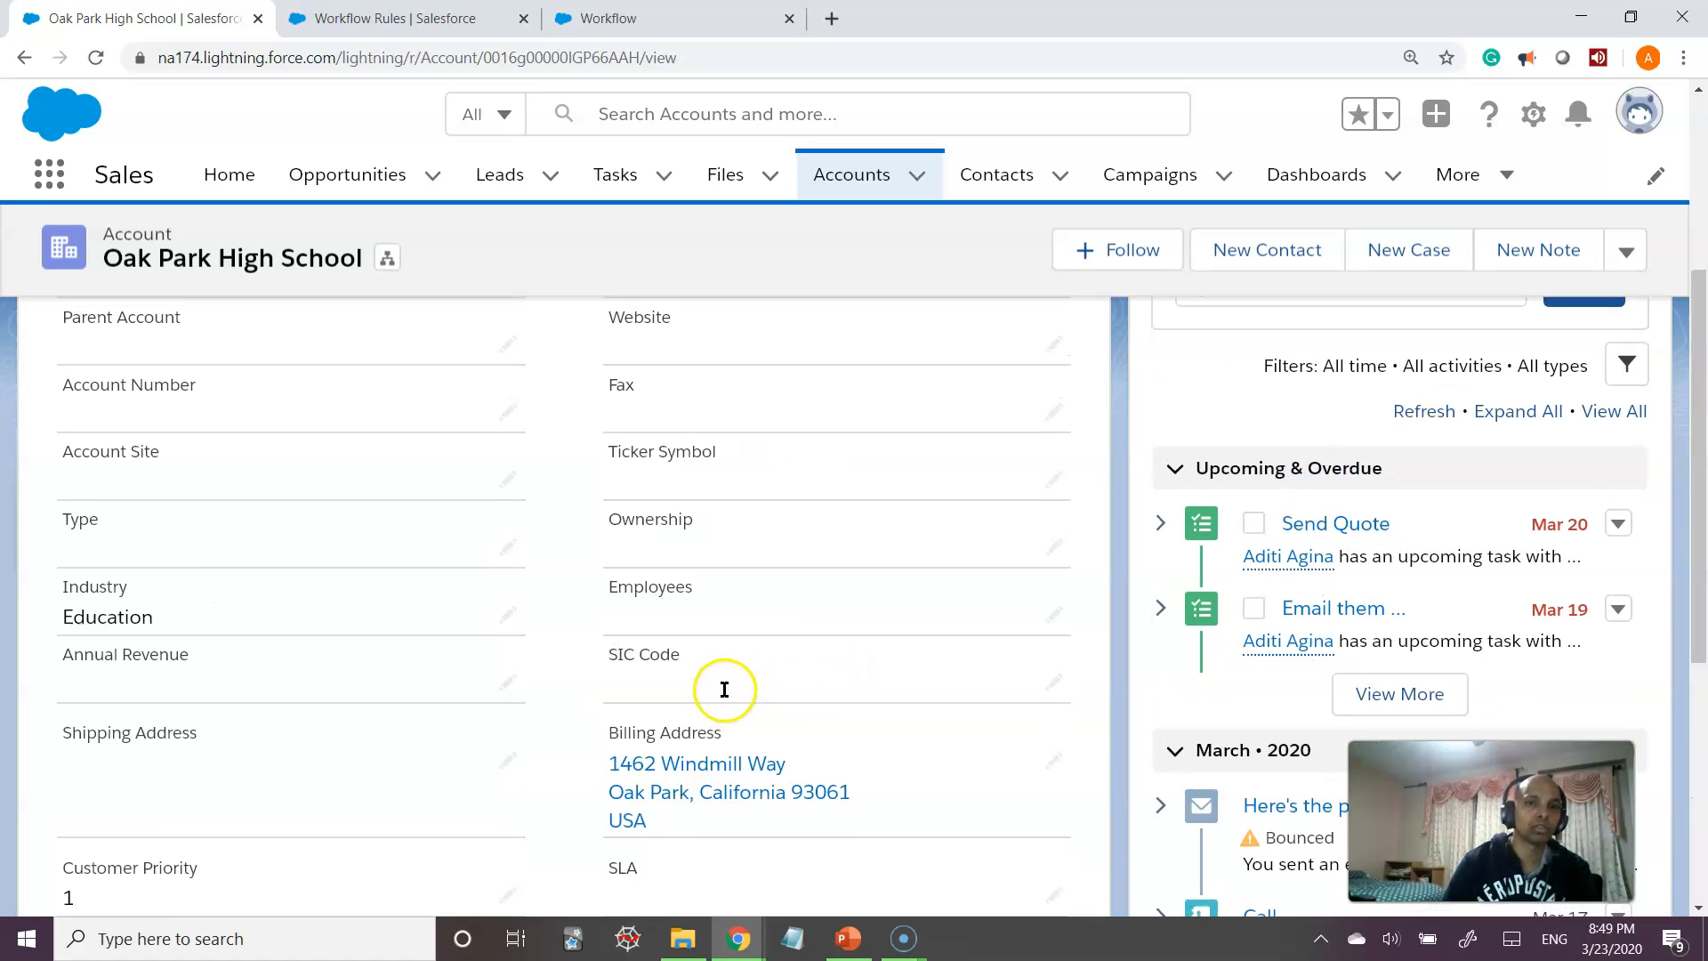
scroll(737, 686, down, 8)
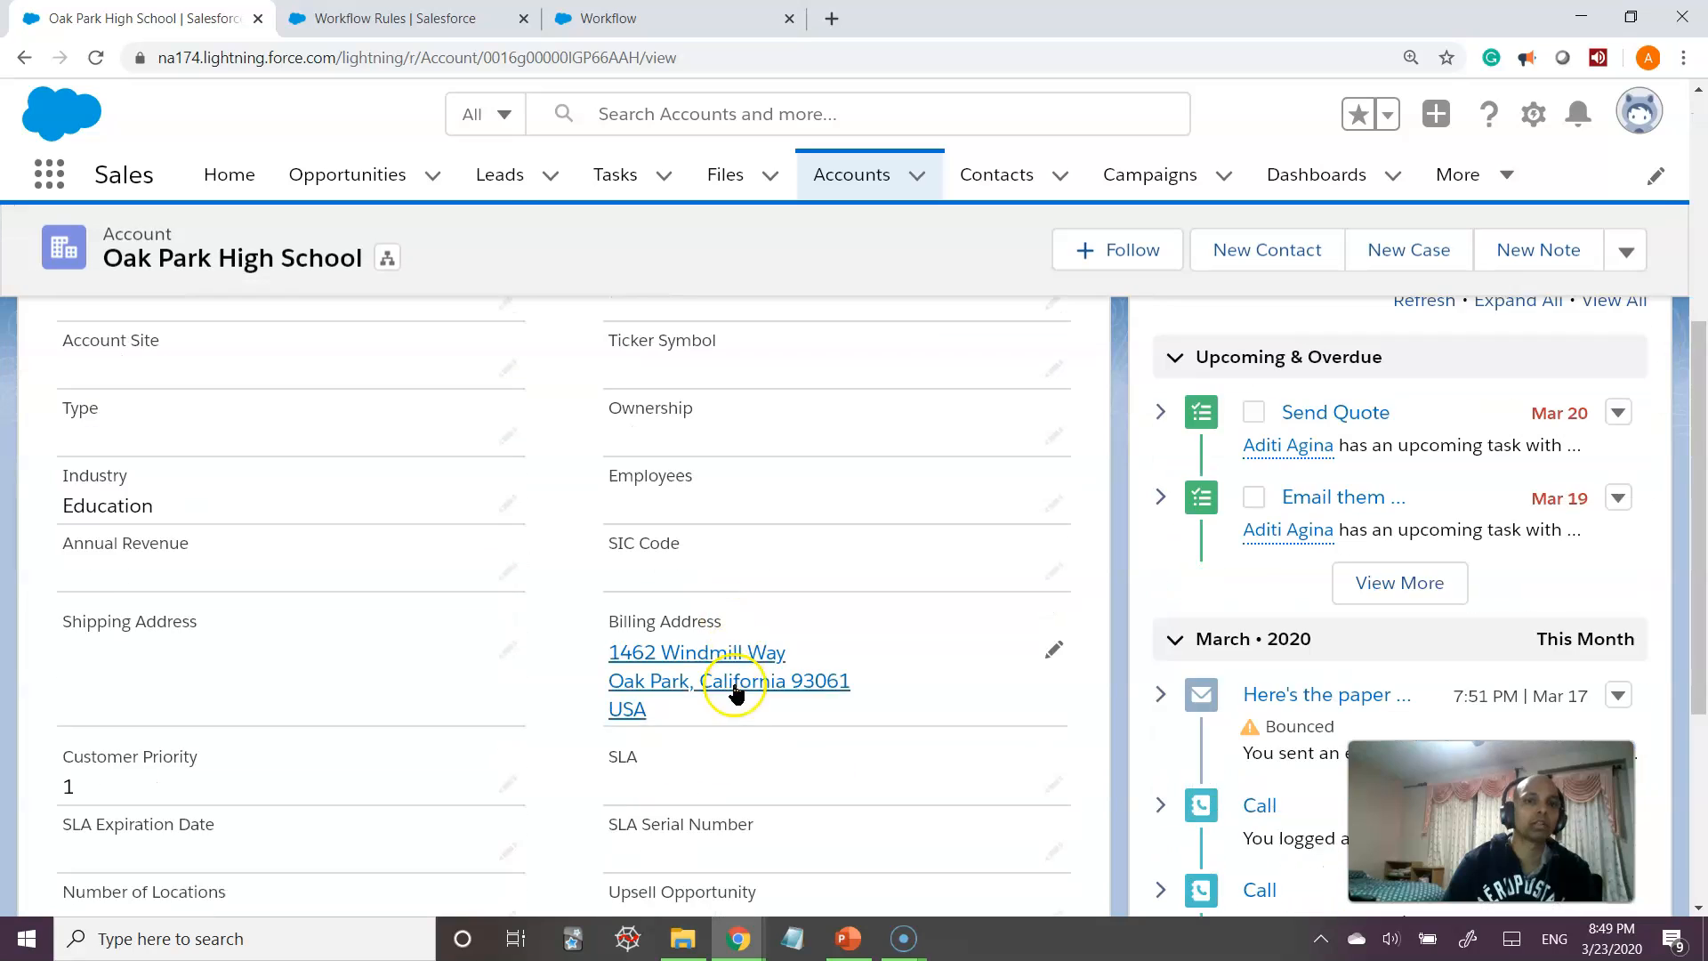
drag(602, 566, 811, 540)
click(1057, 580)
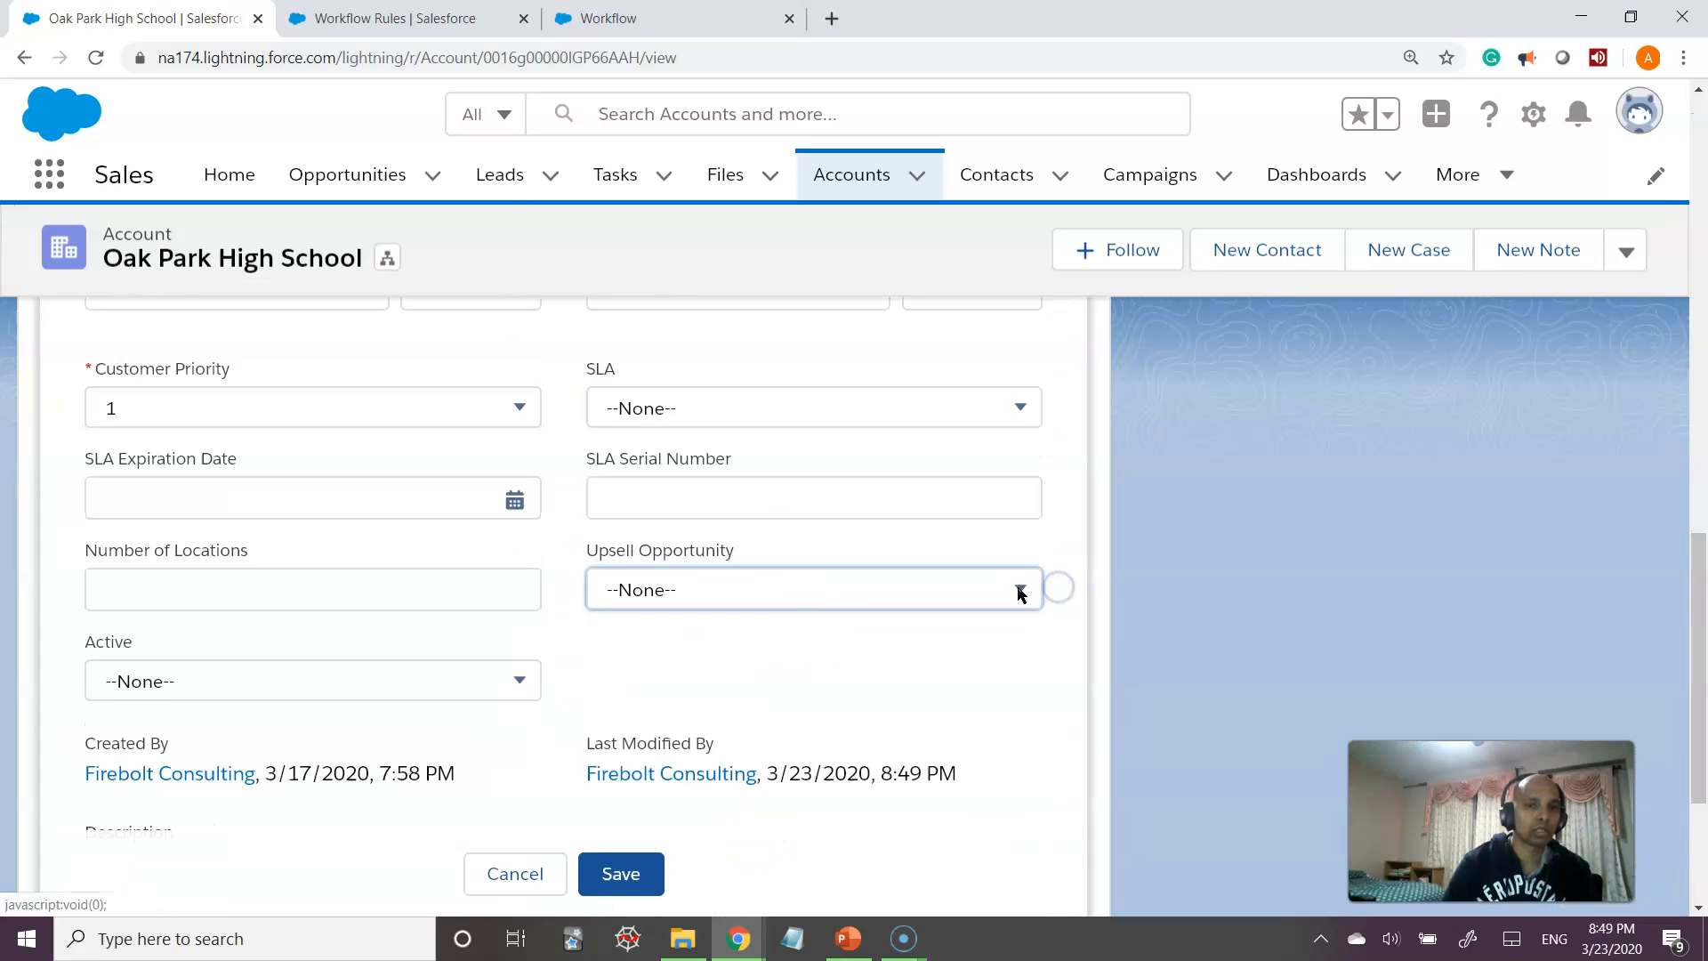
click(708, 583)
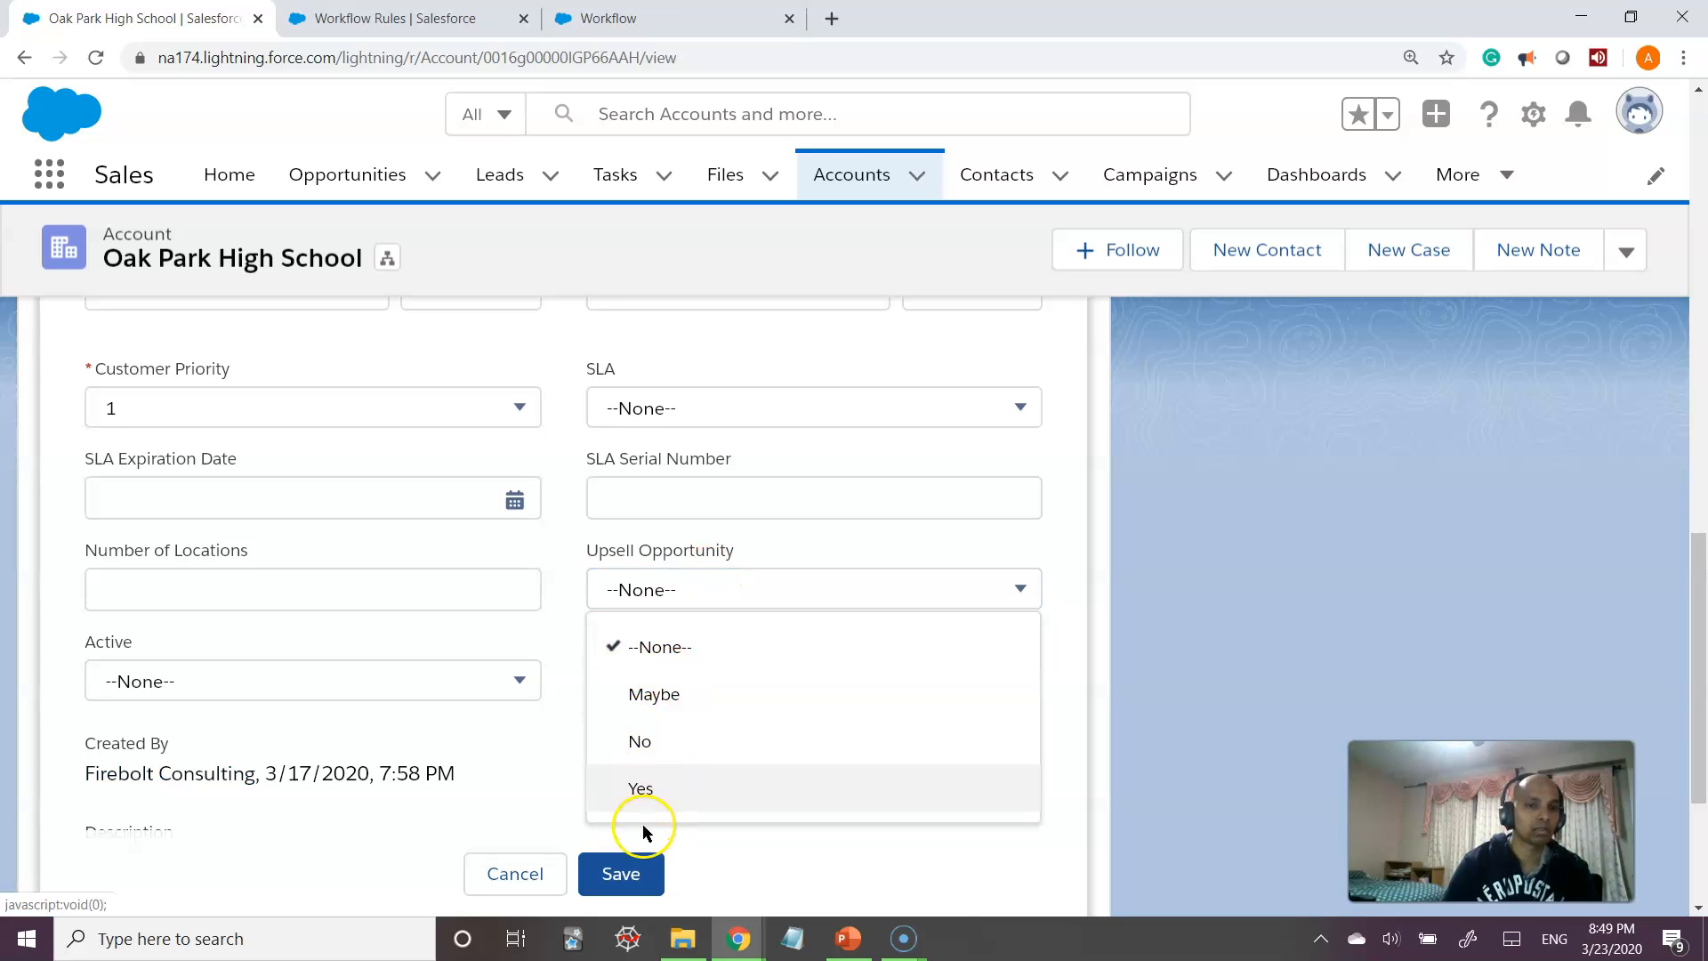
click(729, 863)
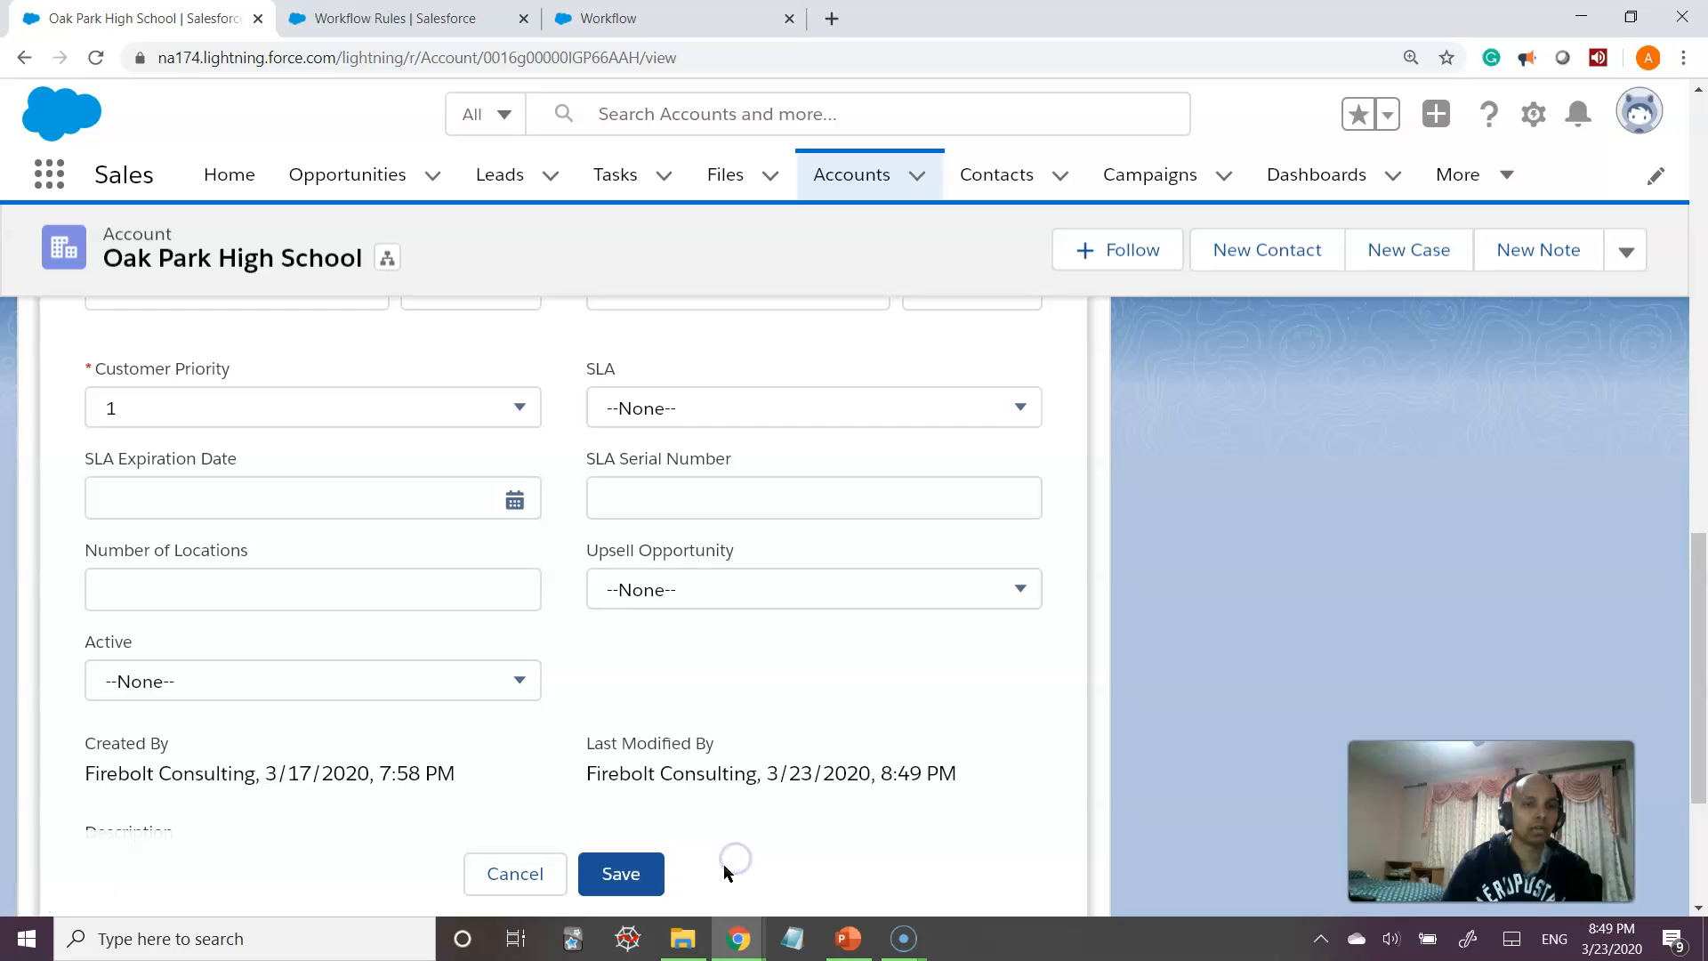